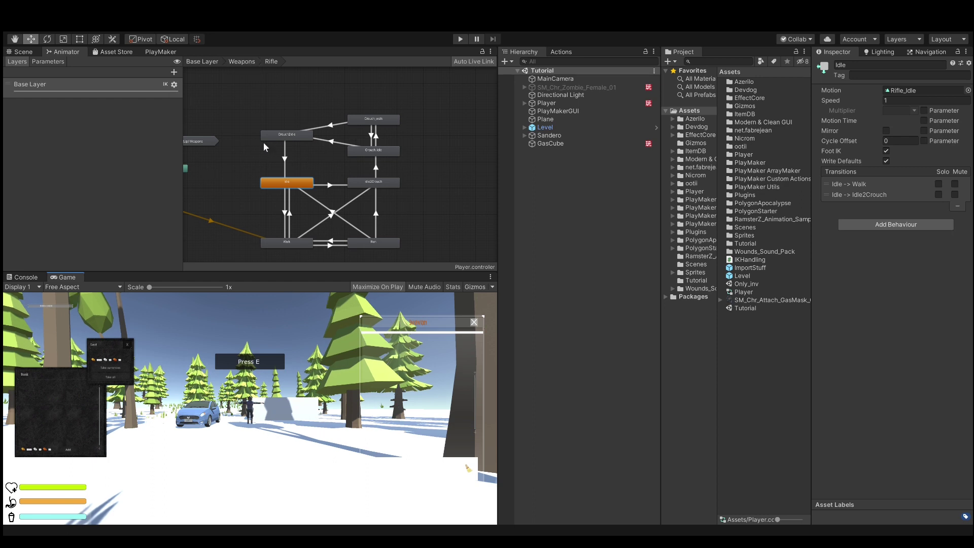
Run the game and walk the player forward with W to check its rifle-holding stance
scroll(305, 238, "down", 2)
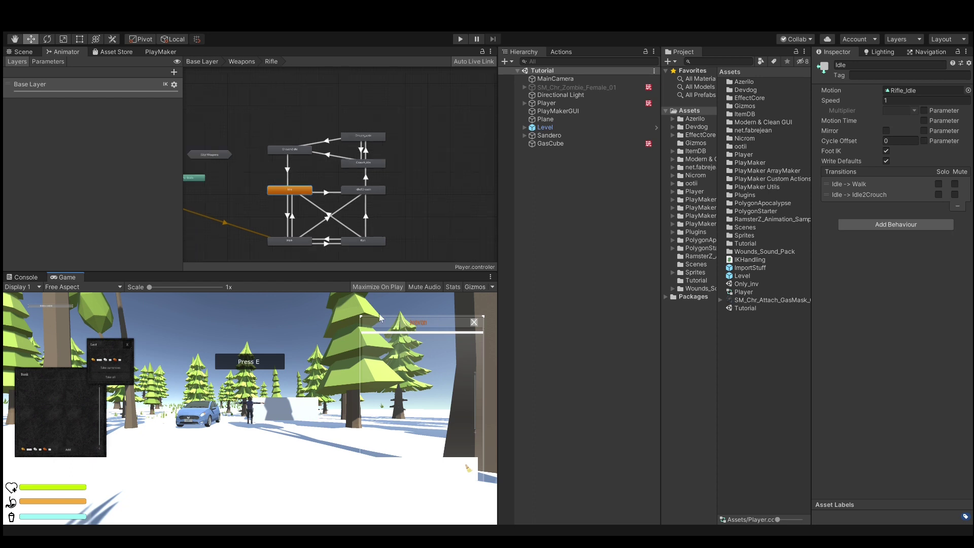
middle_click_drag(382, 211, 370, 183)
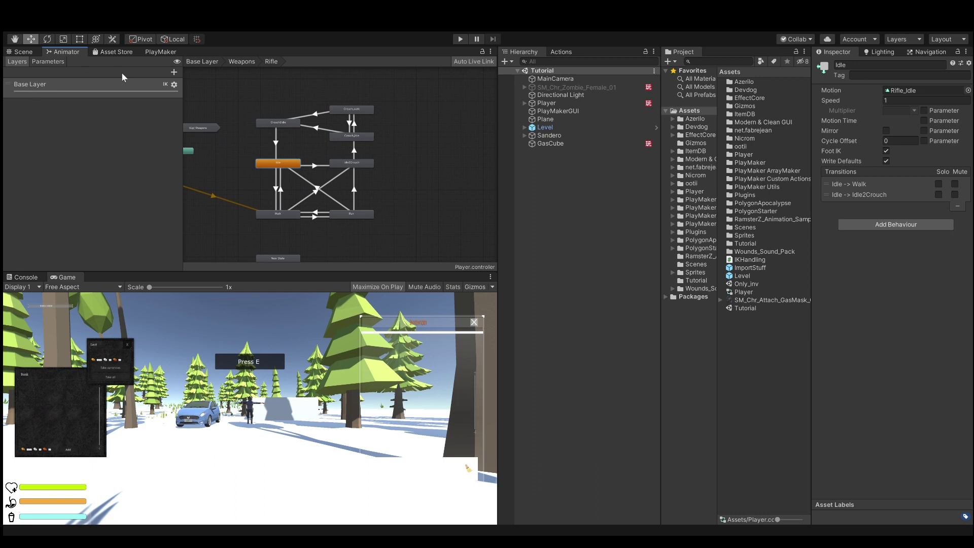
scroll(312, 221, "up", 1)
middle_click_drag(312, 222, 369, 191)
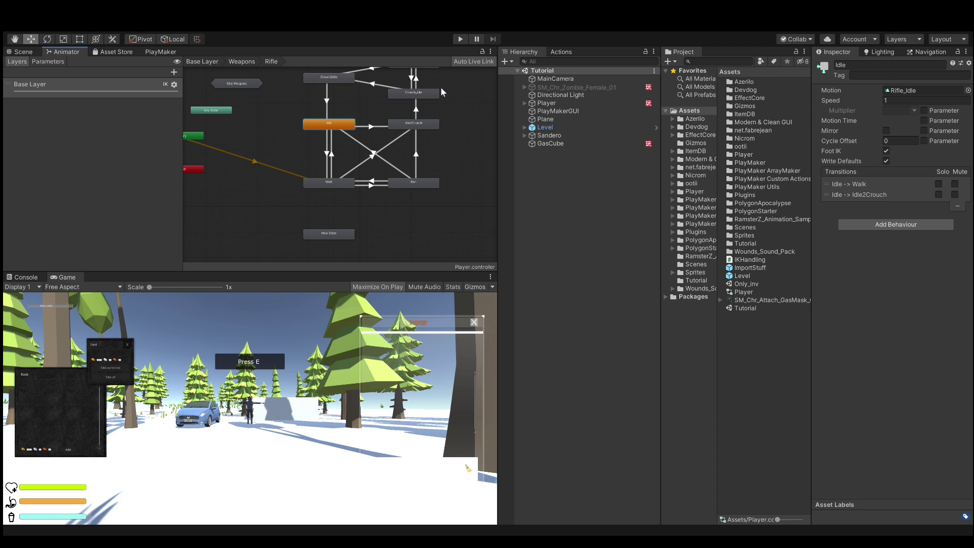
left_click(462, 39)
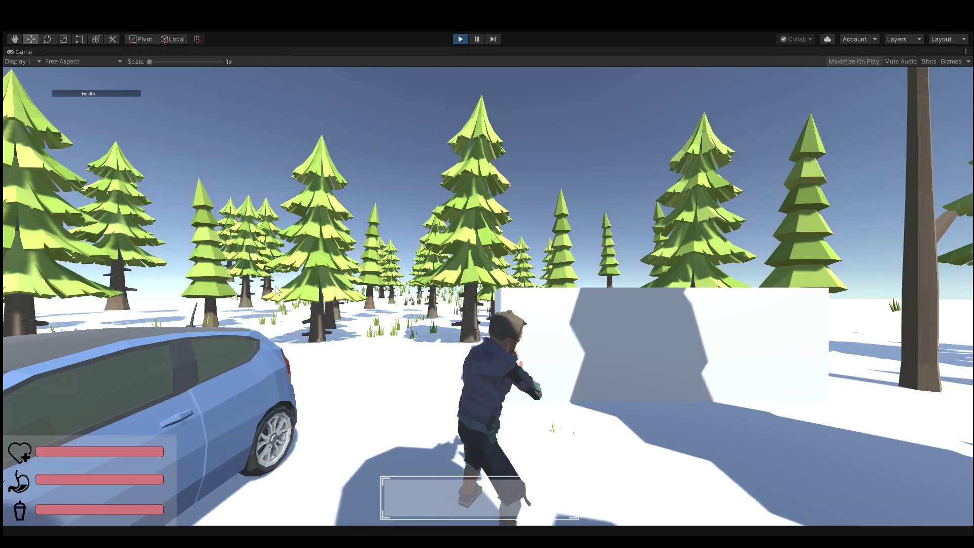
key("w")
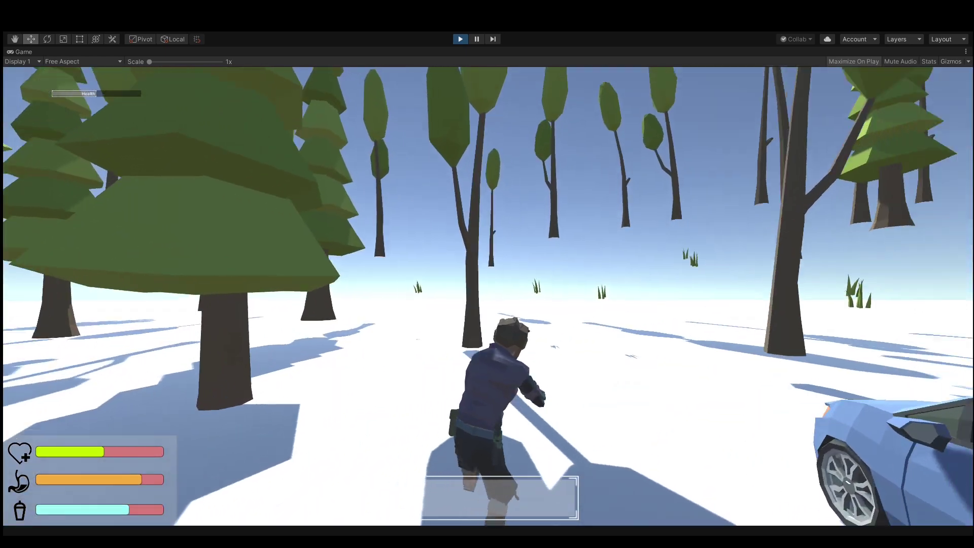
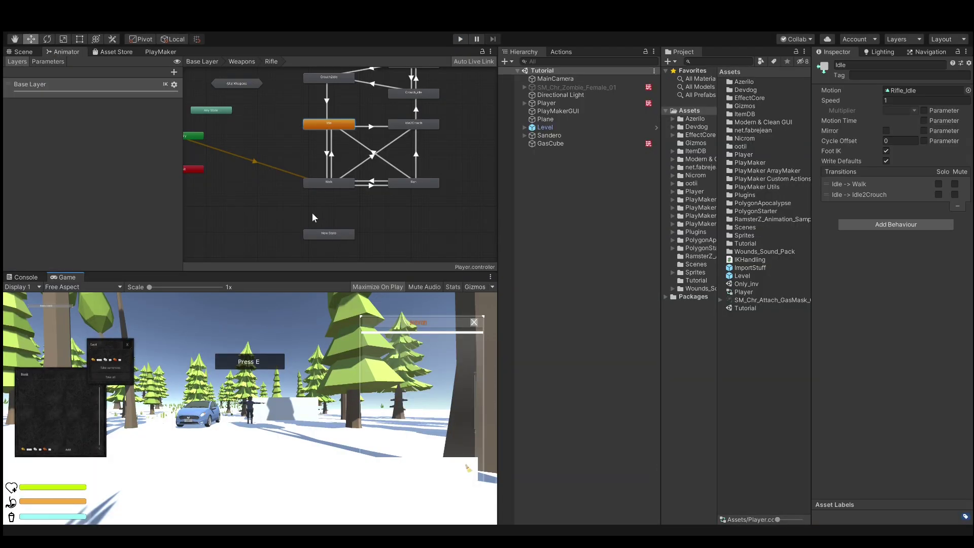
Replace the rifle-look New State with a Blend Tree state and open the Blend Tree
left_click(332, 240)
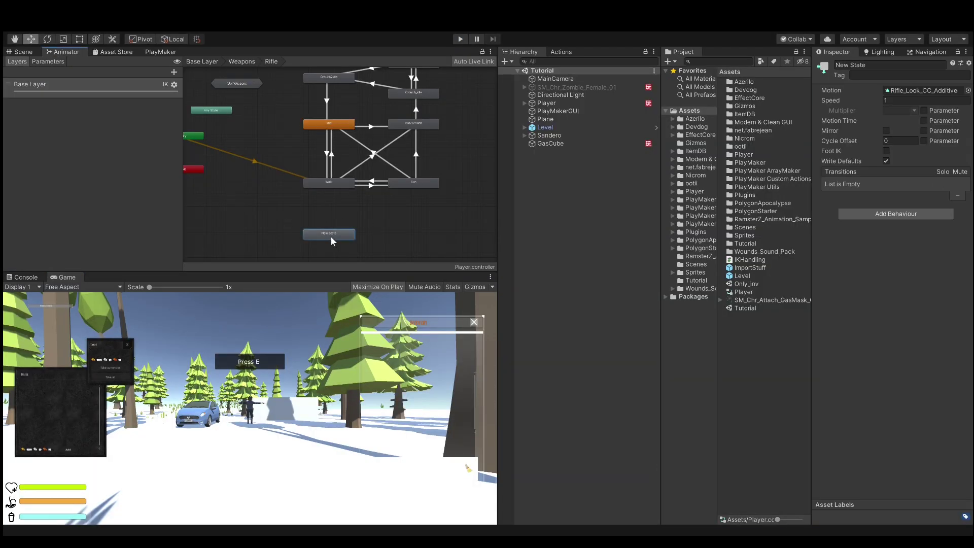
key("Delete")
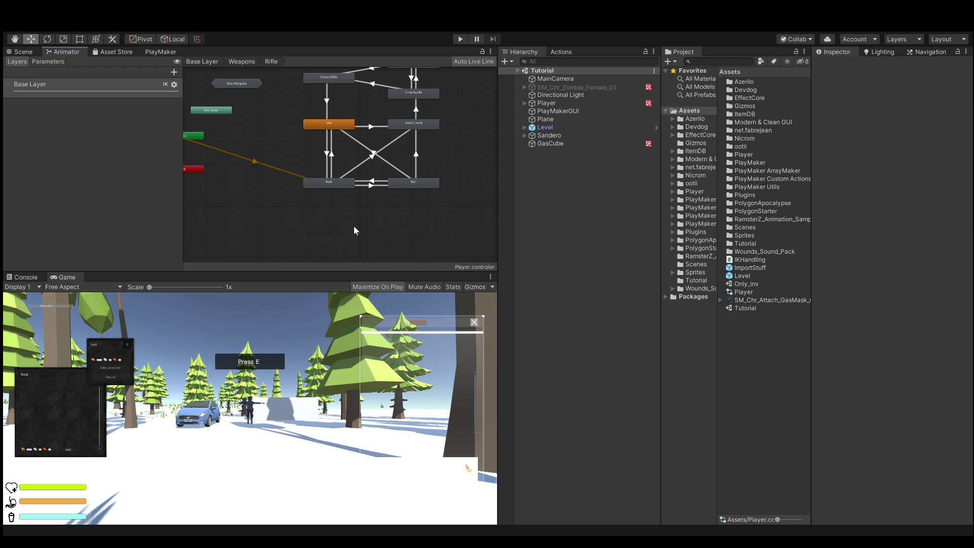
key("ctrl+z")
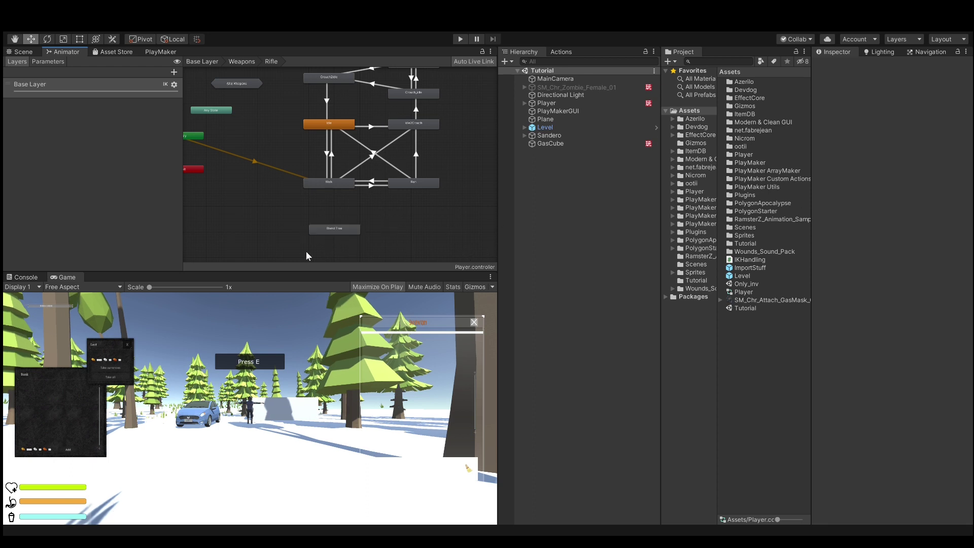
left_click(335, 232)
left_click(49, 62)
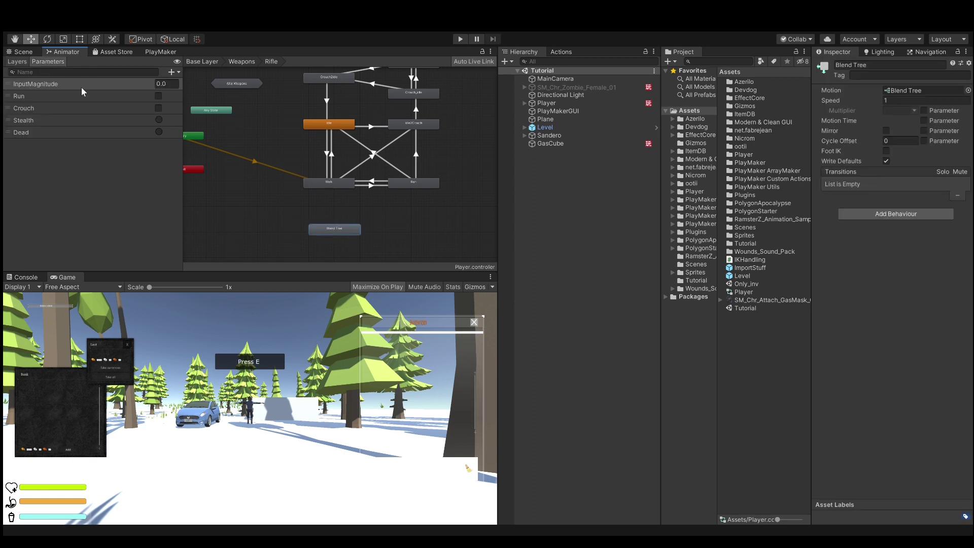
double_click(327, 230)
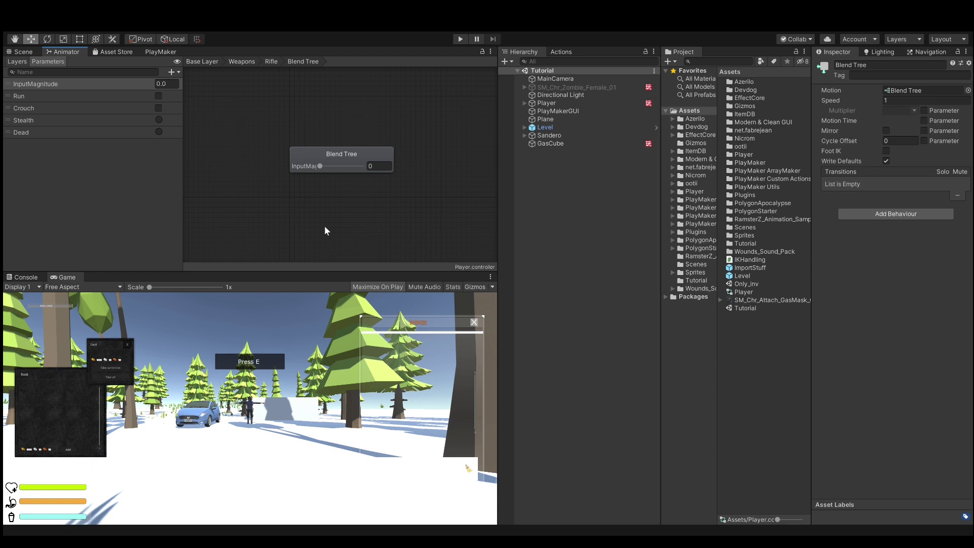
Change the rifle Blend Tree's Blend Type from 1D to 2D Freeform Directional
left_click(334, 157)
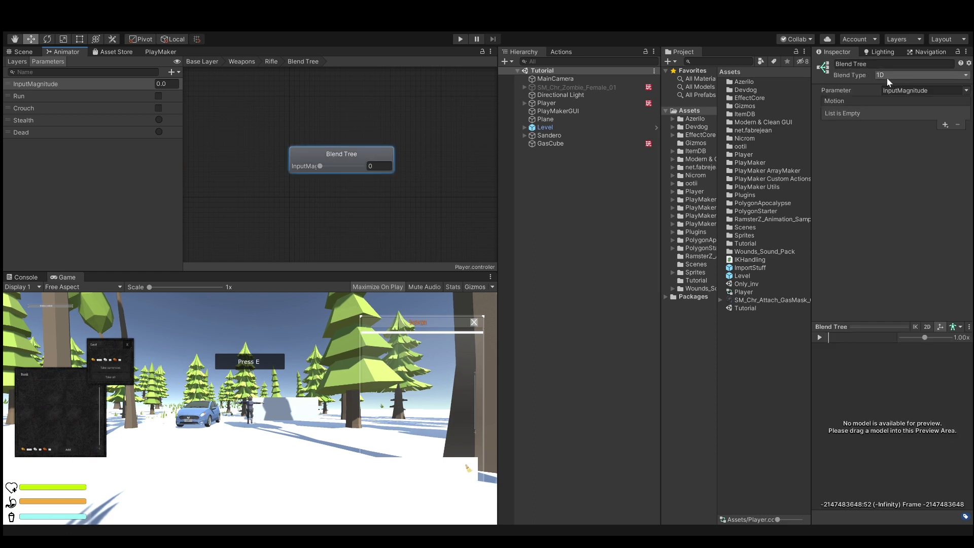
left_click(903, 109)
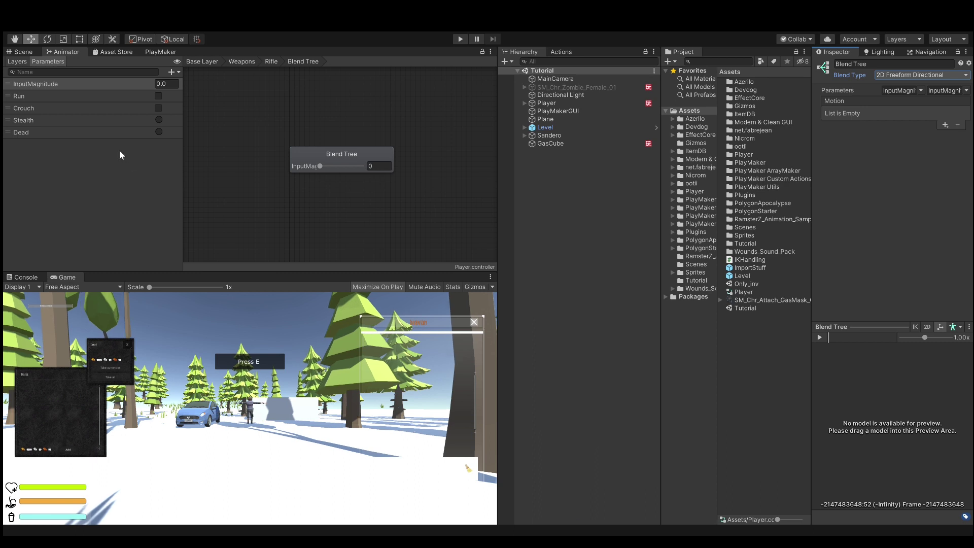
Add two float parameters named Horizontal and Vertical to the animator
left_click(171, 76)
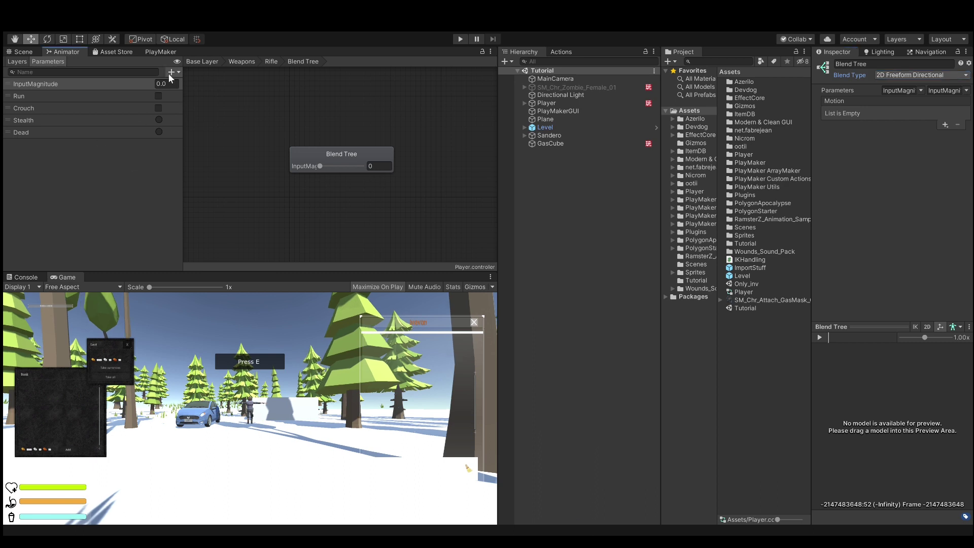
left_click(198, 87)
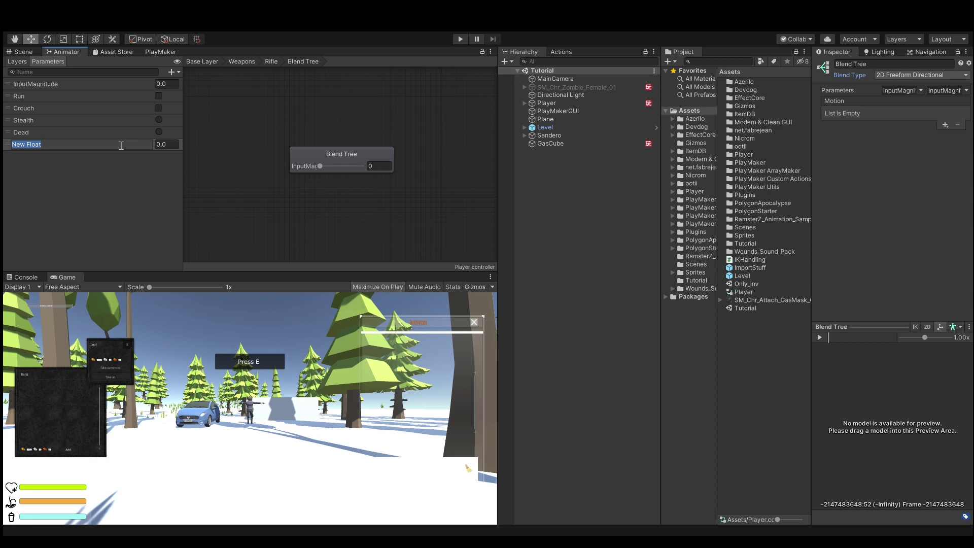
type("Horizontal")
key("Return")
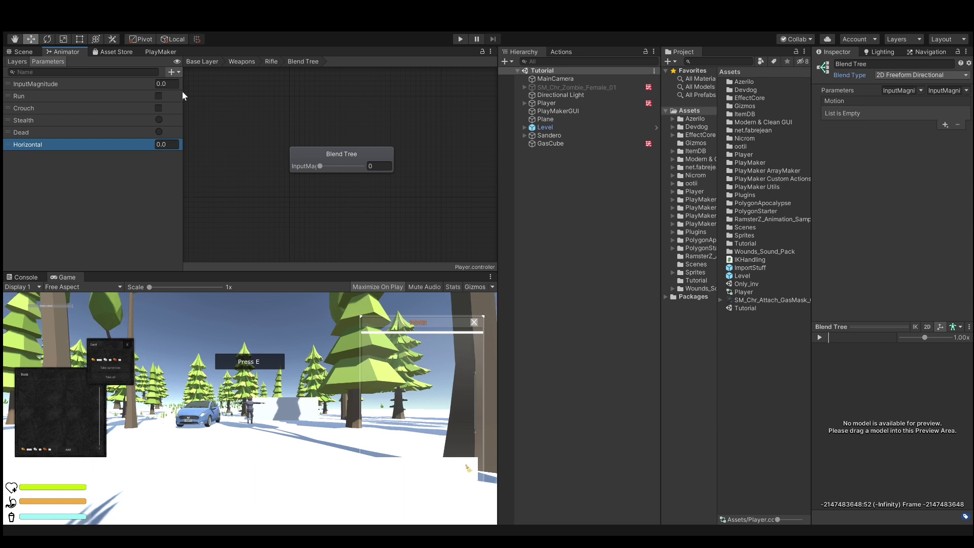
left_click(172, 72)
left_click(187, 87)
type("Vertical")
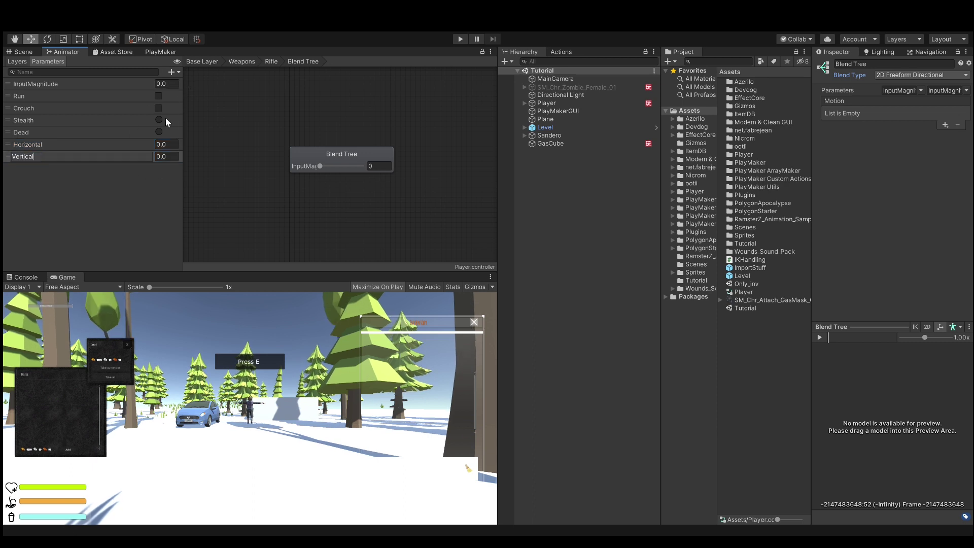
key("Return")
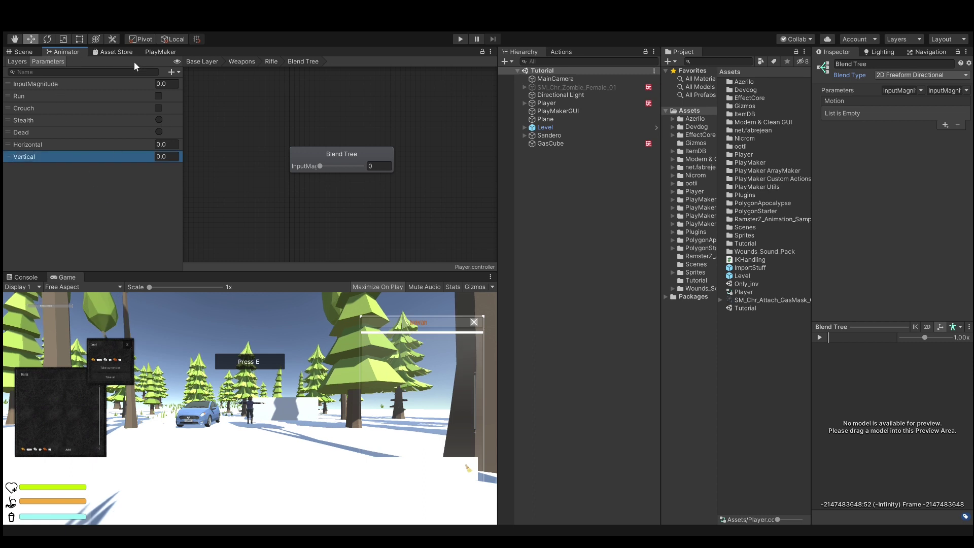
left_click(84, 263)
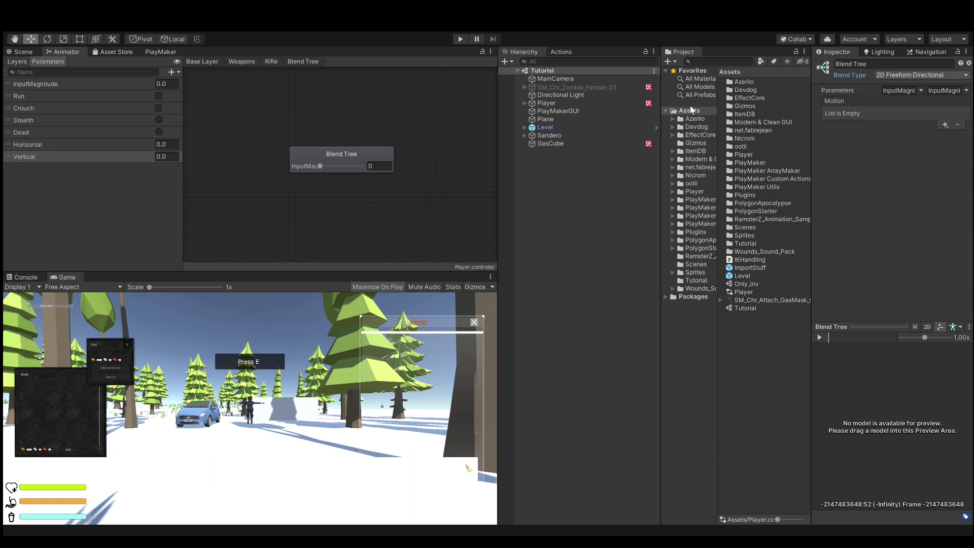
Set the Blend Tree's blend parameters to Vertical and Horizontal
left_click(50, 144)
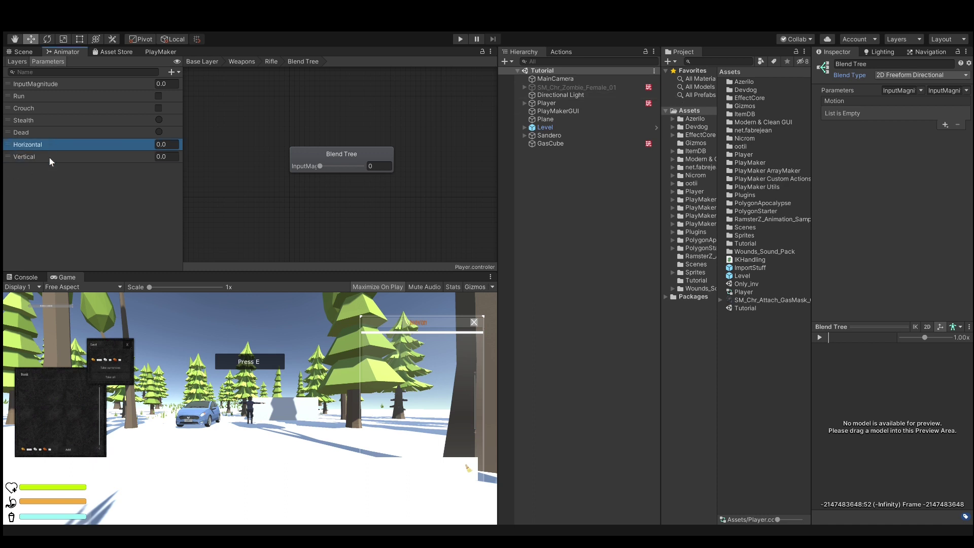
left_click(51, 158)
left_click(317, 159)
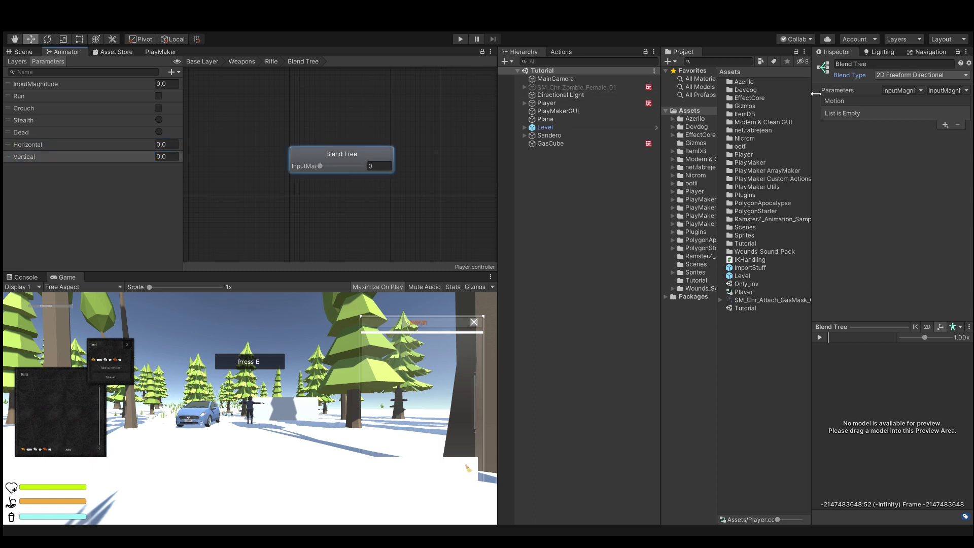
left_click(920, 90)
left_click(919, 121)
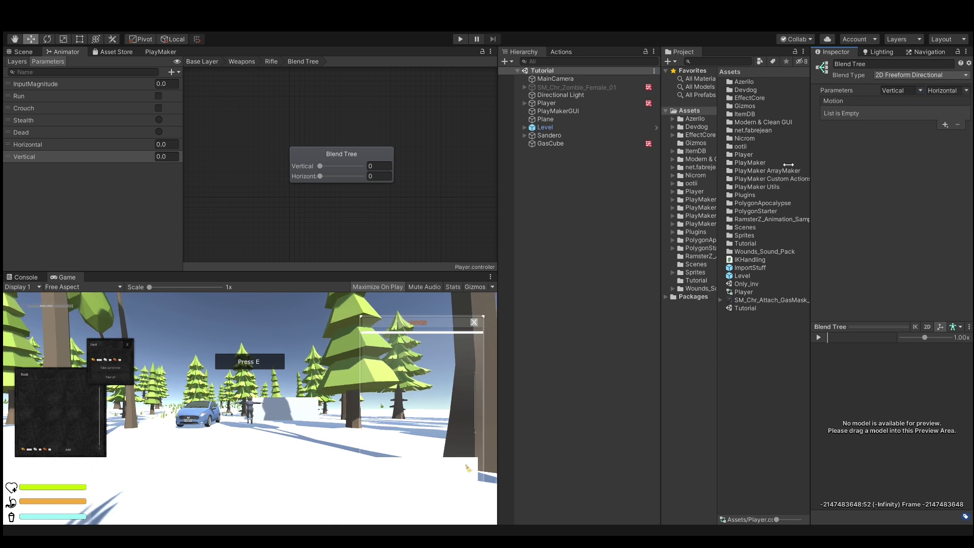
mouse_move(812, 172)
left_mouse_down()
mouse_move(624, 170)
mouse_move(681, 167)
left_mouse_up()
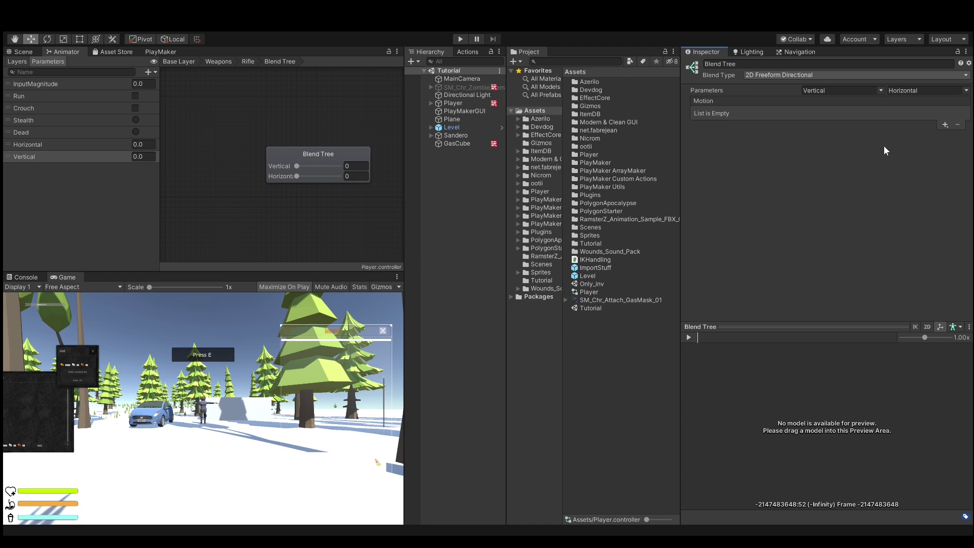
Add Rifle_Look_CC_Additive as the first motion, leaving mirroring off, plus a second empty slot
left_click(945, 124)
left_click(918, 131)
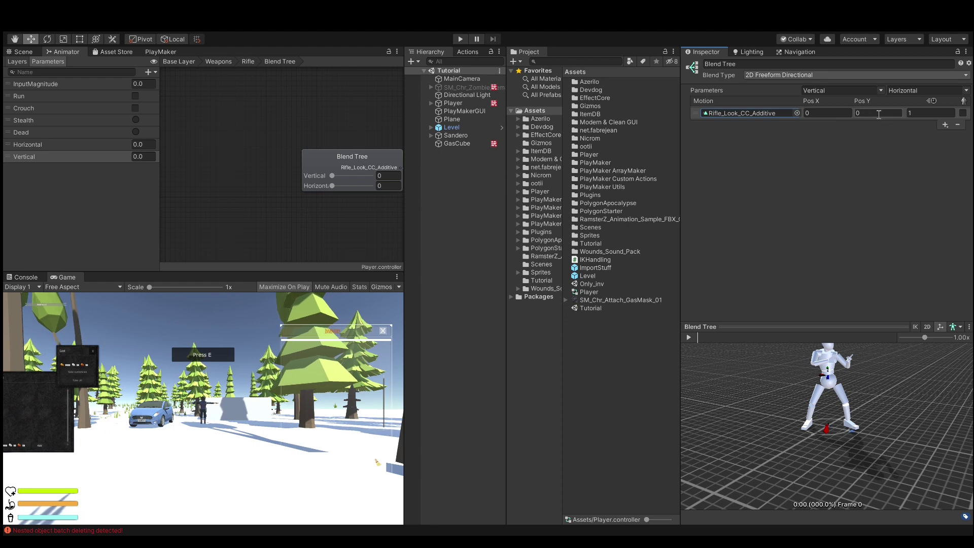
left_click(912, 113)
key("Return")
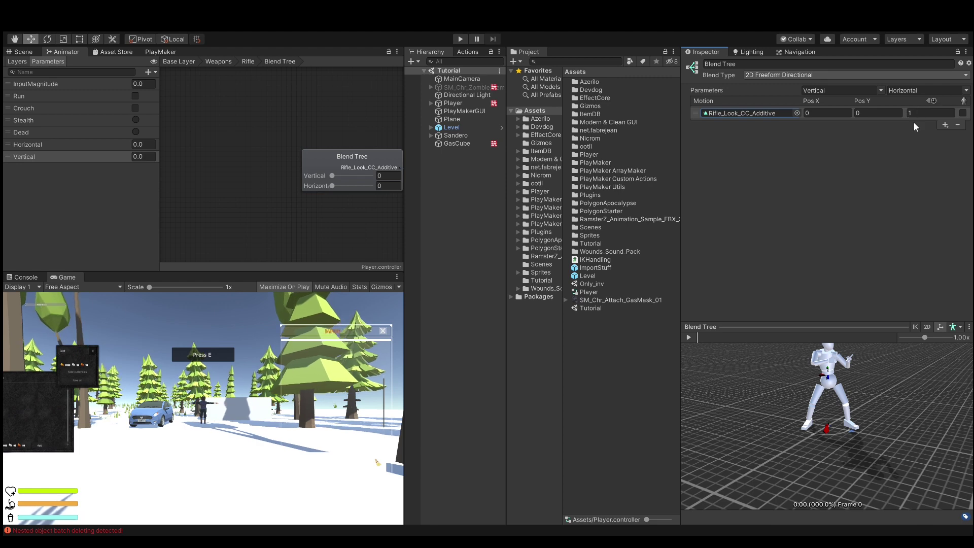
left_click(963, 113)
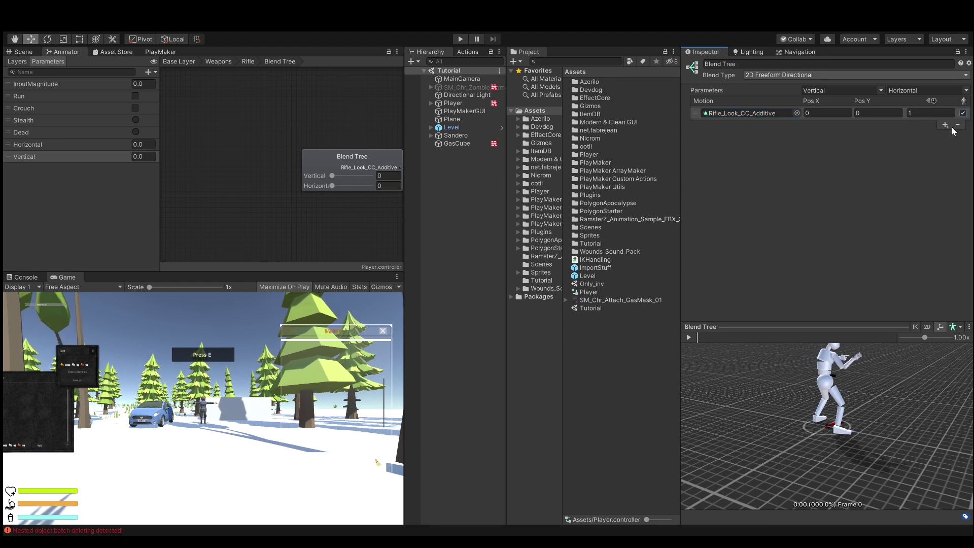
left_click(962, 113)
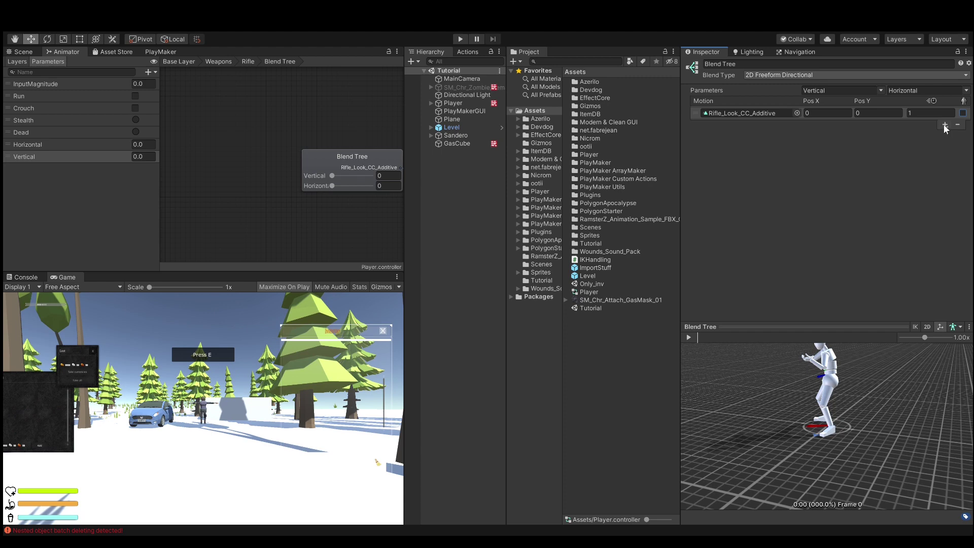
left_click(935, 130)
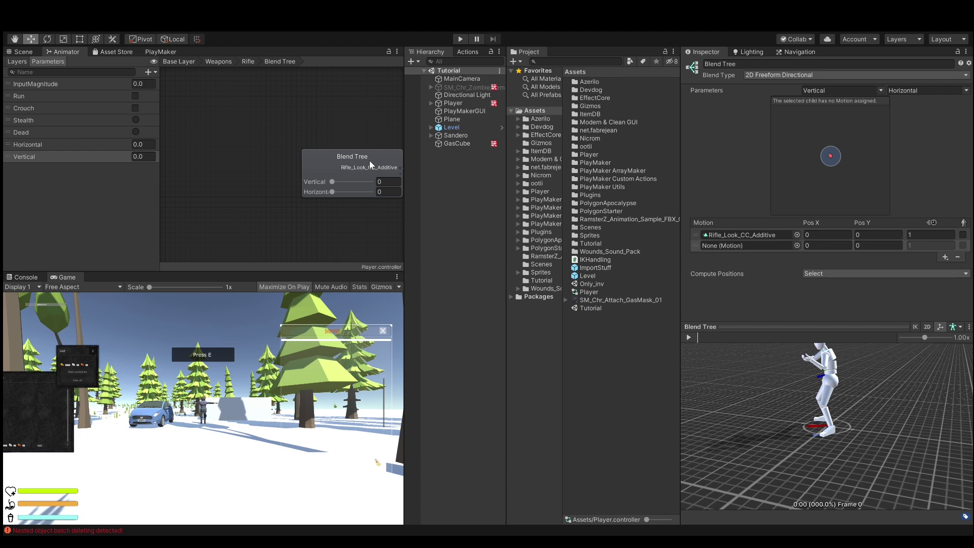
Assign Rifle_WalkFwdLoop to the second motion slot at Pos X 1
key("Return")
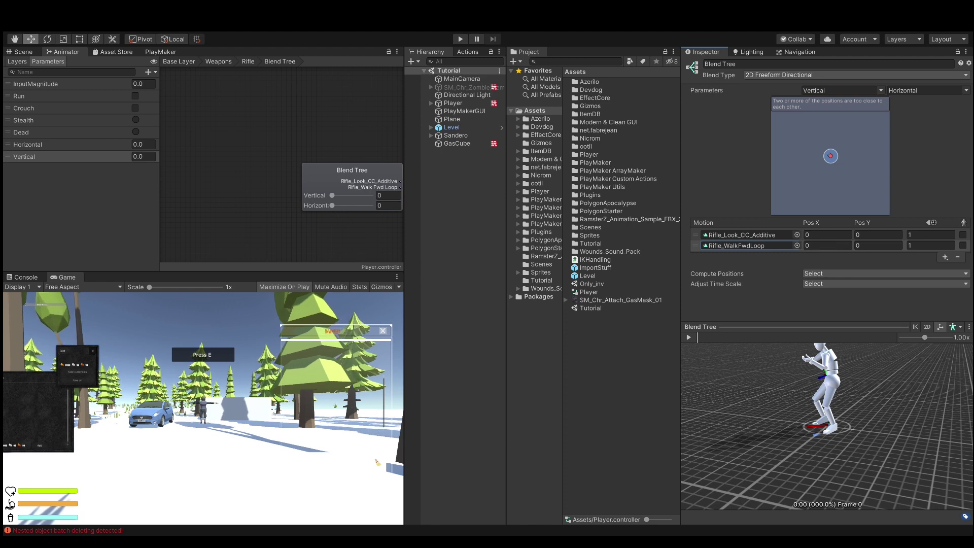
left_click(819, 245)
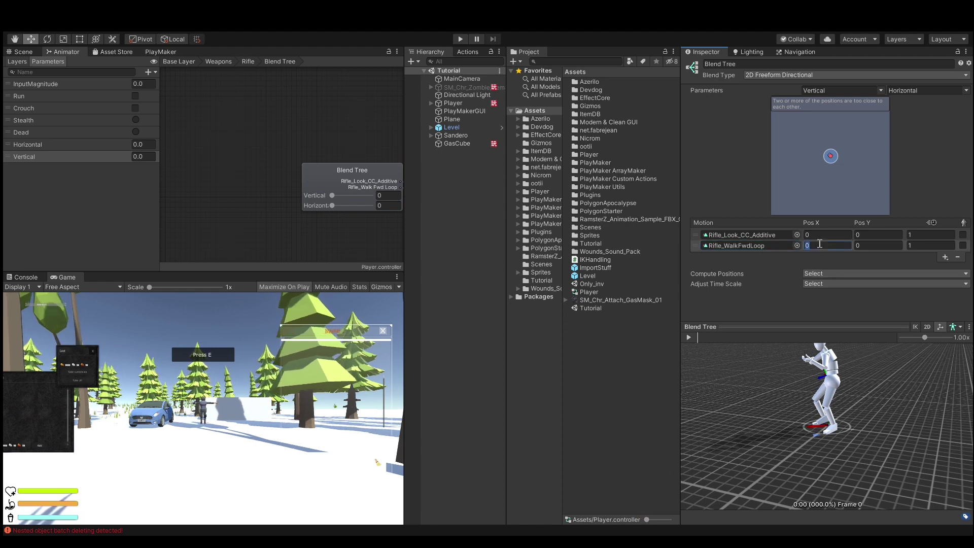
type("1")
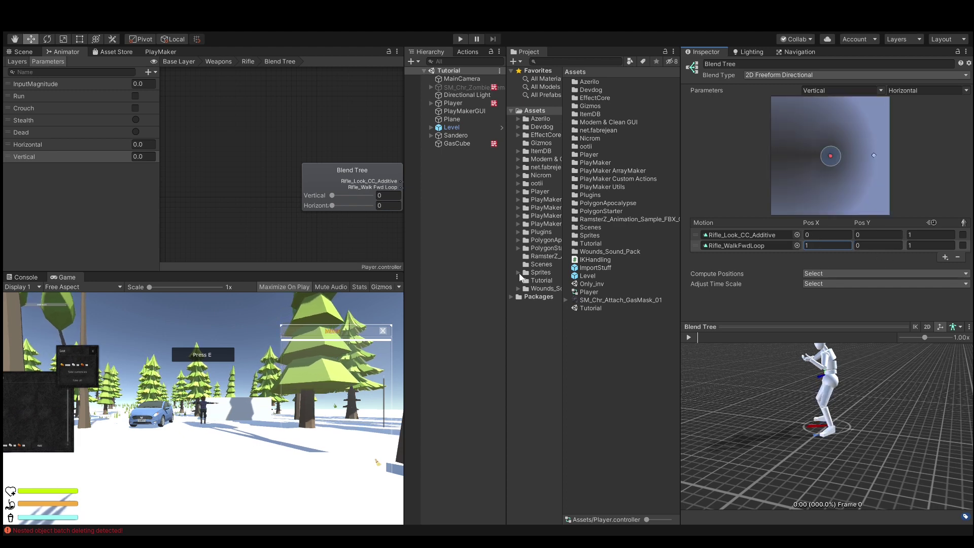
Preview the forward walk with Vertical at 1, then add a third motion slot
left_click(689, 337)
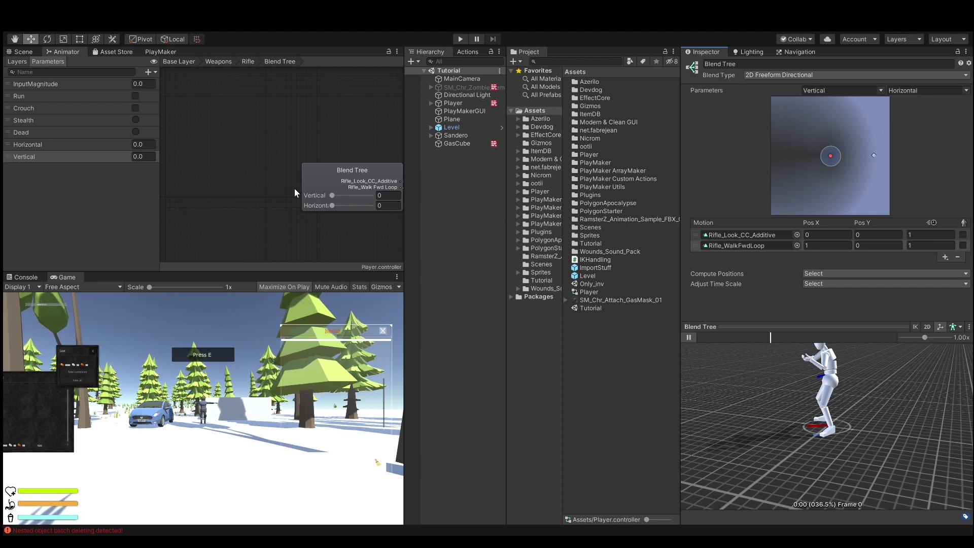
mouse_move(332, 194)
left_mouse_down()
mouse_move(392, 197)
mouse_move(304, 193)
left_mouse_up()
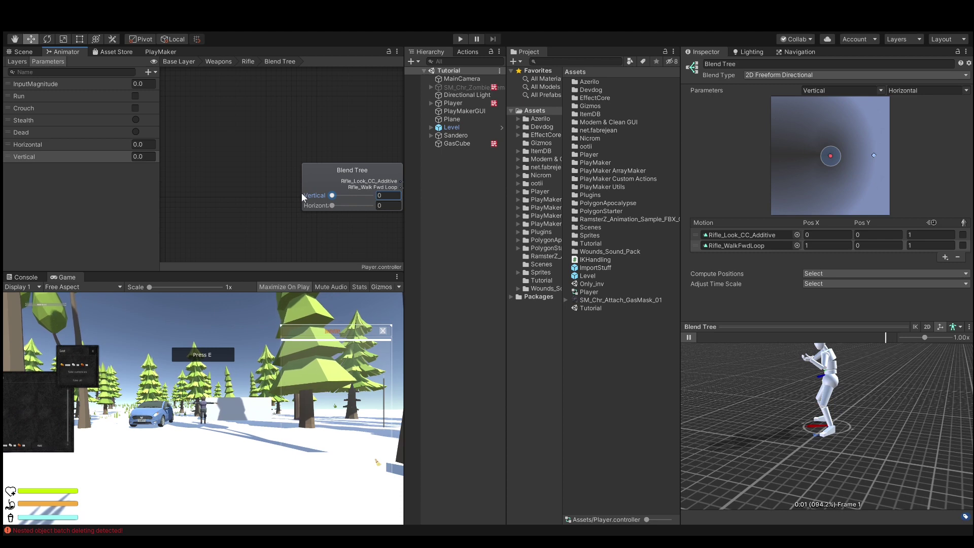
left_click(689, 337)
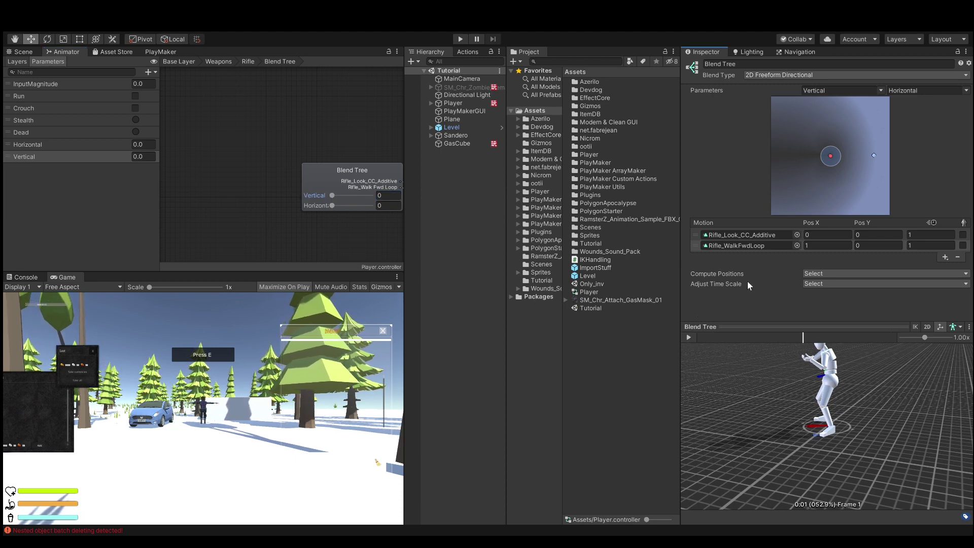
left_click(945, 257)
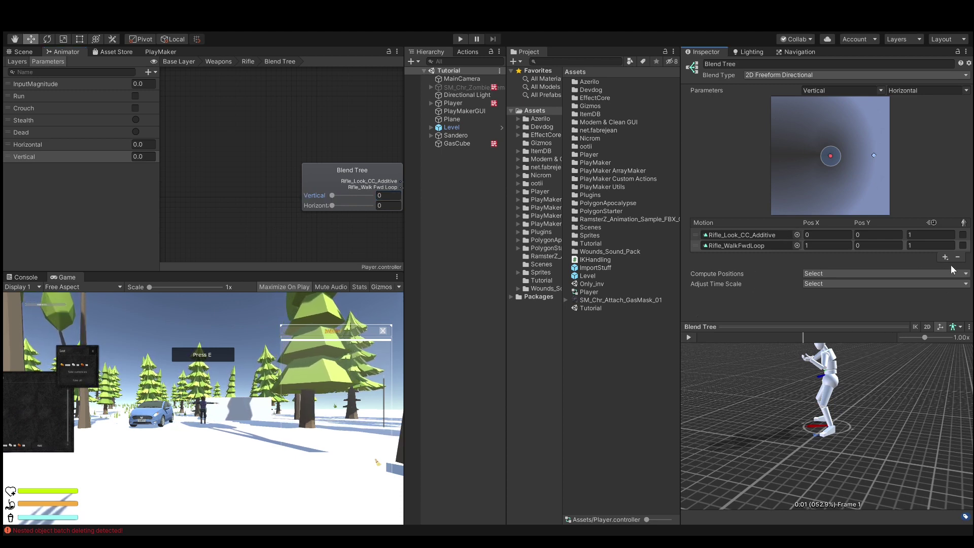
left_click(791, 267)
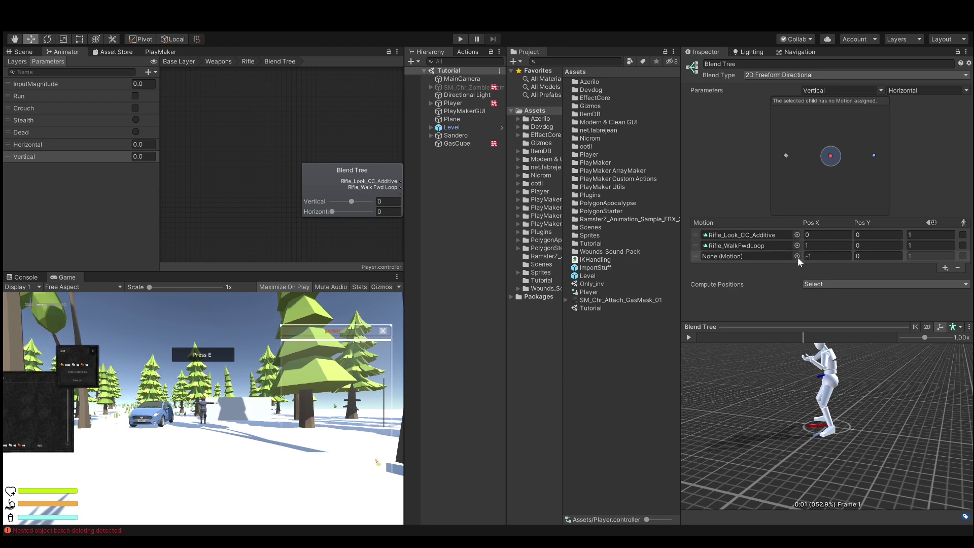
Assign Rifle_WalkBwdLoop to the third slot and preview it by adjusting Vertical
left_click(178, 130)
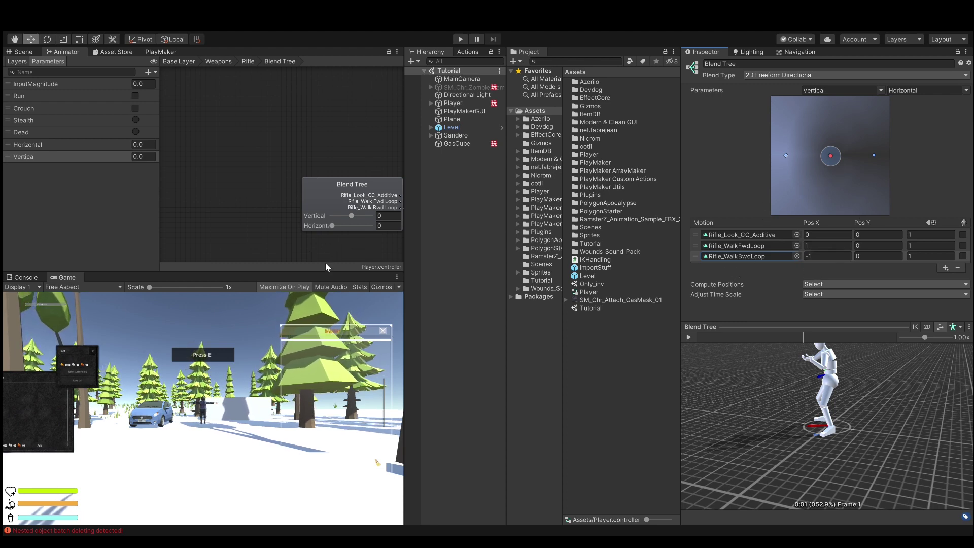
left_click(689, 337)
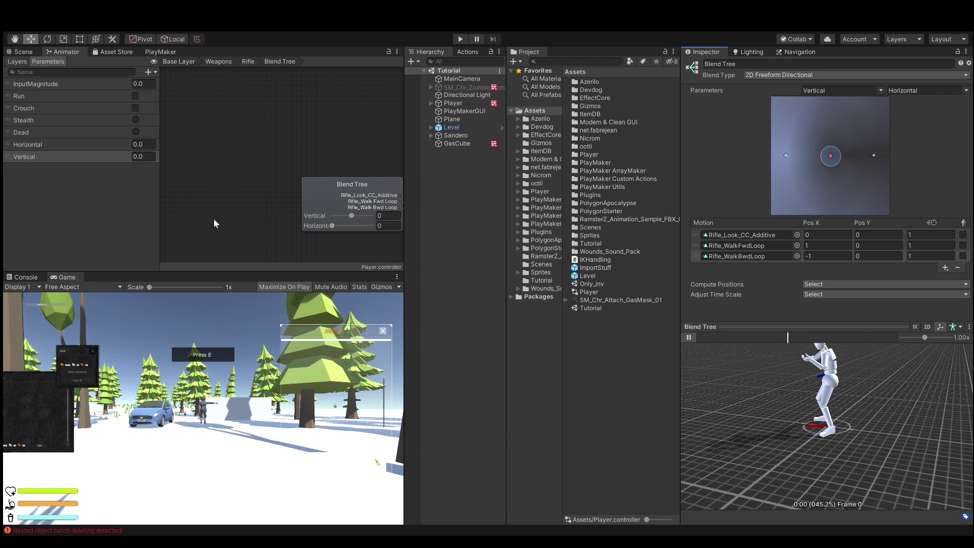
mouse_move(351, 216)
left_mouse_down()
mouse_move(387, 216)
mouse_move(288, 217)
mouse_move(315, 217)
left_mouse_up()
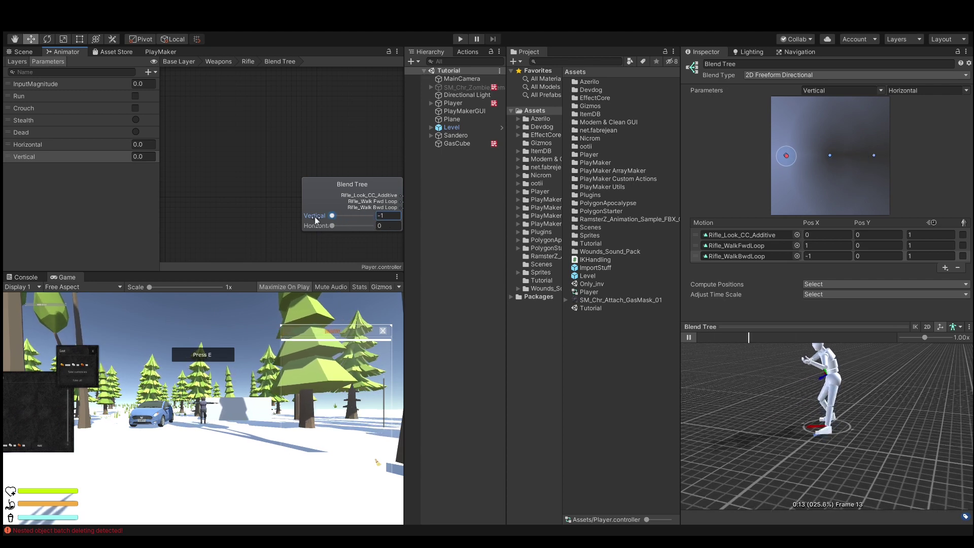
left_click(688, 337)
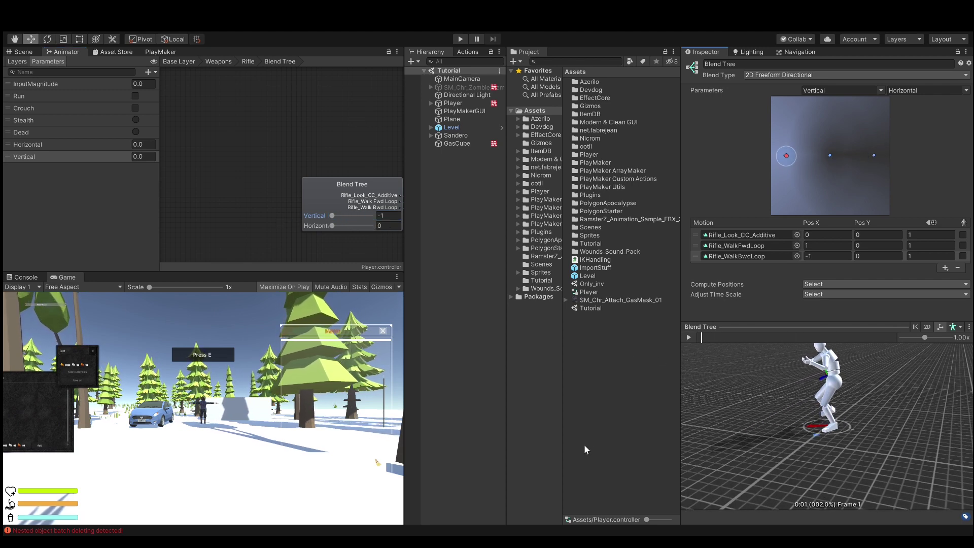
Add a fourth motion, Rifle_StrafeLeftLoop, at Pos X 0, Pos Y -1
left_click(945, 268)
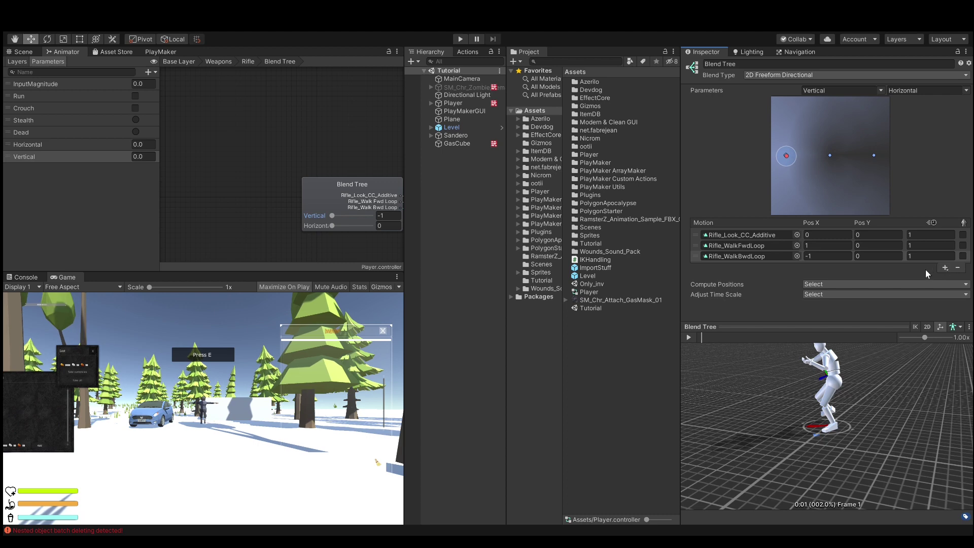
left_click(926, 270)
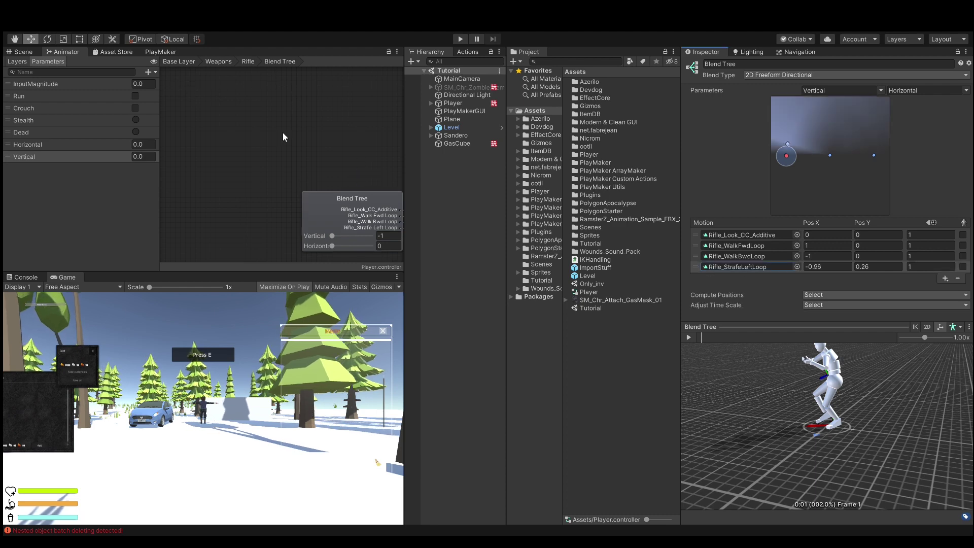
left_click(839, 266)
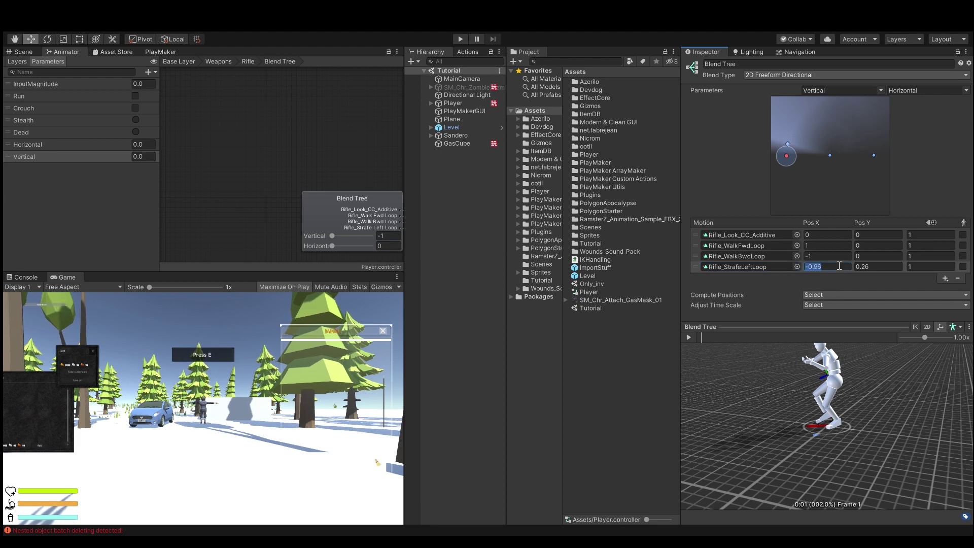
type("0")
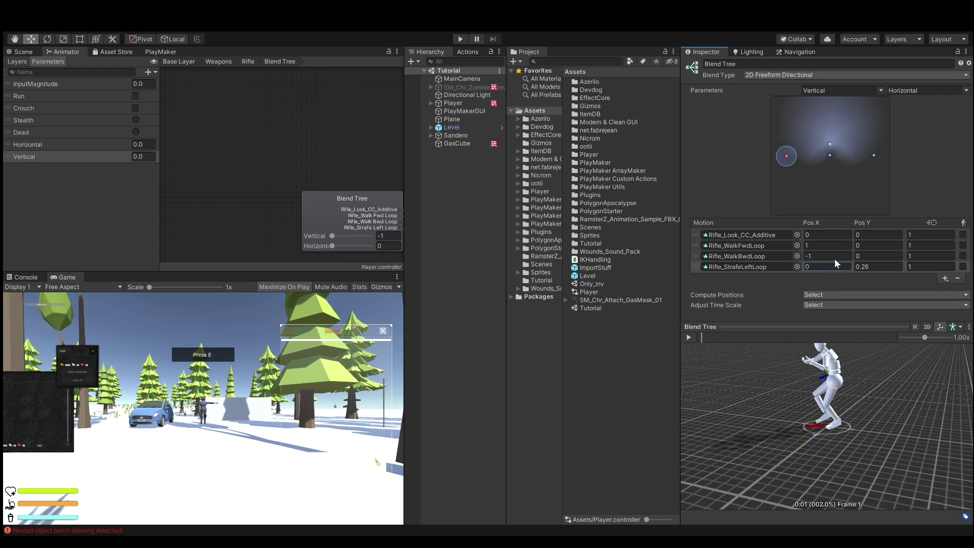
left_click(877, 267)
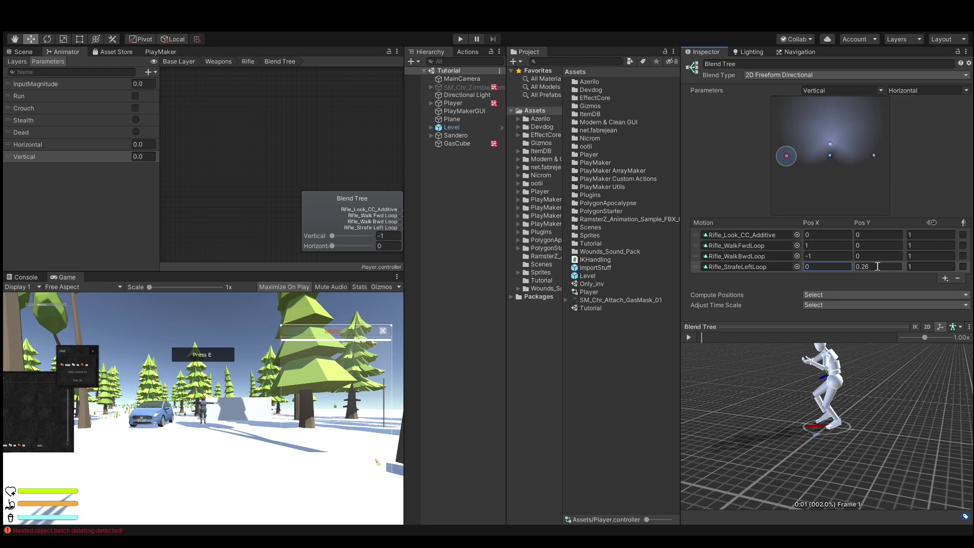
type("-")
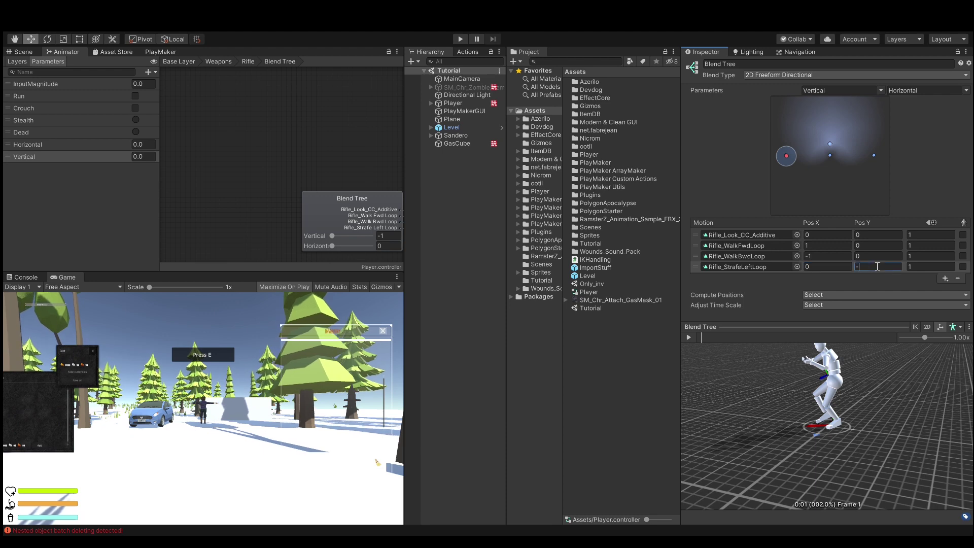
type("1")
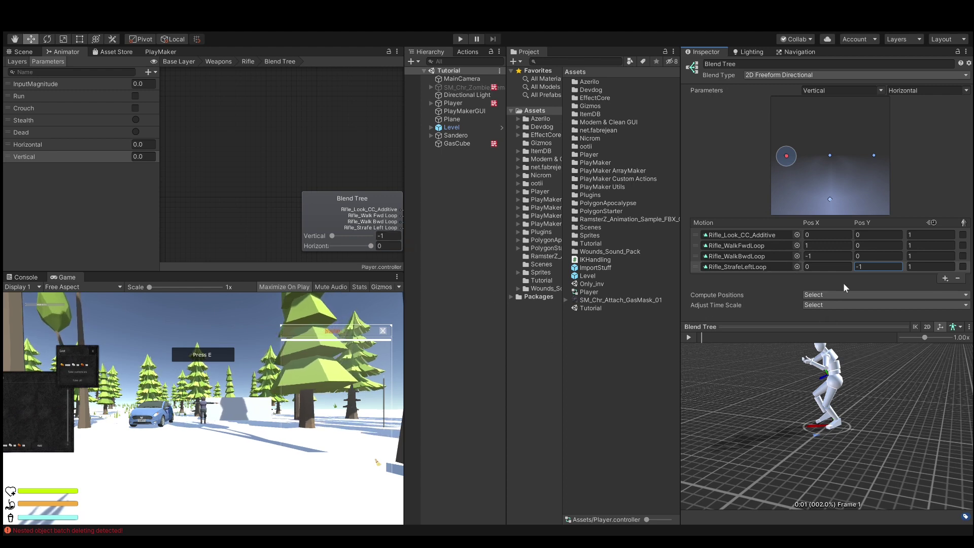
Add a fifth motion row holding Rifle_StrafeRightLoop, placed at Pos X 0, Pos Y 1
left_click(945, 278)
left_click(911, 282)
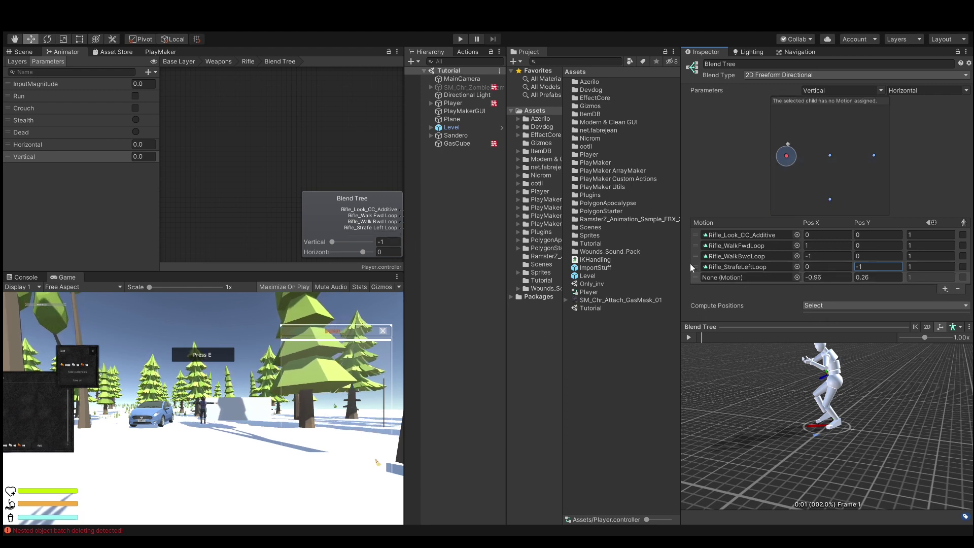
left_click(690, 267)
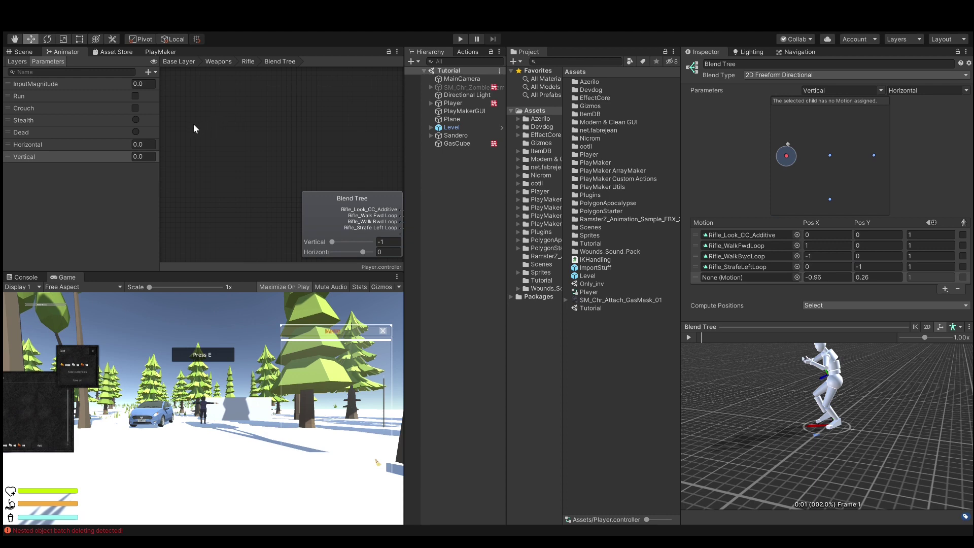
left_click_drag(195, 128, 748, 277)
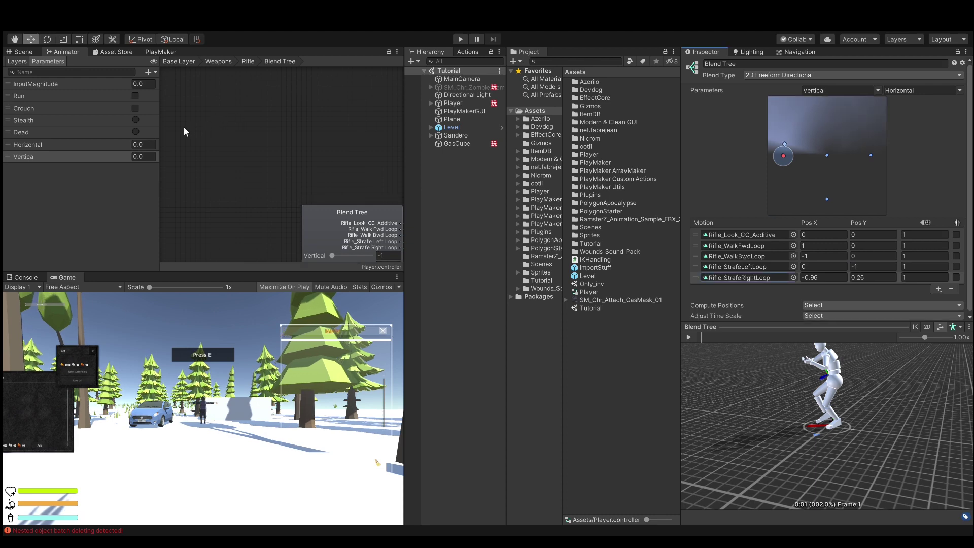
left_click(829, 282)
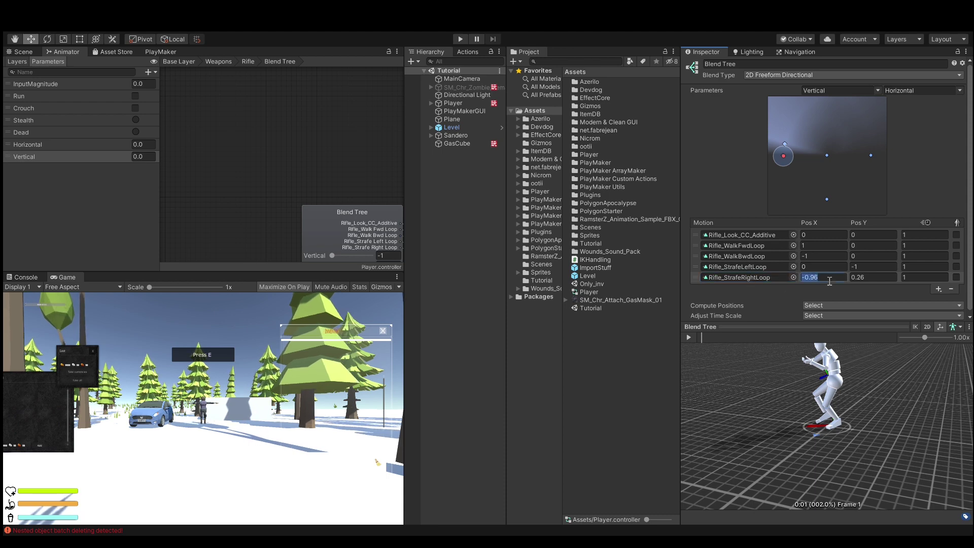
type("0")
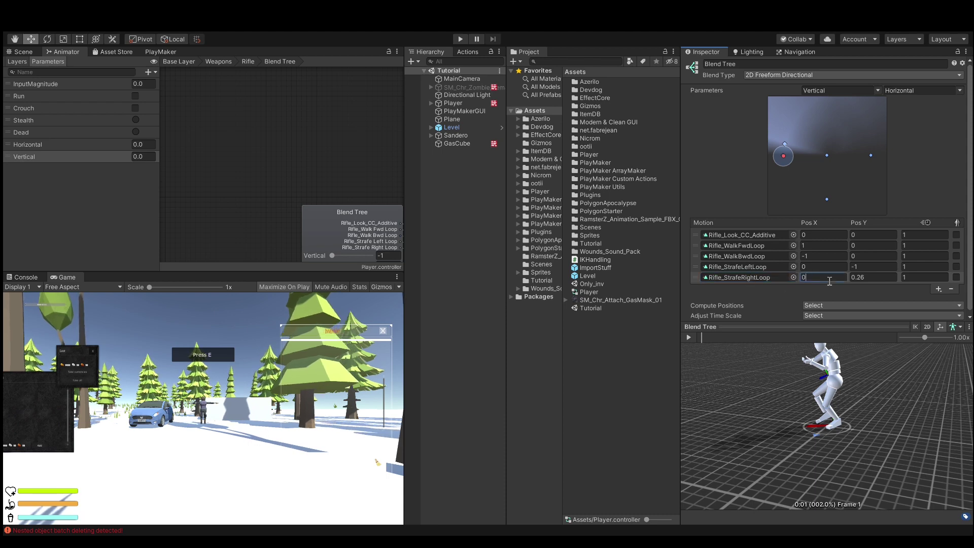
left_click(875, 278)
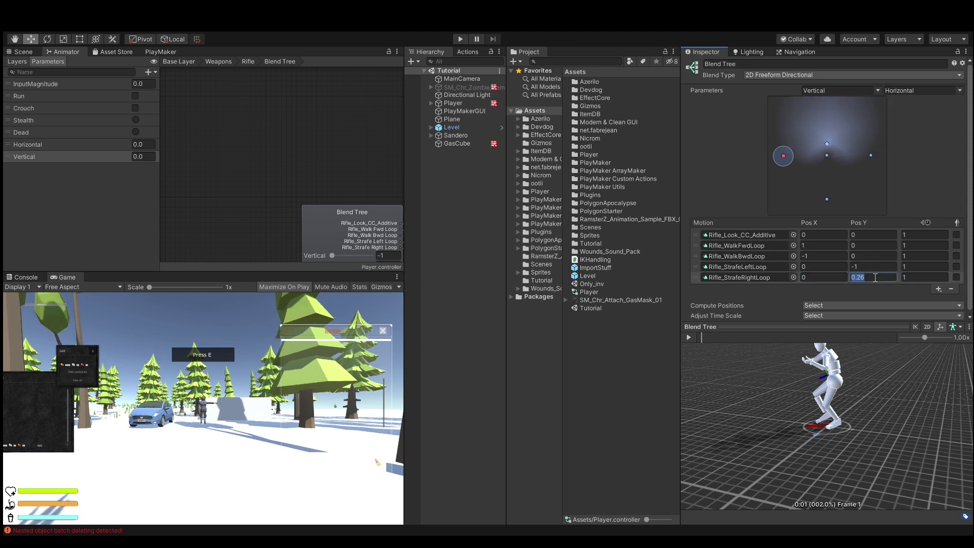
type("1")
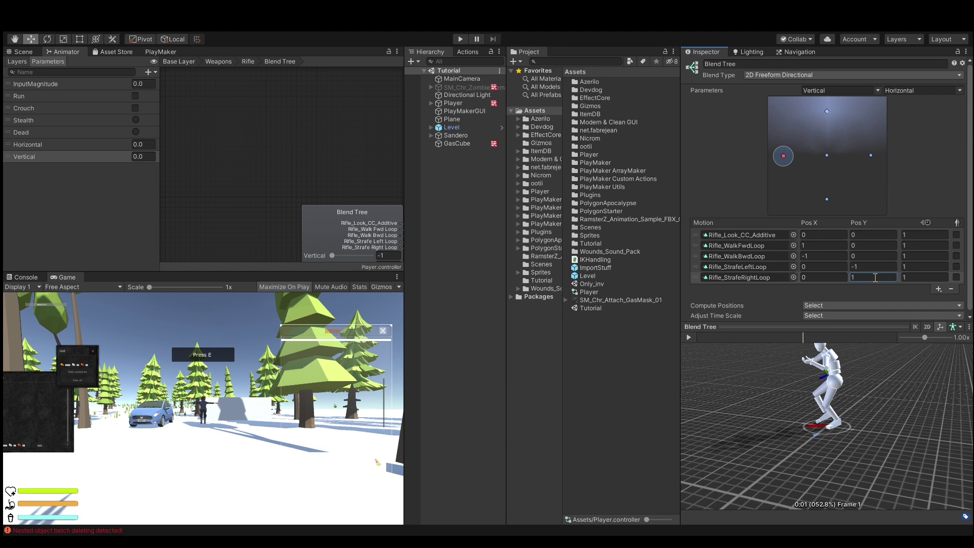
Preview the blend at Vertical 1 and 0 and Horizontal 1 and -1, orbiting the character
left_click(688, 337)
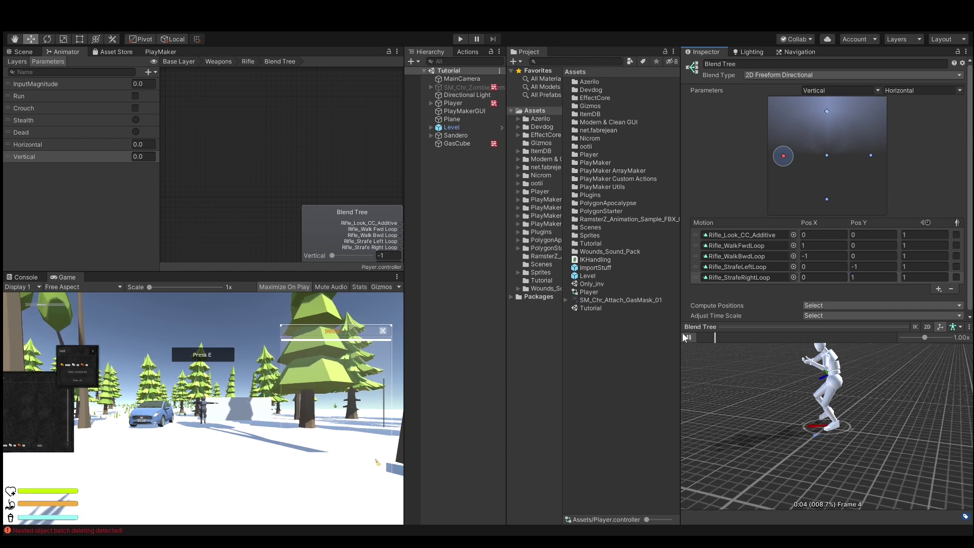
scroll(305, 155, "down", 3)
middle_click_drag(309, 148, 291, 143)
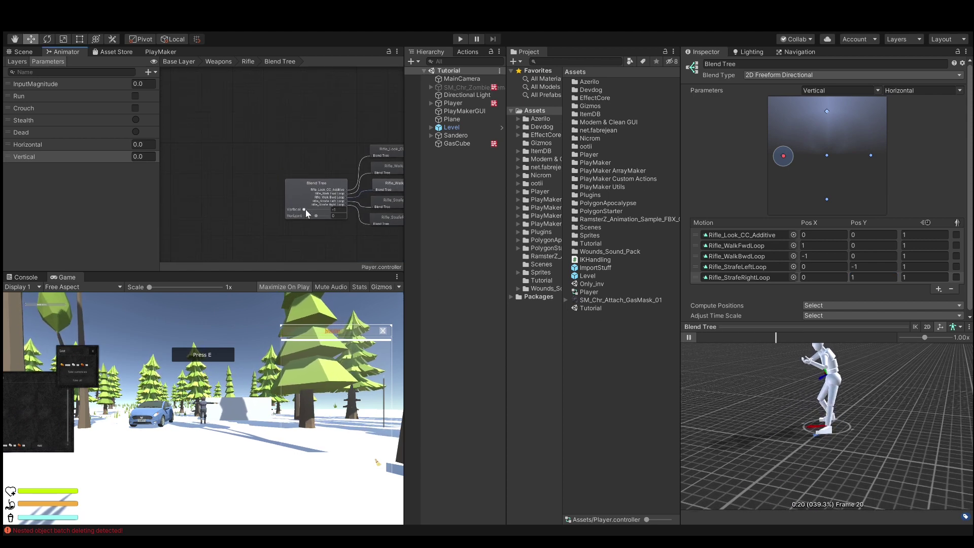
left_click_drag(305, 209, 333, 208)
left_click(339, 209)
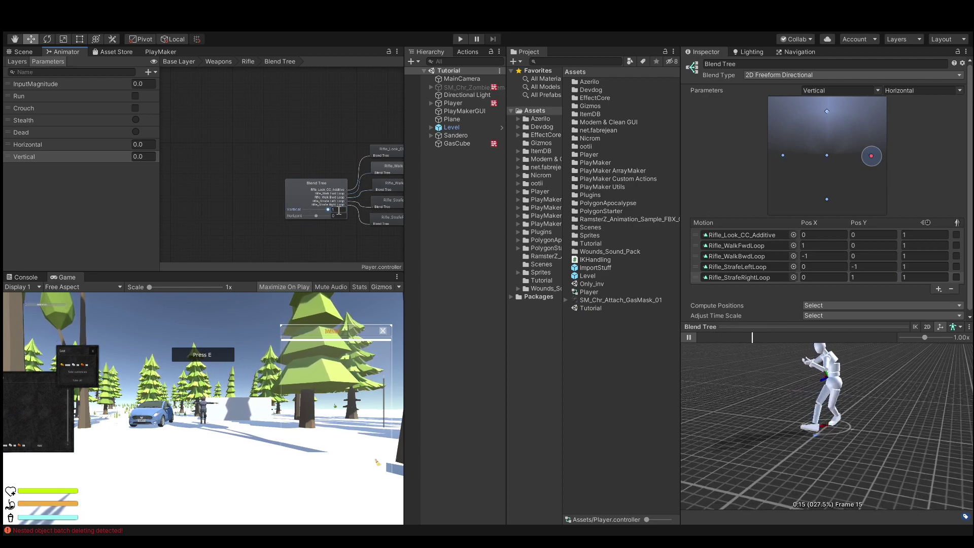
type("0")
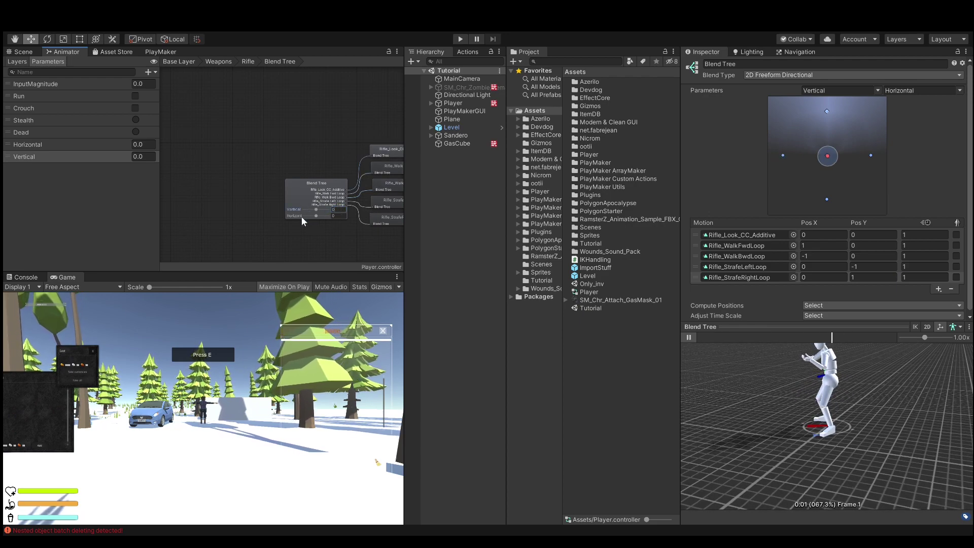
left_click_drag(317, 216, 331, 215)
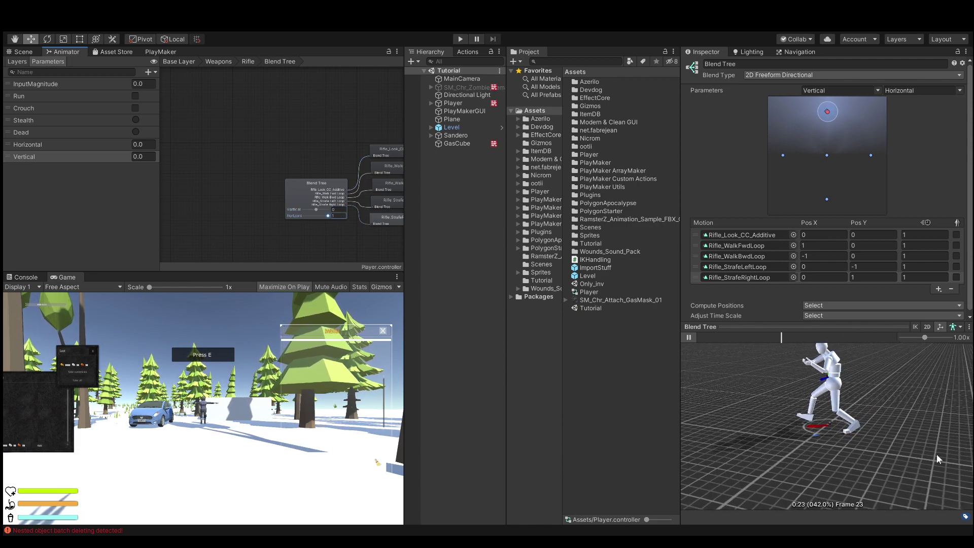
mouse_move(675, 416)
left_mouse_down()
mouse_move(836, 433)
mouse_move(769, 388)
mouse_move(858, 397)
left_mouse_up()
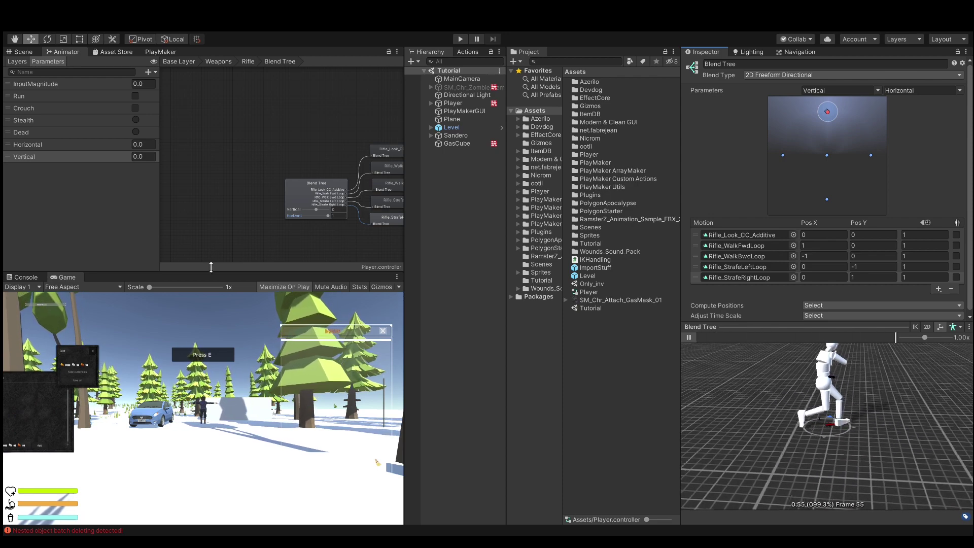
left_click_drag(325, 215, 278, 215)
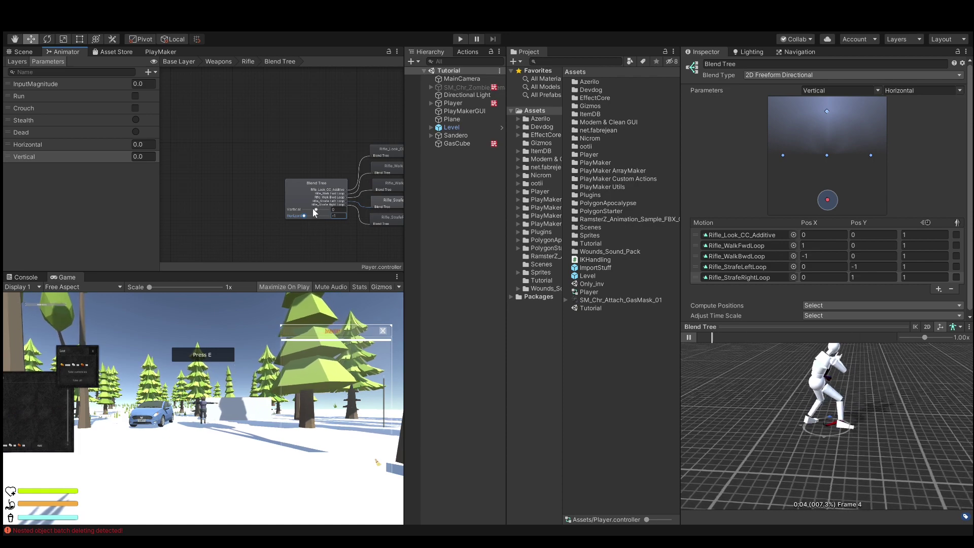
left_click_drag(318, 208, 335, 209)
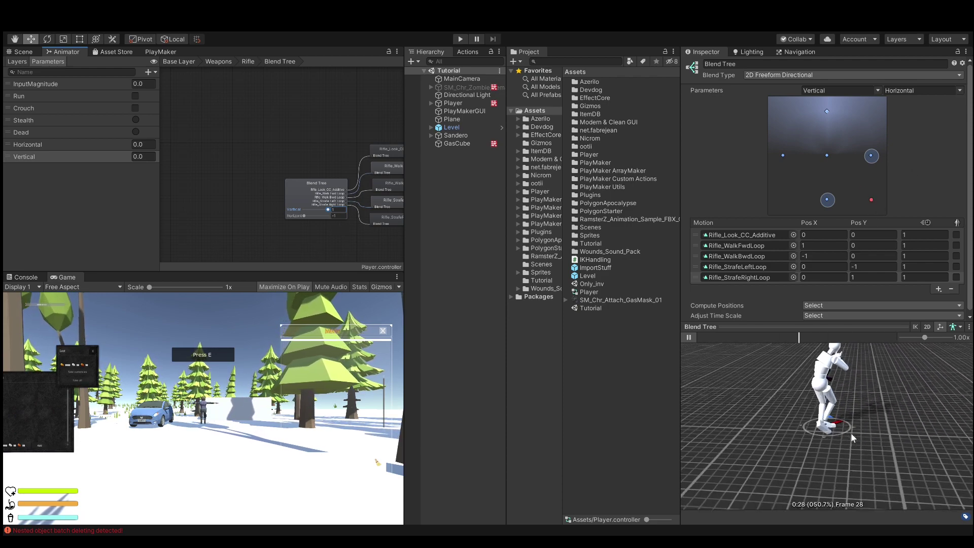
left_click_drag(840, 407, 853, 425)
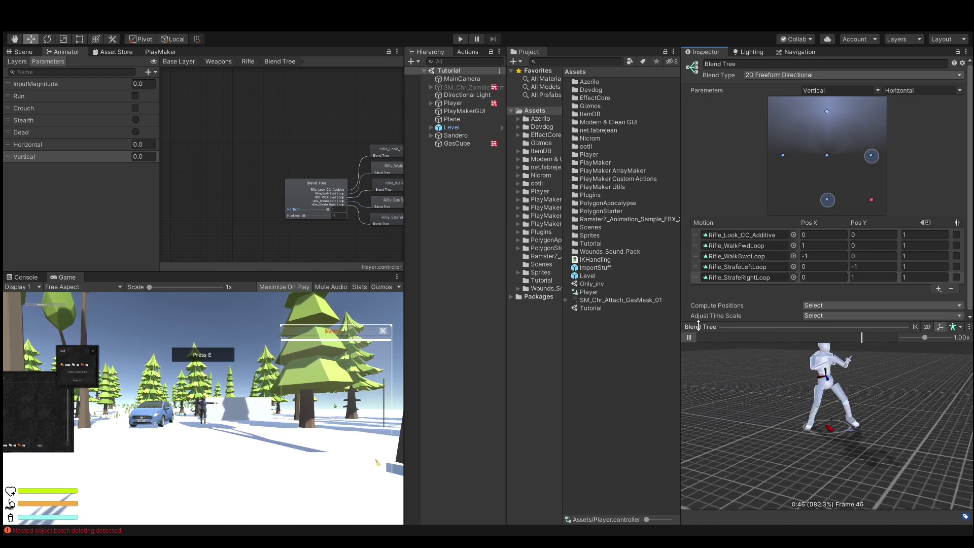
left_click(690, 338)
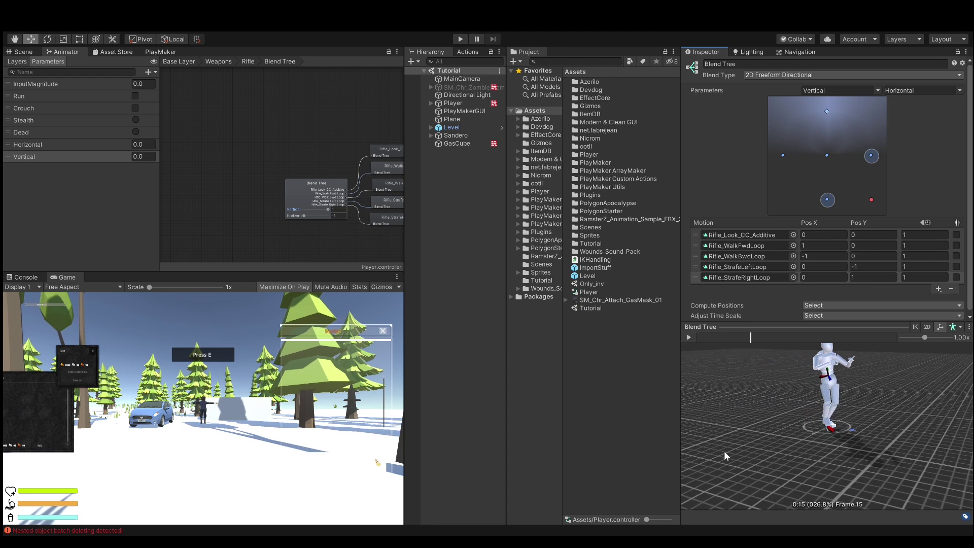
Add a sixth motion slot holding Rifle_StrafeLeft45Loop
left_click(910, 304)
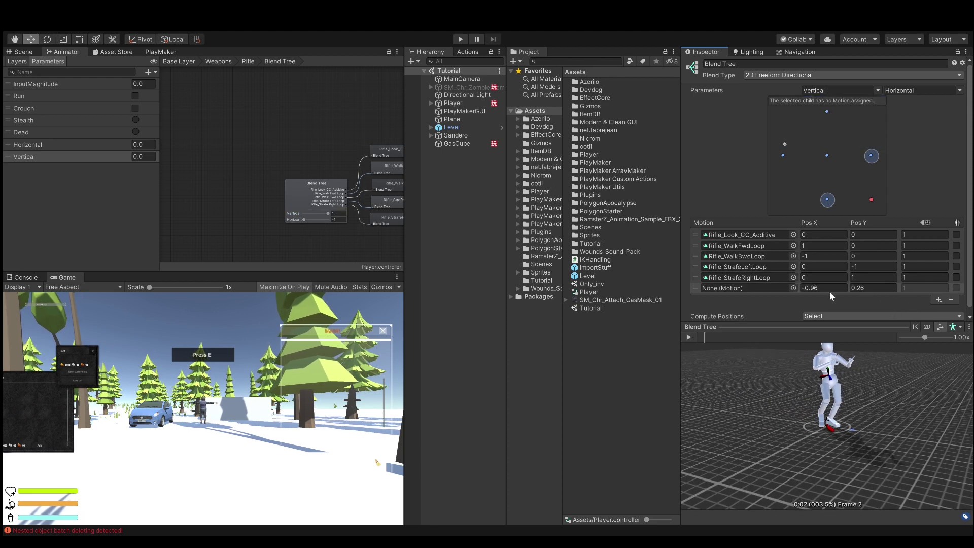
left_click(804, 288)
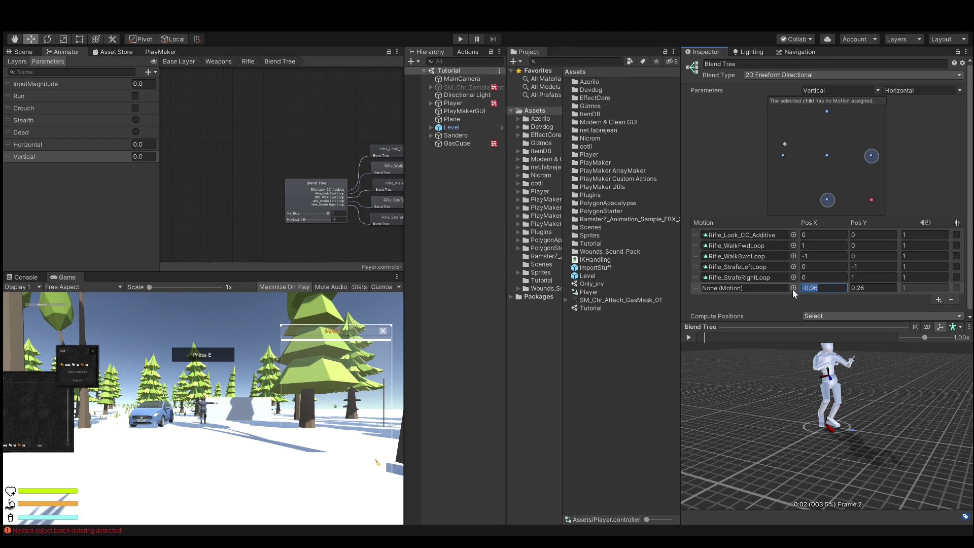
left_click(244, 176)
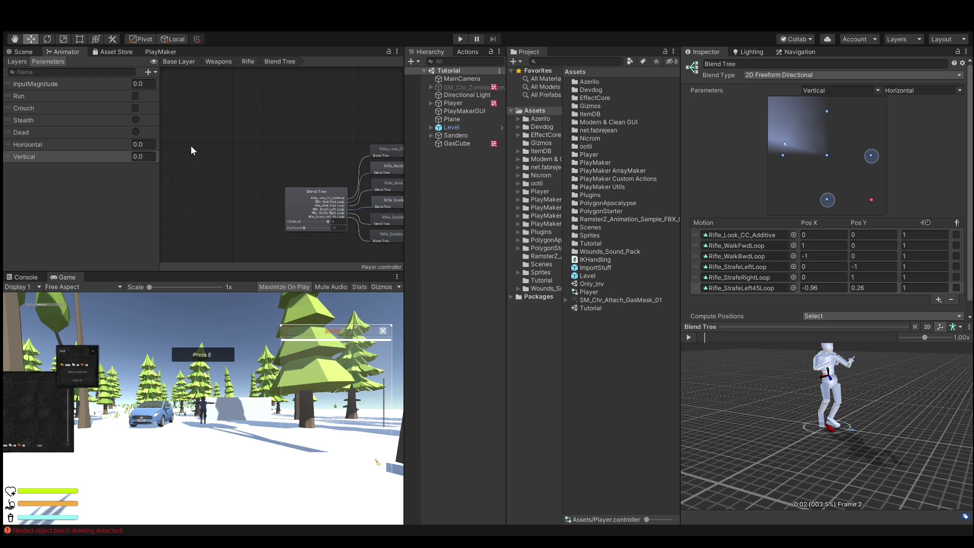
Locate Rifle_StrafeLeft45Loop in the Project and play its clip preview from a lower angle
left_click(729, 287)
left_click(620, 296)
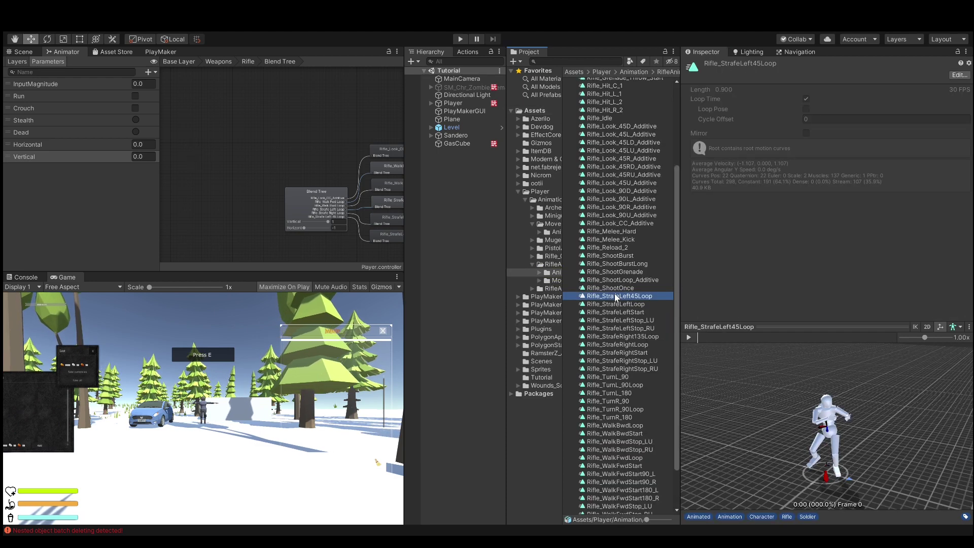
left_click(688, 337)
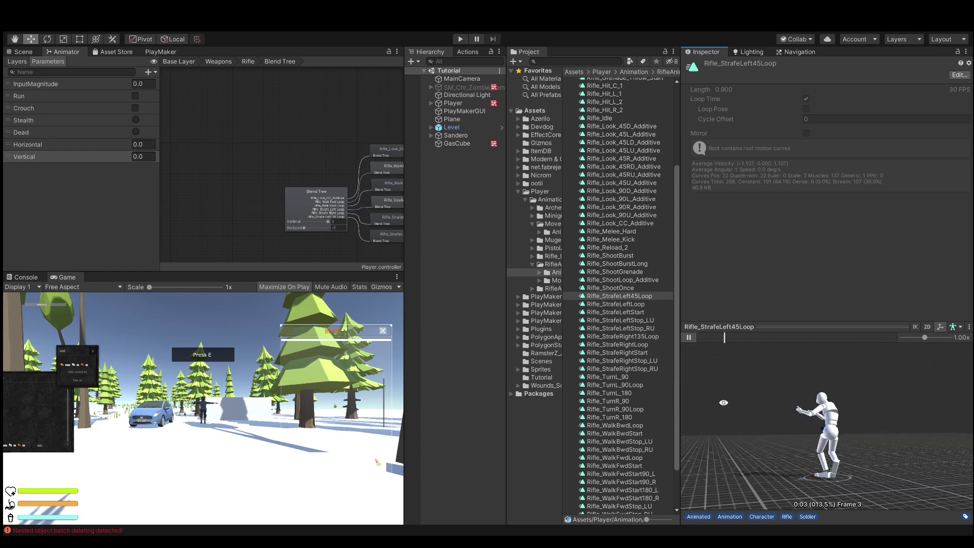
left_click_drag(844, 413, 730, 460)
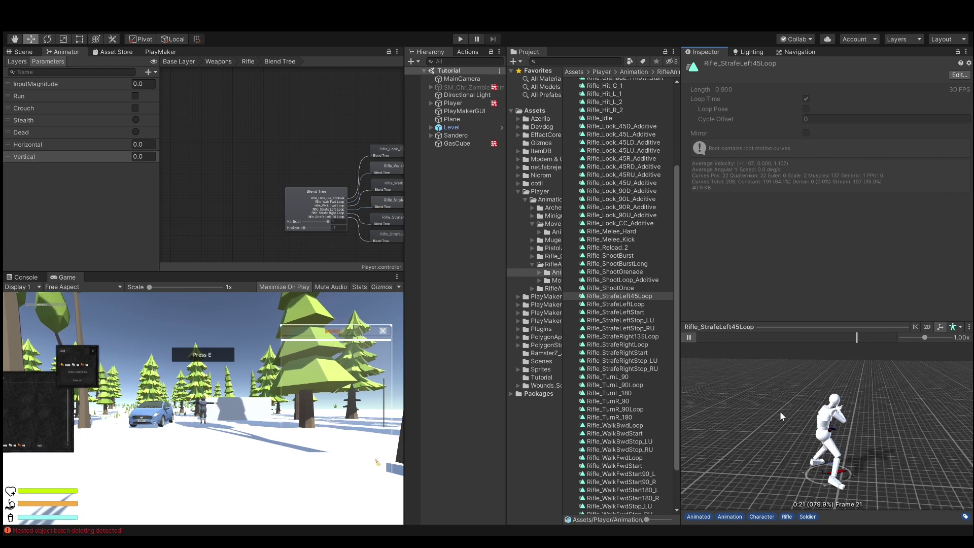
left_click(689, 338)
Move Rifle_StrafeLeft45Loop to Pos X 1, Pos Y -1
left_click(343, 213)
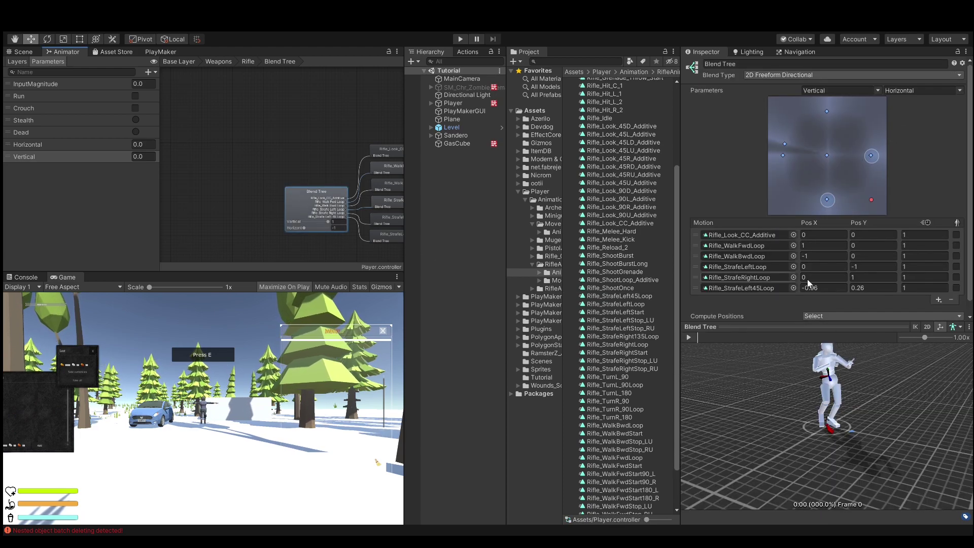
left_click(822, 288)
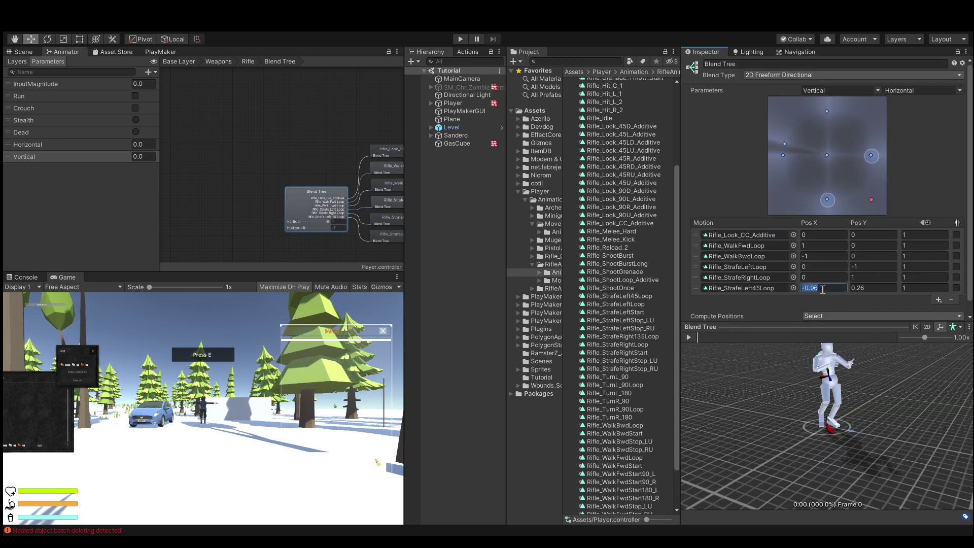
type("1")
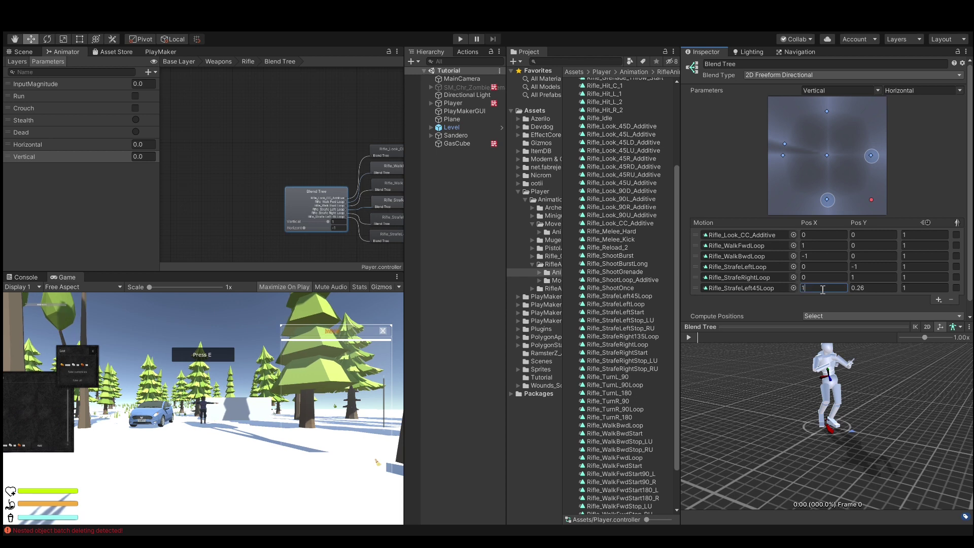
left_click(876, 289)
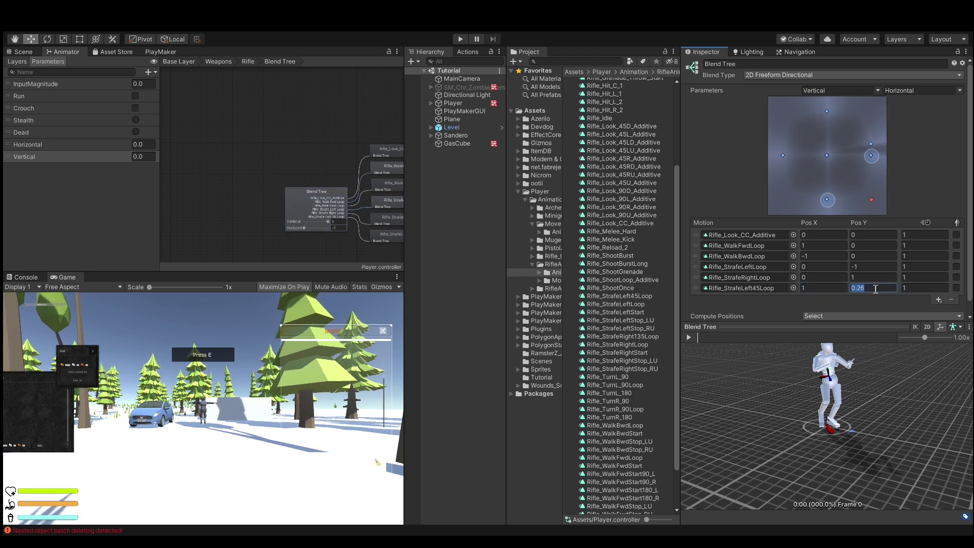
type("-1")
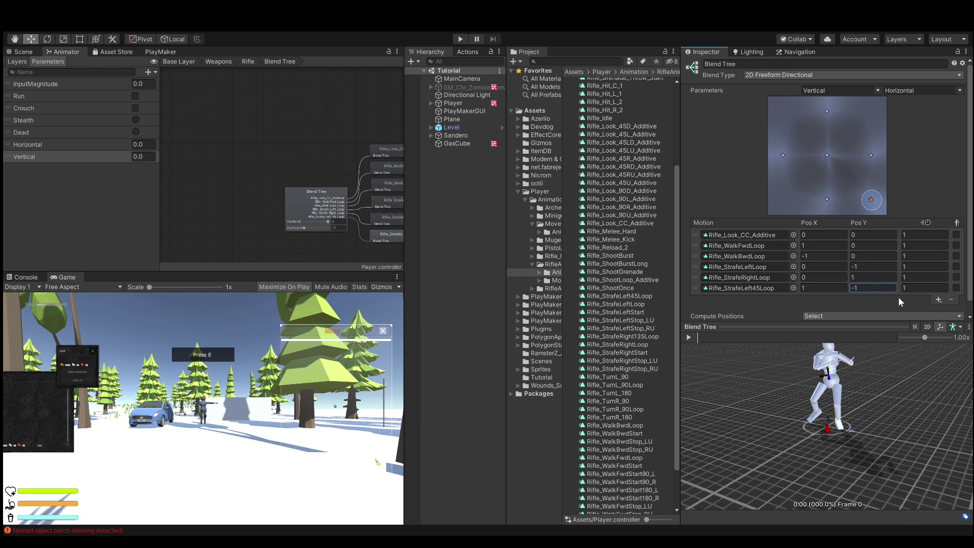
Add Rifle_StrafeRight45Loop in a new motion slot at Pos X 1, Pos Y 1
left_click(939, 298)
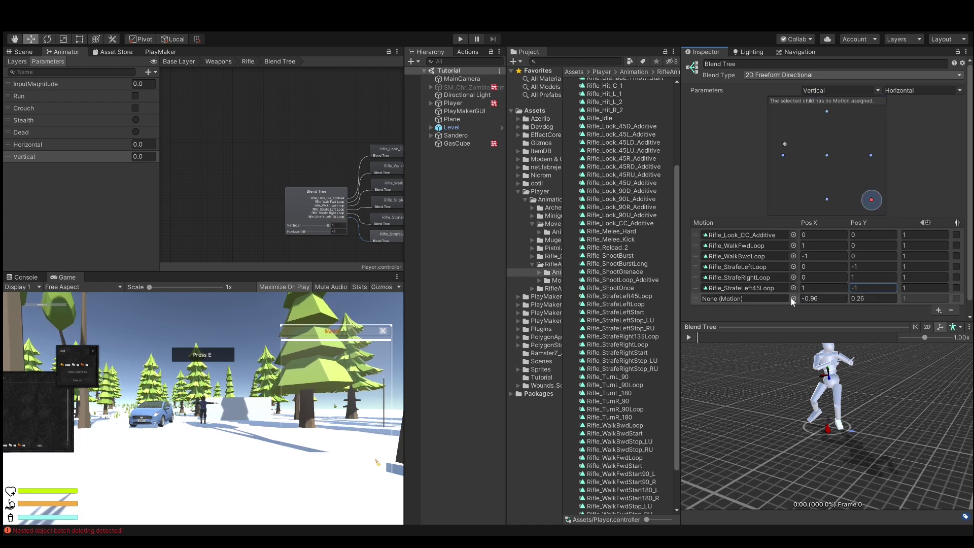
left_click(794, 299)
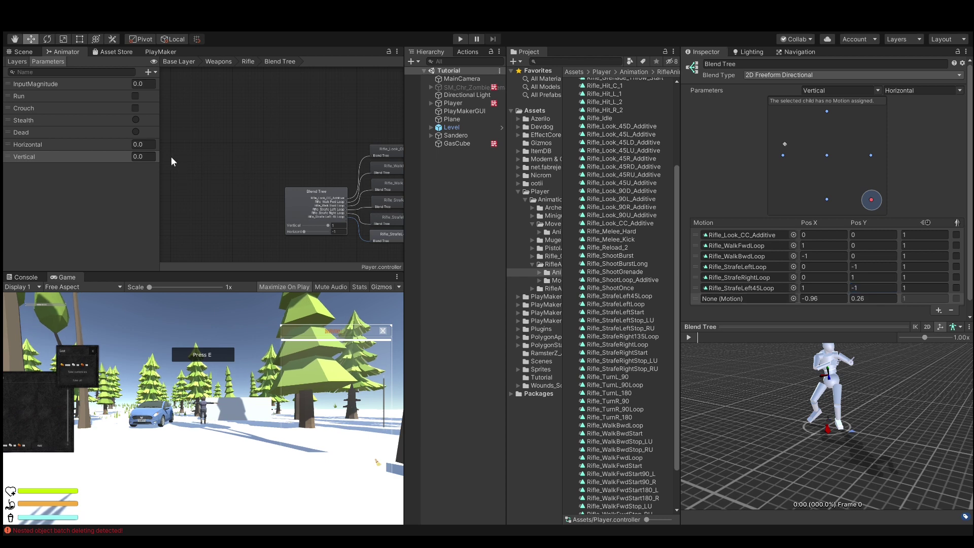
left_click(823, 299)
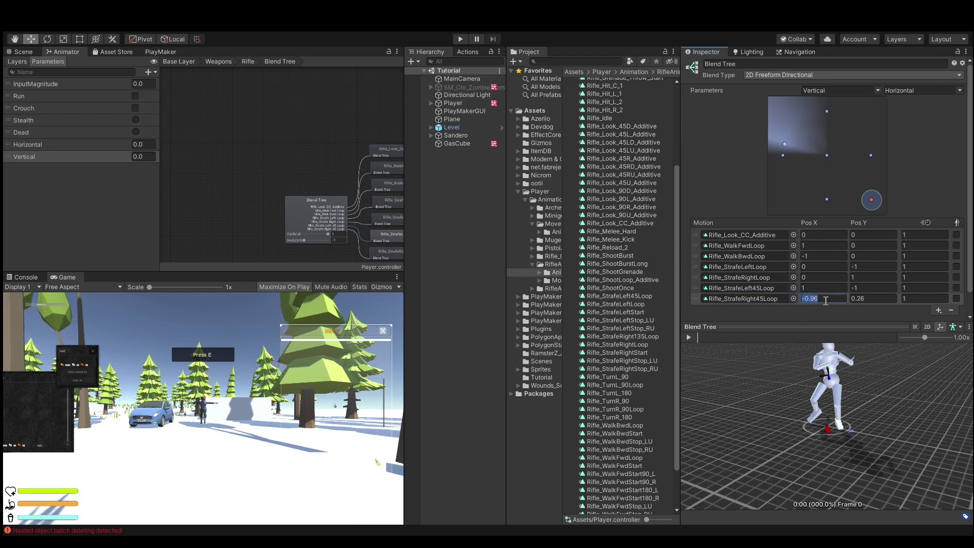
type("1")
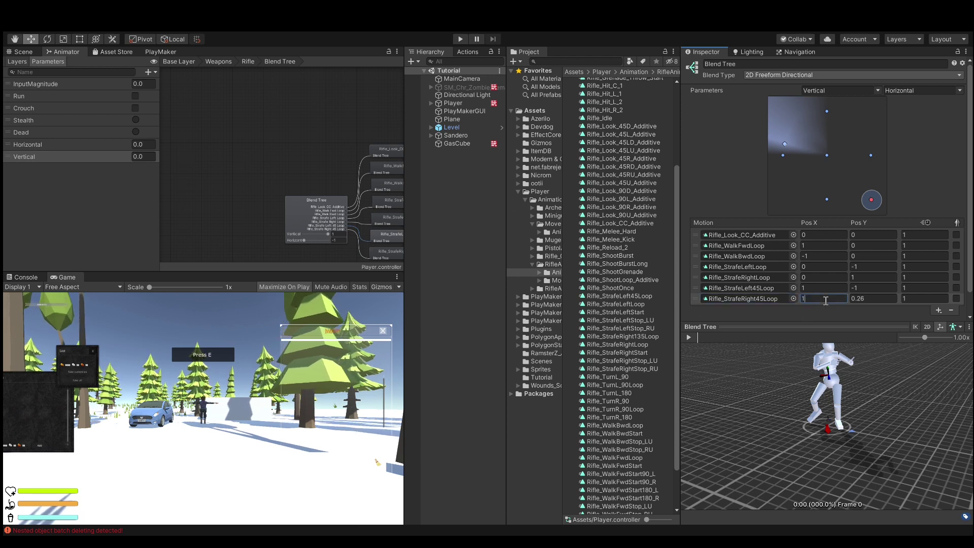
left_click(873, 299)
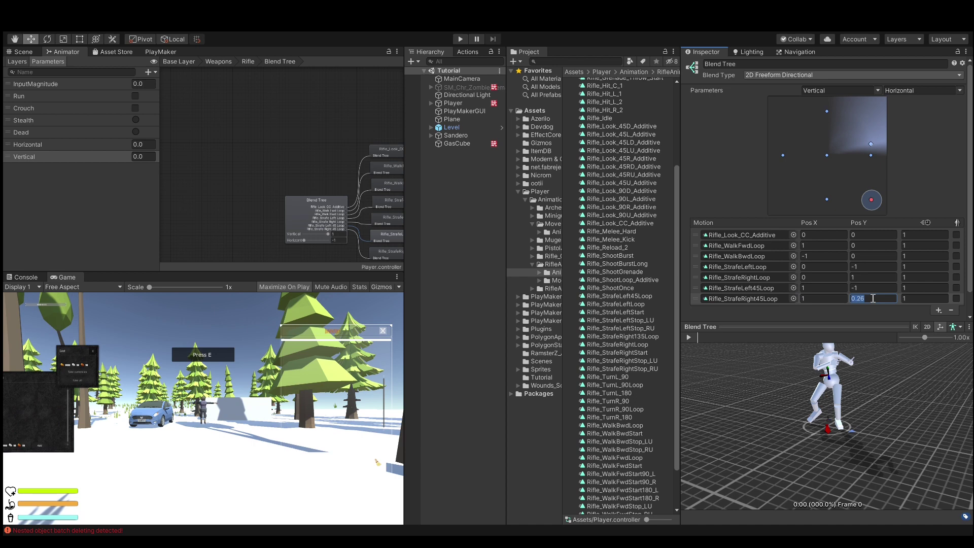
type("1")
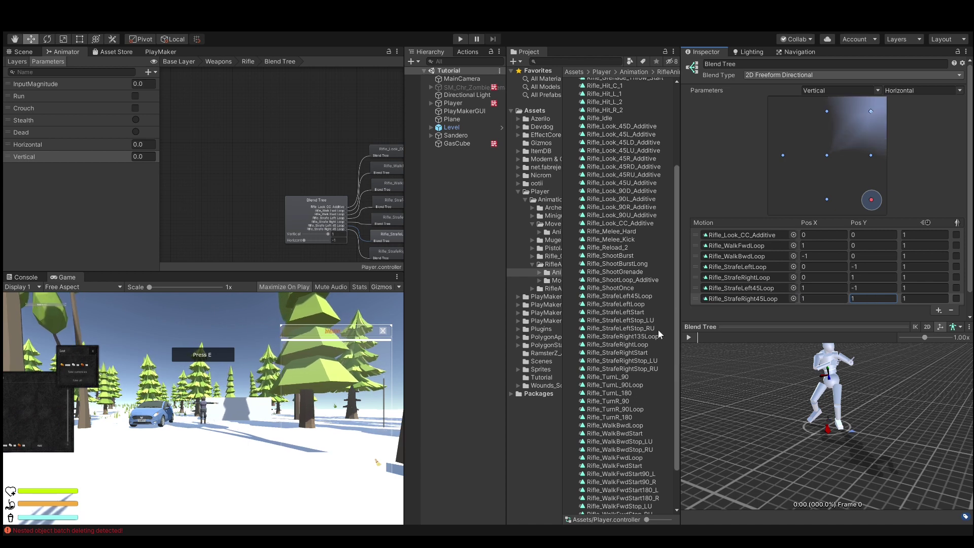
Preview the blend with Horizontal near -0.15, then add another empty motion slot
left_click(326, 235)
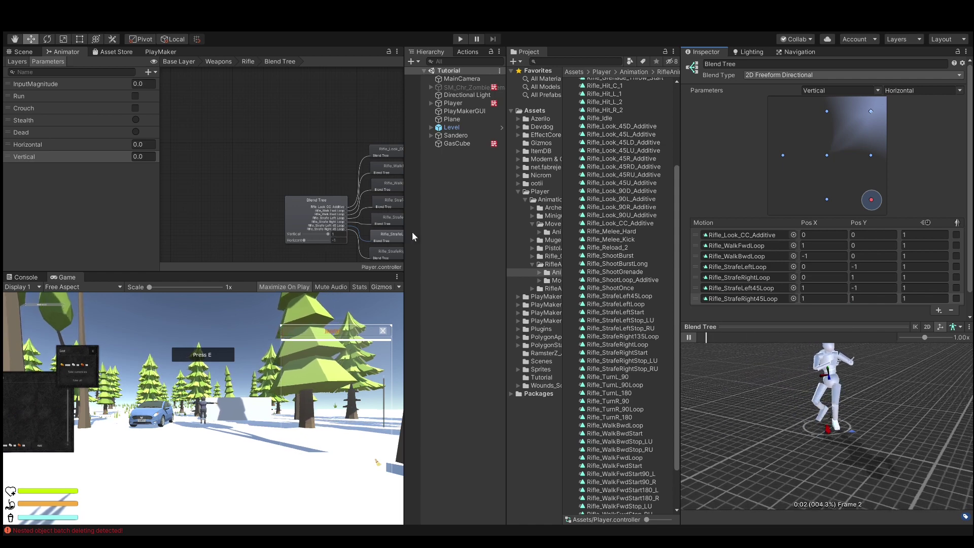
mouse_move(737, 382)
left_mouse_down()
mouse_move(877, 374)
mouse_move(795, 403)
left_mouse_up()
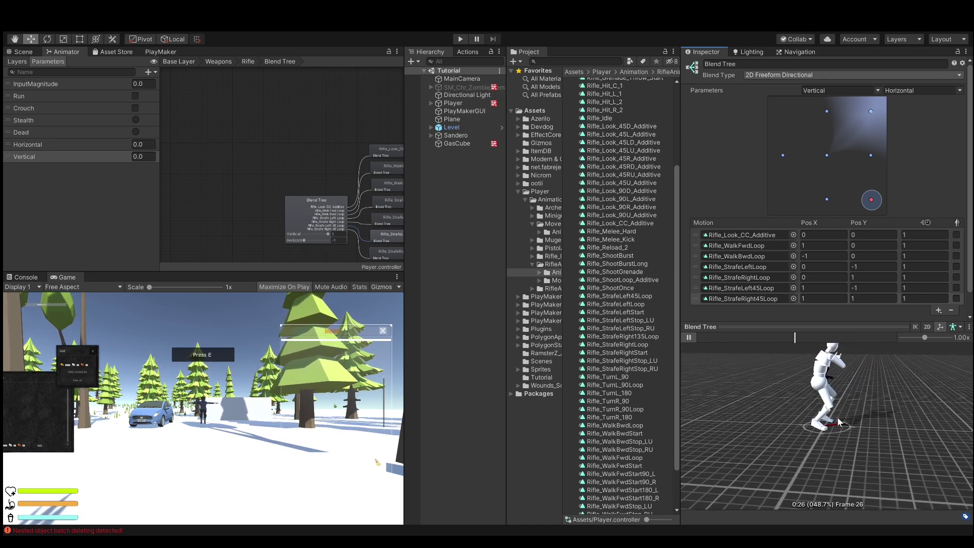
mouse_move(312, 240)
left_mouse_down()
mouse_move(336, 244)
mouse_move(270, 239)
mouse_move(339, 246)
left_mouse_up()
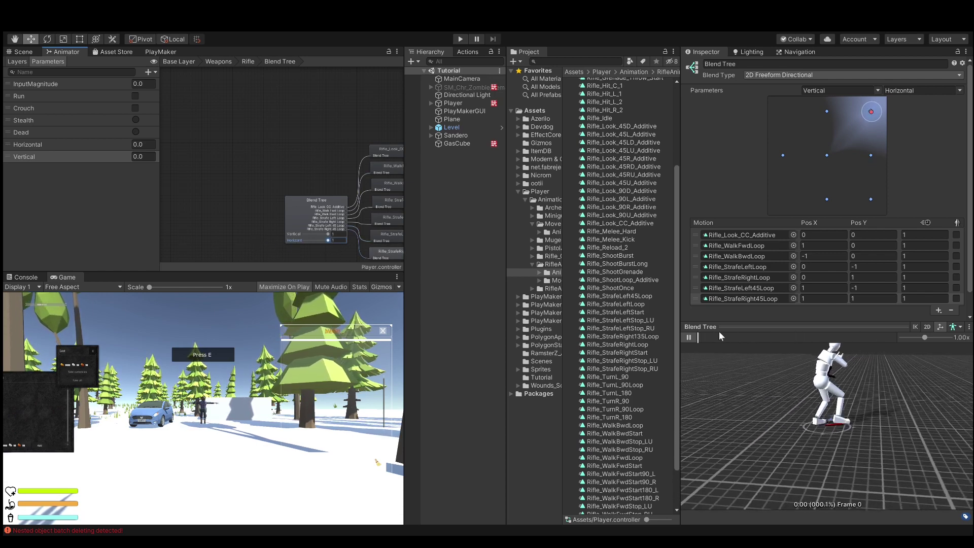
left_click(688, 337)
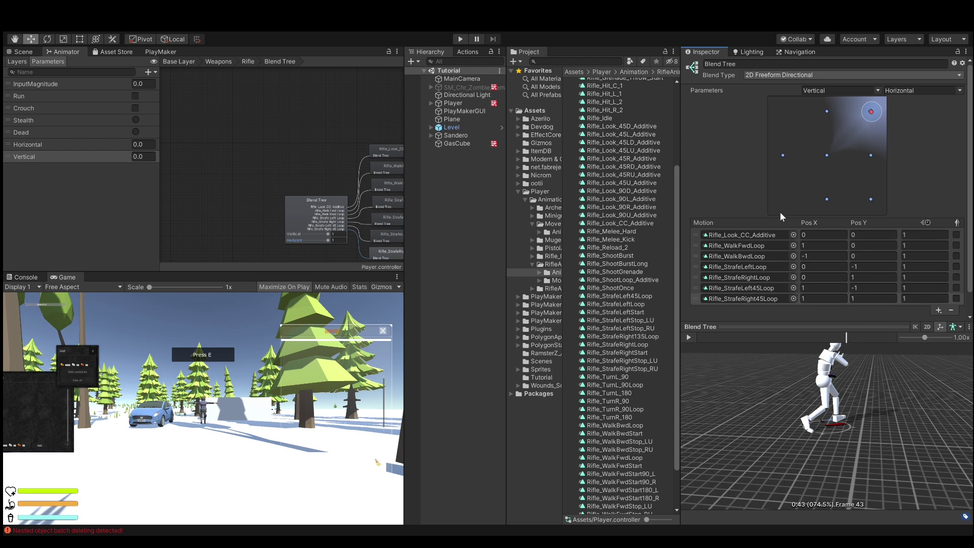
left_click(938, 310)
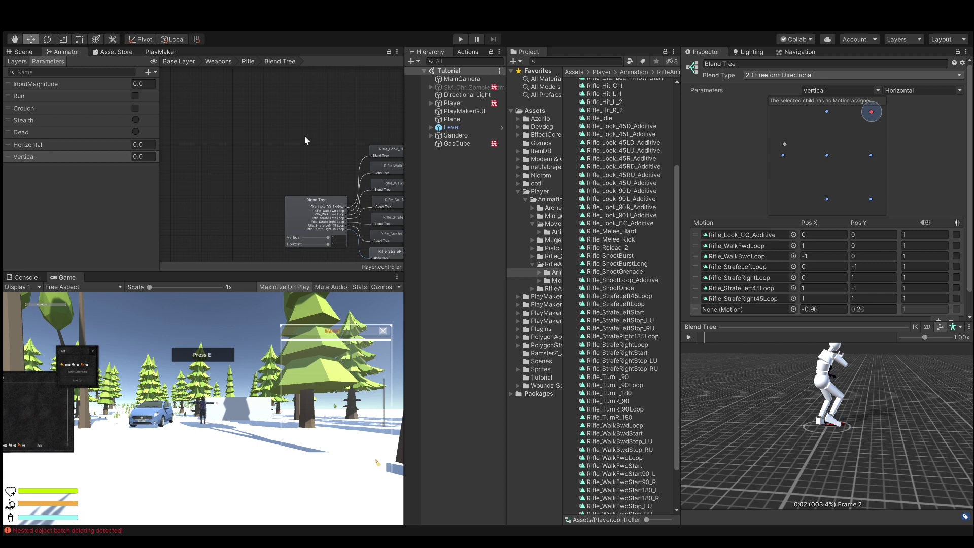
Add Rifle_StrafeLeft135Loop at (-1,-1) and Rifle_StrafeRight135Loop at (-1,1) to the blend tree
left_click_drag(619, 296, 745, 309)
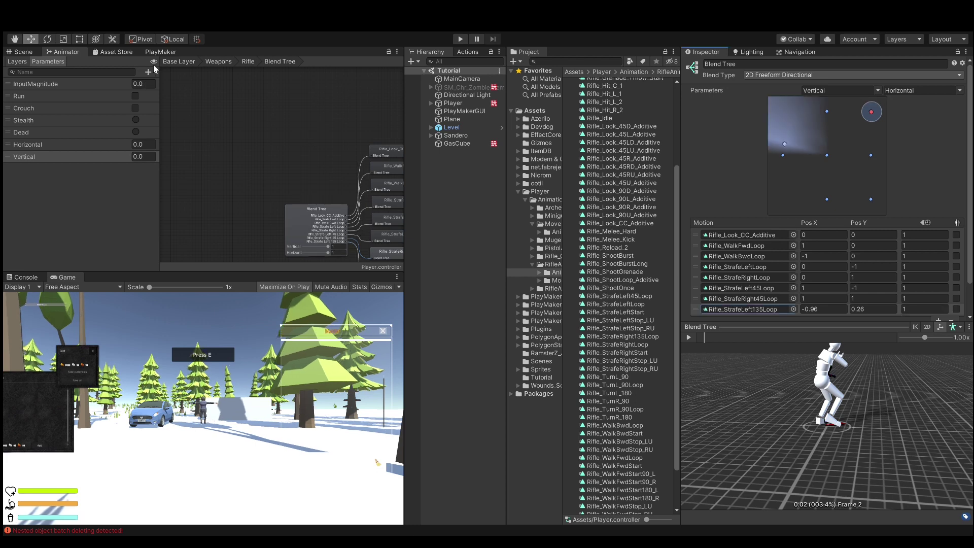
left_click(839, 307)
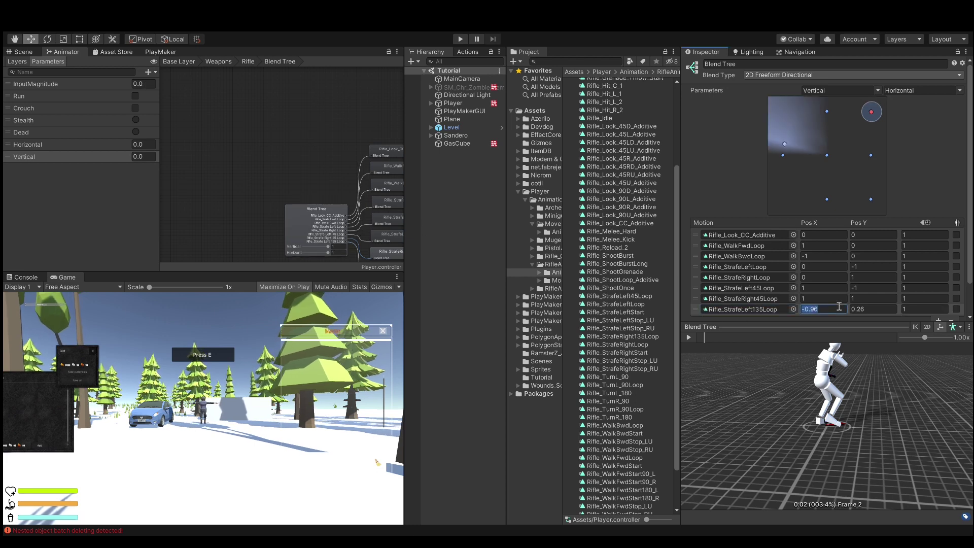
type("-1")
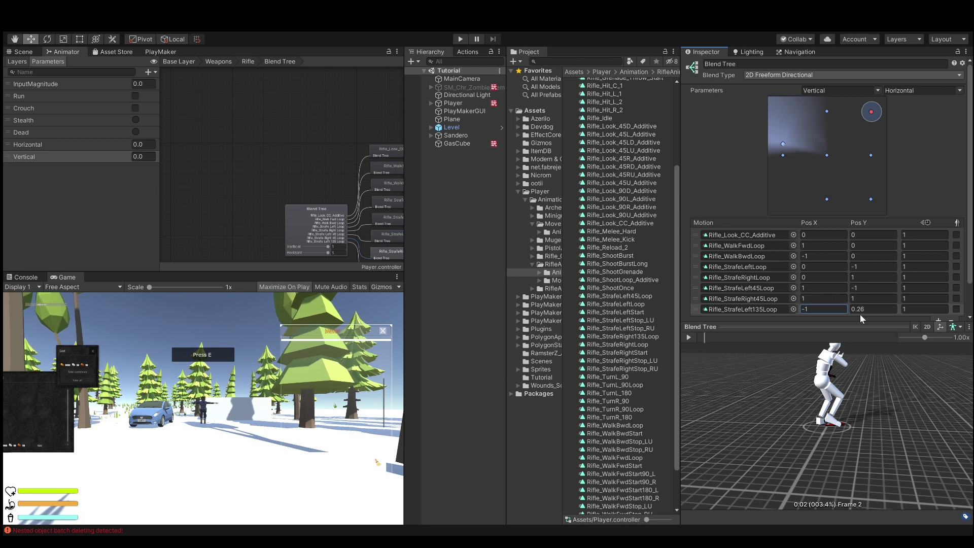
left_click(872, 309)
type("-1")
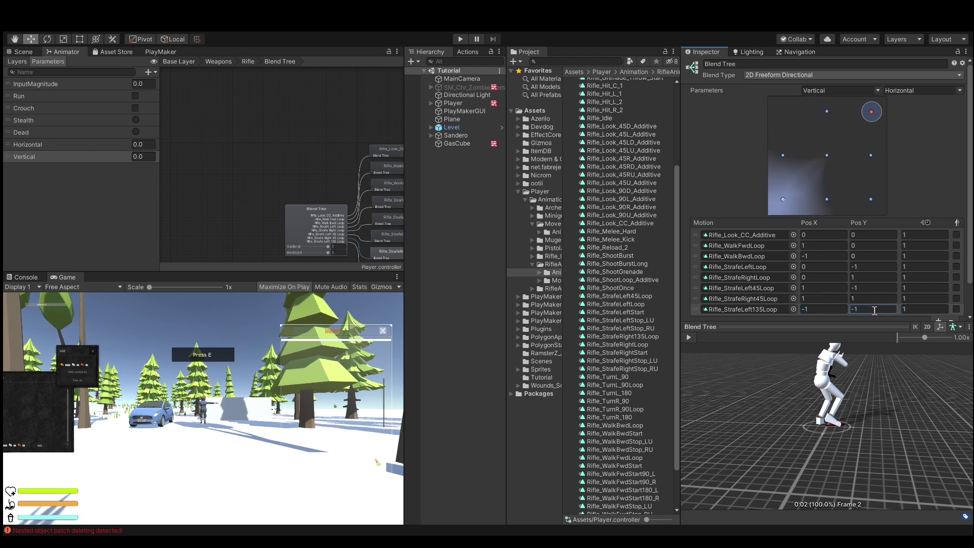
scroll(932, 279, "down", 2)
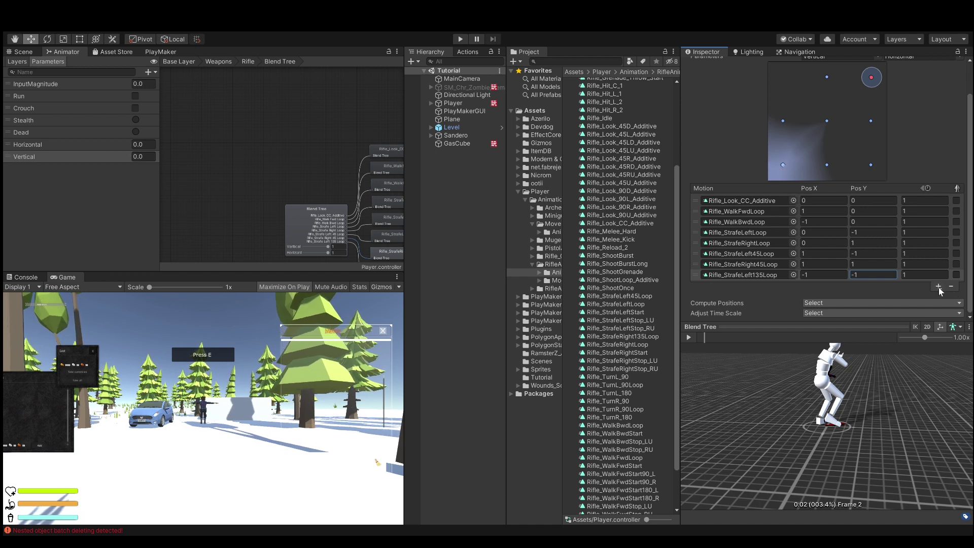
left_click(938, 287)
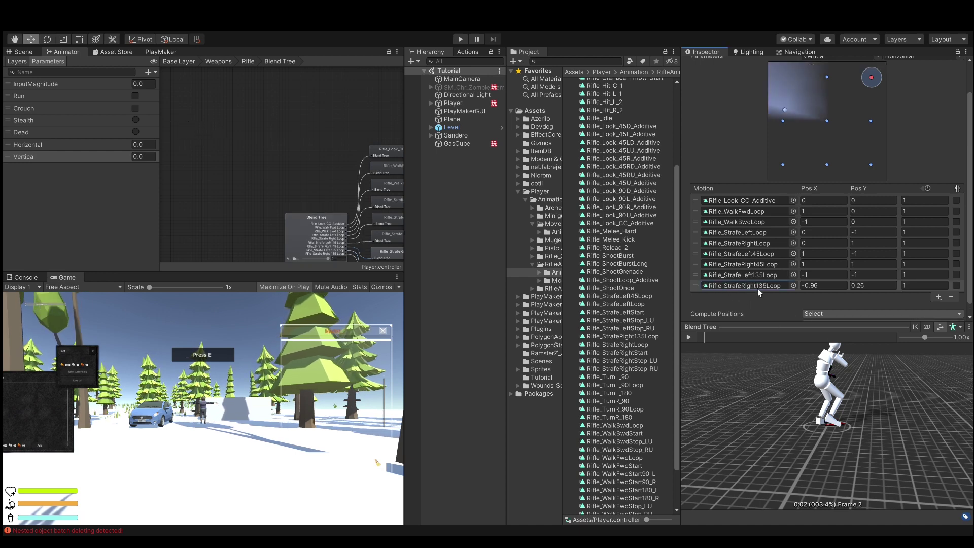
left_click(822, 285)
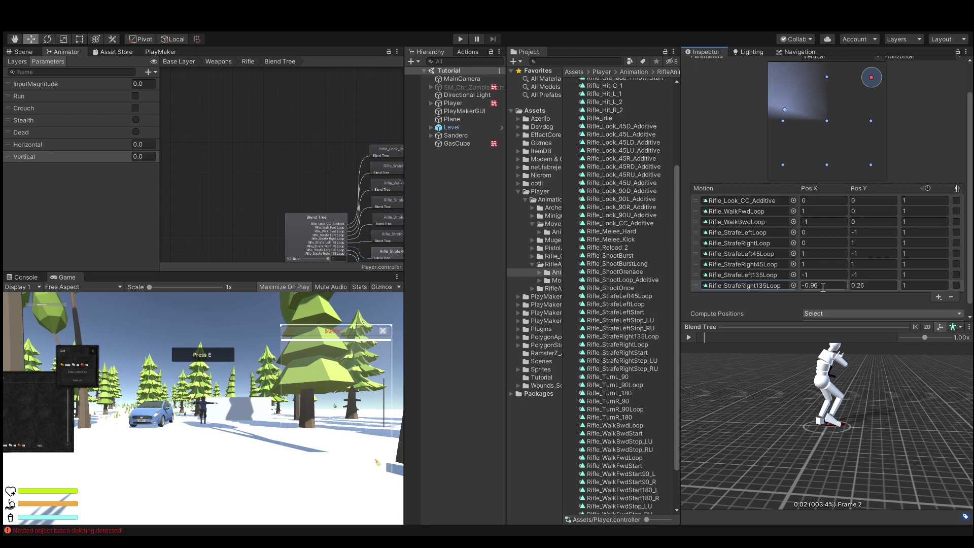
type("-")
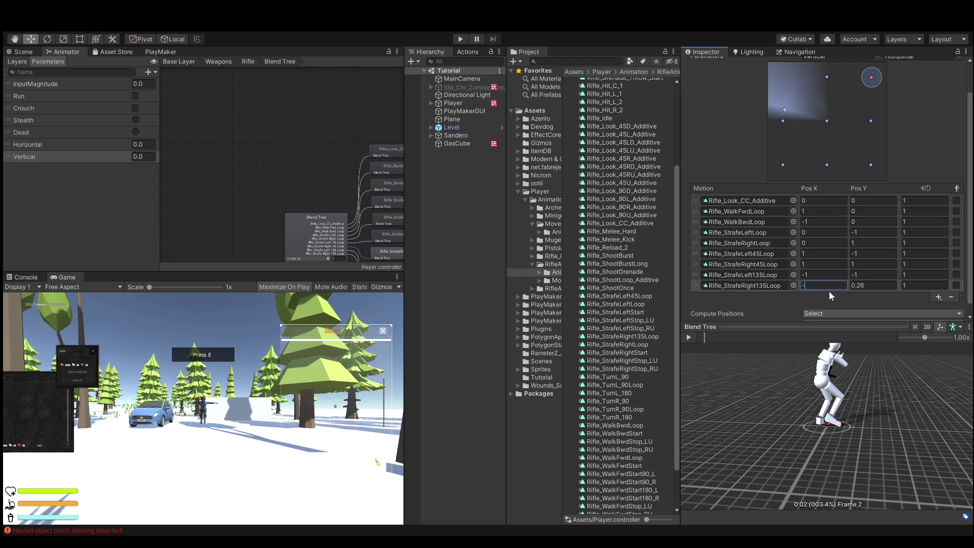
type("1")
left_click(869, 285)
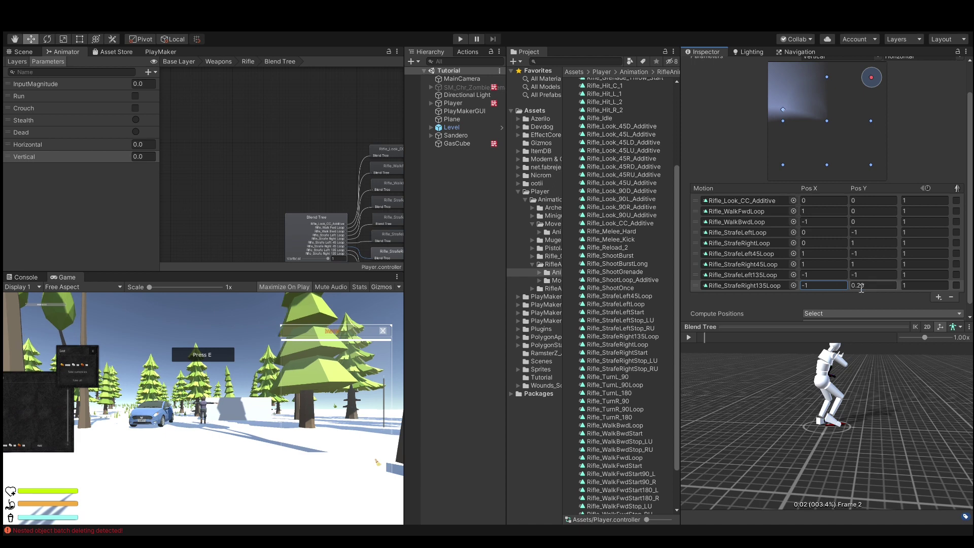
type("1")
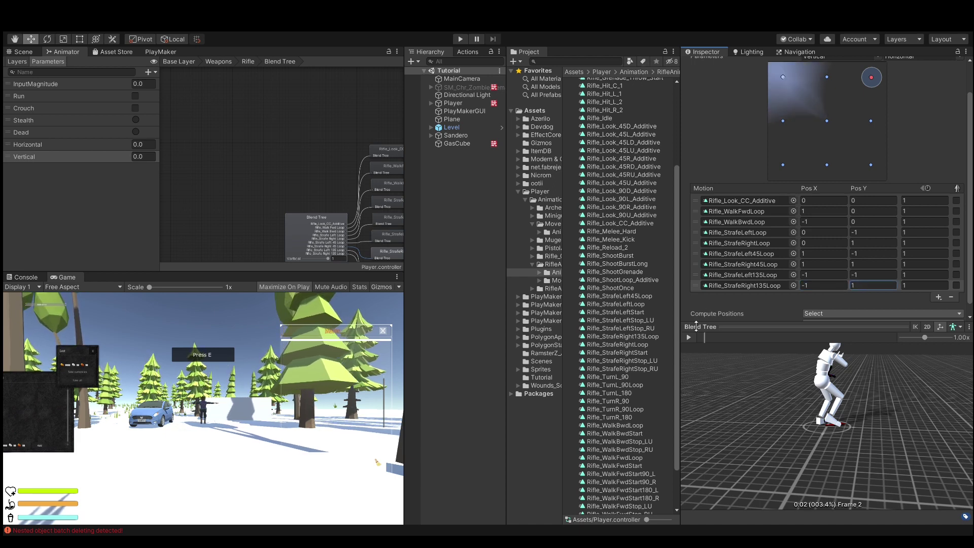
Preview the blend with Vertical and Horizontal at -1, then return to the Rifle layer graph
left_click(689, 338)
scroll(386, 211, "up", 1)
scroll(318, 199, "up", 1)
scroll(321, 213, "up", 1)
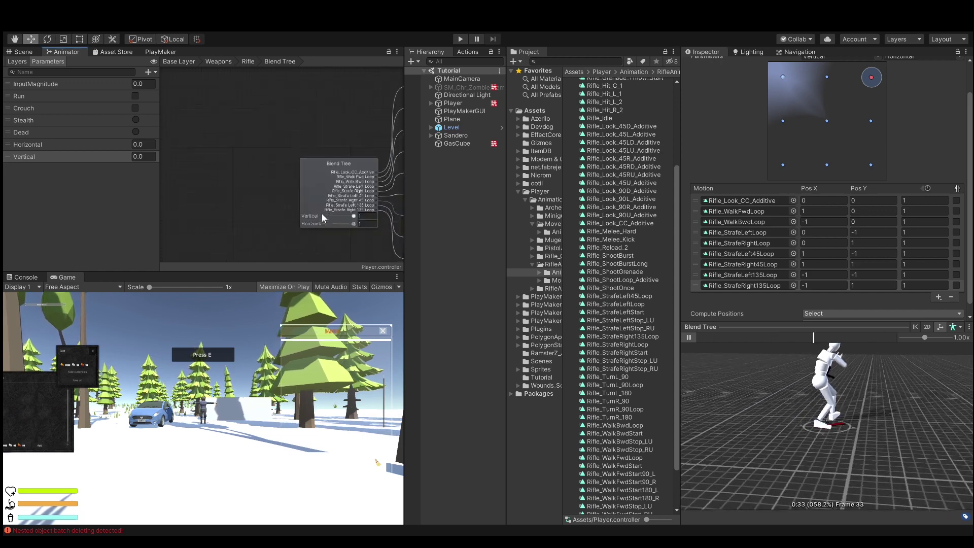
scroll(322, 215, "up", 1)
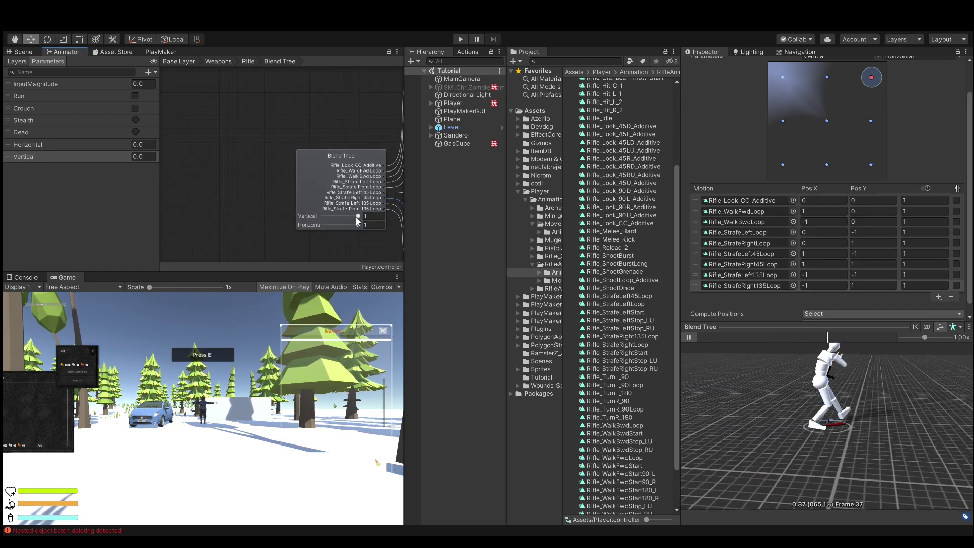
left_click_drag(356, 217, 286, 217)
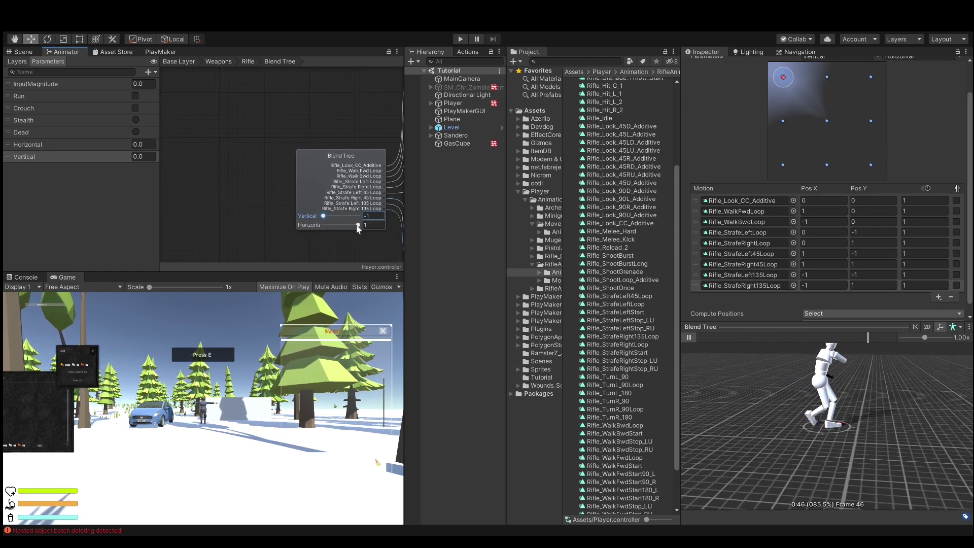
left_click_drag(358, 226, 346, 228)
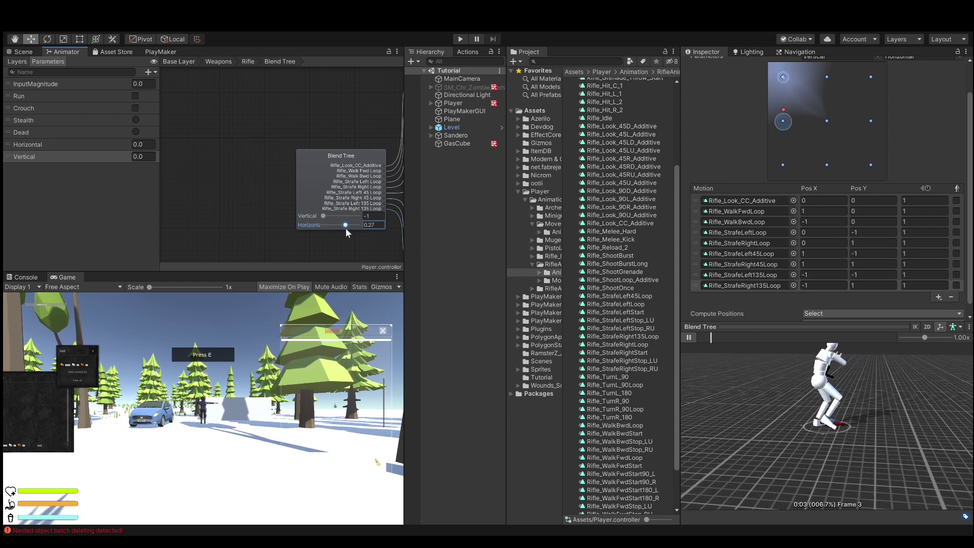
left_click_drag(346, 227, 251, 136)
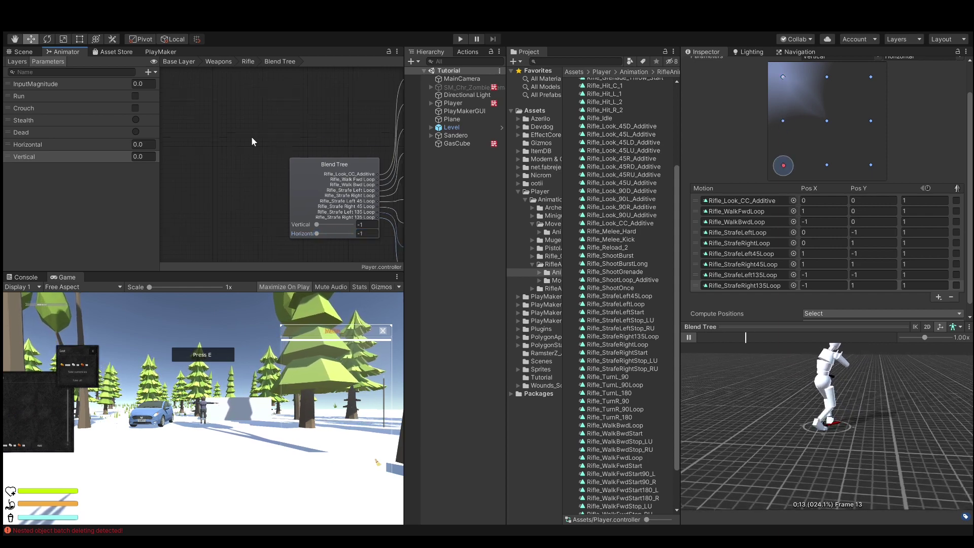
left_click(246, 60)
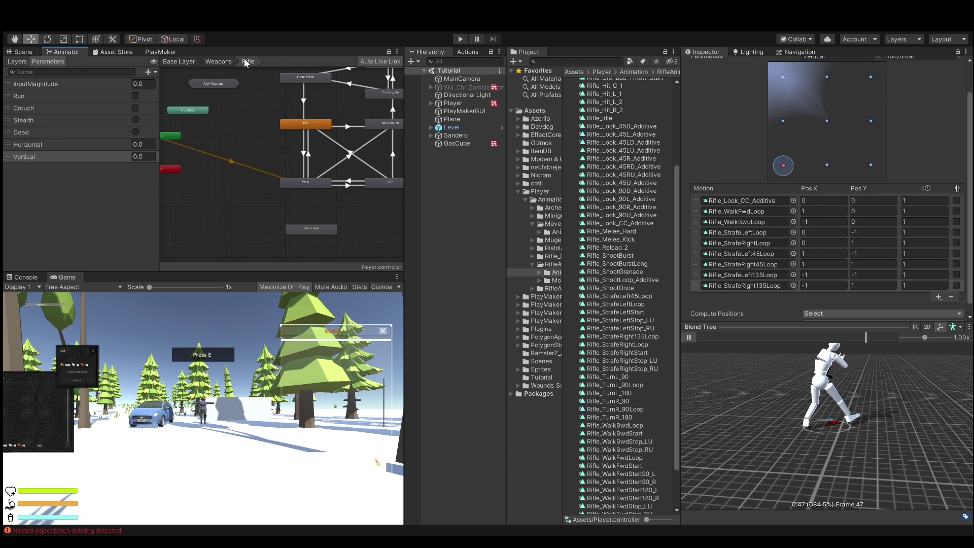
Rename the Blend Tree state to Rifle_aim
left_click(310, 226)
left_click(794, 65)
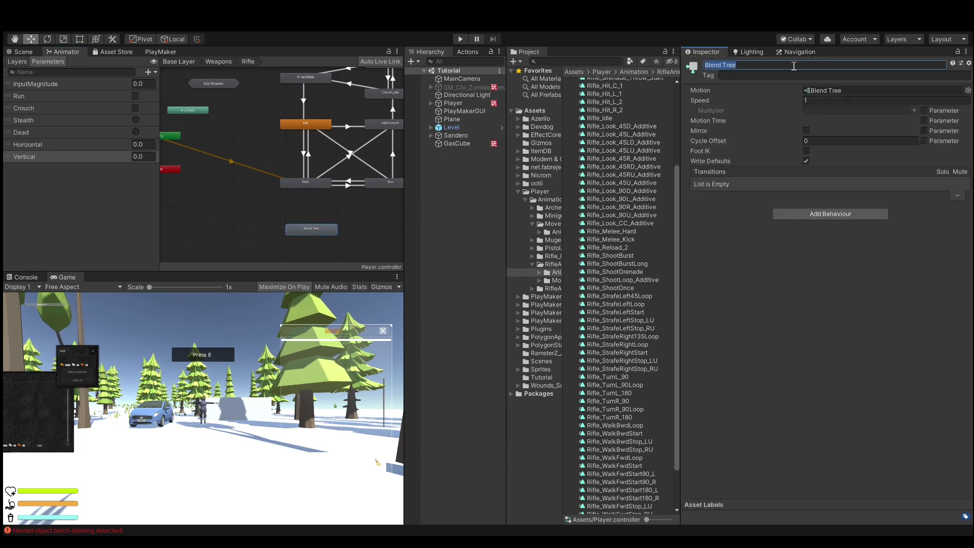
type("Rifle_")
type("aim")
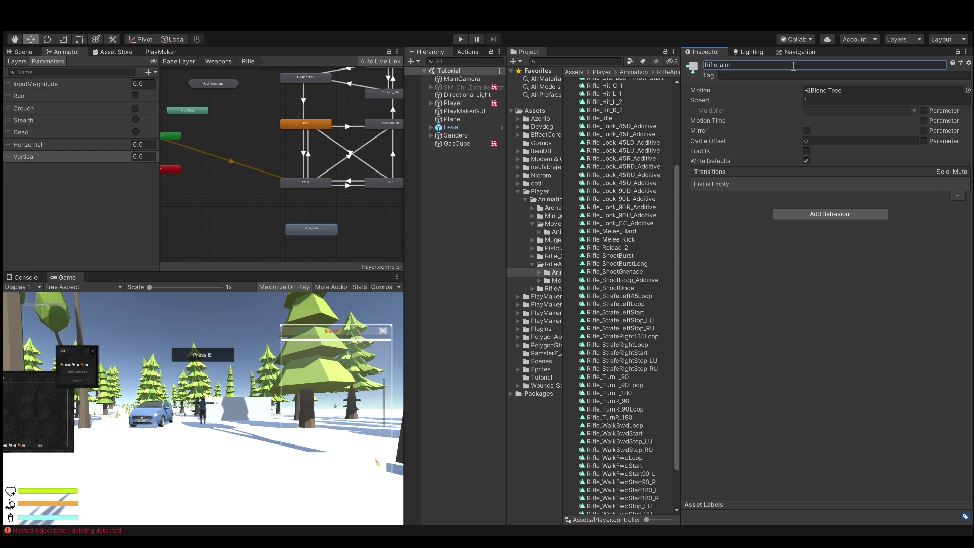
Position the Rifle_aim state beneath the Idle state in the graph
left_click_drag(320, 230, 245, 204)
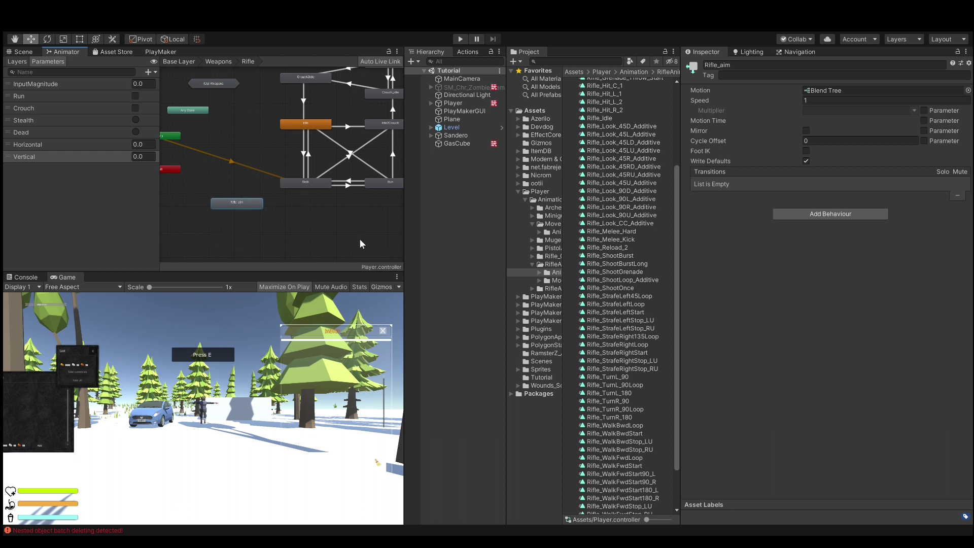
mouse_move(255, 207)
left_mouse_down()
mouse_move(227, 204)
mouse_move(314, 248)
left_mouse_up()
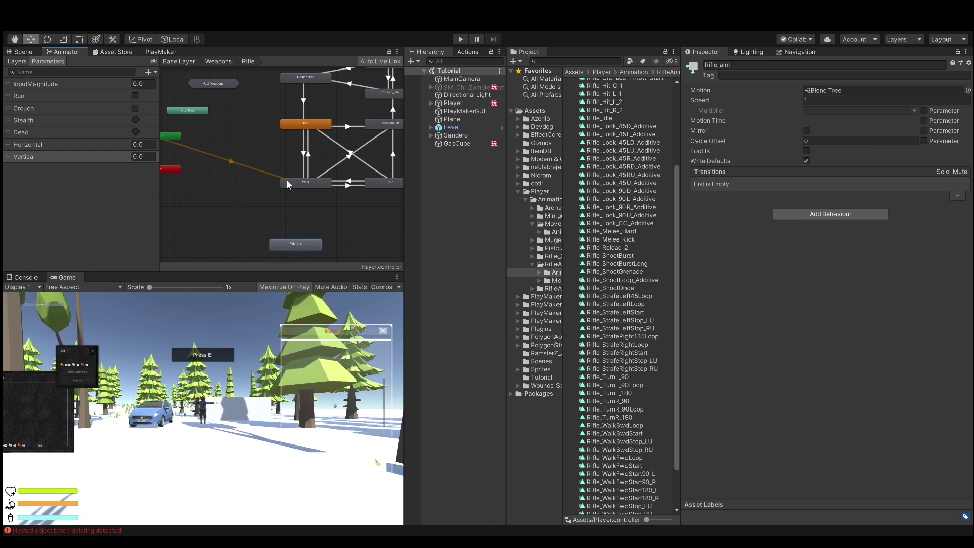
left_click(298, 127)
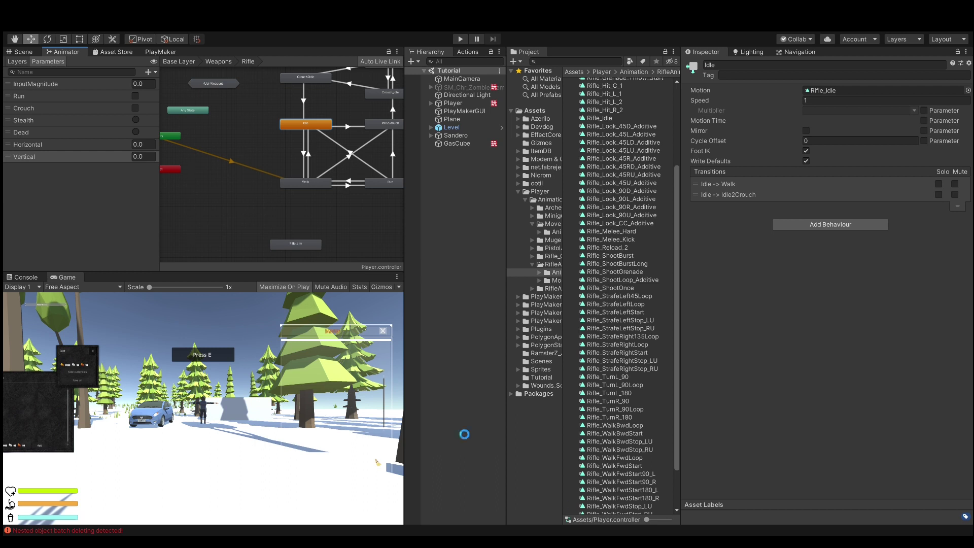
left_click(304, 247)
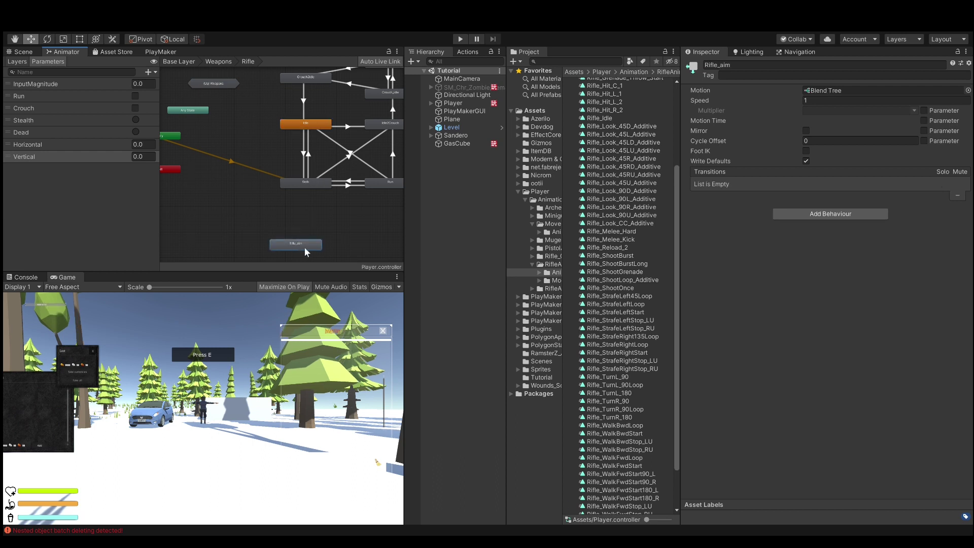
left_click(297, 215)
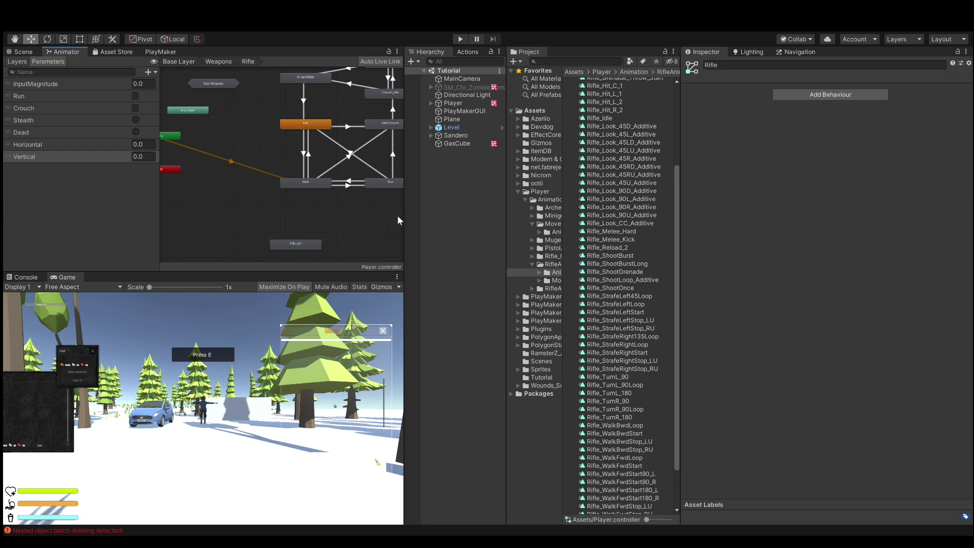
Create an empty state named Aim_Idle below Idle, playing Rifle_Look_CC_Additive
right_click(316, 214)
left_click_drag(317, 214, 238, 184)
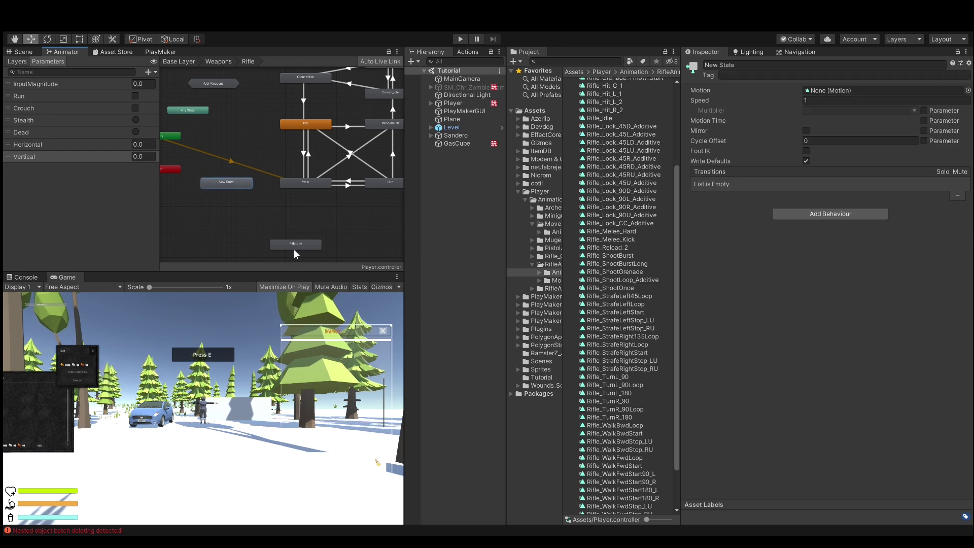
left_click_drag(292, 243, 220, 235)
left_click_drag(218, 186, 215, 198)
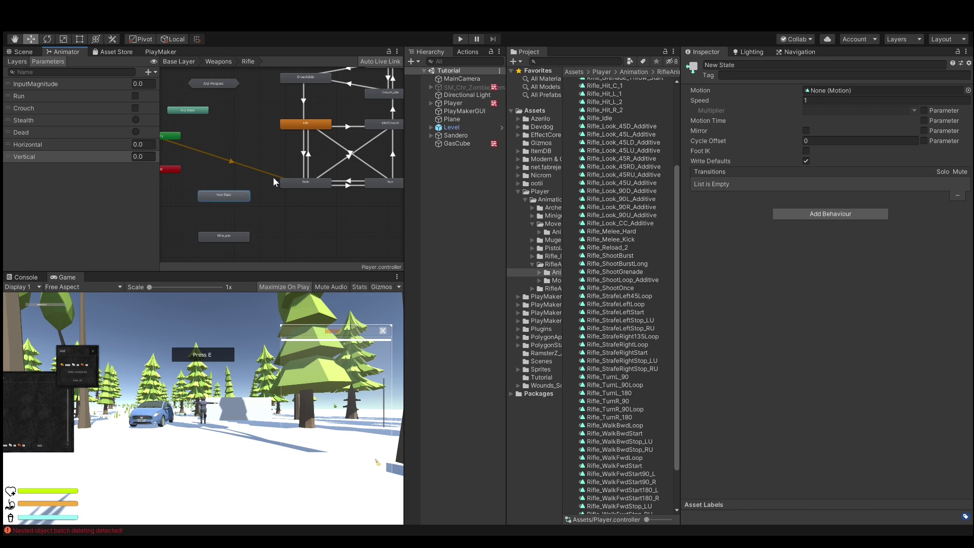
left_click(755, 65)
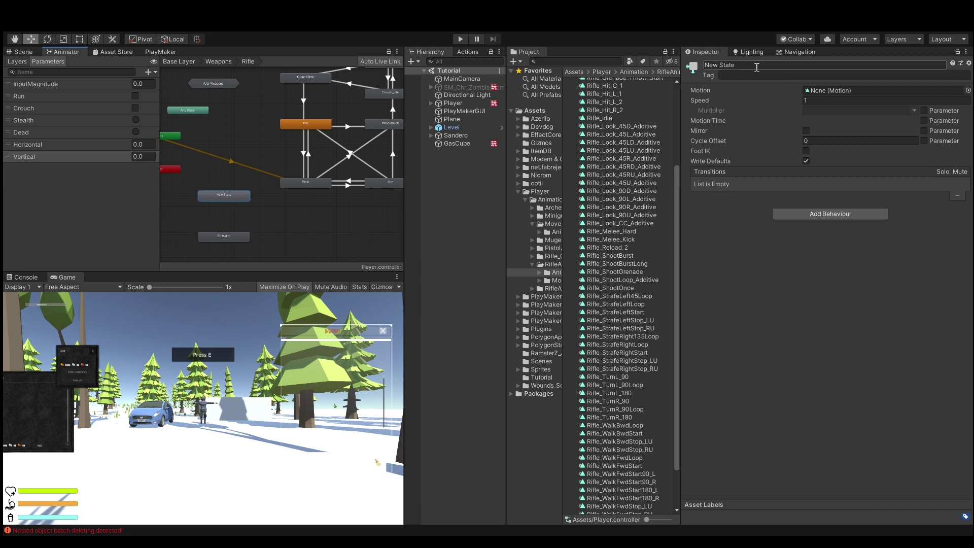
type("Aim_")
type("Idle")
key("Tab")
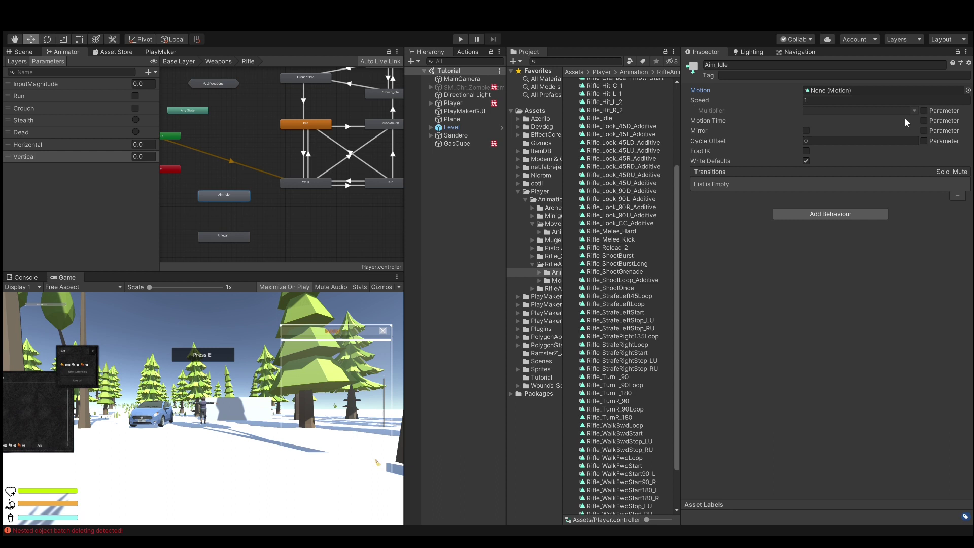
left_click_drag(622, 223, 863, 90)
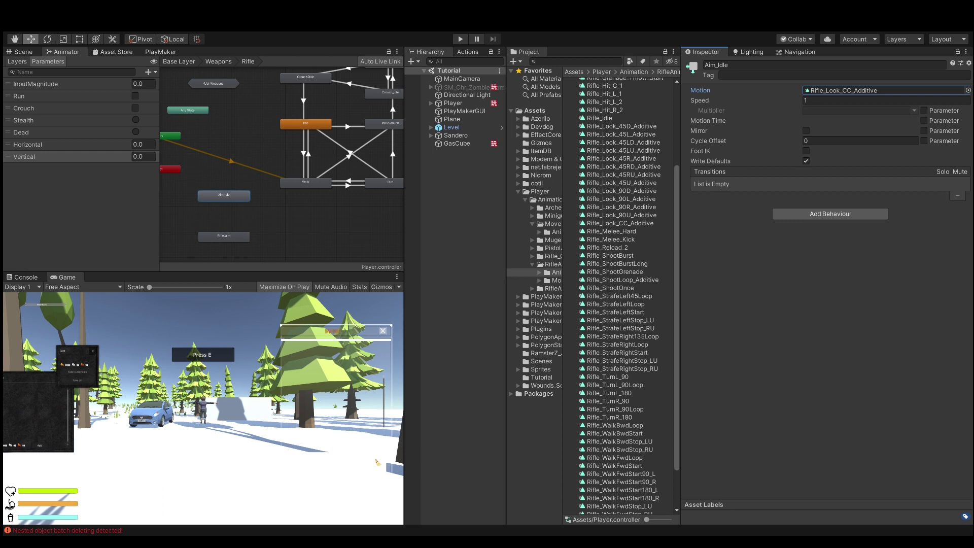
Link Aim_Idle and Rifle_aim with transitions both ways and enable Foot IK on Rifle_aim
right_click(226, 197)
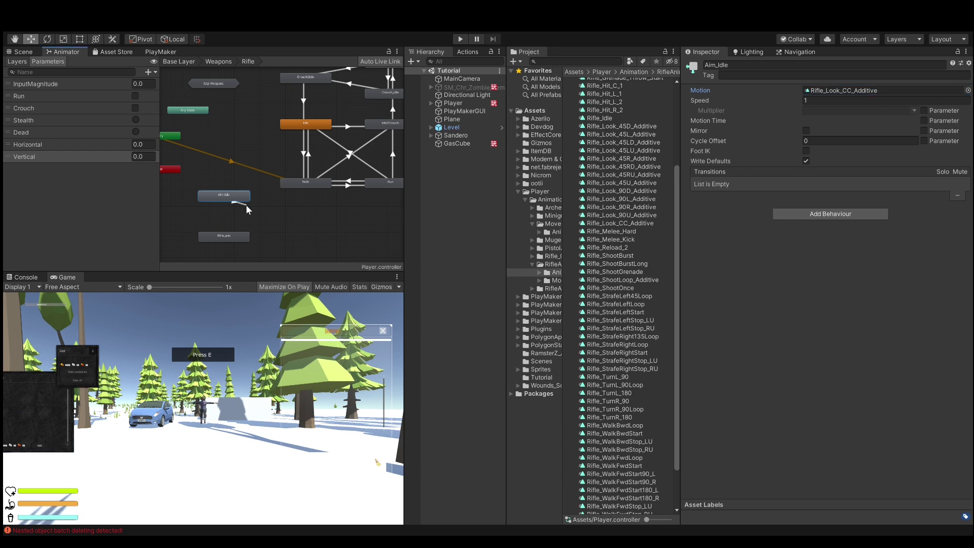
left_click(245, 205)
left_click(230, 239)
left_click(224, 238)
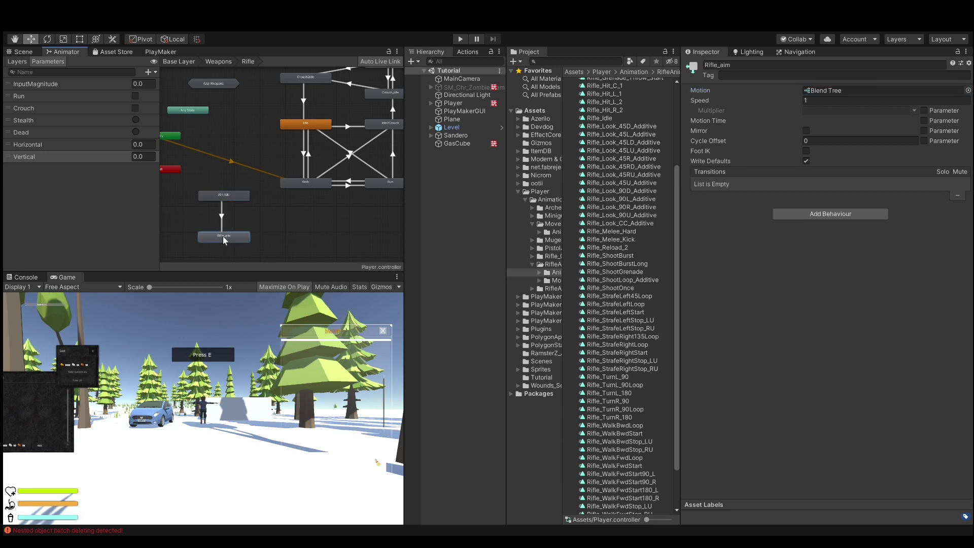
left_click(236, 201)
left_click(806, 151)
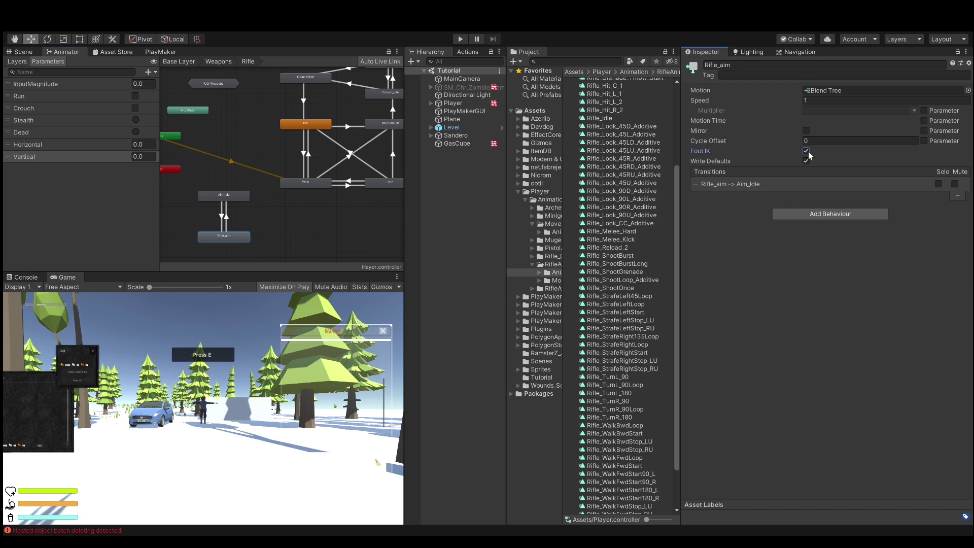
Make the Aim_Idle to Rifle_aim transition require InputMagnitude greater than 0.1, without exit time
left_click(231, 199)
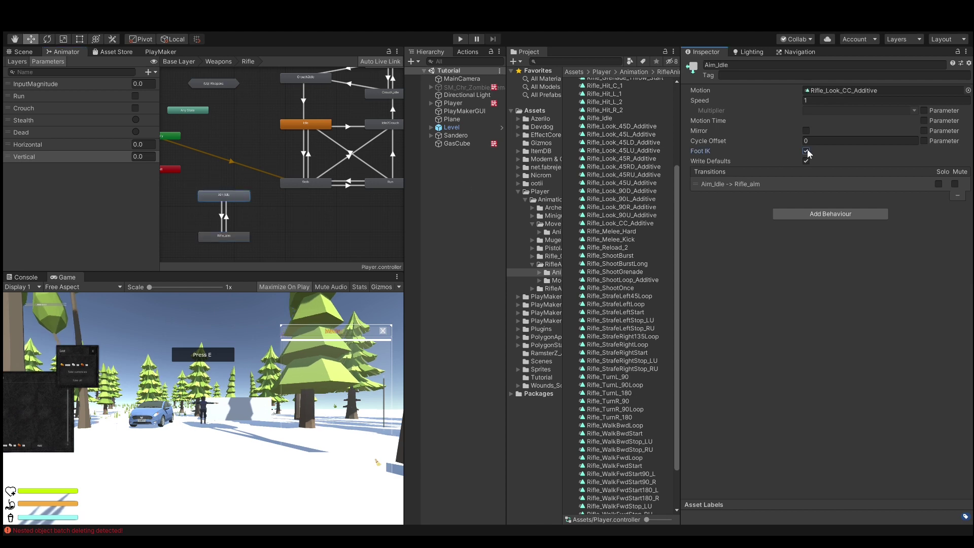
left_click(221, 215)
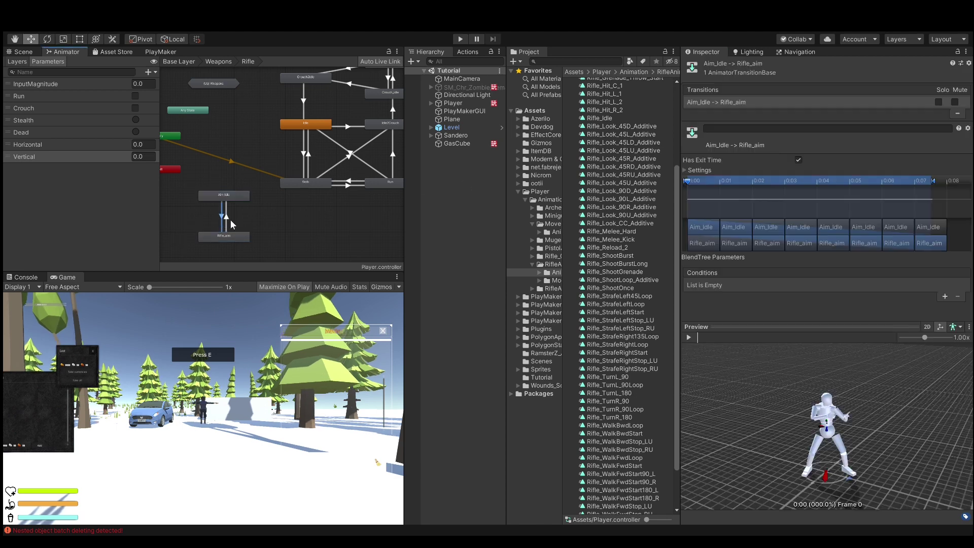
left_click(945, 296)
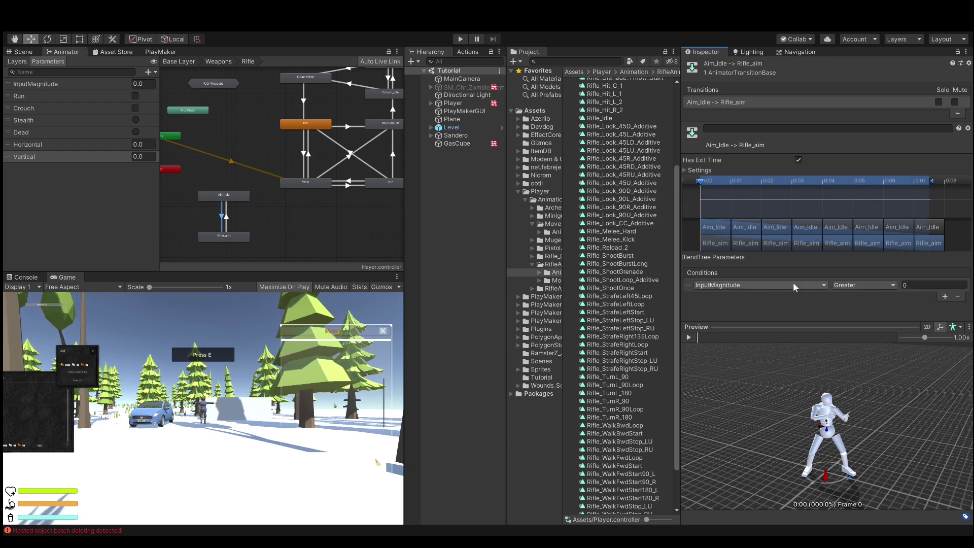
left_click(921, 285)
type("0.1")
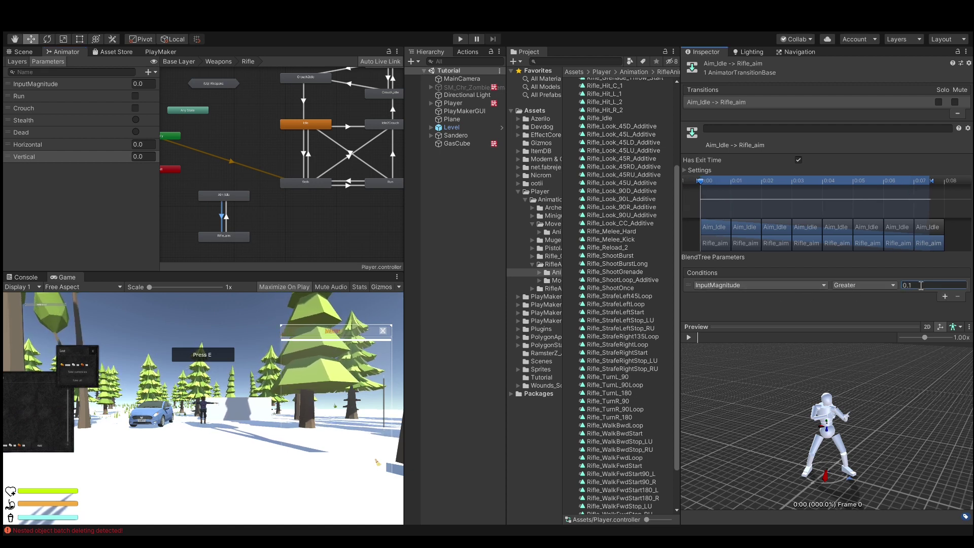
left_click(799, 160)
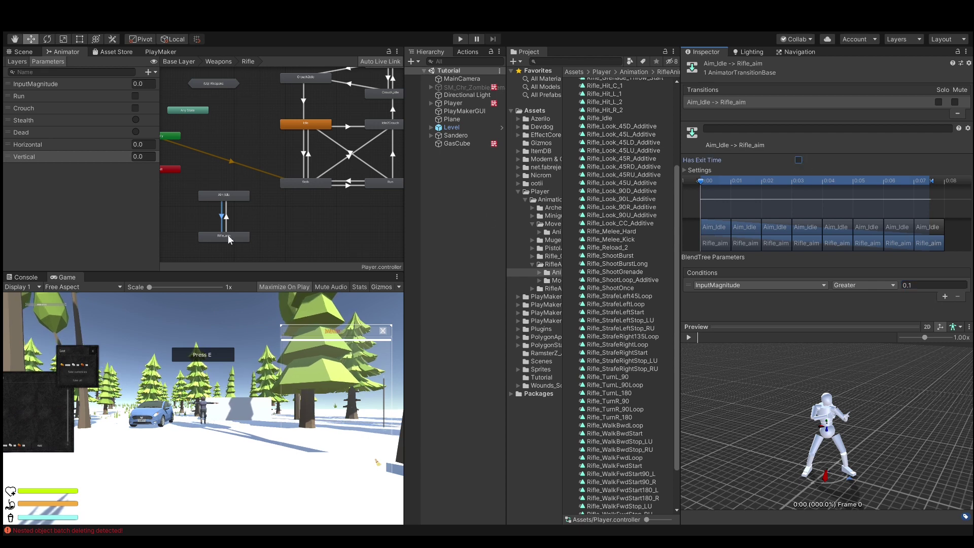
Make the Rifle_aim to Aim_Idle transition require InputMagnitude less than 0.1, without exit time
left_click(227, 222)
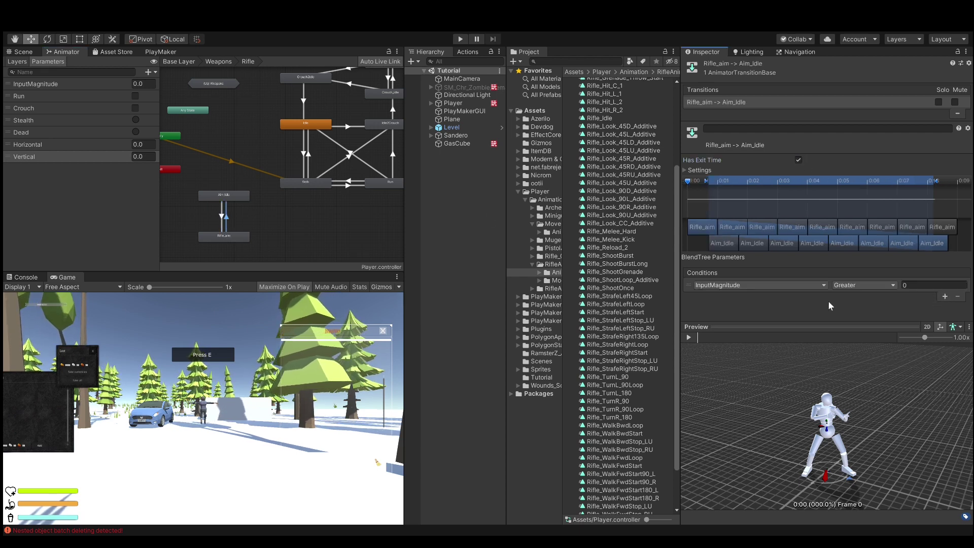
left_click(862, 285)
left_click(862, 294)
left_click(934, 285)
type("0.1")
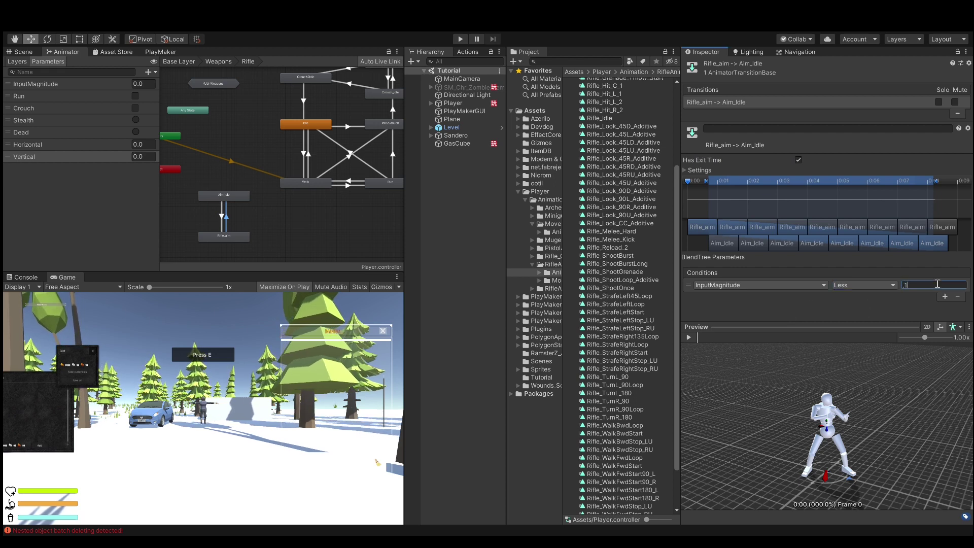
left_click(799, 159)
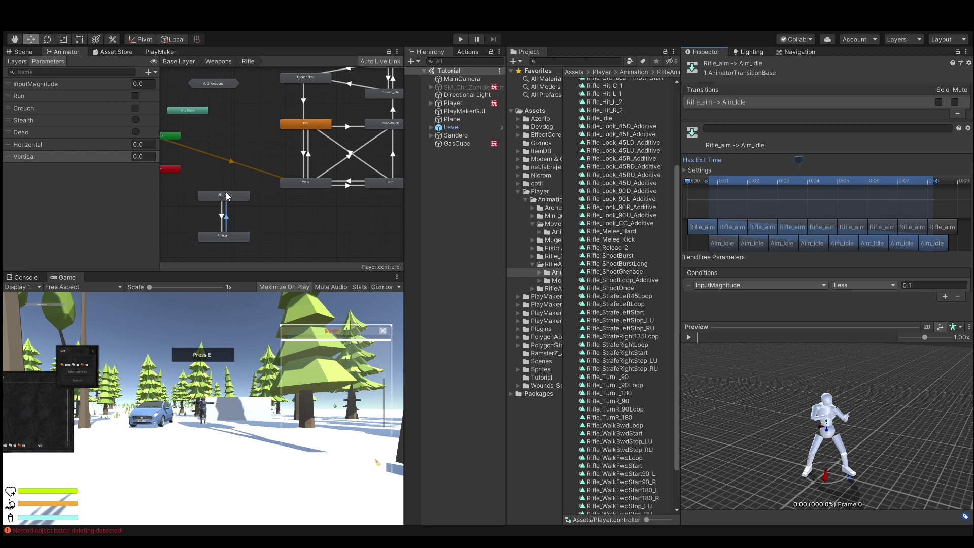
right_click(229, 198)
Add a transition from Aim_Idle to Idle and another from Idle to Aim_Idle
left_click(243, 201)
left_click(304, 126)
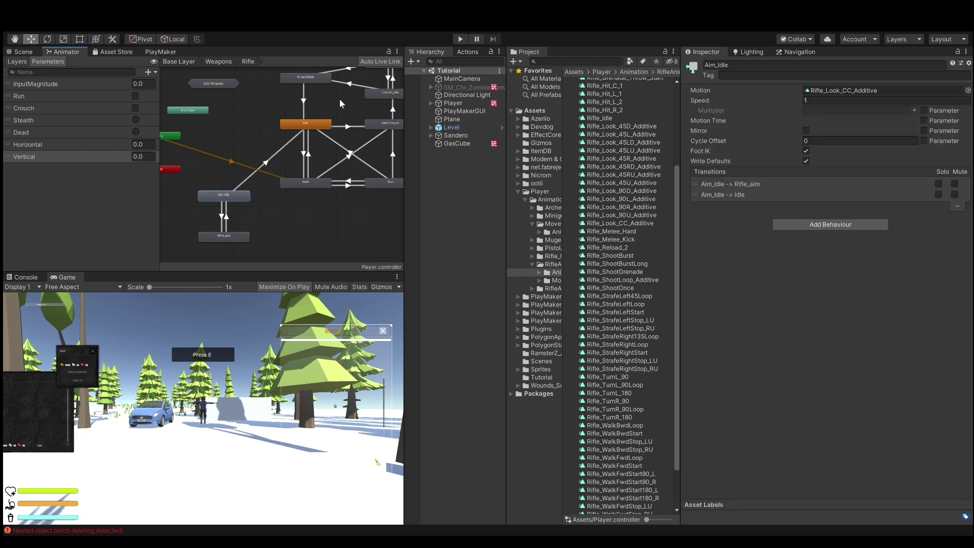
left_click(305, 126)
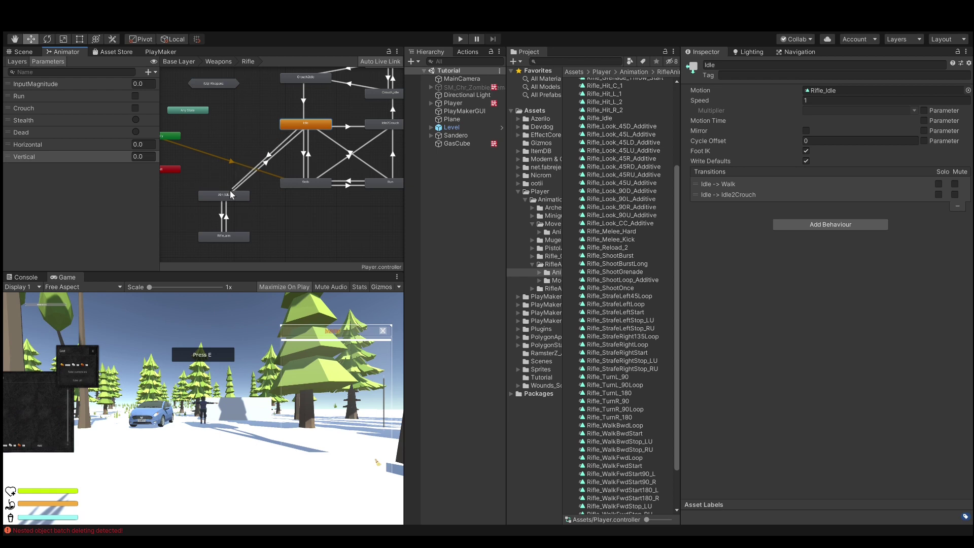
left_click(222, 209)
right_click(306, 125)
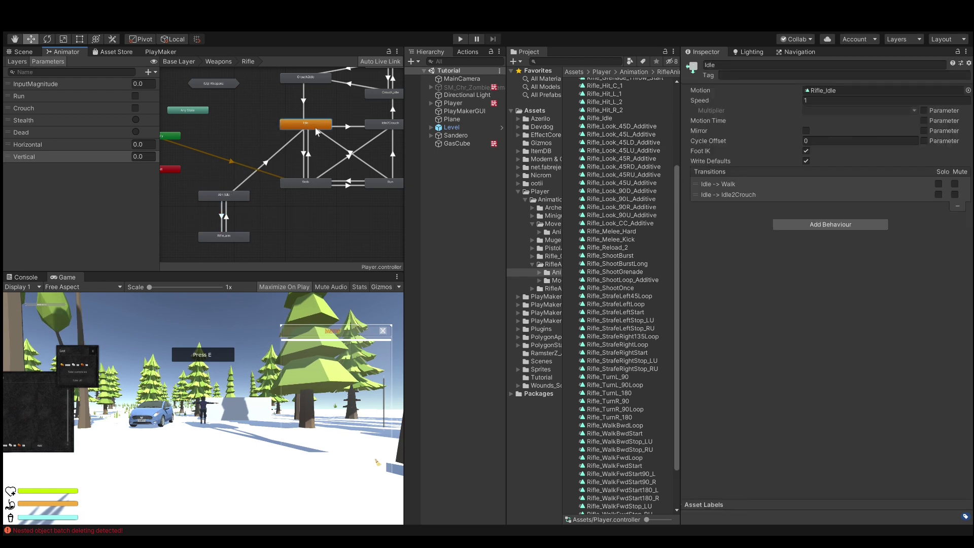
left_click(317, 132)
left_click(221, 194)
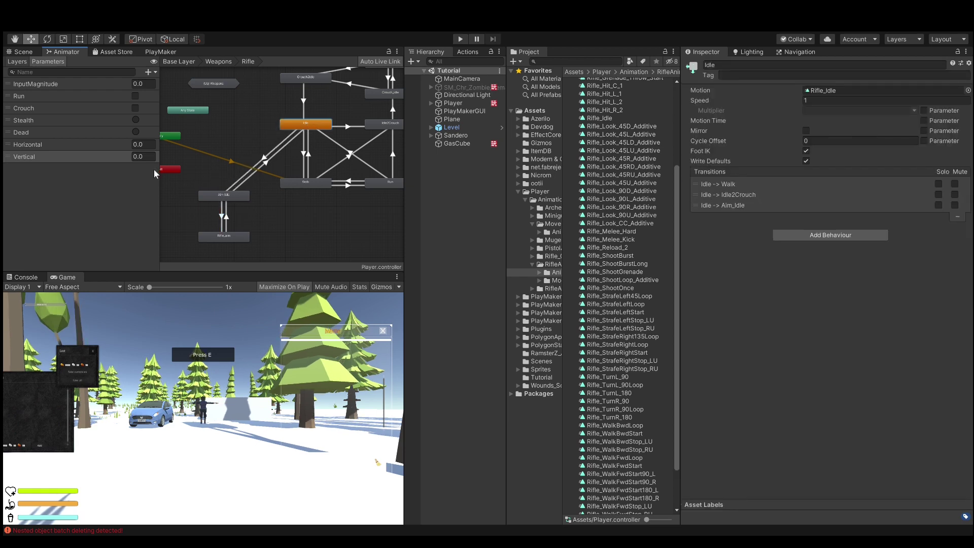
Add a Bool parameter named Aim to the controller
left_click(148, 72)
left_click(156, 107)
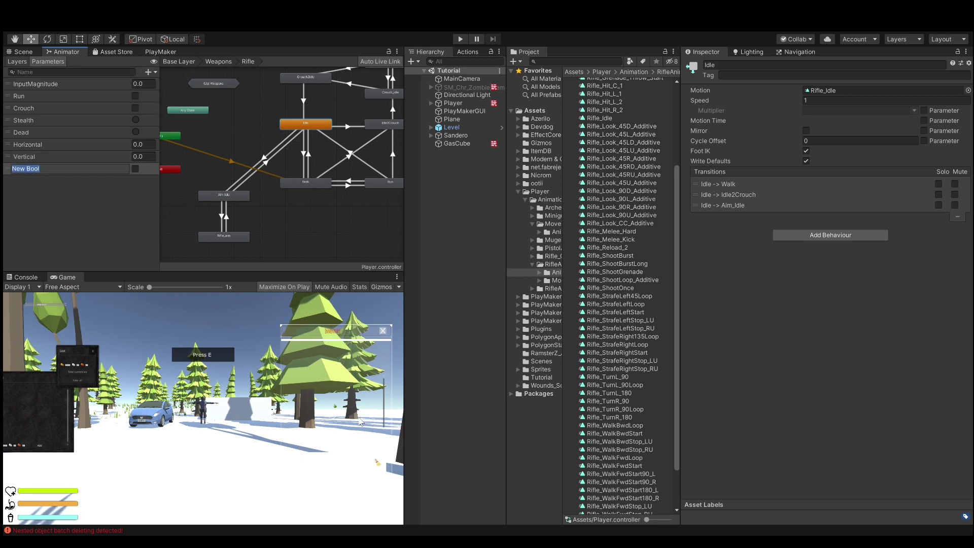
type("Aim")
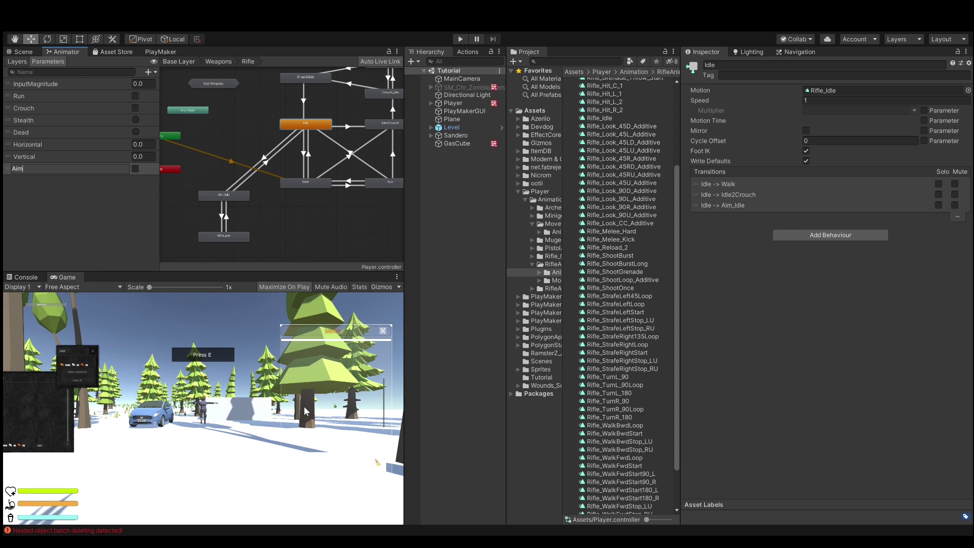
key("Return")
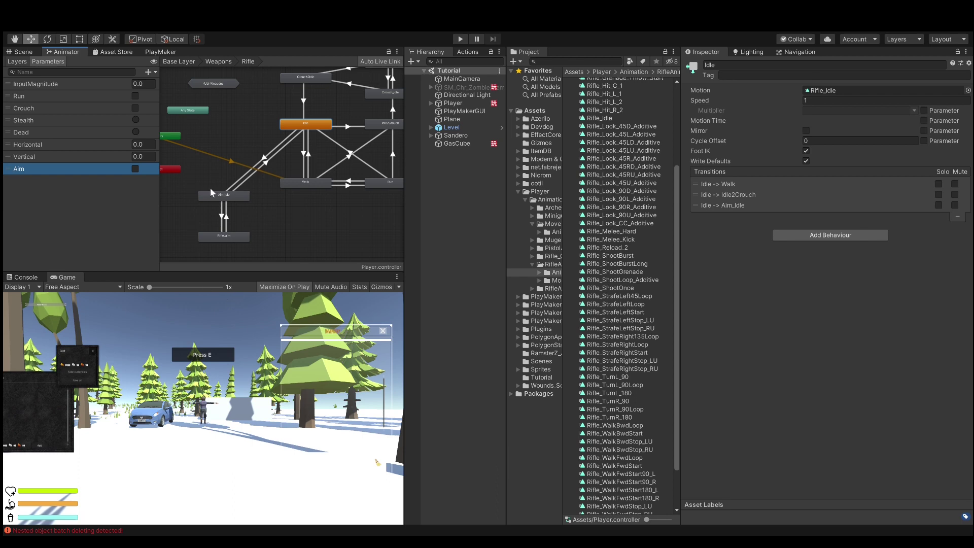
Make the Idle to Aim_Idle transition require Aim true
left_click(270, 156)
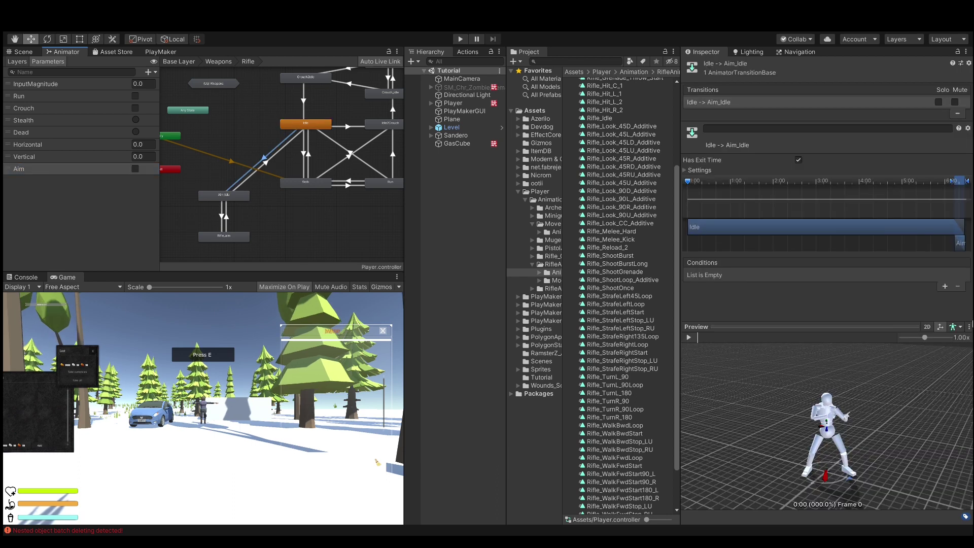
left_click(944, 286)
left_click(738, 278)
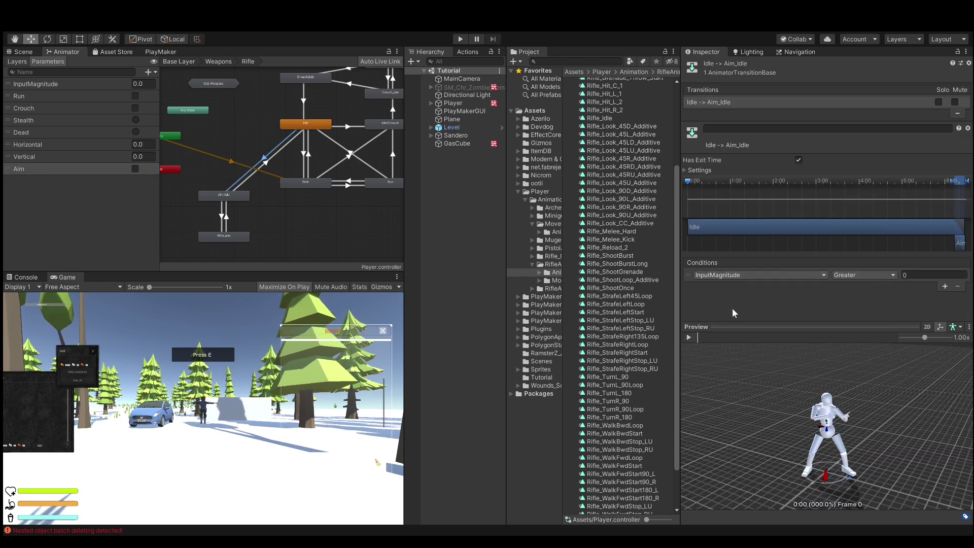
left_click(734, 343)
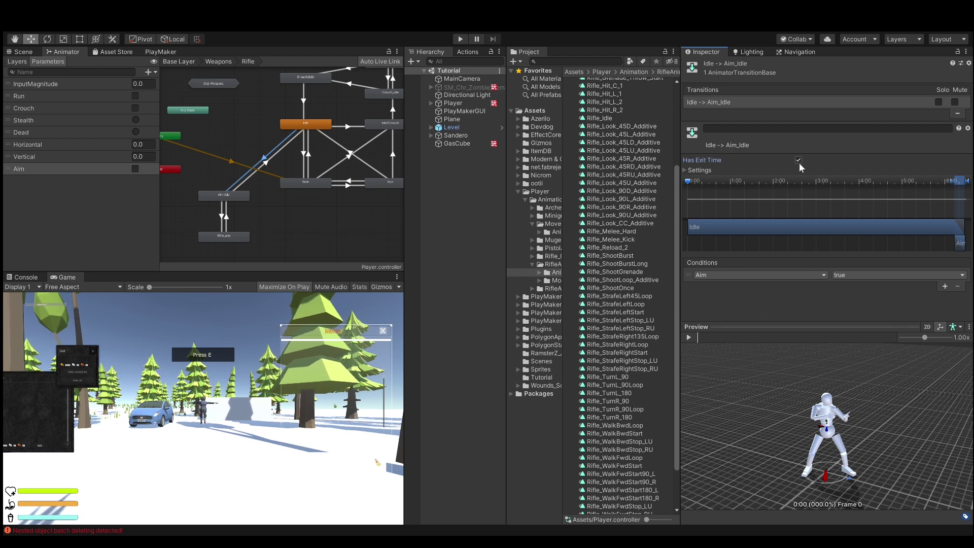
Make the Aim_Idle to Idle transition require Aim false without exit time, and move Aim_Idle higher
left_click(258, 171)
left_click(261, 168)
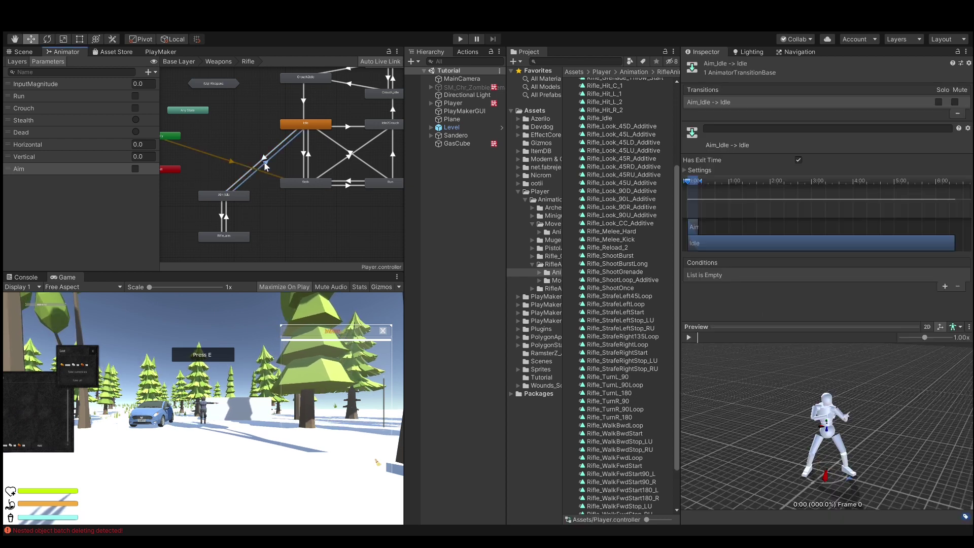
left_click(945, 287)
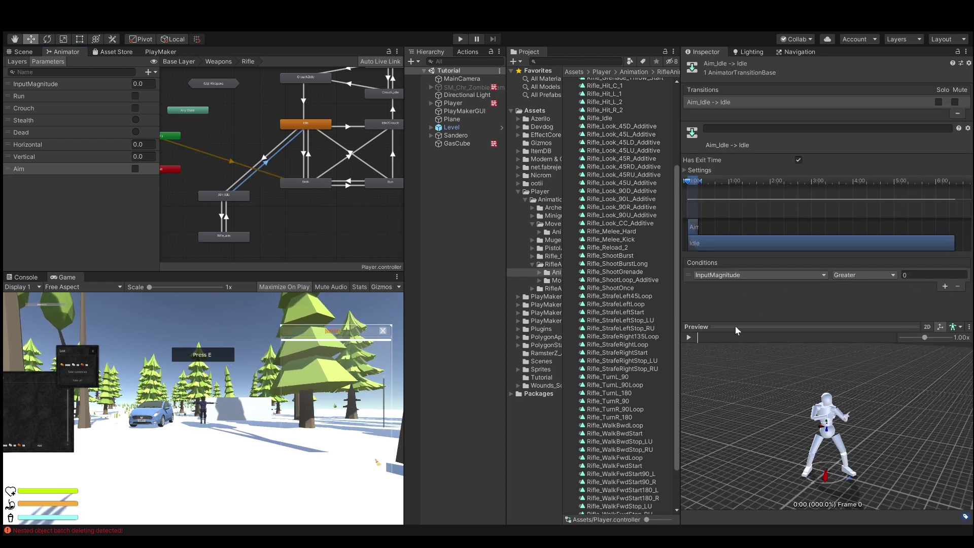
left_click(760, 275)
left_click(760, 353)
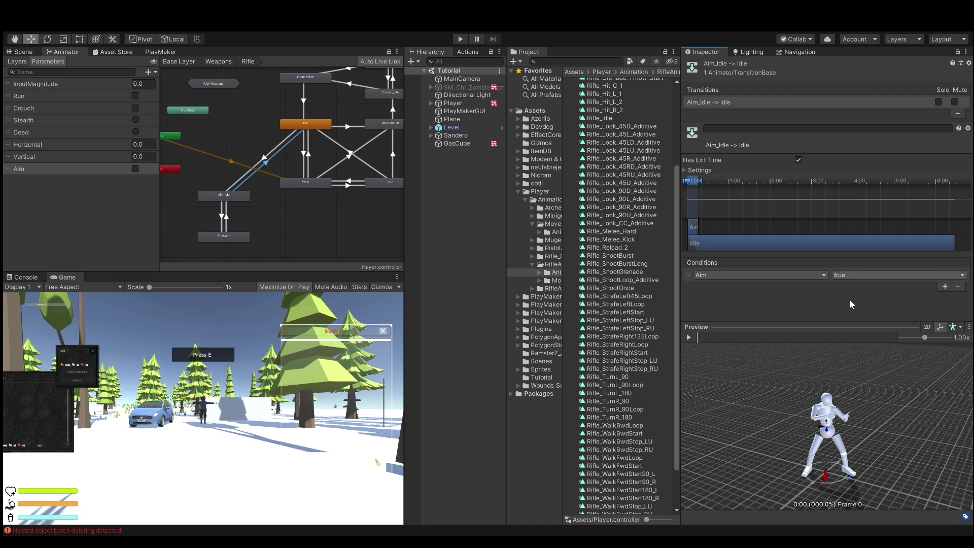
left_click(798, 160)
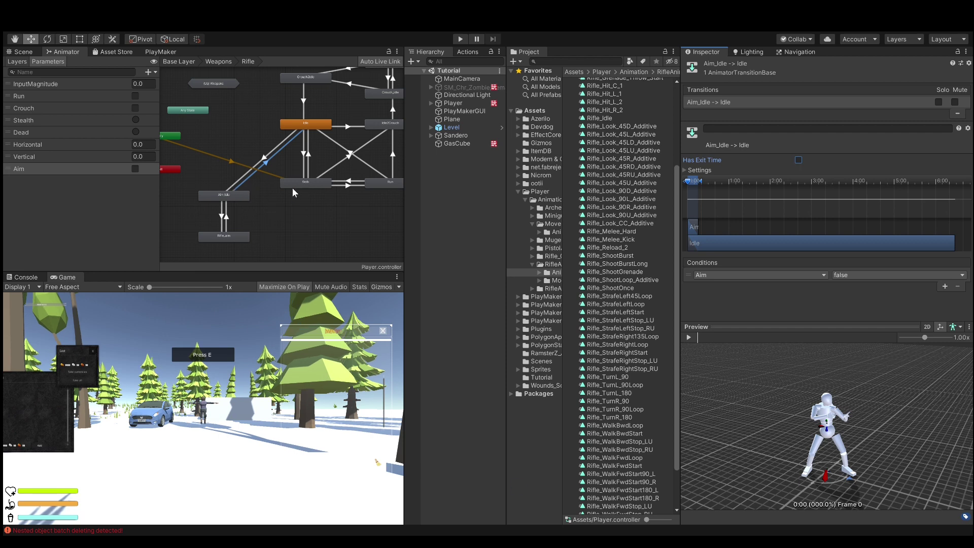
left_click_drag(234, 195, 233, 126)
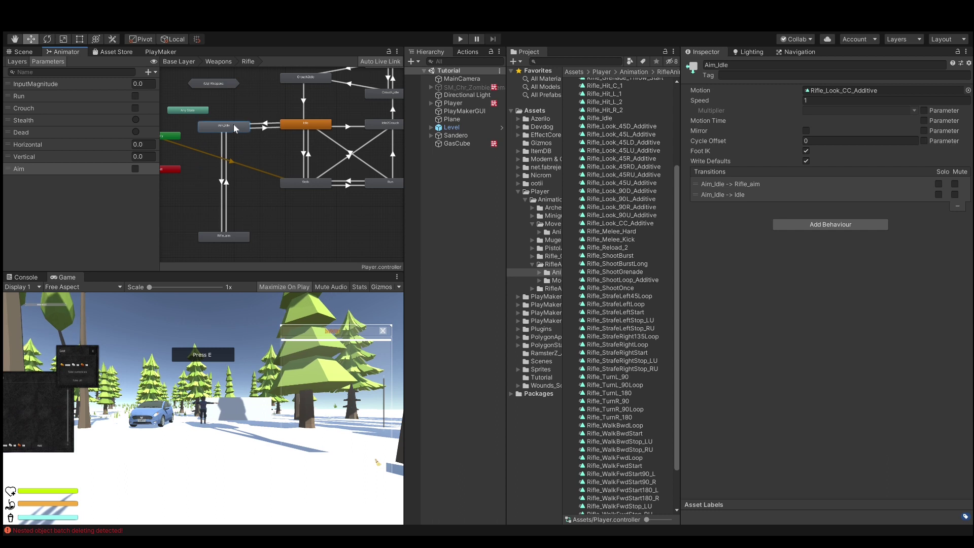
Move Rifle_aim beneath Aim_Idle and create a transition from Walk to Rifle_aim
left_click(218, 235)
mouse_move(218, 235)
left_mouse_down()
mouse_move(218, 187)
mouse_move(227, 220)
left_mouse_up()
left_click(284, 182)
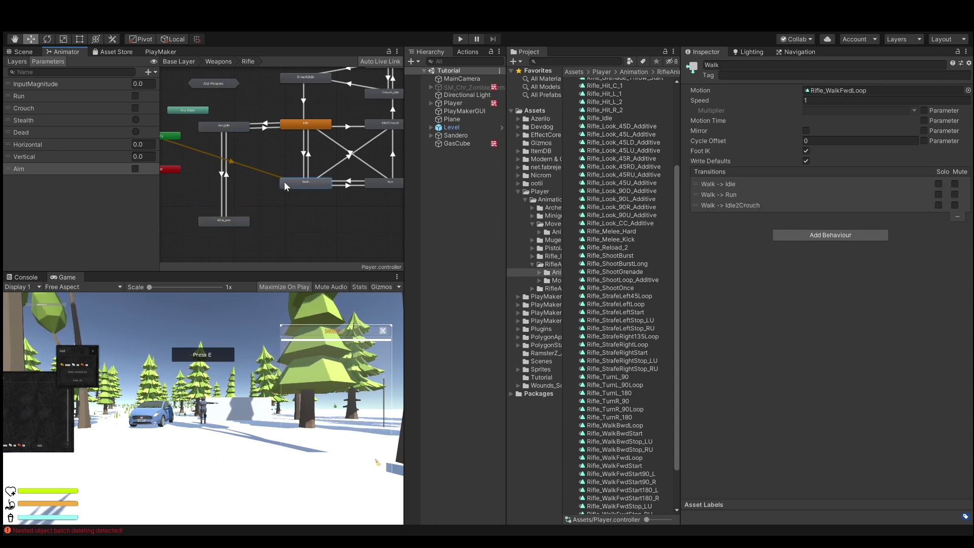
left_click(240, 224)
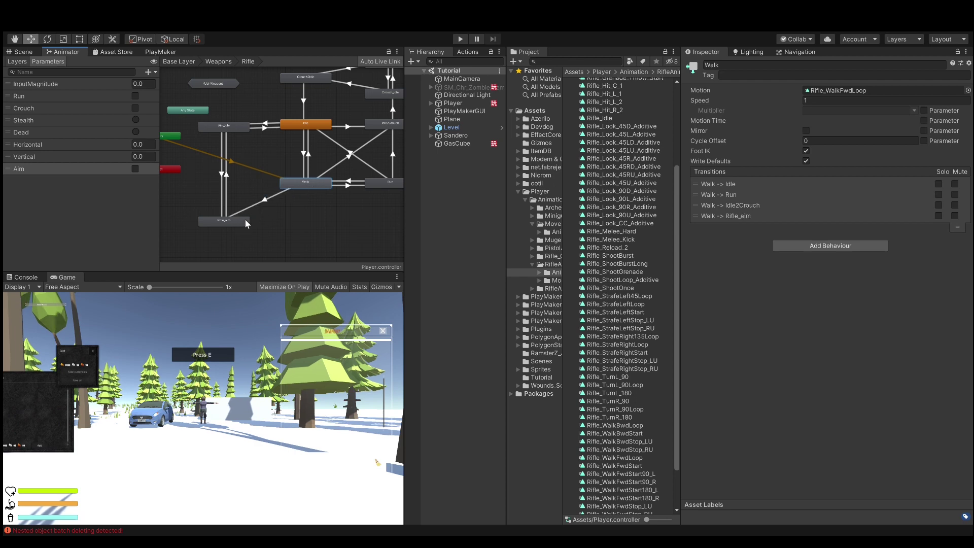
left_click(246, 222)
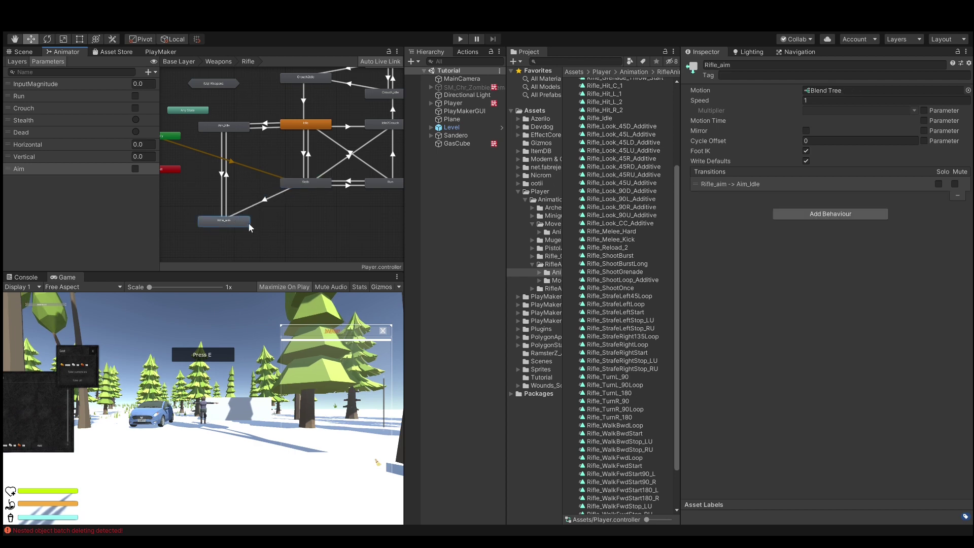
Give the Walk to Rifle_aim transition InputMagnitude greater than 0.1 and Aim true, without exit time
left_click(277, 195)
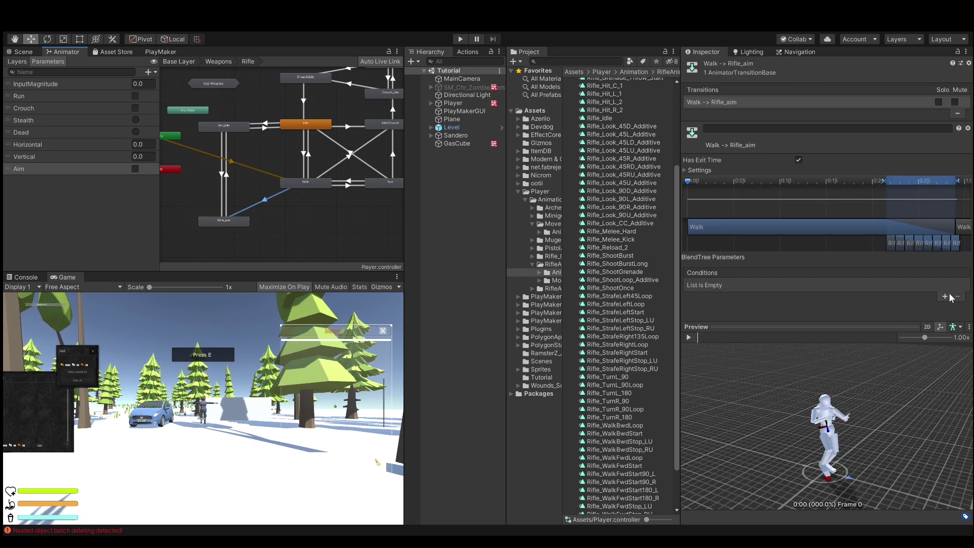
left_click(947, 296)
left_click(929, 285)
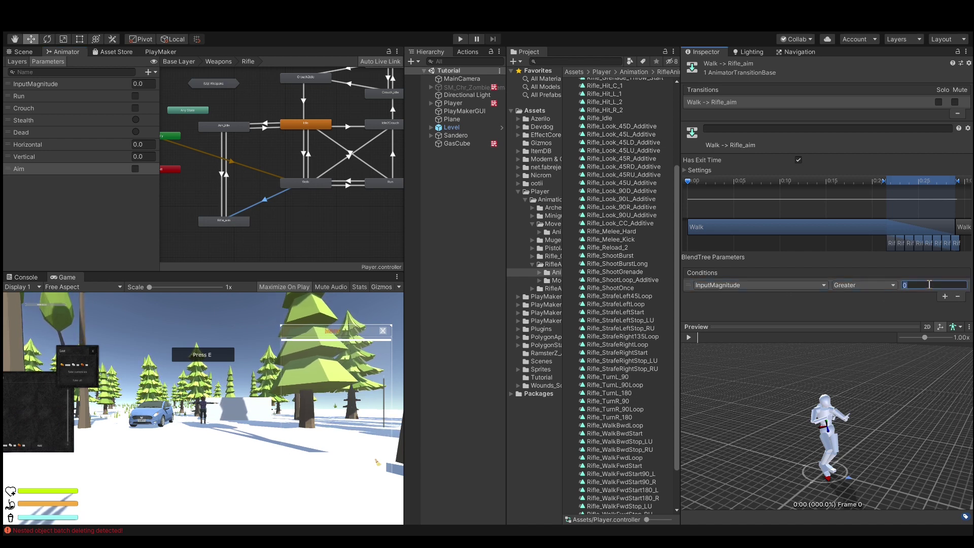
type("0.1")
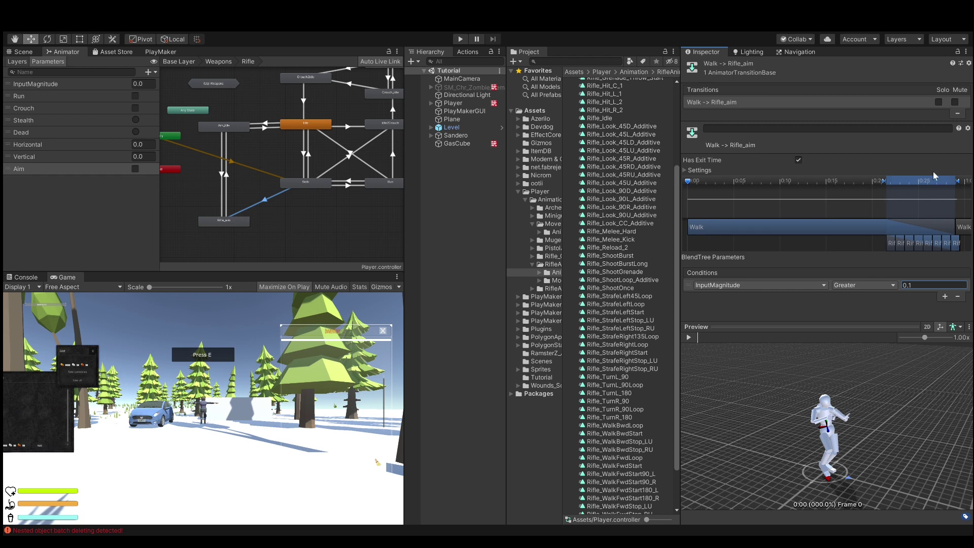
left_click(798, 159)
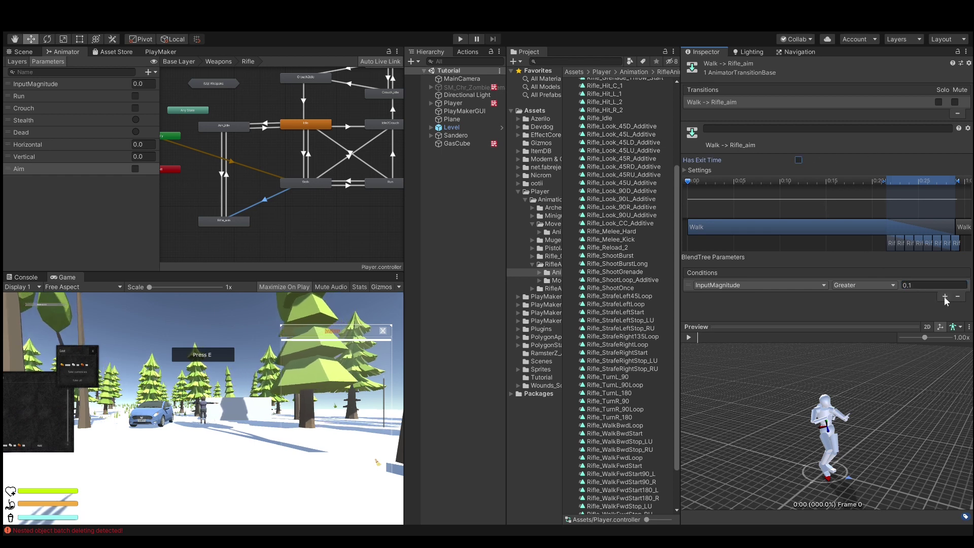
left_click(944, 296)
left_click(759, 296)
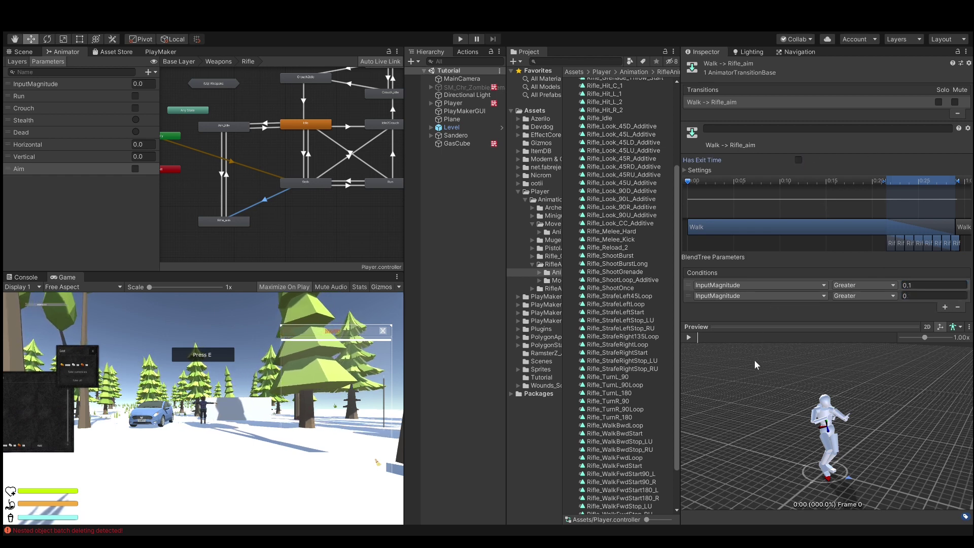
left_click(754, 360)
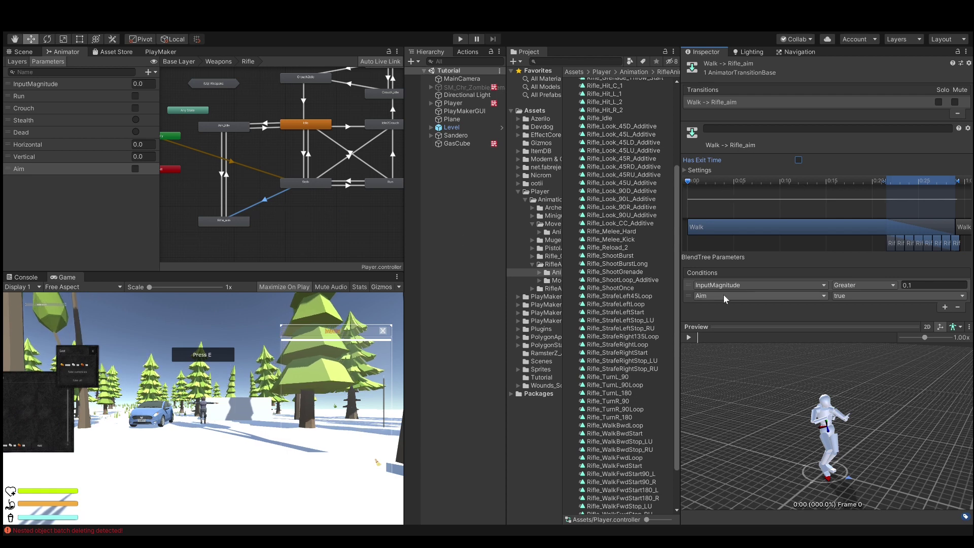
Add a transition from Rifle_aim back to Walk
left_click(238, 223)
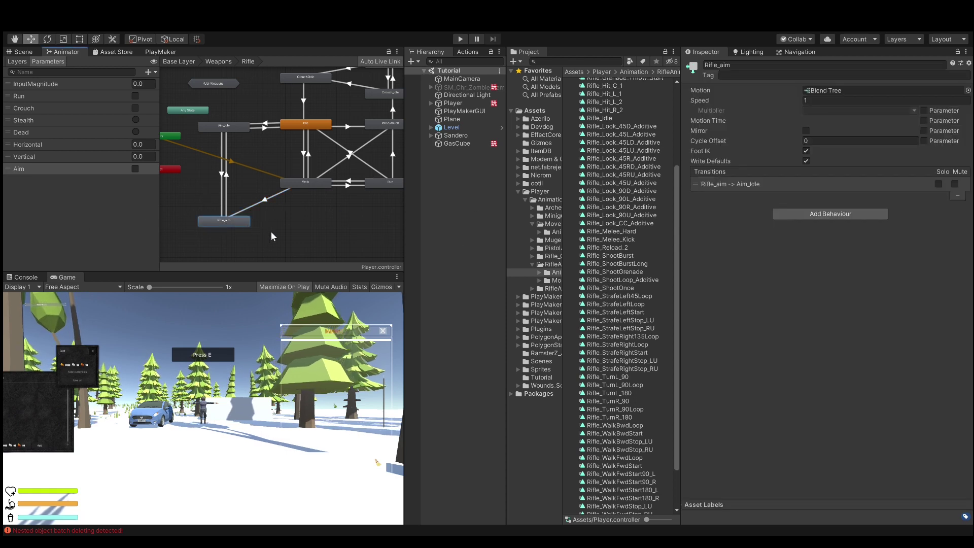
left_click(300, 186)
left_click(273, 202)
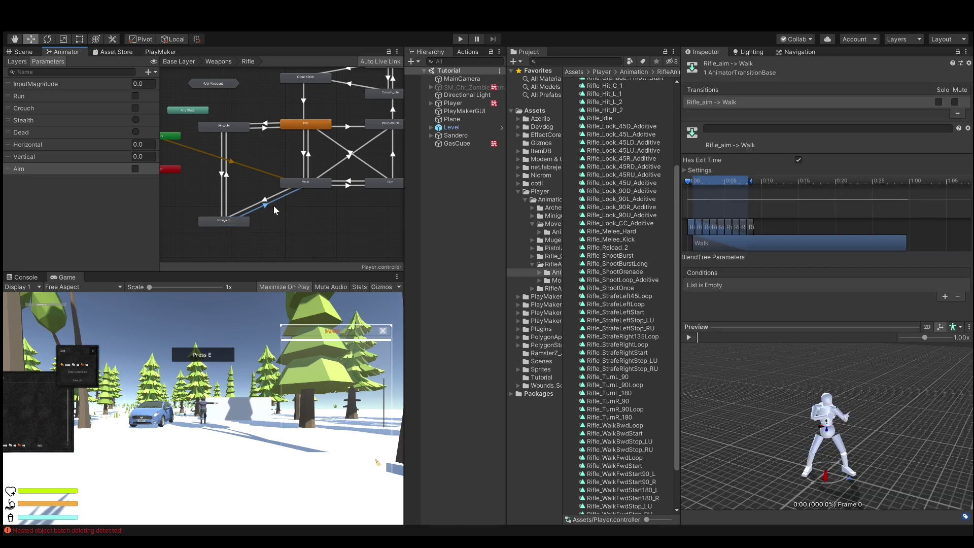
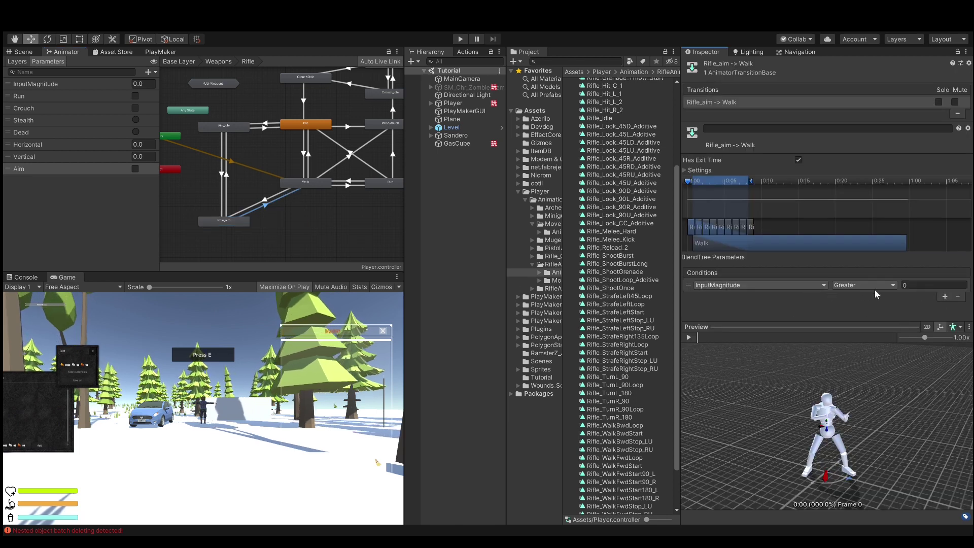
Set the InputMagnitude threshold to 0.1, add an Aim false condition and disable exit time
left_click(926, 285)
type("0.1")
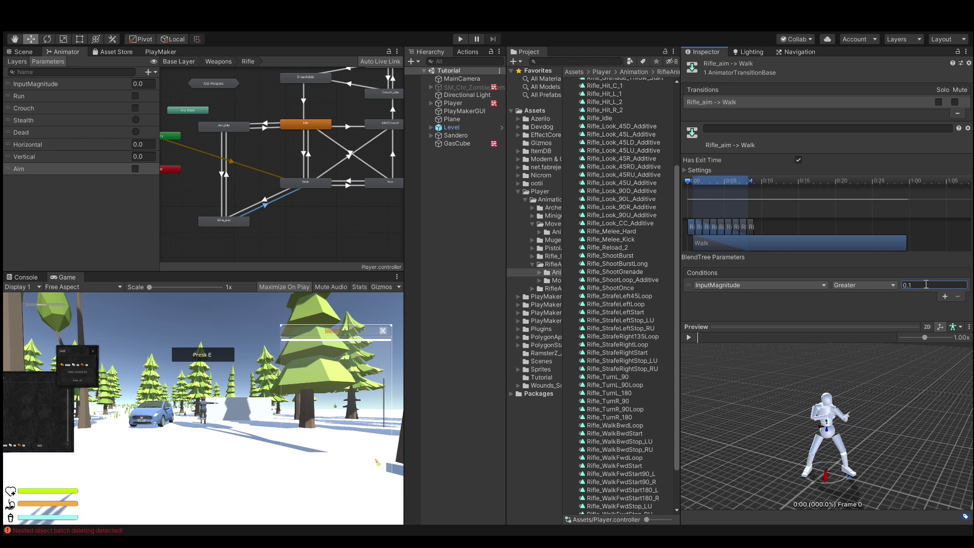
left_click(945, 296)
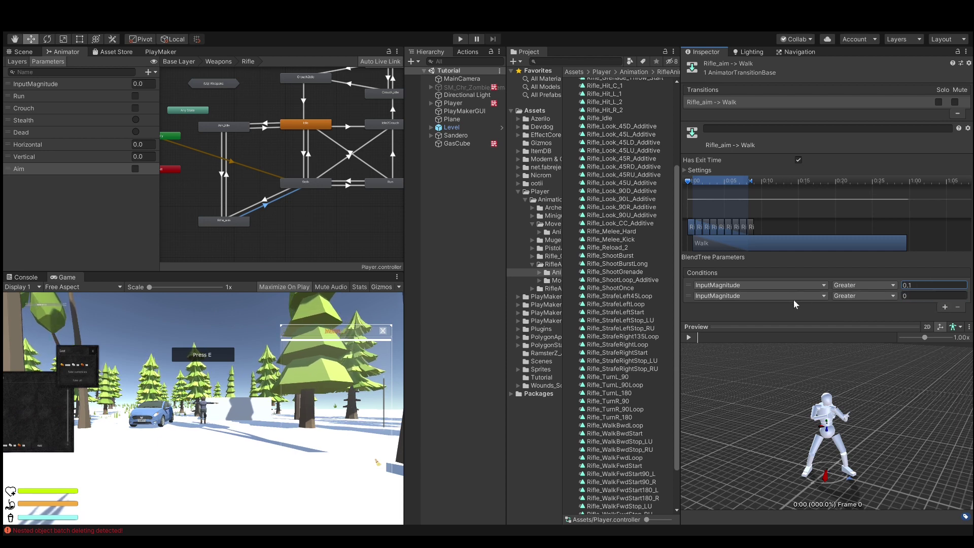
left_click(760, 296)
left_click(758, 362)
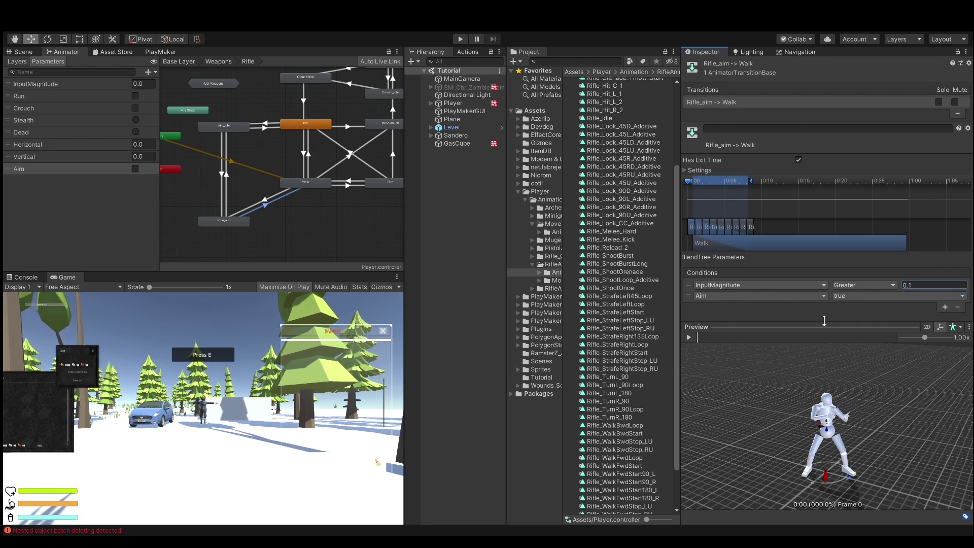
left_click(850, 295)
left_click(854, 314)
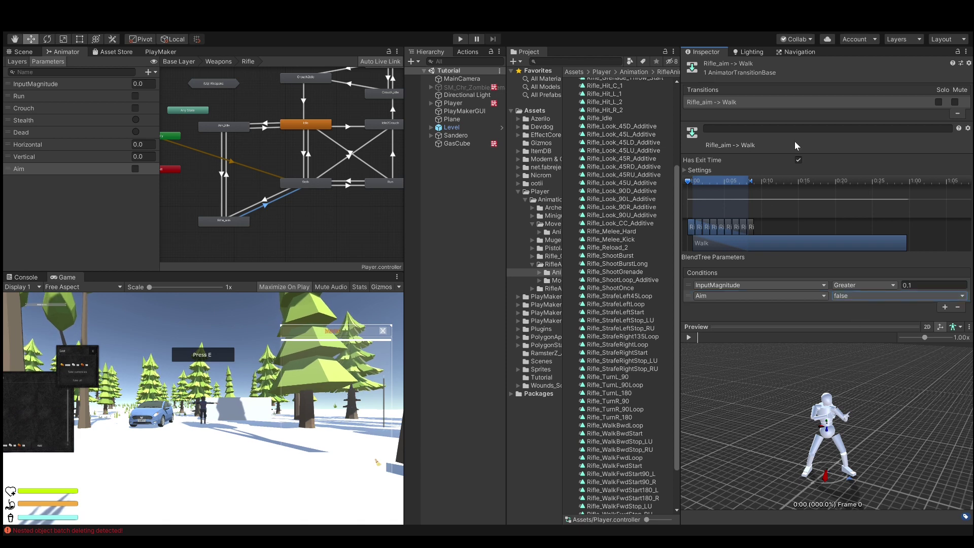
left_click(798, 160)
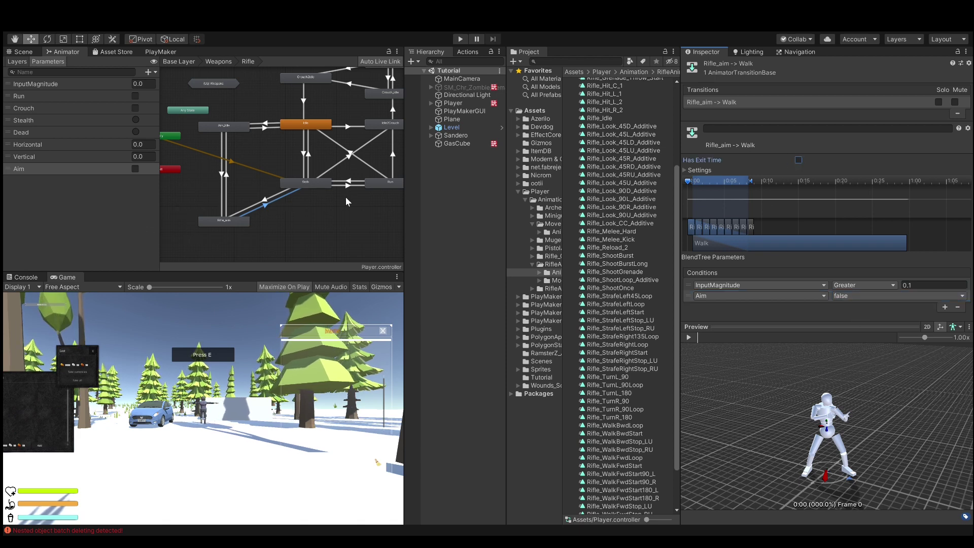
Frame the Rifle_aim to Walk transition in the graph and show the layer list
middle_click_drag(294, 213, 258, 201)
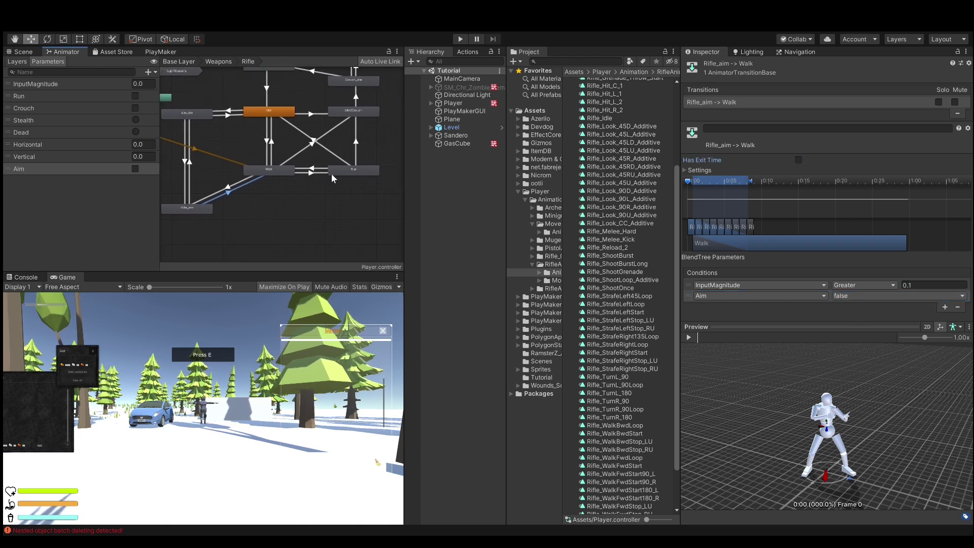
middle_click_drag(277, 132, 273, 180)
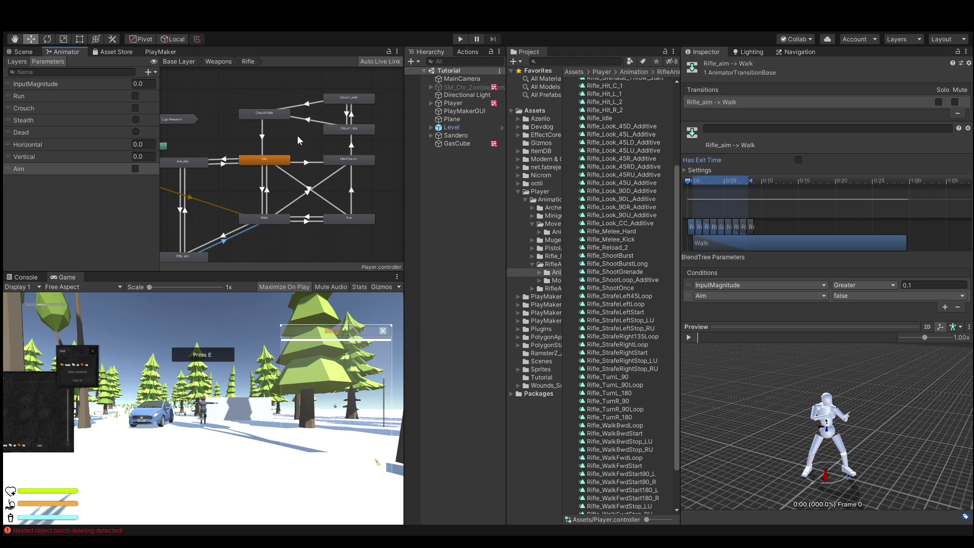
scroll(297, 136, "down", 2)
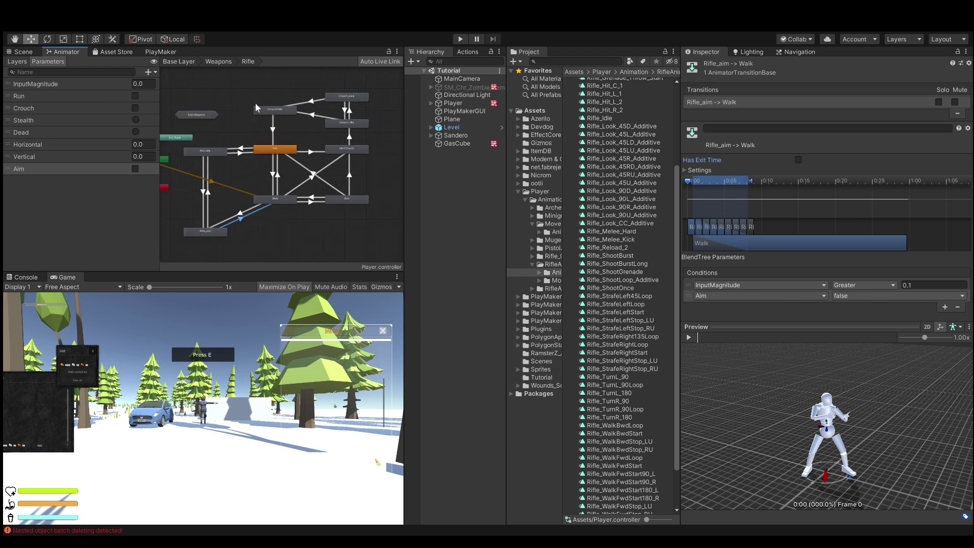
key("f")
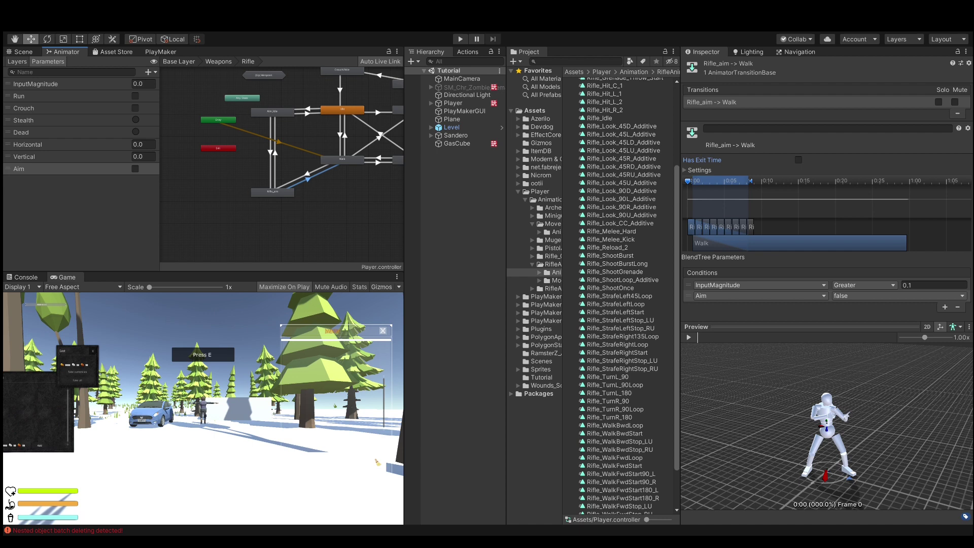
left_click(17, 61)
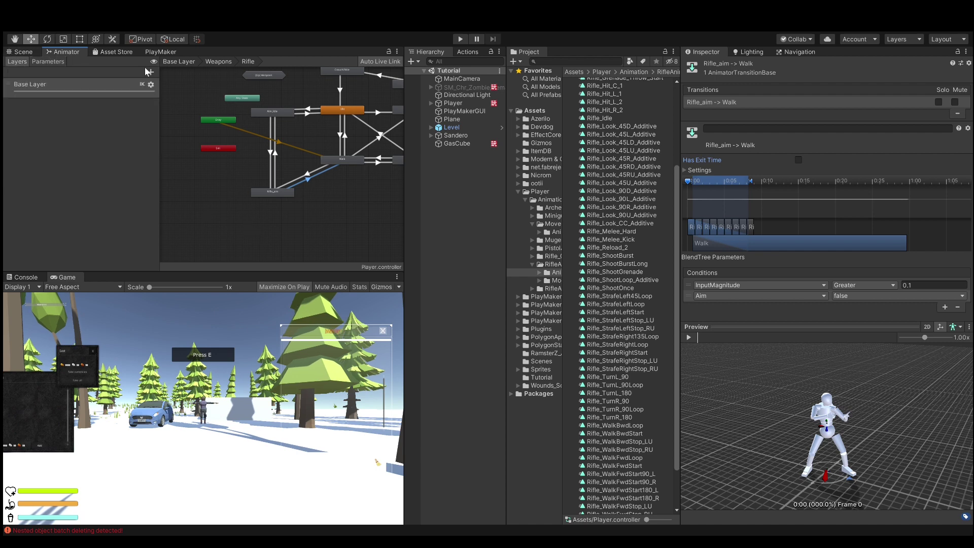
Add a new animator layer named Rifle_Upperbody
left_click(151, 72)
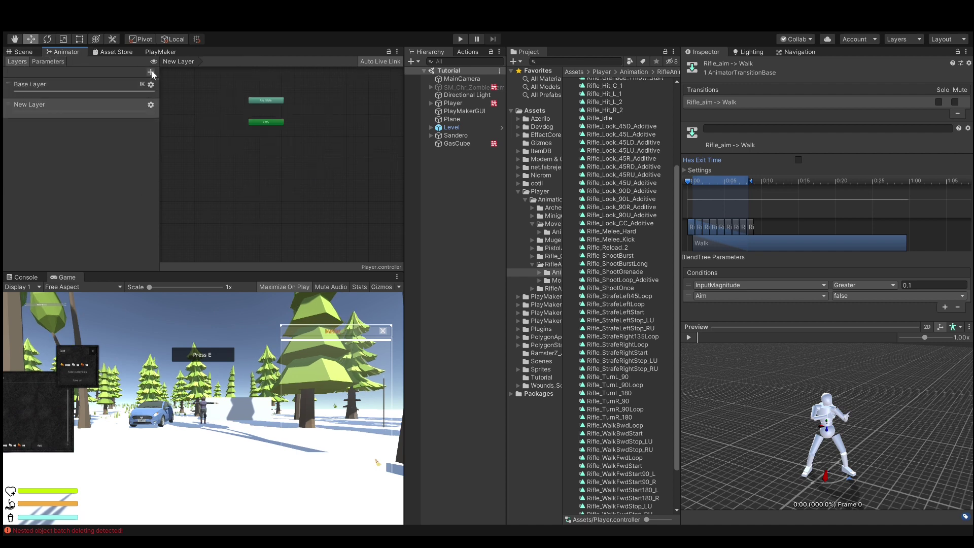
type("Ri")
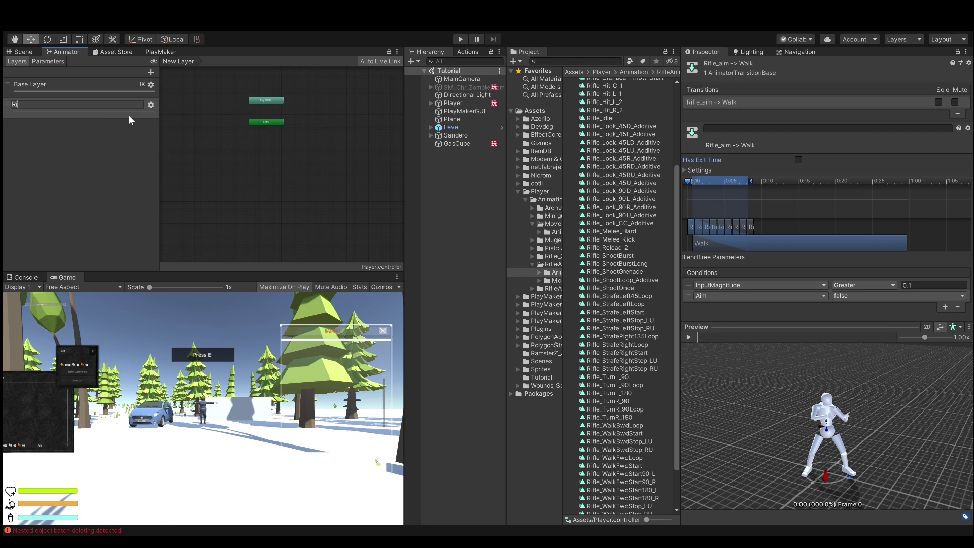
type("fle_")
type("Upperb")
type("ody")
key("Return")
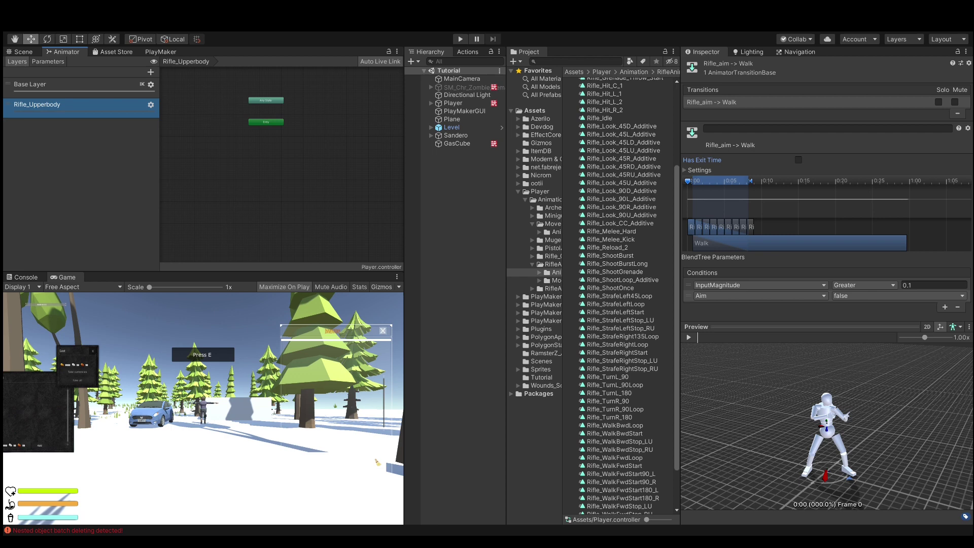
Create an empty New State in Rifle_Upperbody, then collapse Player and open the Assets folder
left_click(205, 179)
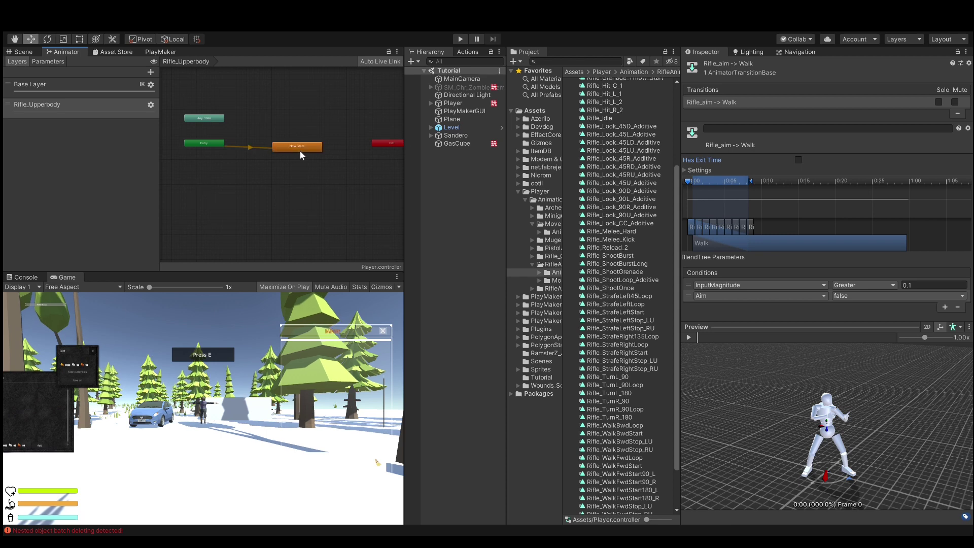
left_click(300, 147)
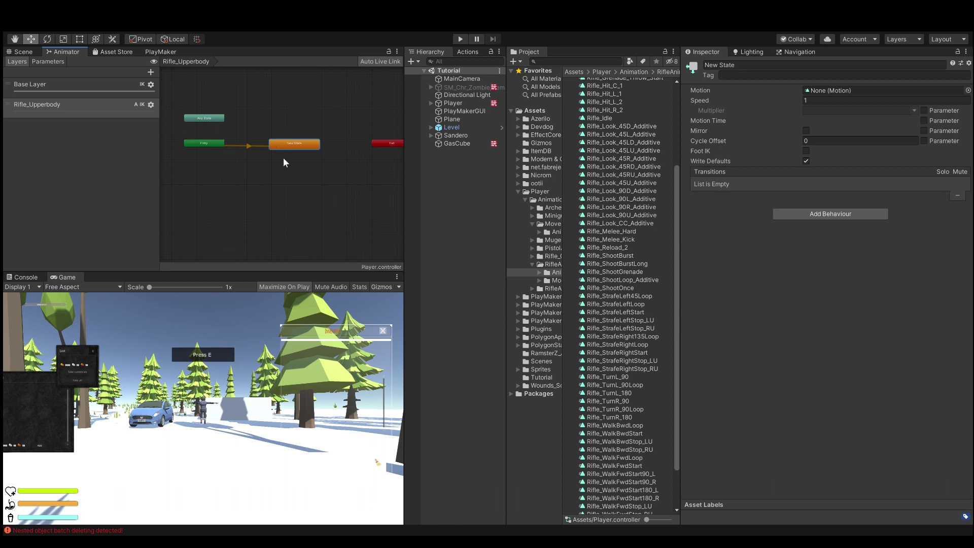
left_click(517, 192)
left_click(535, 111)
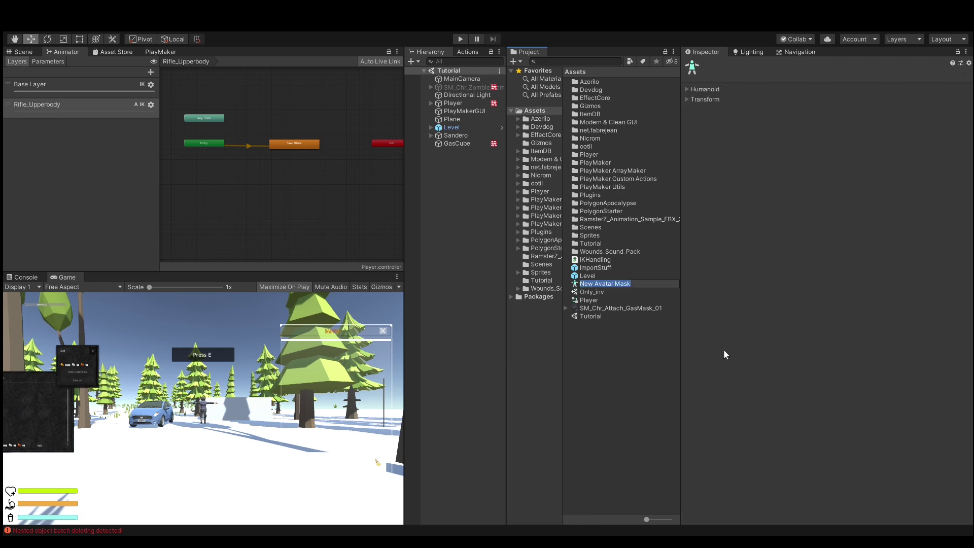
Name the avatar mask UpperBody_player and exclude both legs, both foot IKs and the root
type("Upper")
type("Body_pl")
type("ayer")
key("Return")
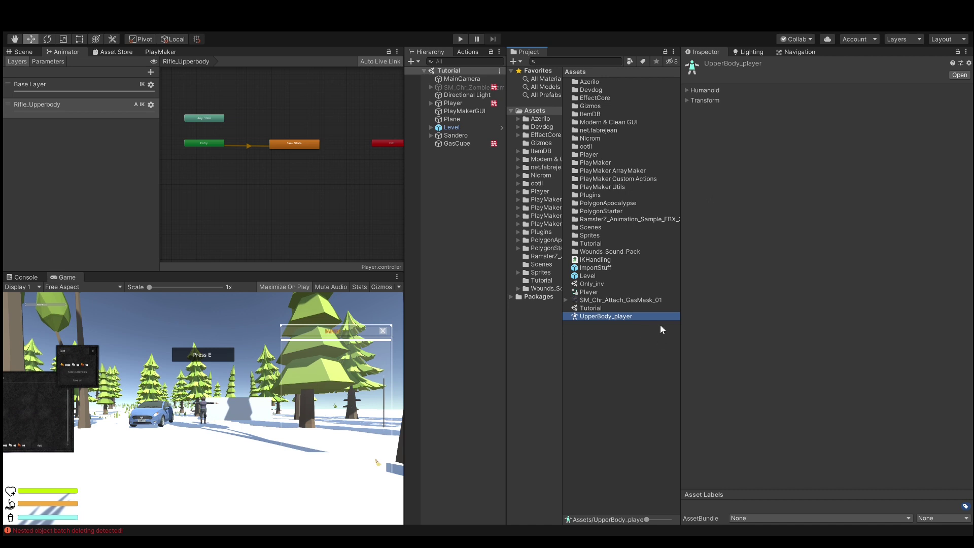
left_click(708, 90)
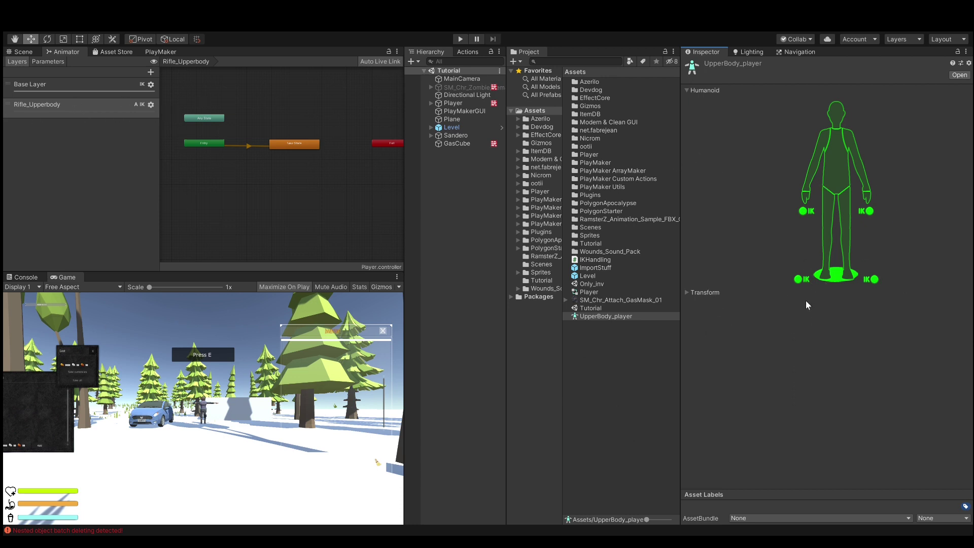
left_click(799, 281)
left_click(873, 279)
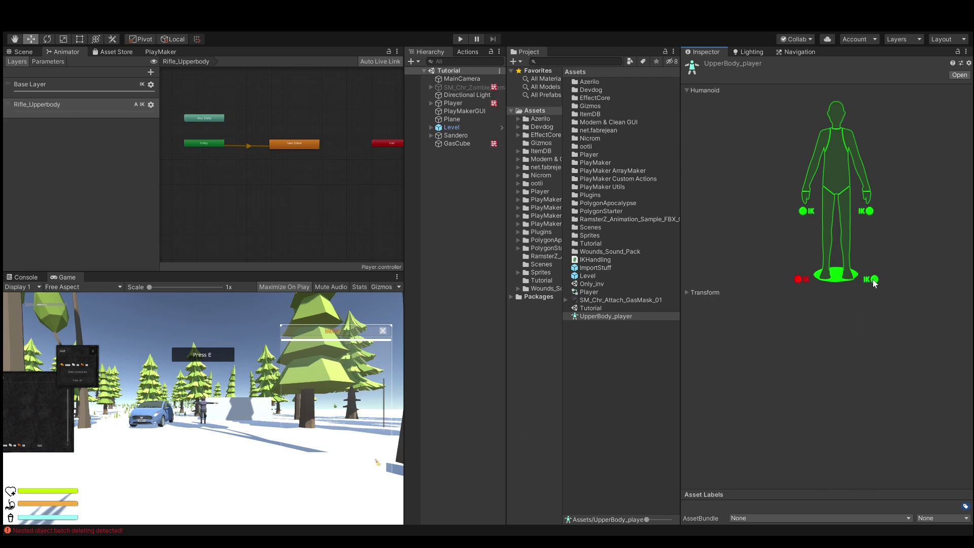
left_click(840, 281)
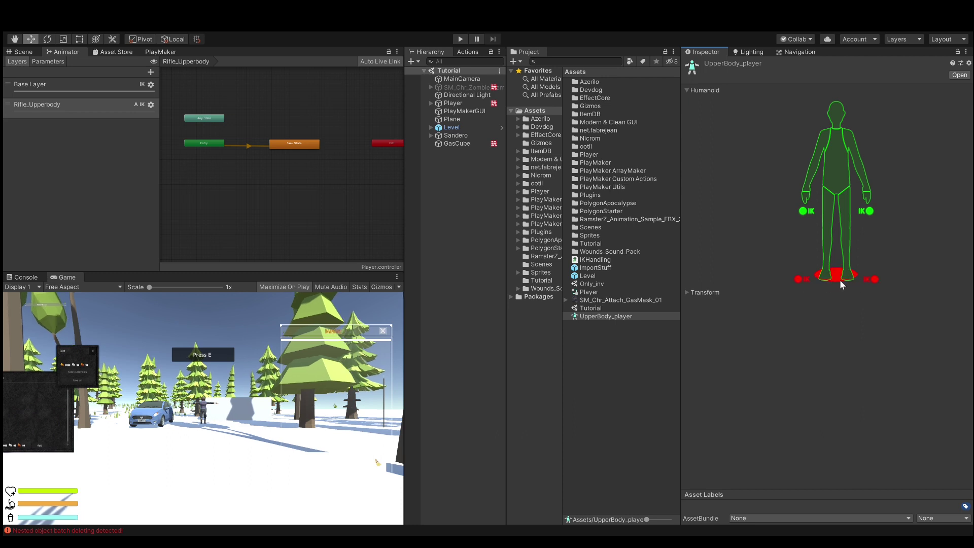
left_click(845, 238)
left_click(828, 230)
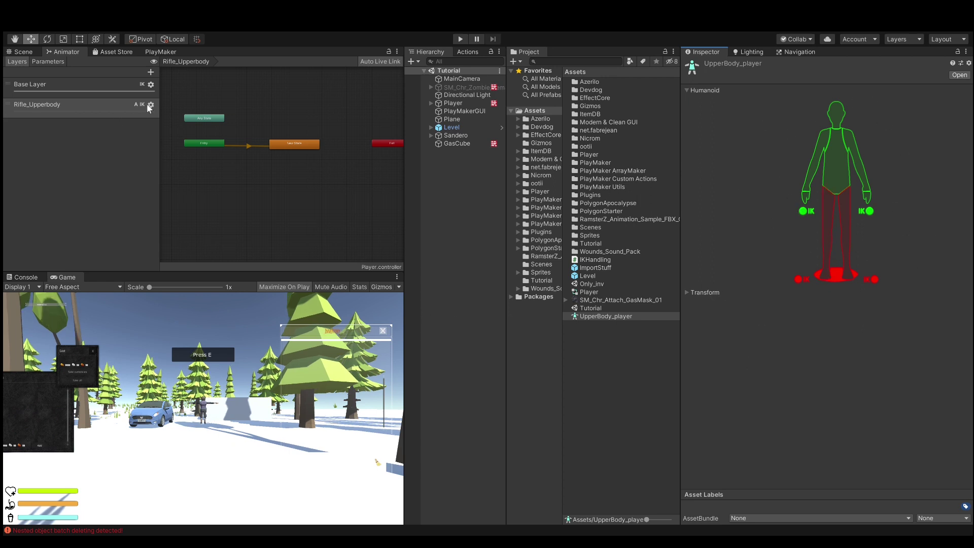
Assign UpperBody_player as the Rifle_Upperbody layer's mask
left_click(591, 316)
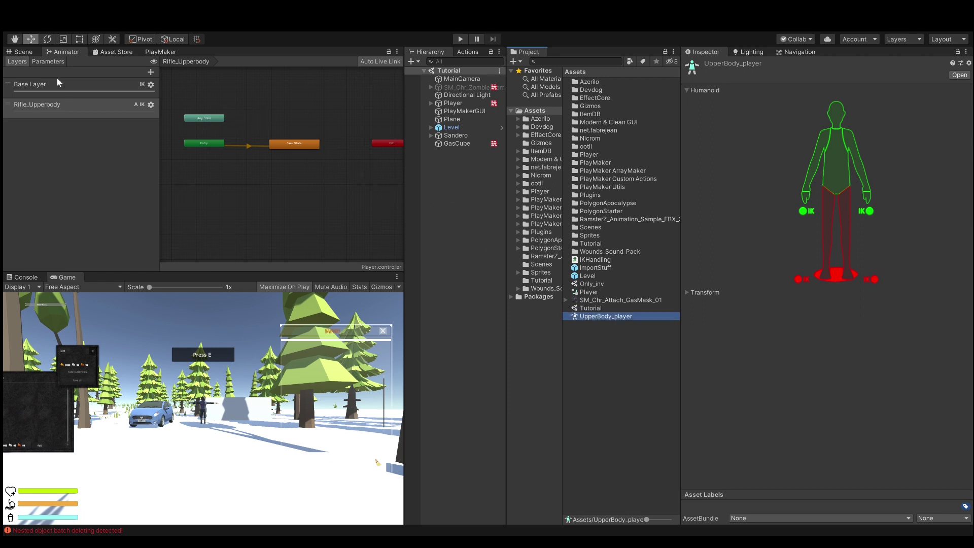
left_click(154, 105)
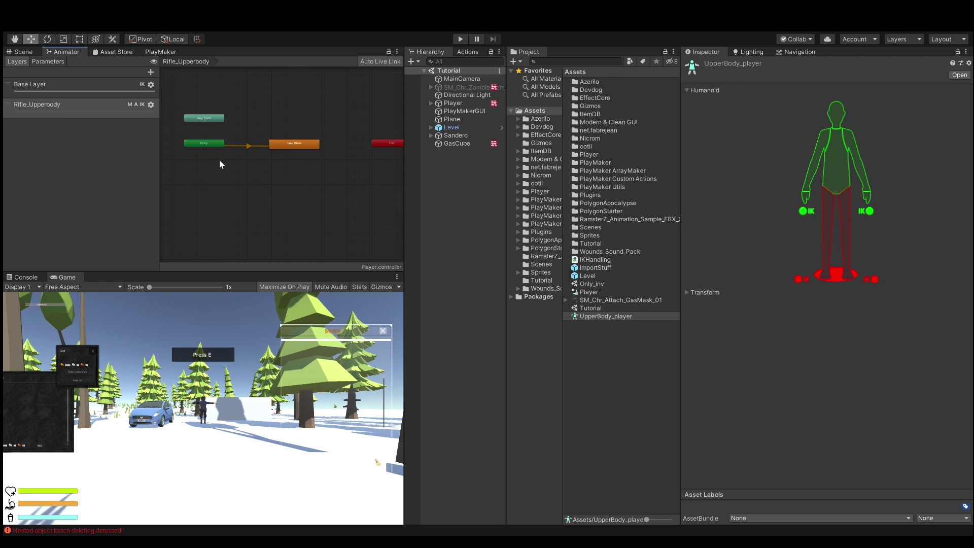
left_click(310, 219)
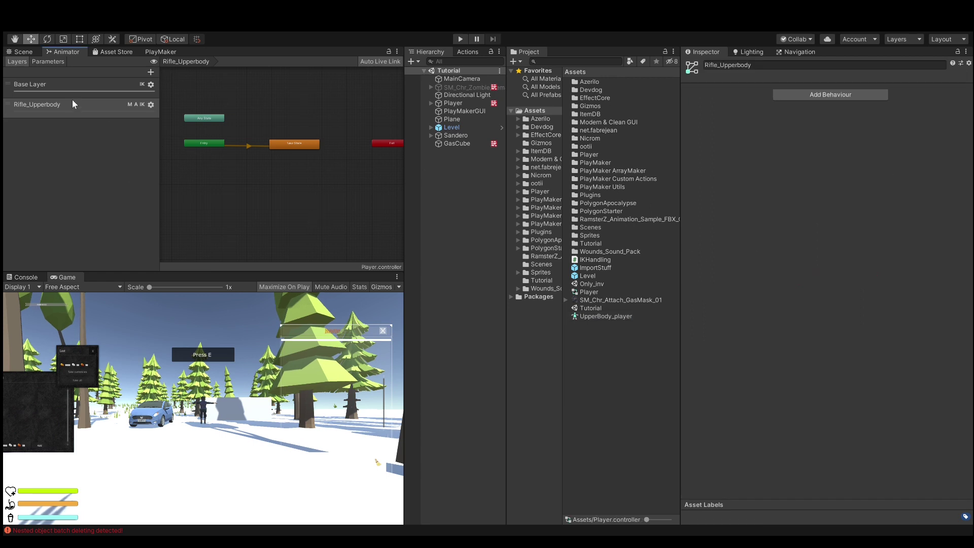
Duplicate the New State, give it the Rifle_Look_CC_Additive motion and name it Idle_upperbody
left_click_drag(307, 143, 299, 150)
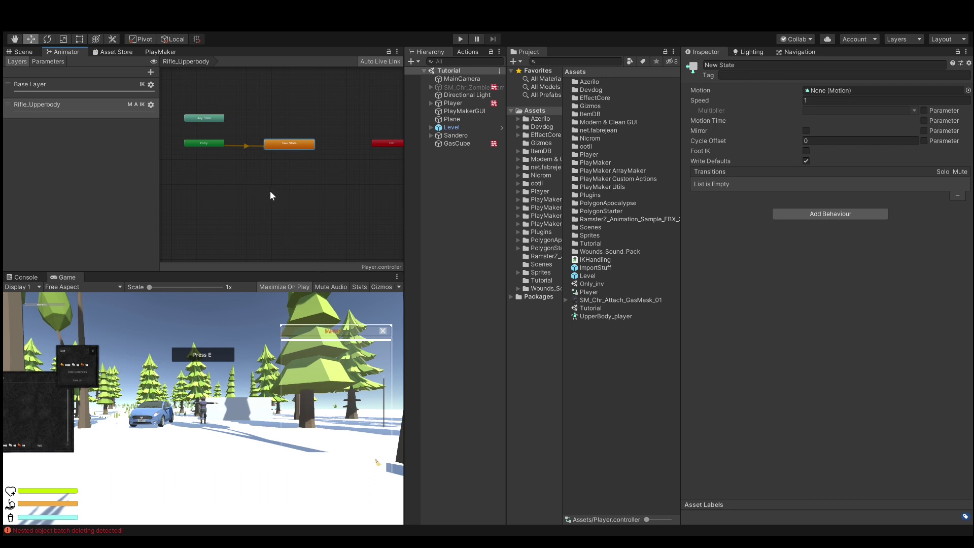
key("ctrl+d")
left_click_drag(284, 187, 267, 181)
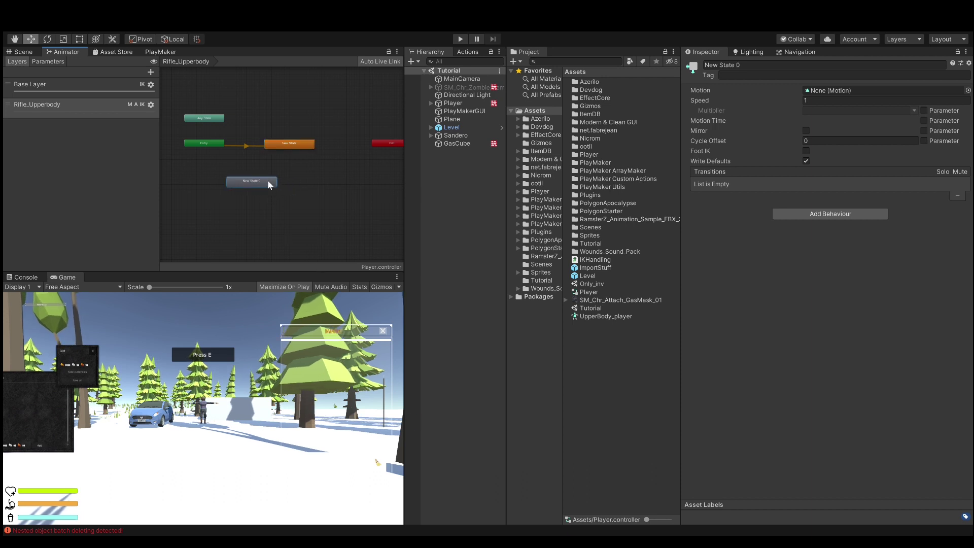
left_click(820, 124)
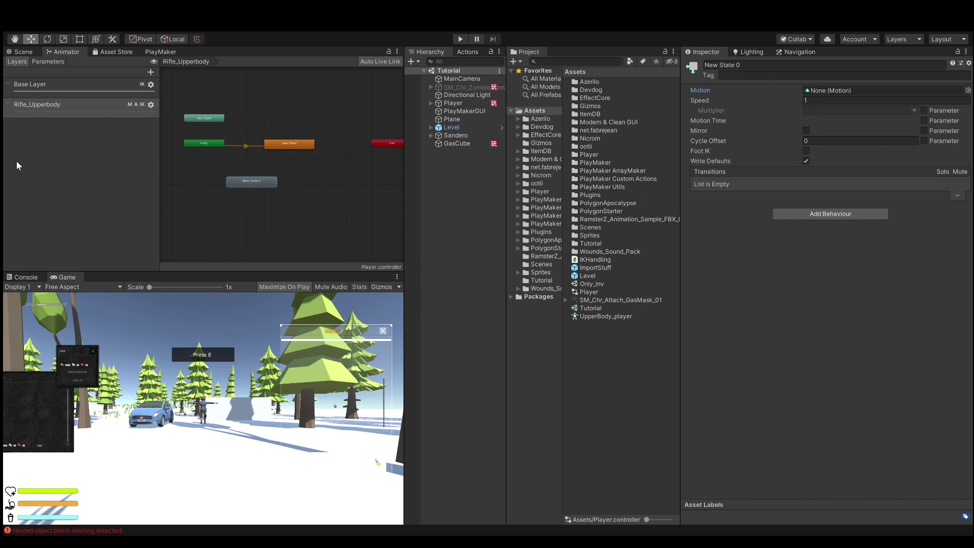
key("ctrl+v")
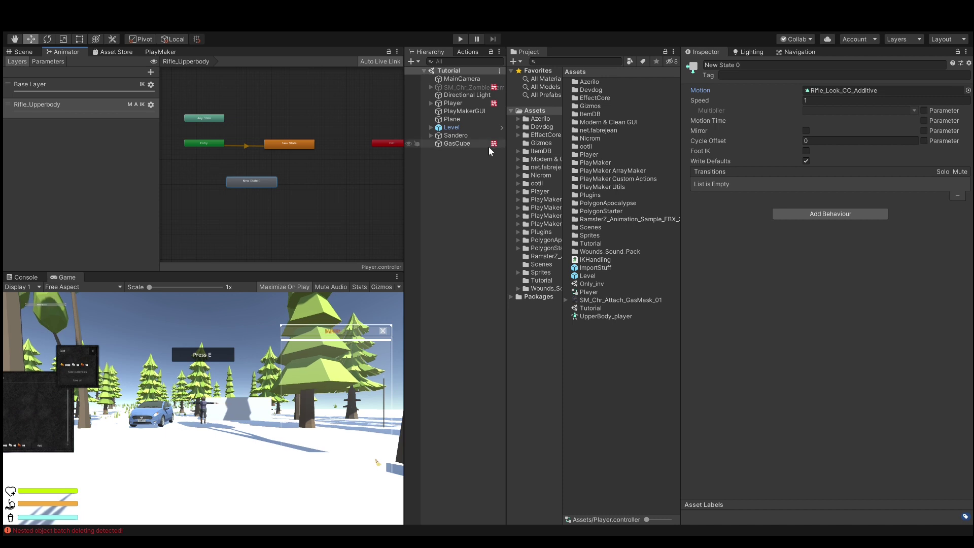
left_click(800, 65)
type("Id")
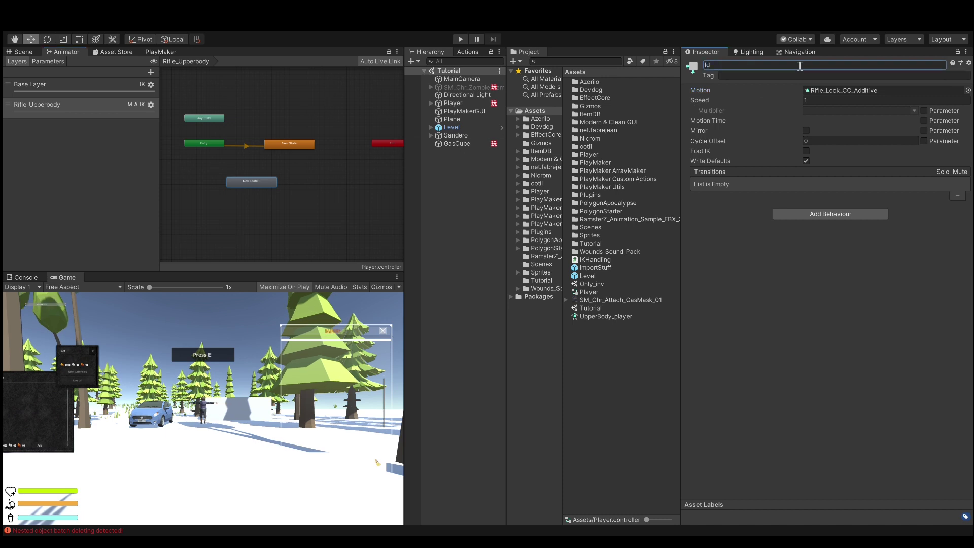
type("le_uppe")
type("rbody")
key("Return")
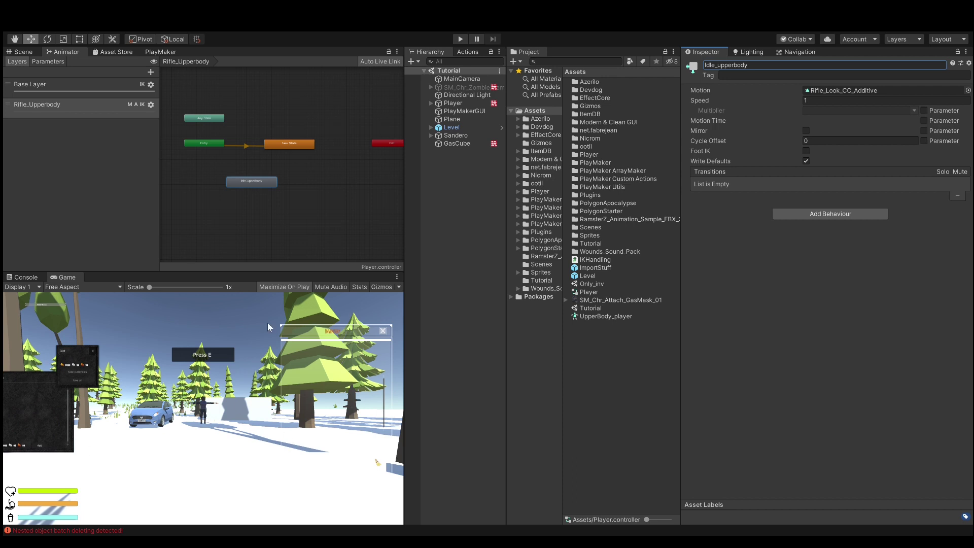
Clear the logged error messages and return to the game view
left_click(117, 531)
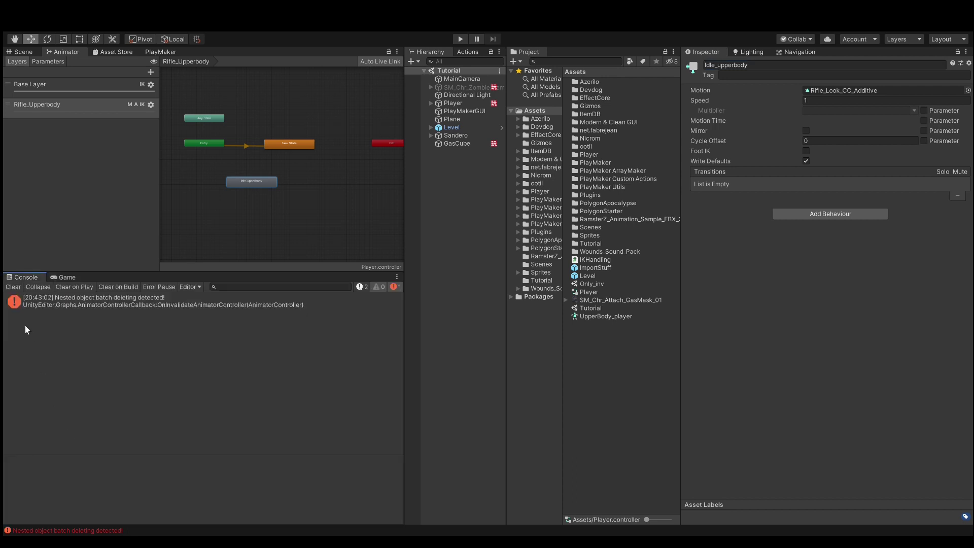
left_click(11, 286)
left_click(50, 277)
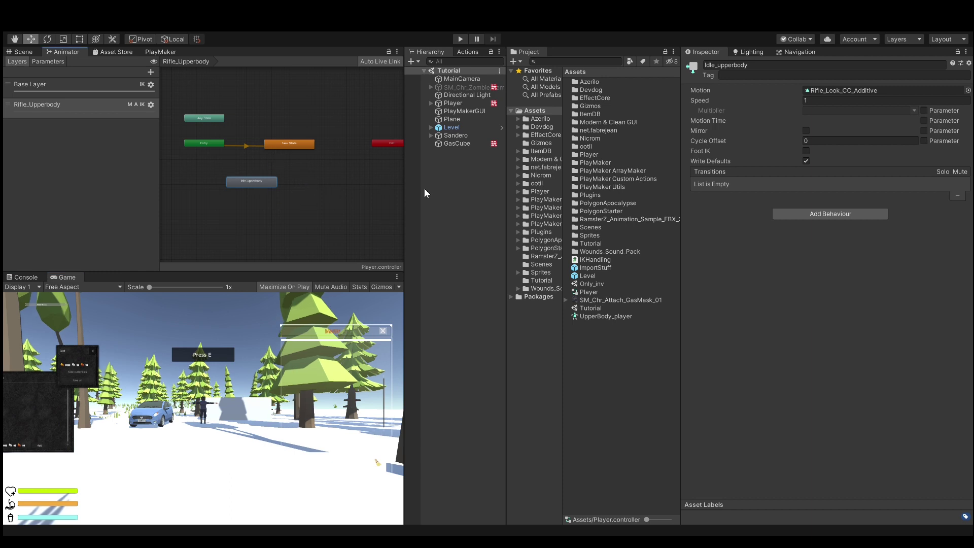
Create an empty state named Shoot with Rifle_ShootLoop_Additive as its motion
right_click(325, 182)
left_click(348, 184)
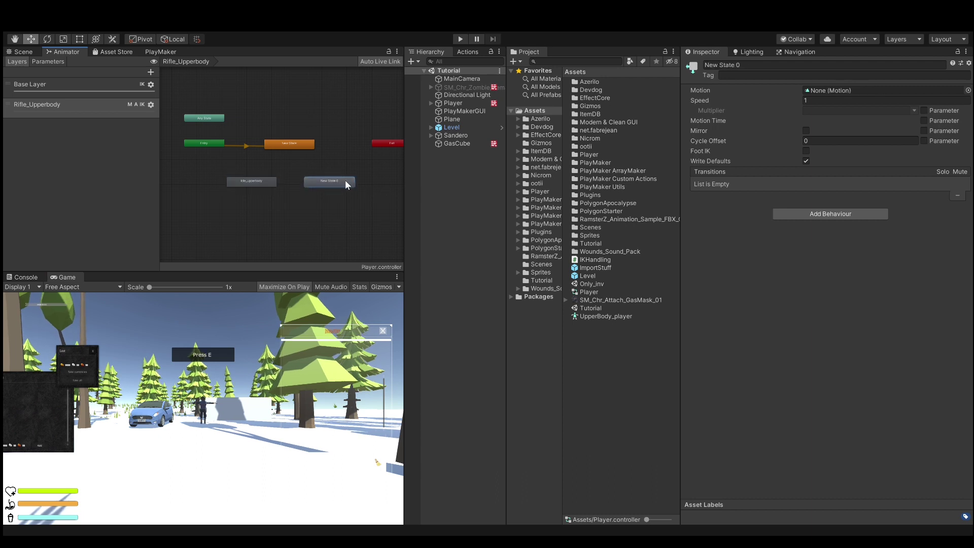
left_click(769, 67)
type("Sh")
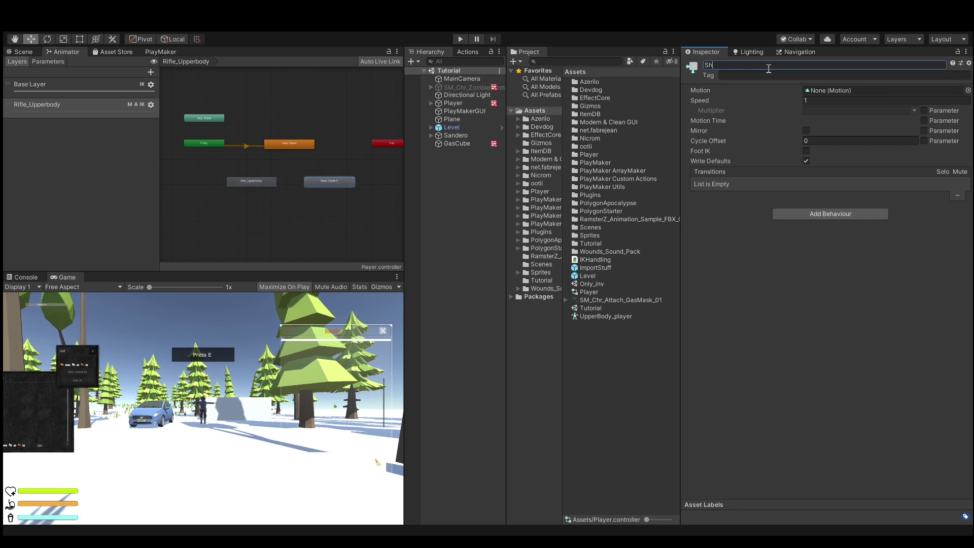
type("oot")
key("Return")
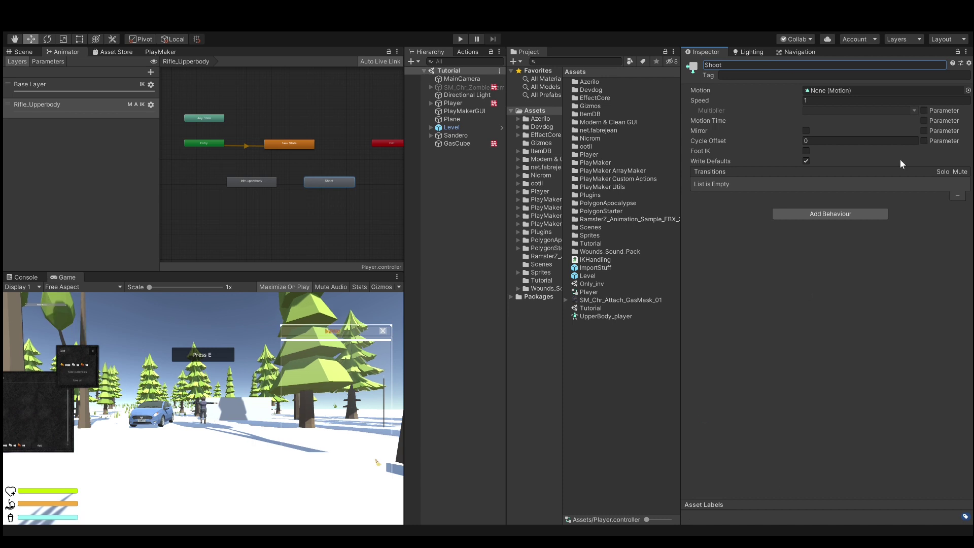
left_click(967, 90)
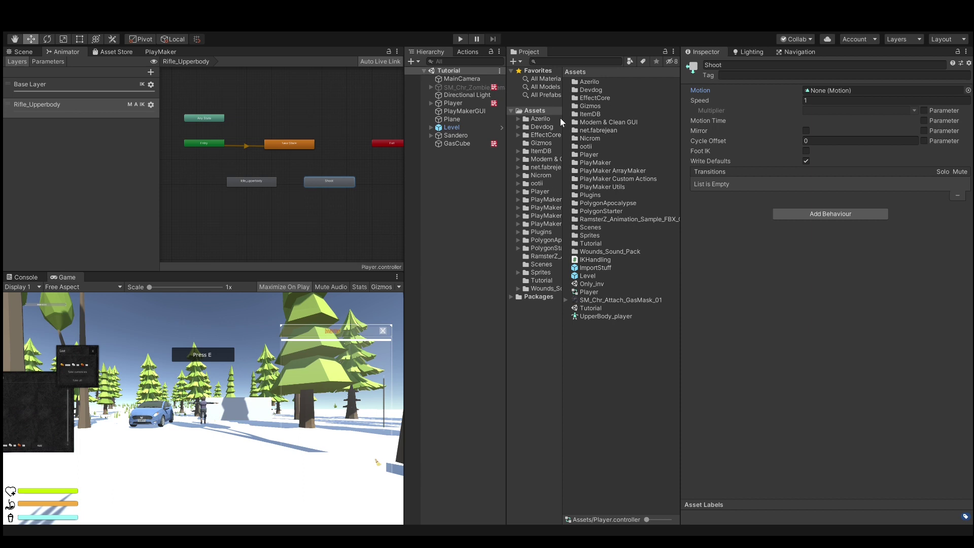
key("Return")
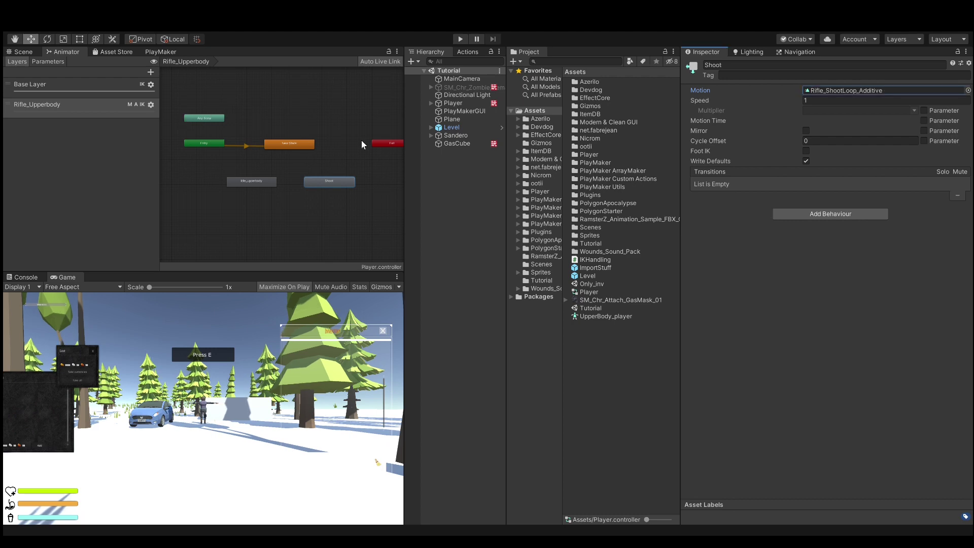
Locate Rifle_ShootLoop_Additive in the project and play its animation preview in the Inspector
left_click(840, 91)
left_click(710, 327)
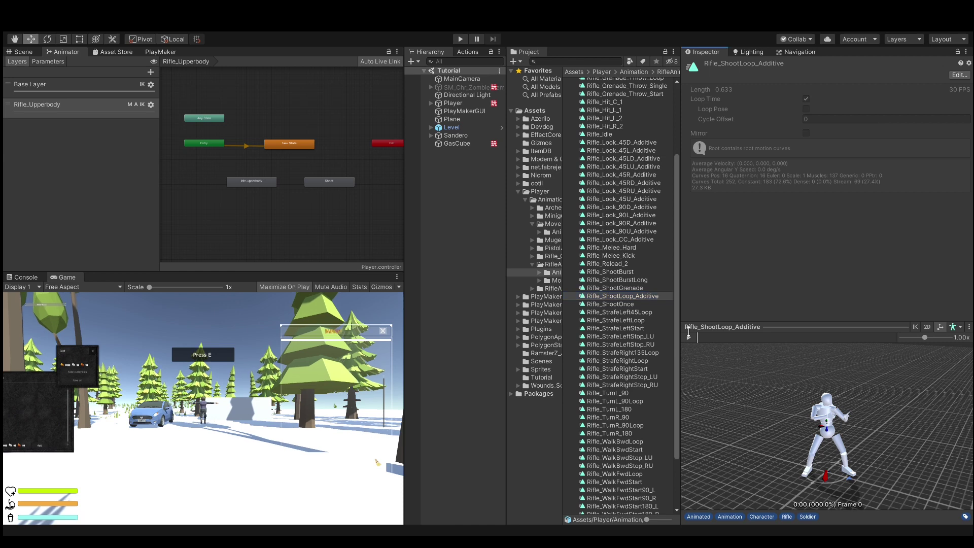
left_click(775, 520)
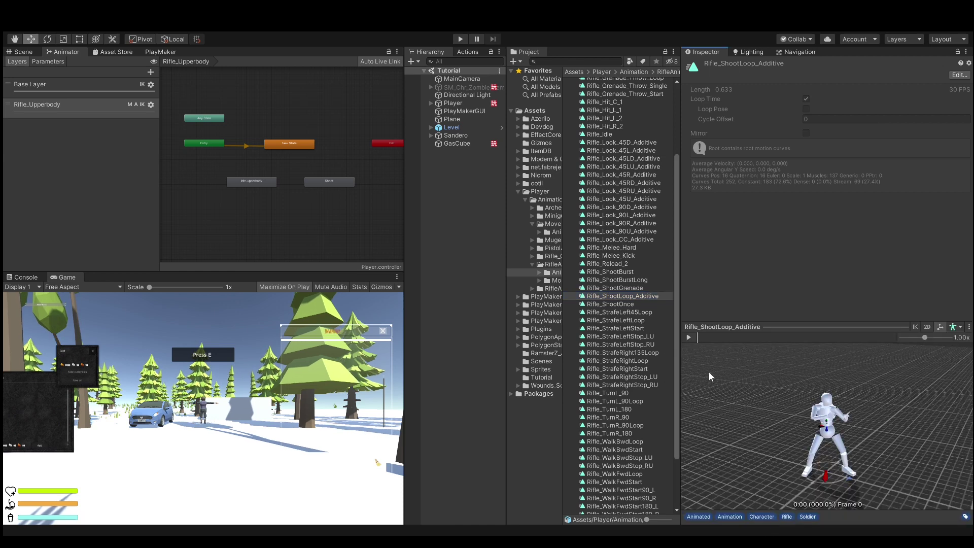
left_click(689, 337)
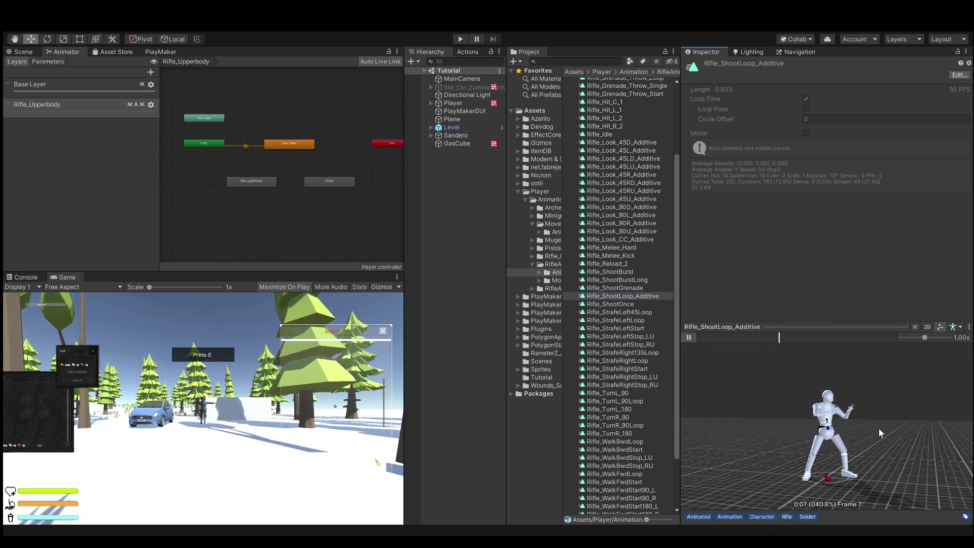
scroll(880, 431, "up", 3)
mouse_move(806, 403)
left_mouse_down()
mouse_move(953, 436)
mouse_move(685, 391)
left_mouse_up()
left_click(689, 337)
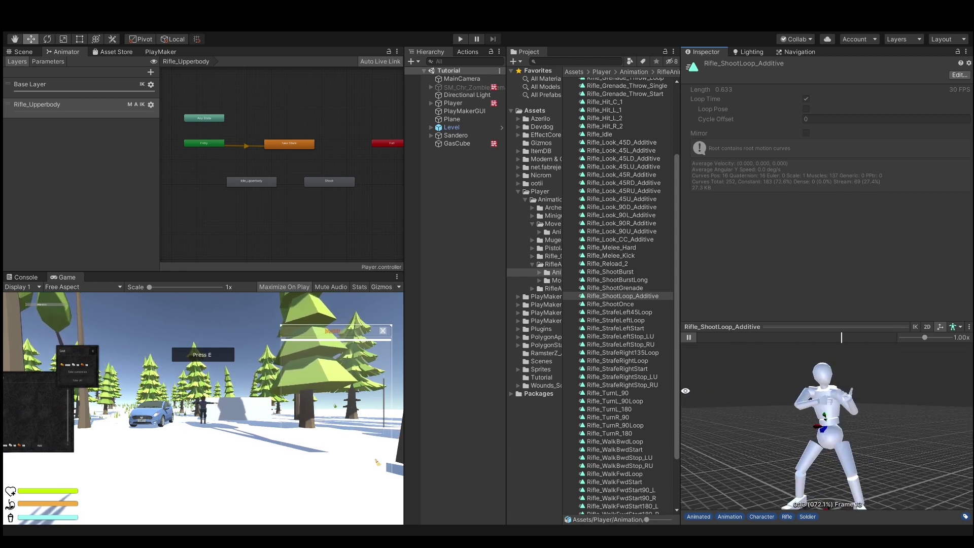
left_click(341, 181)
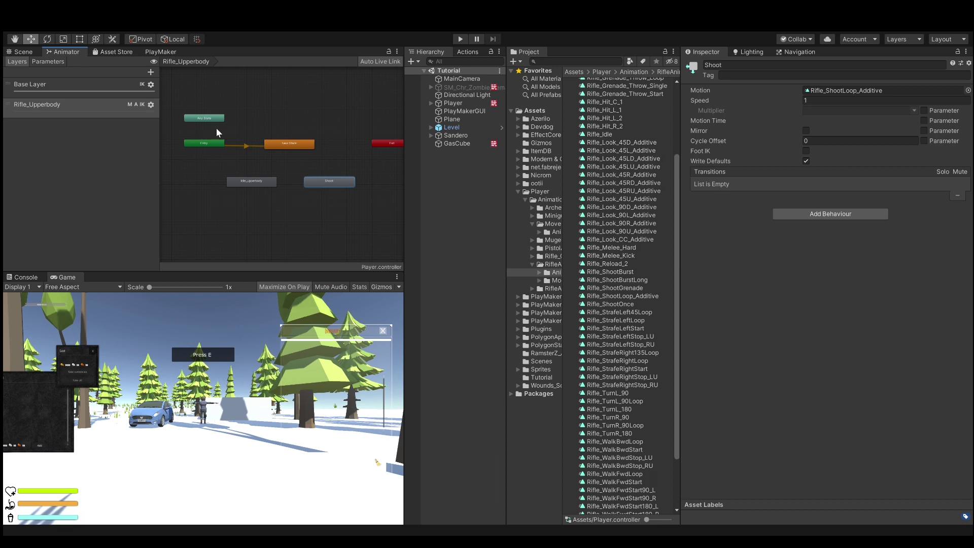
middle_click_drag(244, 121, 241, 142)
Create an empty state playing Rifle_Reload_2, name it Rifle_Reload and place it above New State
right_click(260, 141)
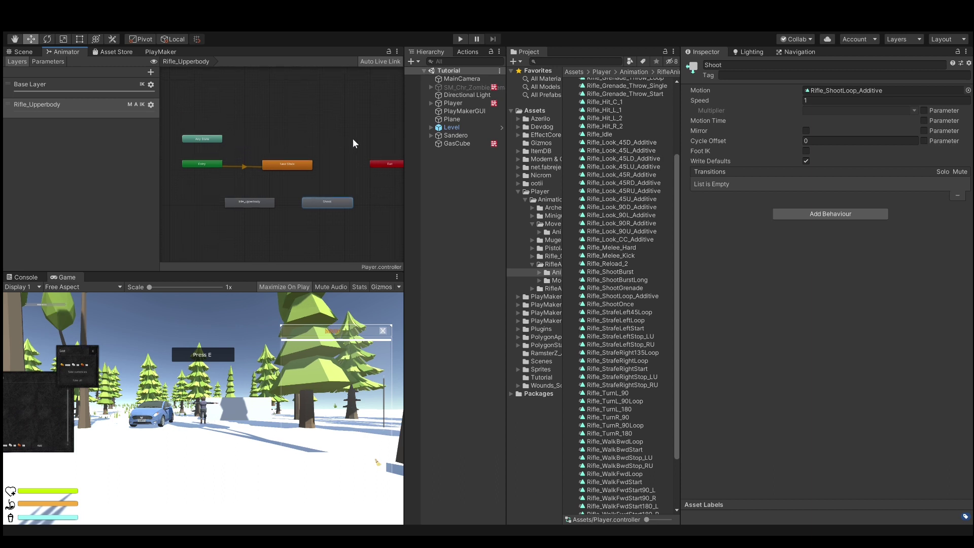
left_click(352, 138)
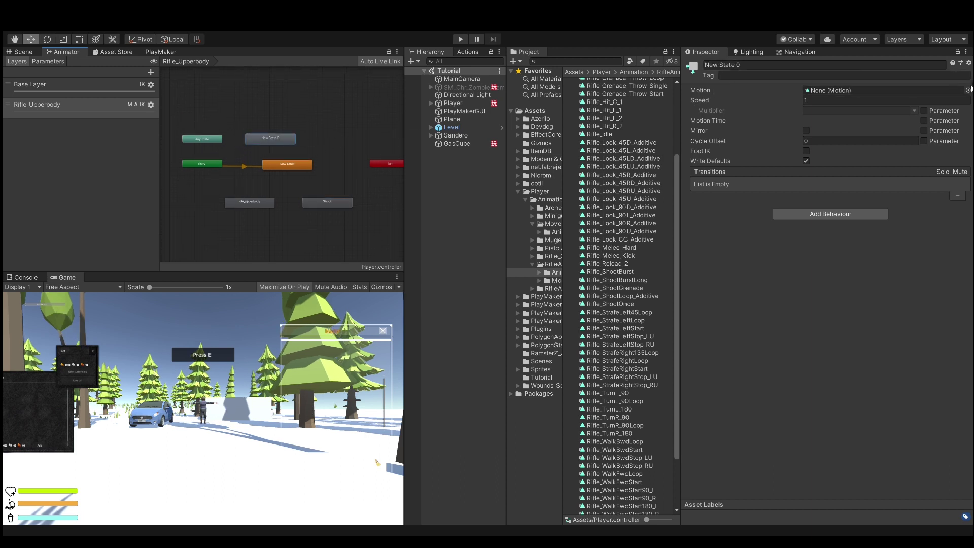
left_click(806, 90)
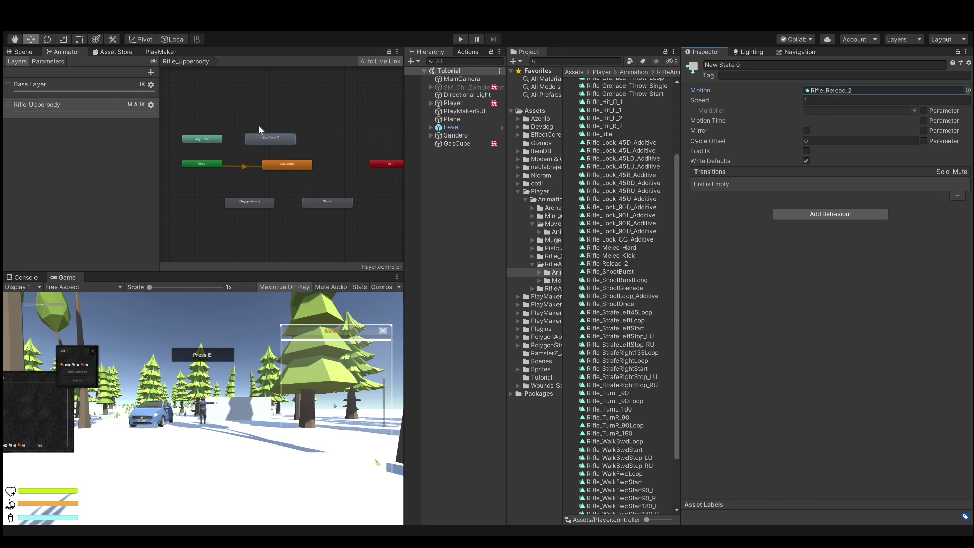
left_click(767, 65)
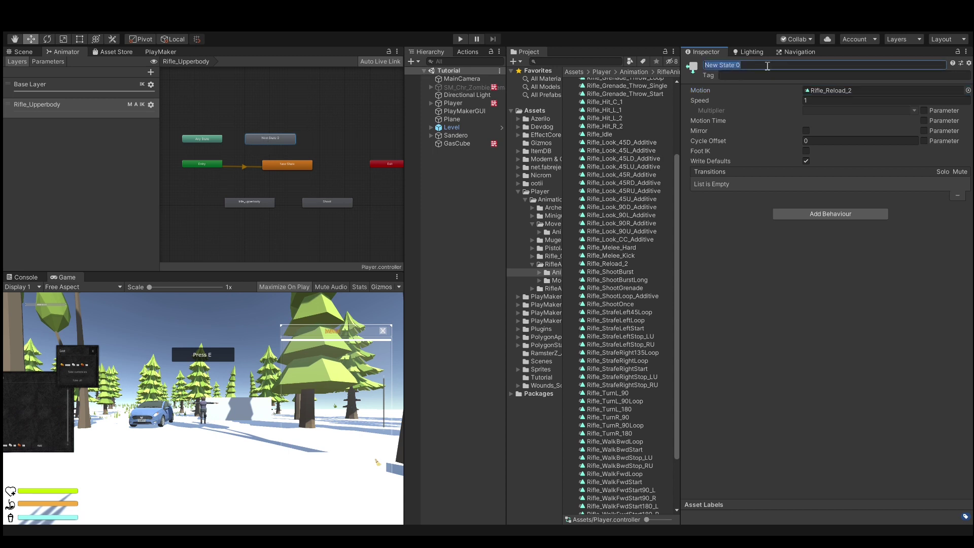
type("Rifle_")
type("Reload")
left_click(198, 139)
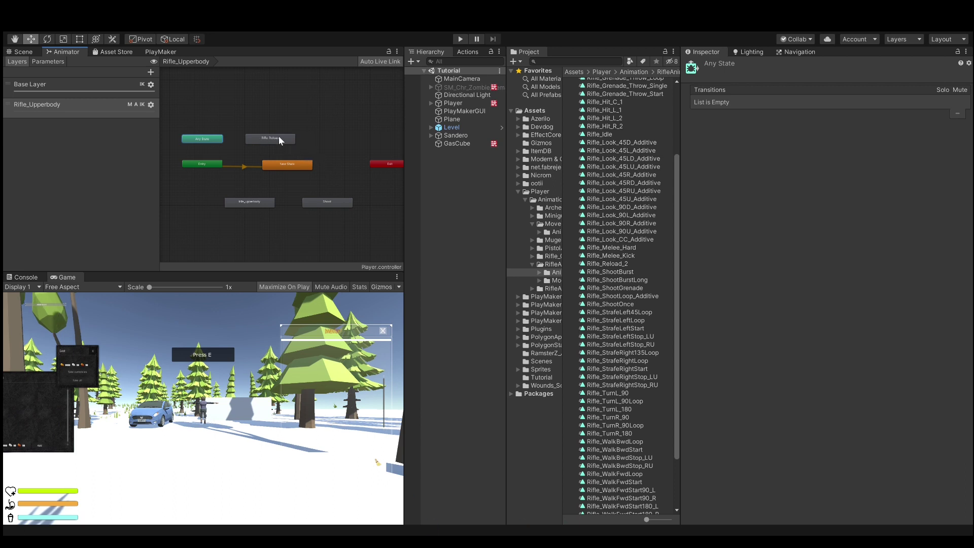
left_click_drag(276, 139, 294, 133)
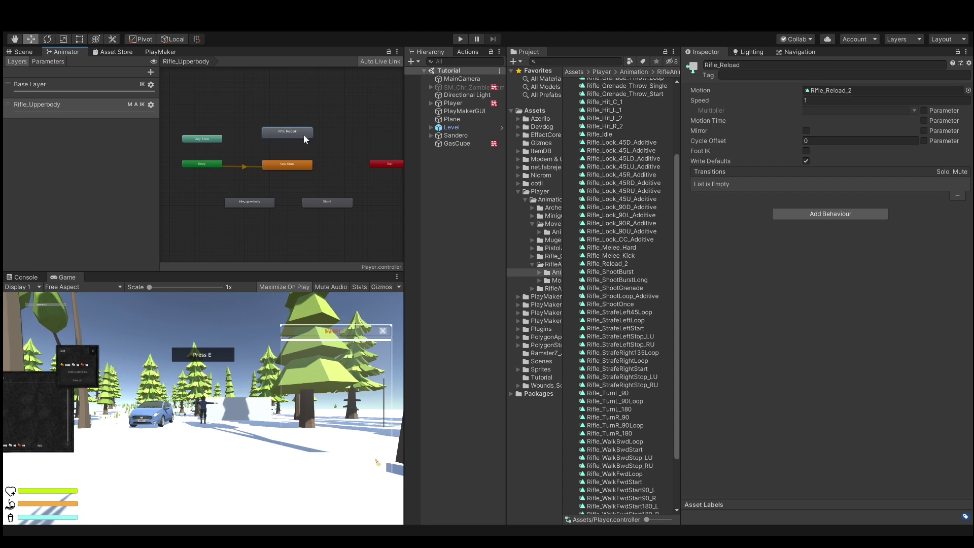
Draw a Rifle_Reload to New State transition and preview it (exit time 0.8846154, duration 0.25)
left_click(289, 166)
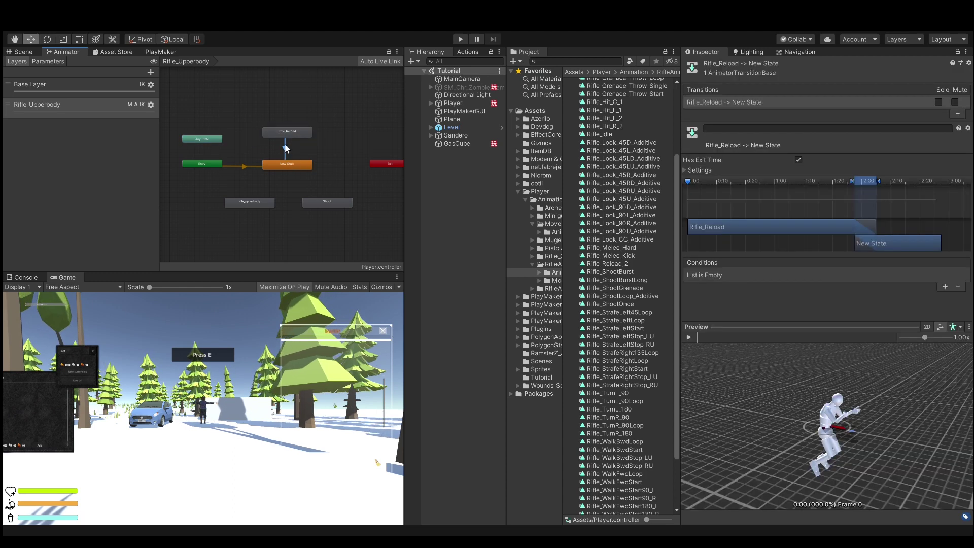
left_click(690, 337)
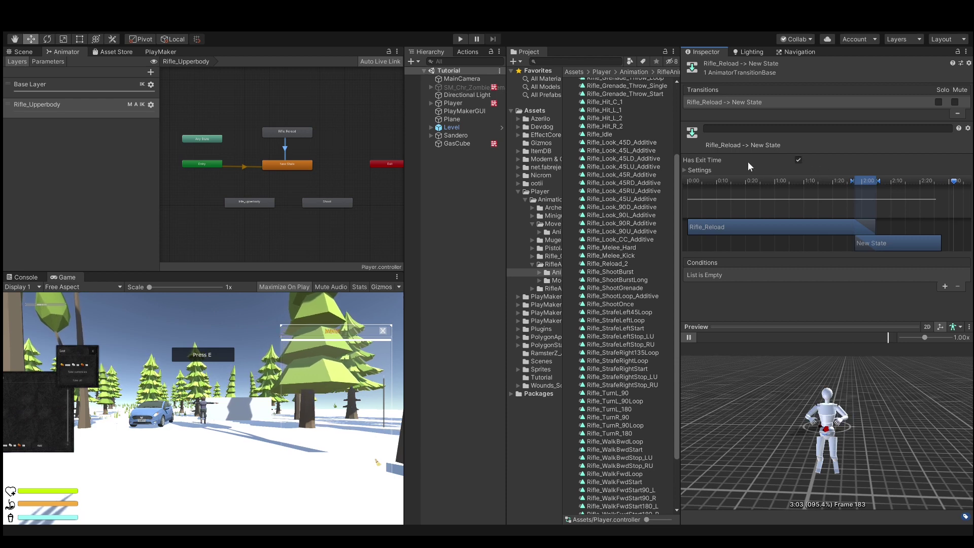
left_click(693, 170)
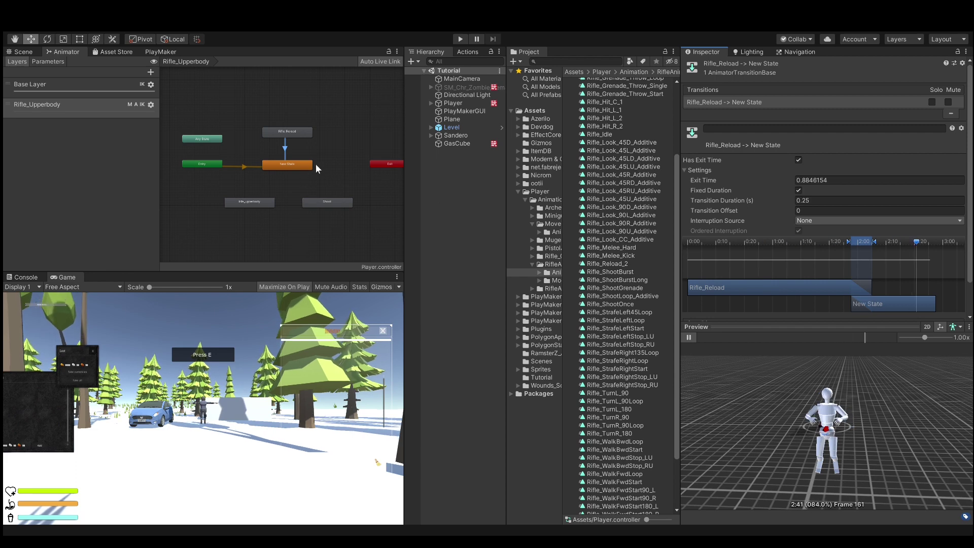
left_click(283, 164)
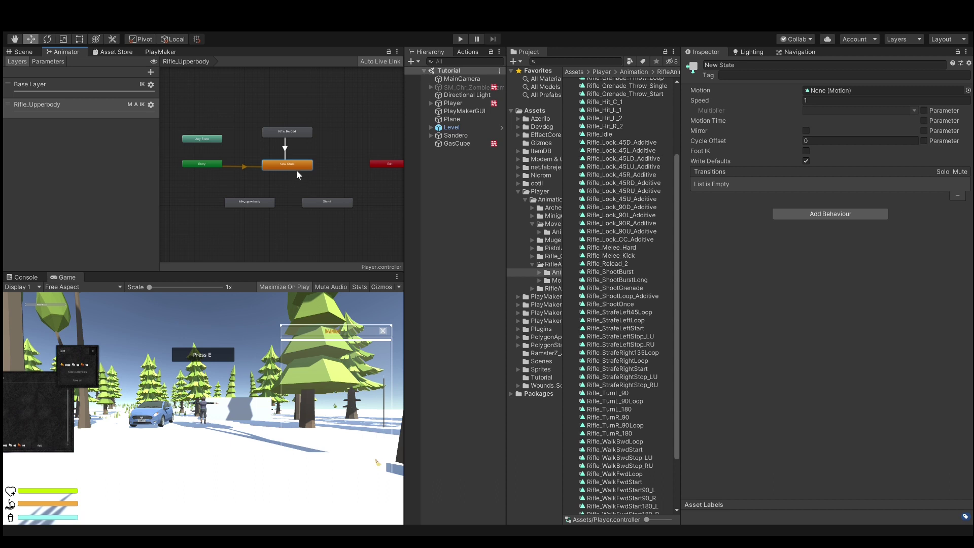
Draw transitions from New State to Idle_upperbody and from Idle_upperbody back to New State
left_click(245, 202)
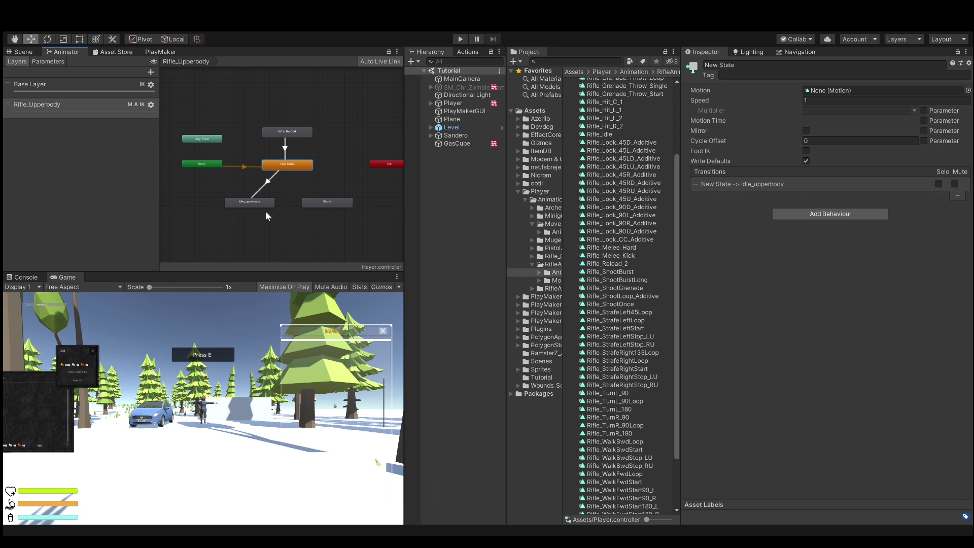
right_click(266, 203)
left_click(279, 206)
left_click(291, 166)
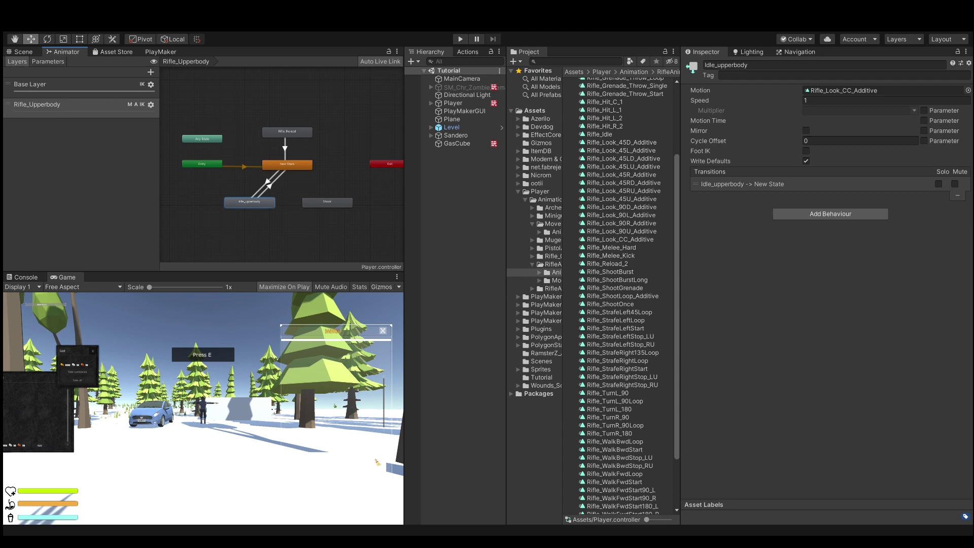
Make New State to Idle_upperbody require InputMagnitude greater than 0.1, without exit time
left_click(262, 187)
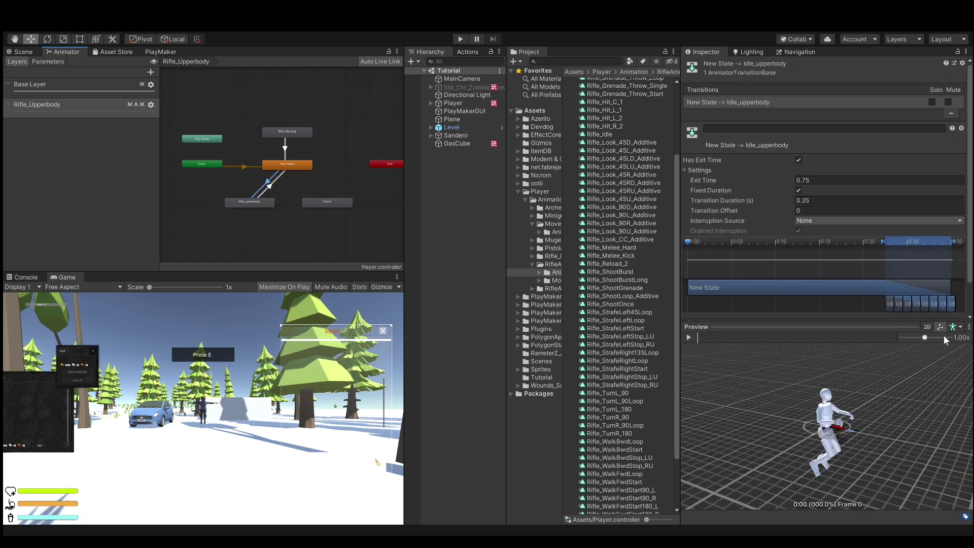
left_click(798, 159)
scroll(710, 219, "down", 2)
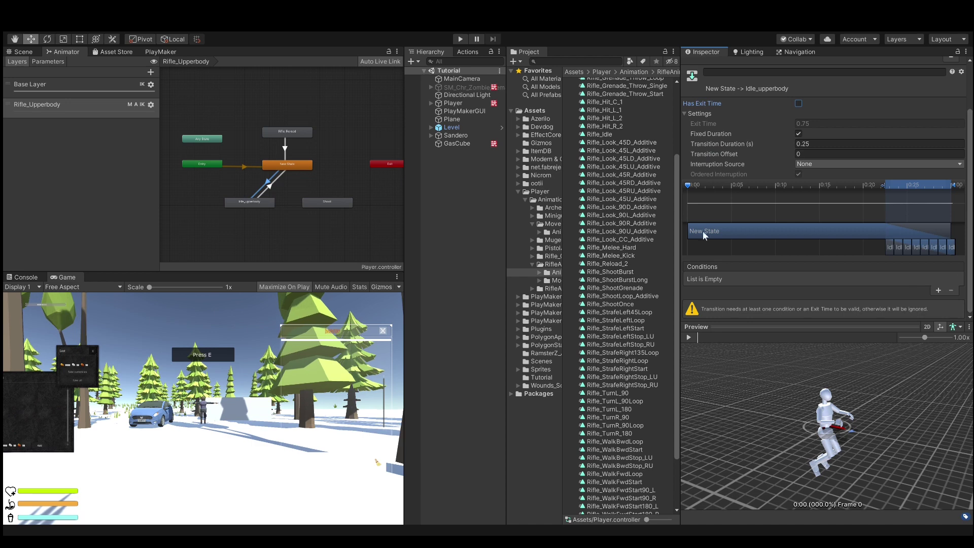
left_click(685, 114)
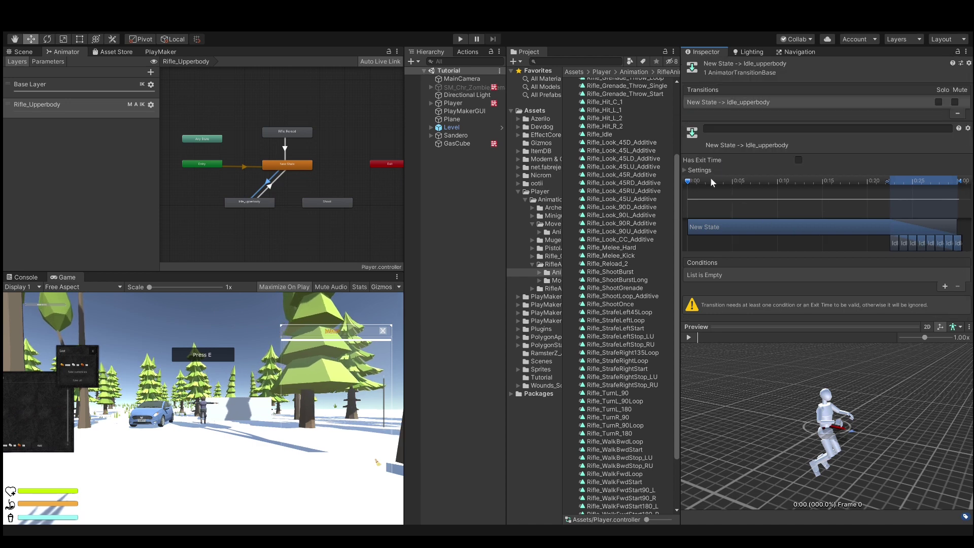
left_click(945, 286)
left_click(942, 275)
type("0.1")
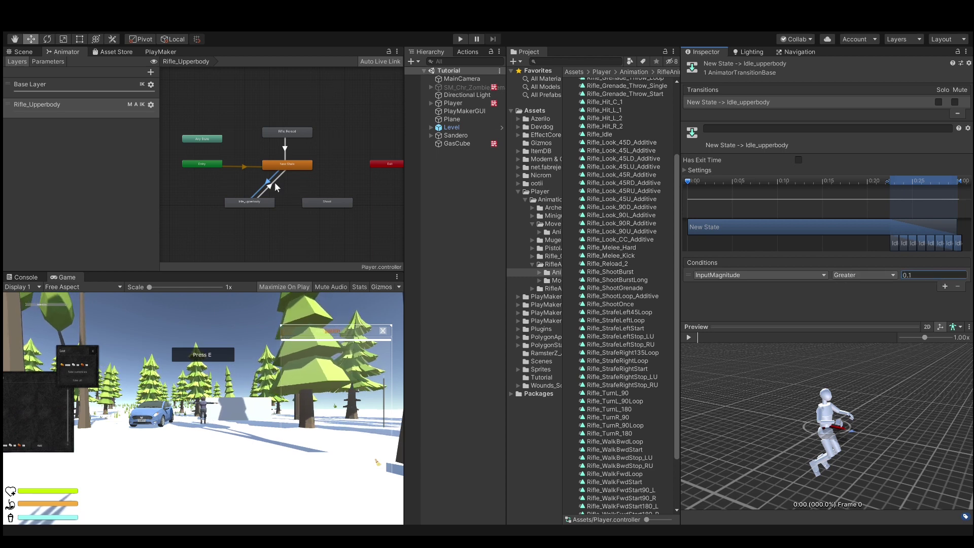
Make Idle_upperbody to New State require InputMagnitude less than 0.1, without exit time
left_click(273, 184)
left_click(945, 287)
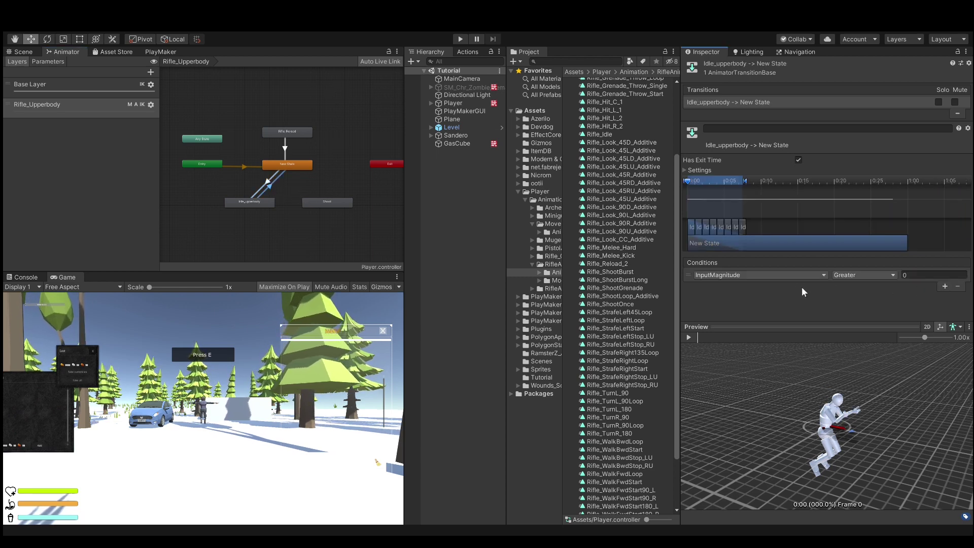
left_click(862, 275)
left_click(857, 293)
double_click(918, 275)
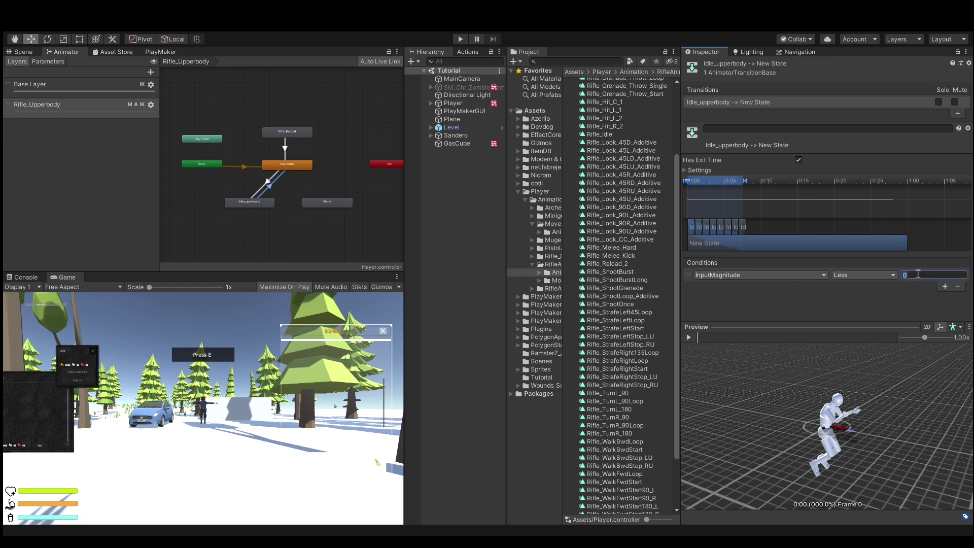
type("0.1")
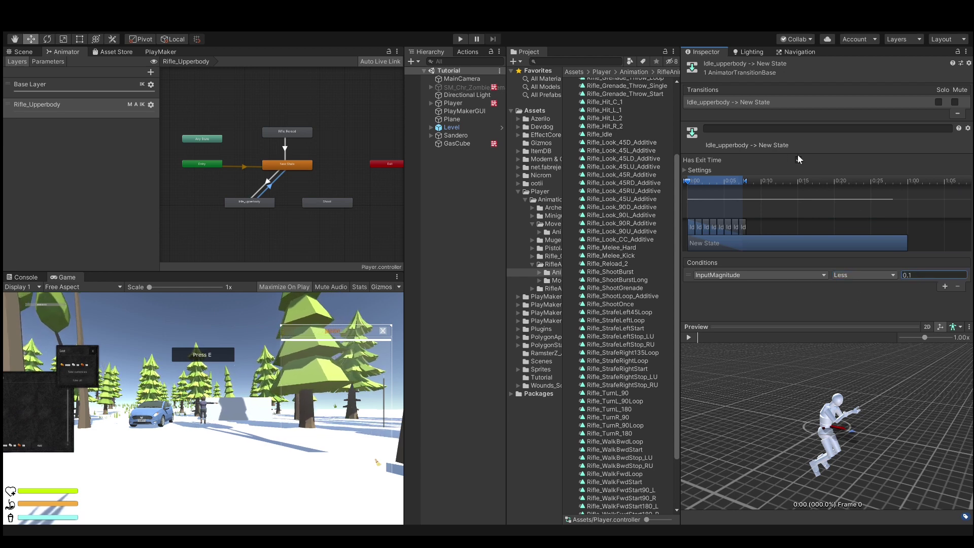
left_click(799, 160)
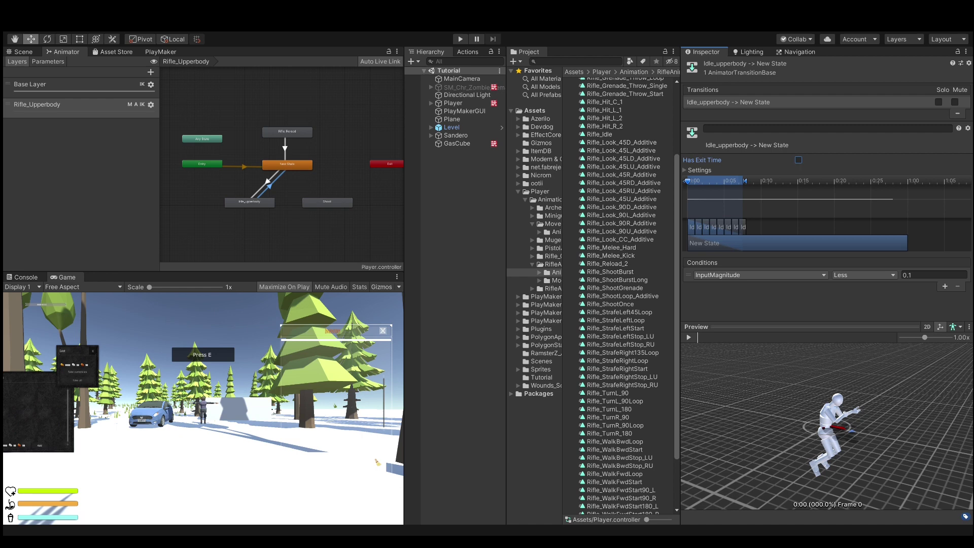
left_click(266, 202)
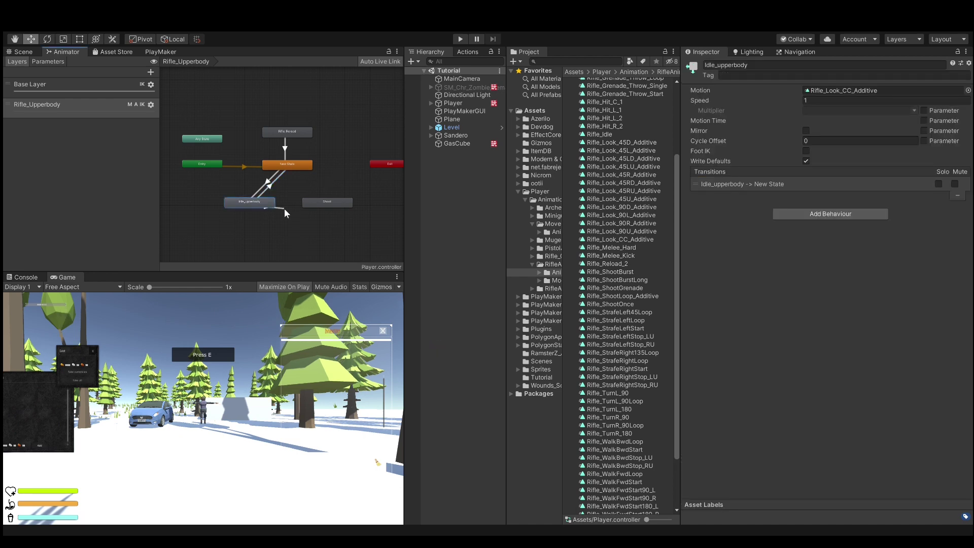
Add a Shoot bool parameter and make Idle_upperbody enter Shoot when Shoot is true, without exit time
left_click(310, 204)
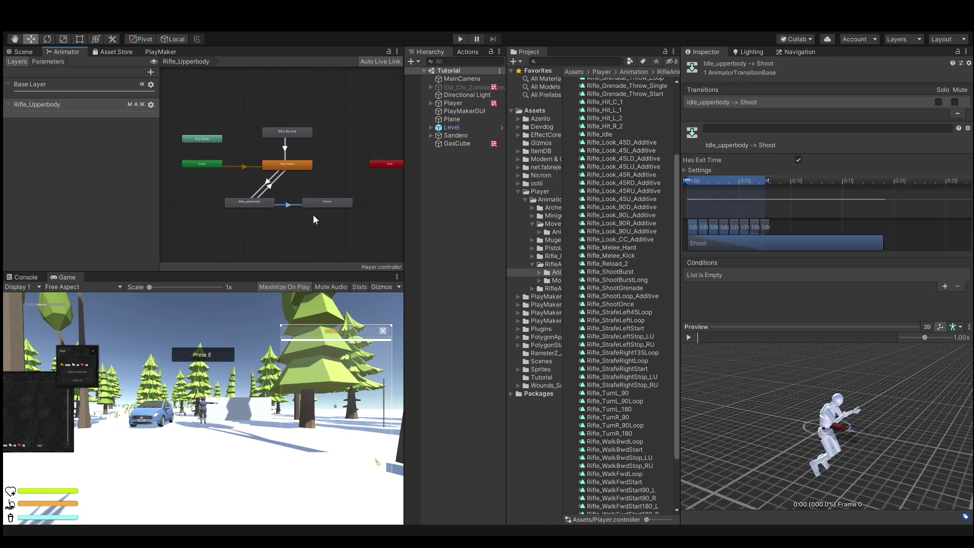
left_click(945, 286)
left_click(55, 61)
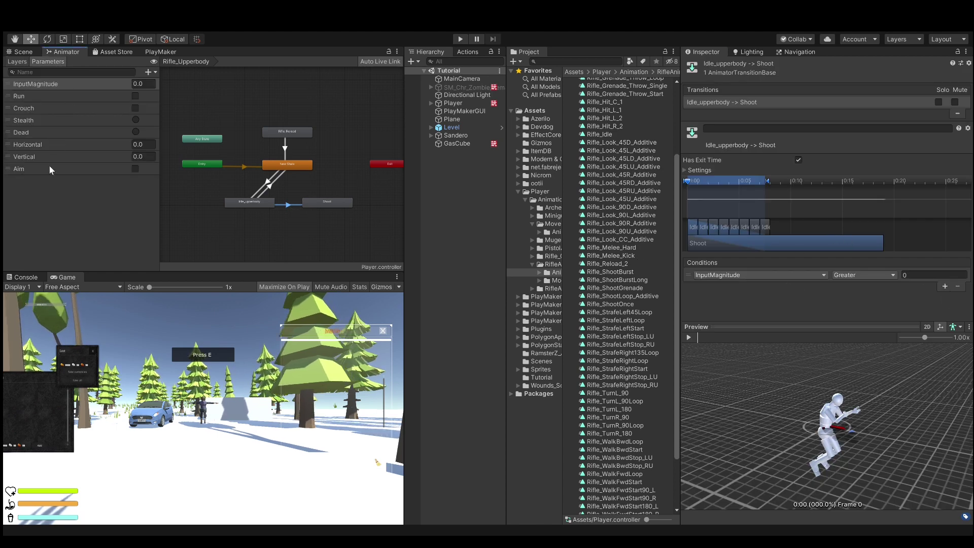
left_click(149, 74)
left_click(165, 100)
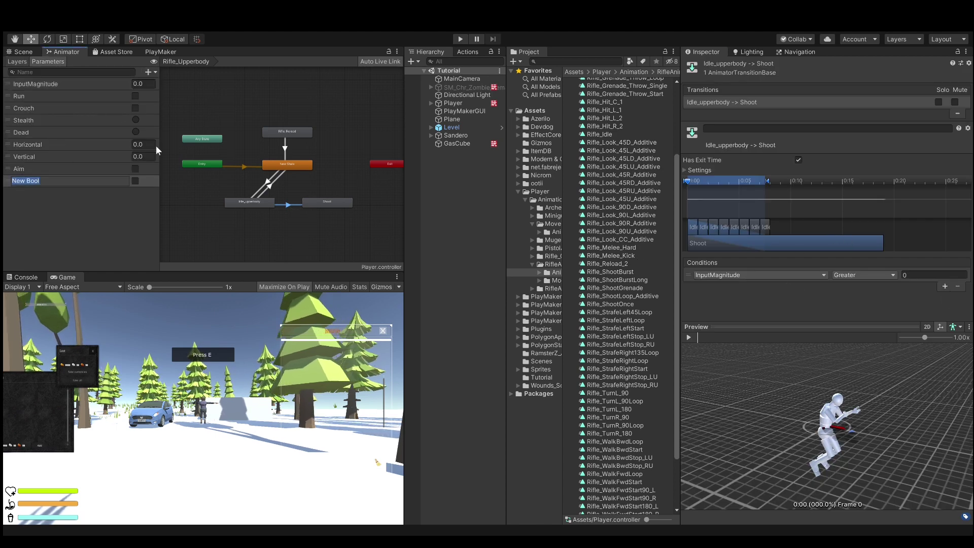
type("Shoot")
key("Return")
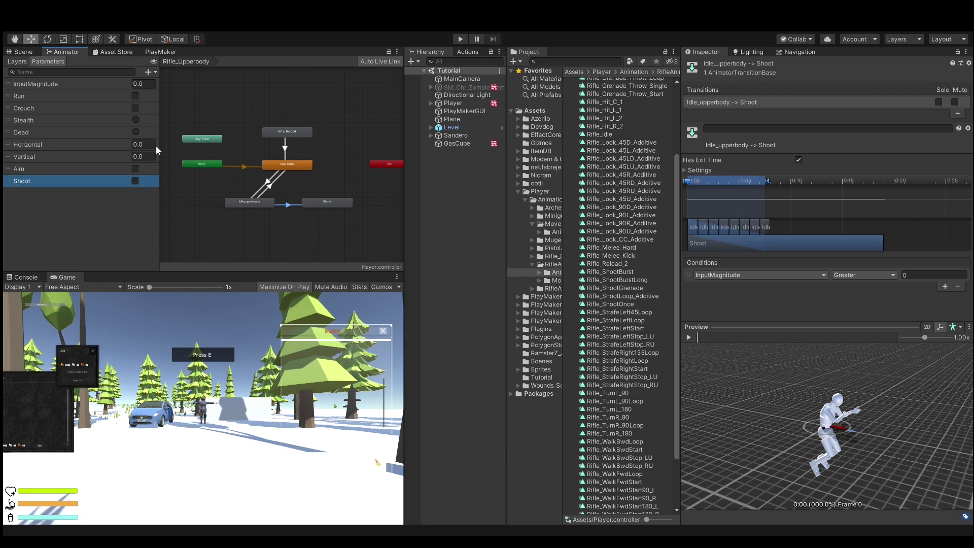
left_click(799, 272)
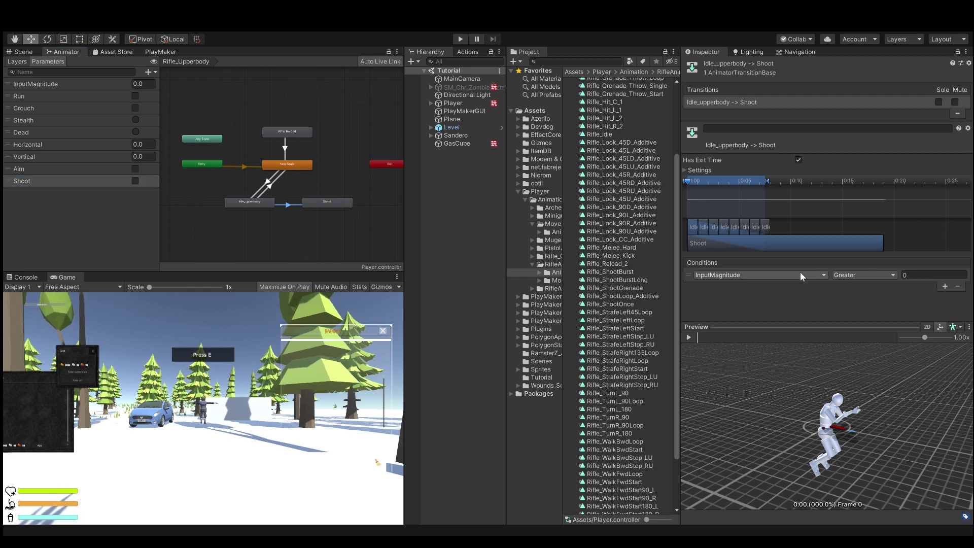
left_click(778, 348)
left_click(798, 159)
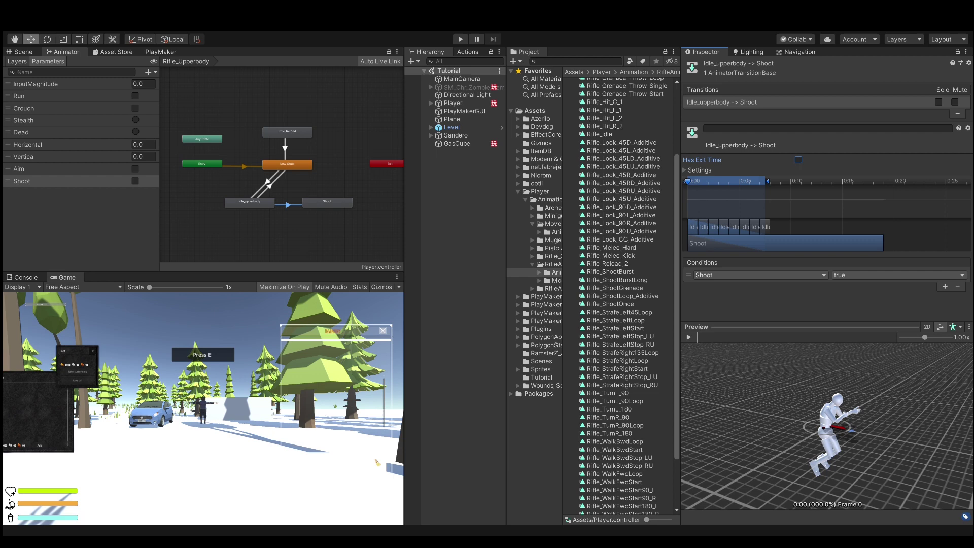
Add a Shoot to Idle_upperbody transition requiring Shoot false, without exit time
left_click(312, 201)
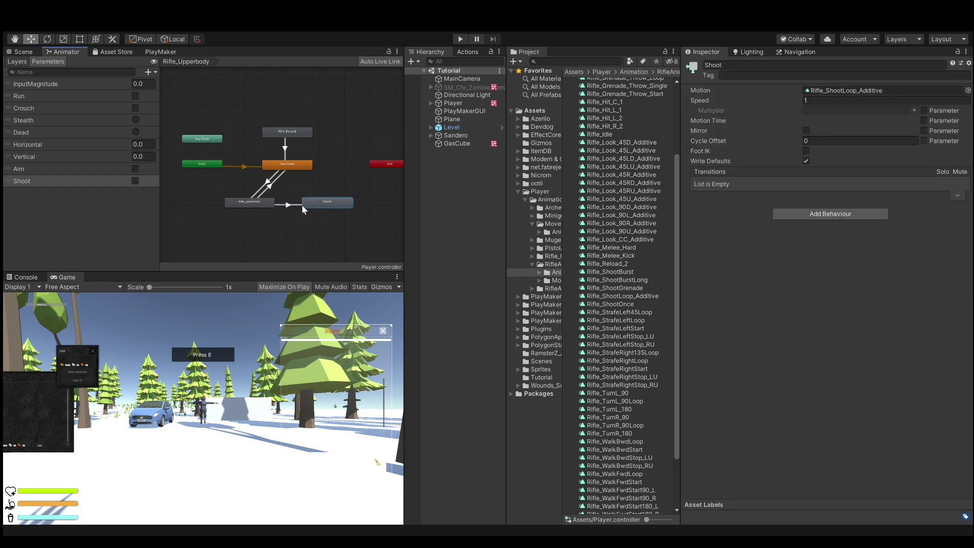
left_click(282, 201)
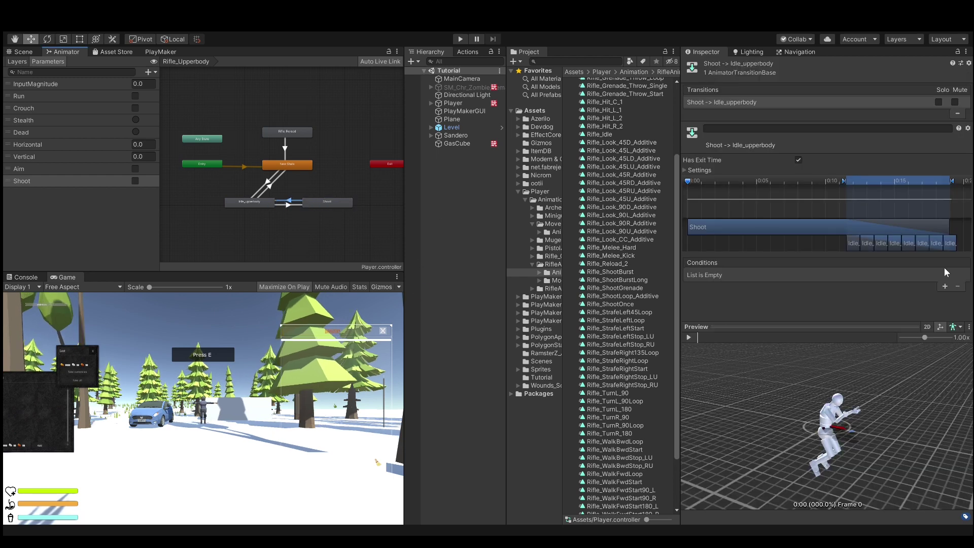
left_click(945, 287)
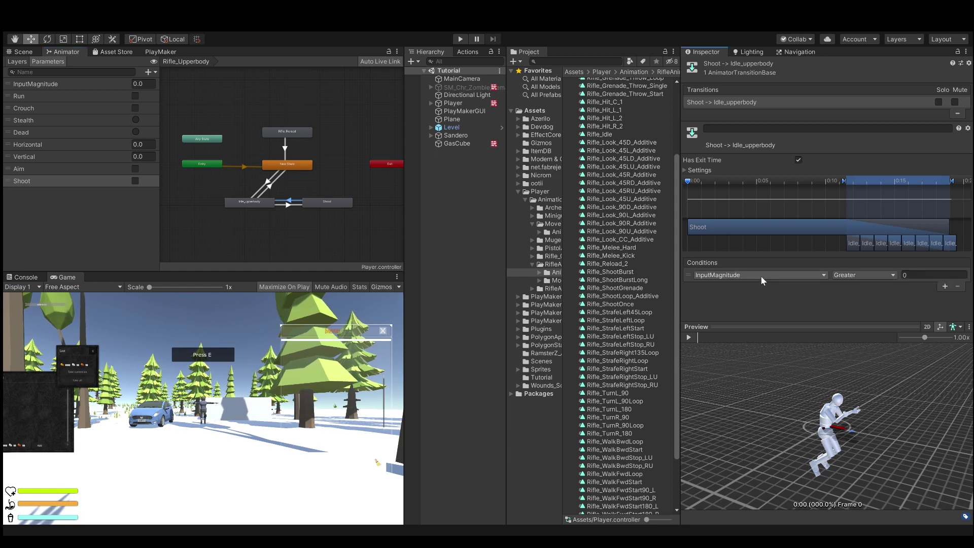
left_click(762, 346)
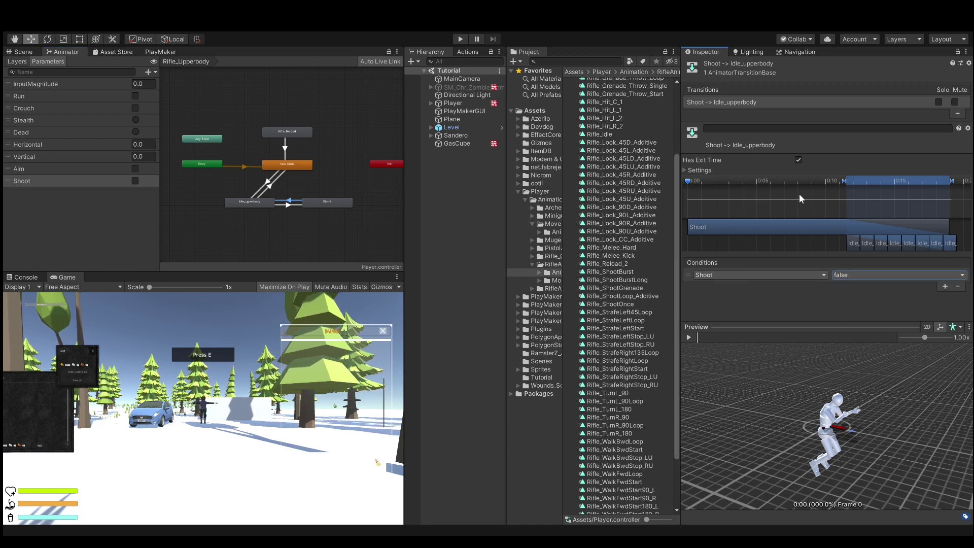
left_click(798, 161)
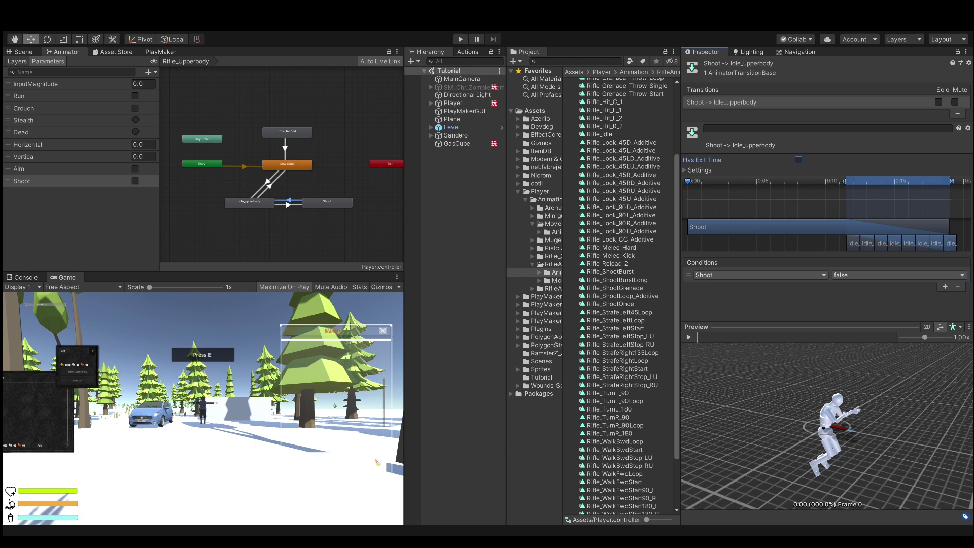
Add a New State→Shoot transition conditioned on Shoot being true, with Has Exit Time off
right_click(304, 169)
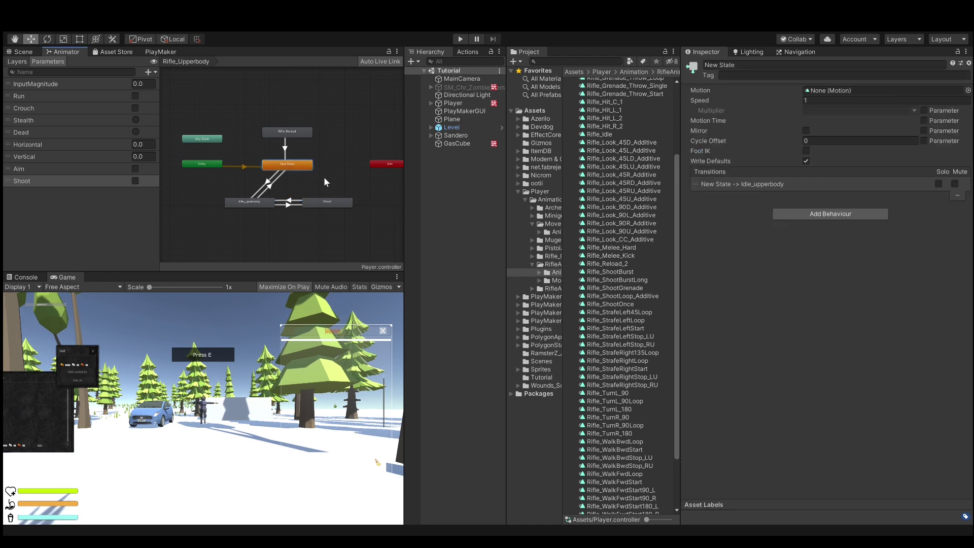
left_click(324, 176)
left_click(335, 203)
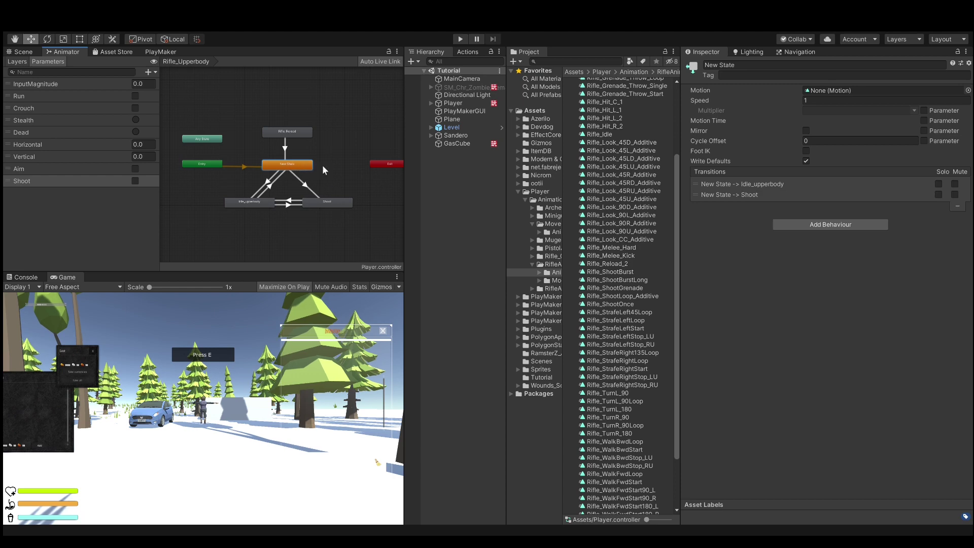
left_click(310, 193)
left_click(945, 286)
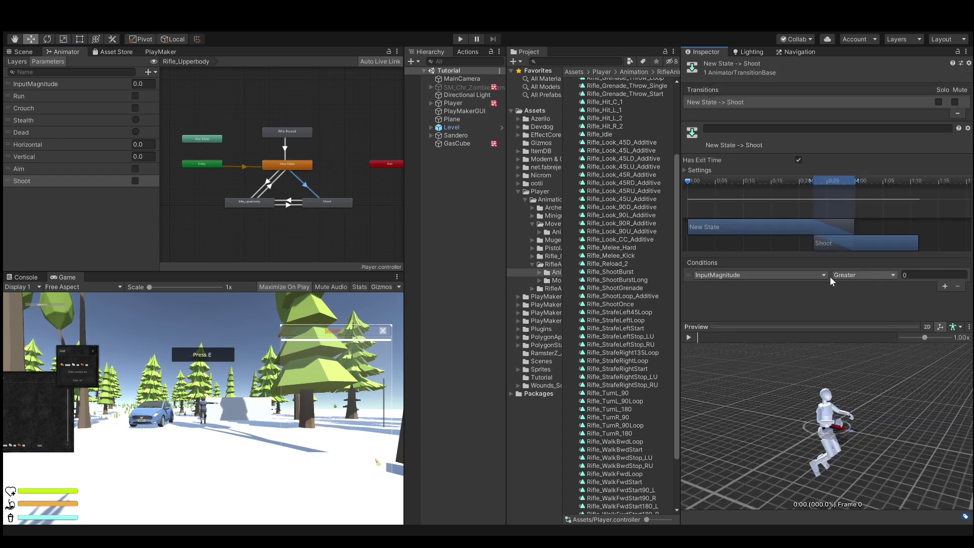
left_click(759, 275)
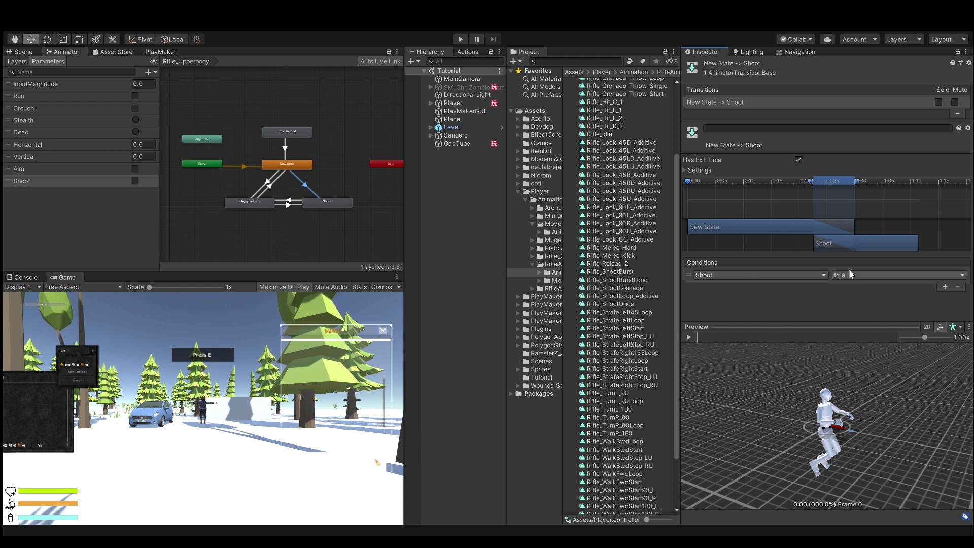
left_click(720, 357)
left_click(799, 160)
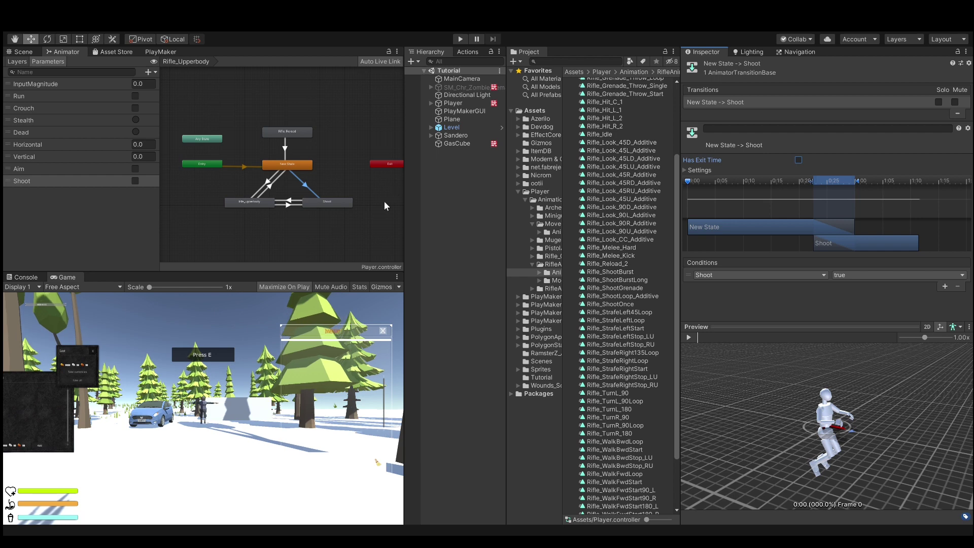
Add a Shoot→New State transition with InputMagnitude Less 0.1 and no exit time
left_click(325, 202)
left_click(307, 166)
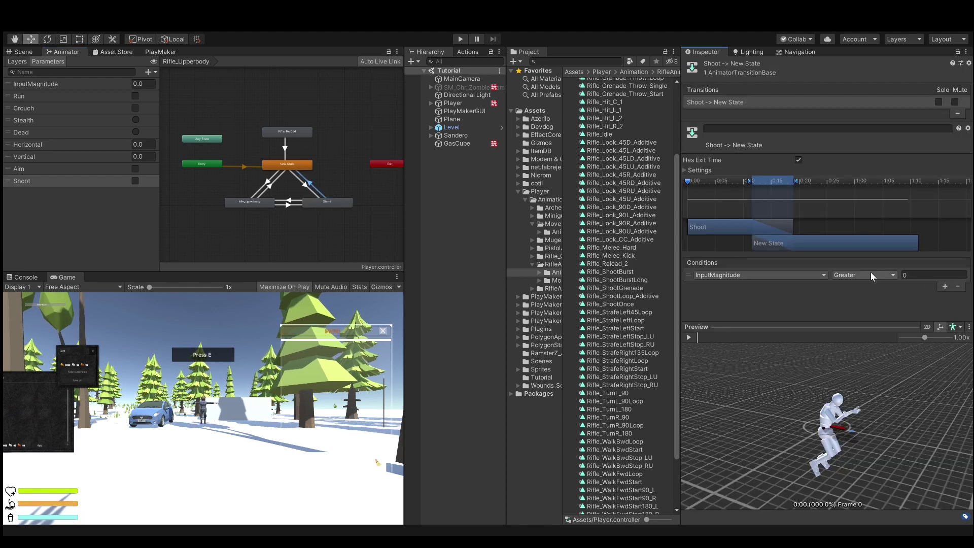
left_click(862, 275)
left_click(862, 285)
left_click(920, 275)
type(".1")
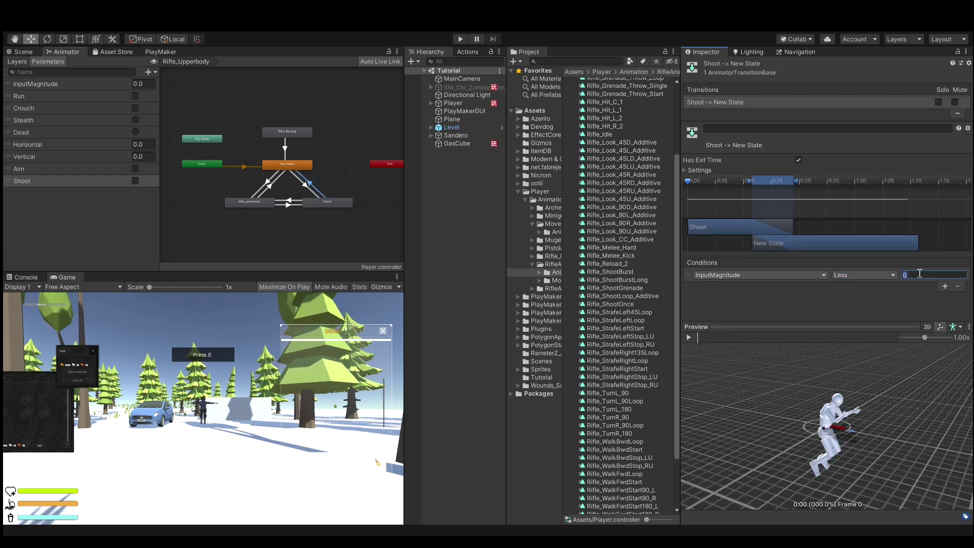
key("Return")
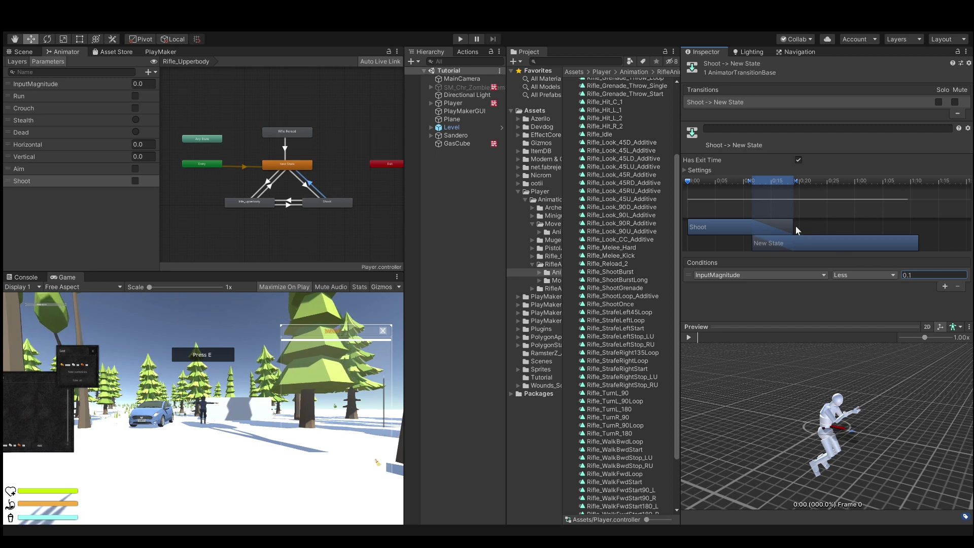
left_click(798, 160)
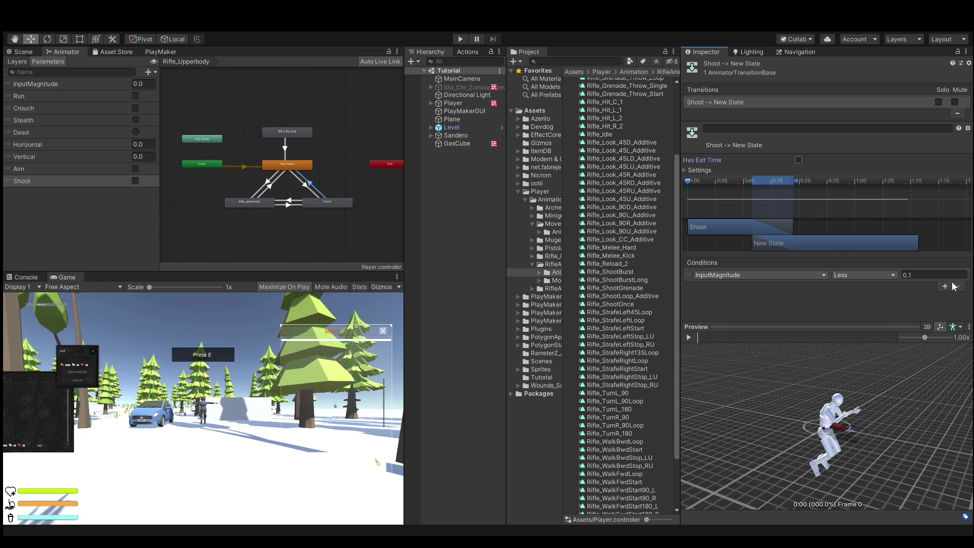
Add another Shoot→New State transition conditioned on Shoot false, without exit time
left_click(310, 201)
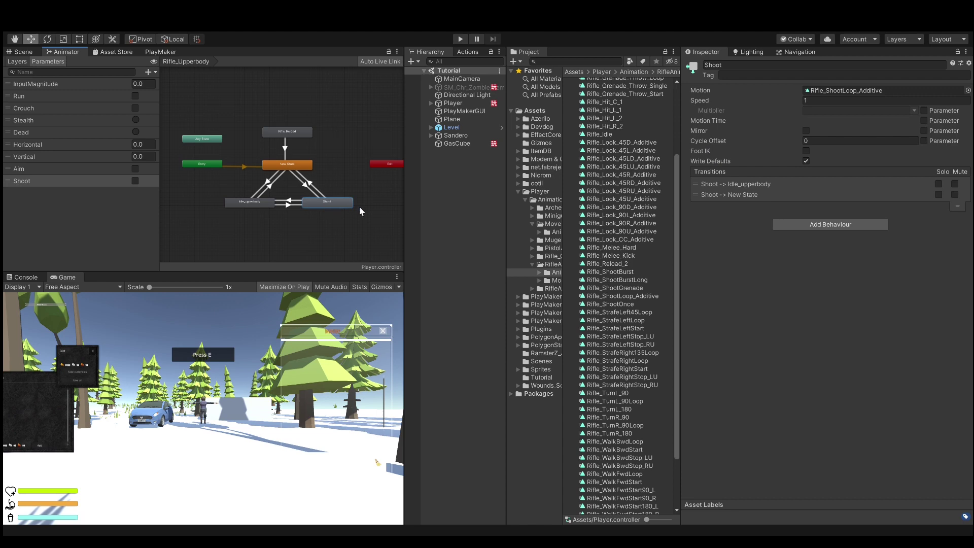
left_click(316, 188)
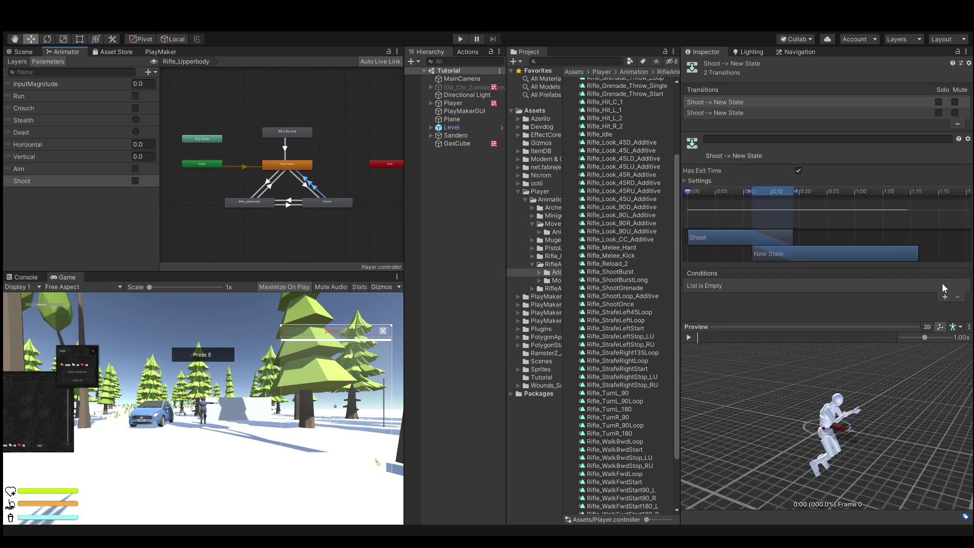
left_click(944, 297)
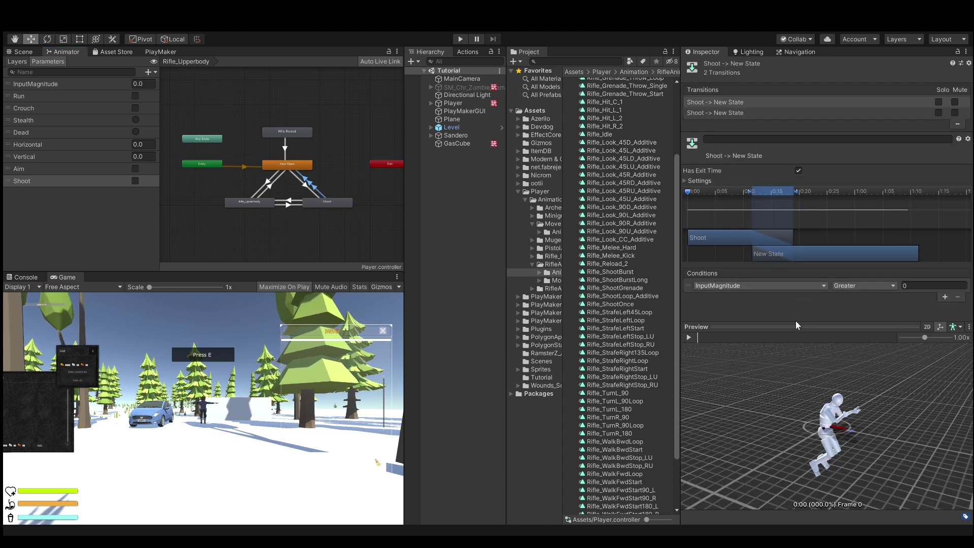
left_click(759, 286)
left_click(741, 363)
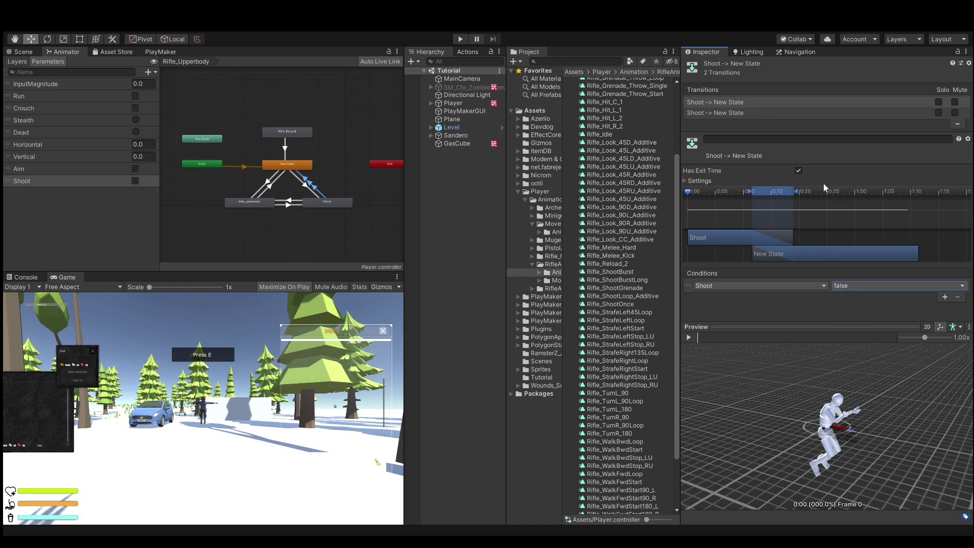
left_click(799, 171)
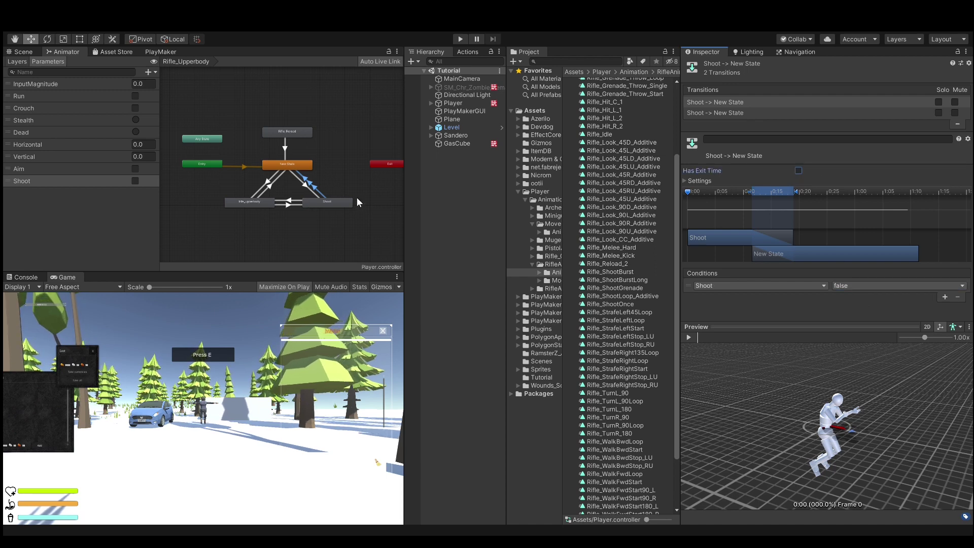
Delete the extra Shoot→New State transition that uses the Shoot condition
left_click(287, 202)
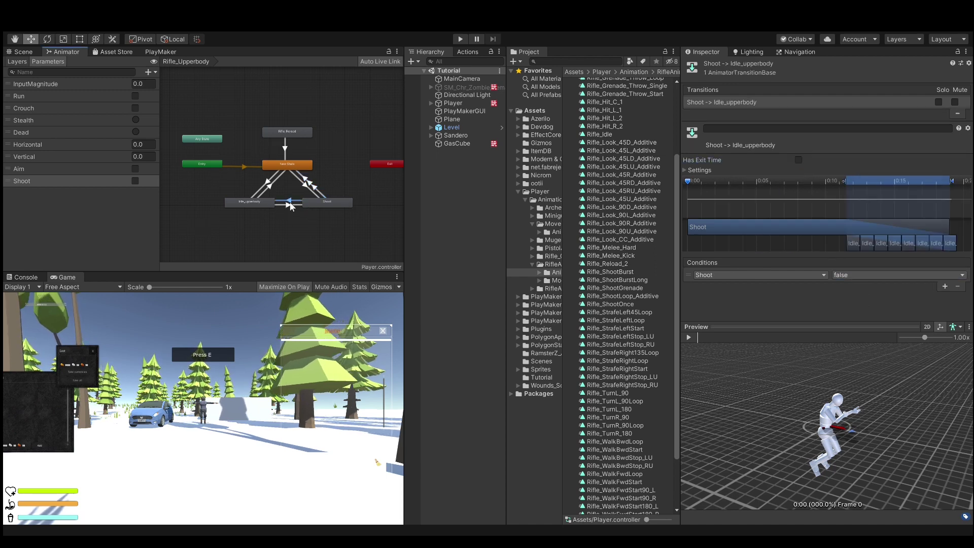
left_click(312, 188)
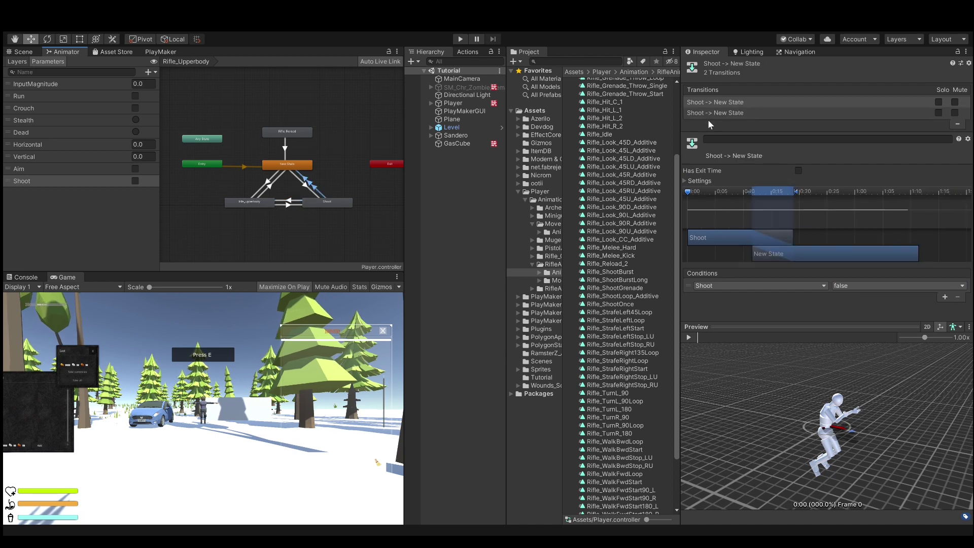
left_click(707, 113)
left_click(740, 102)
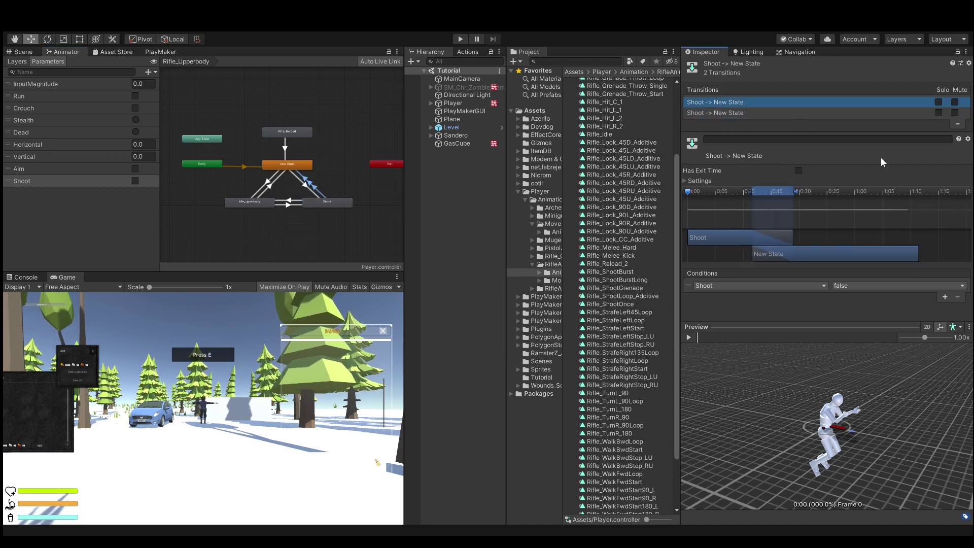
left_click(957, 124)
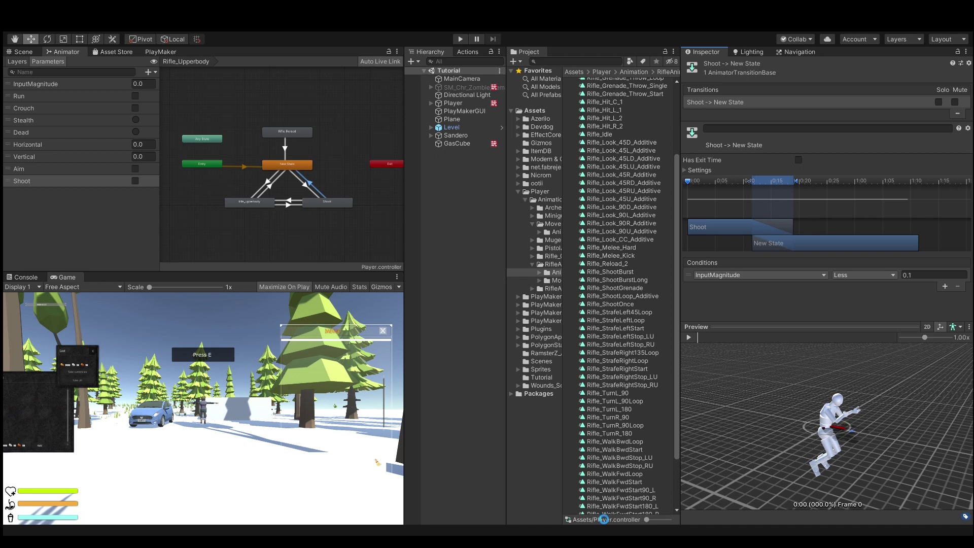
left_click(20, 52)
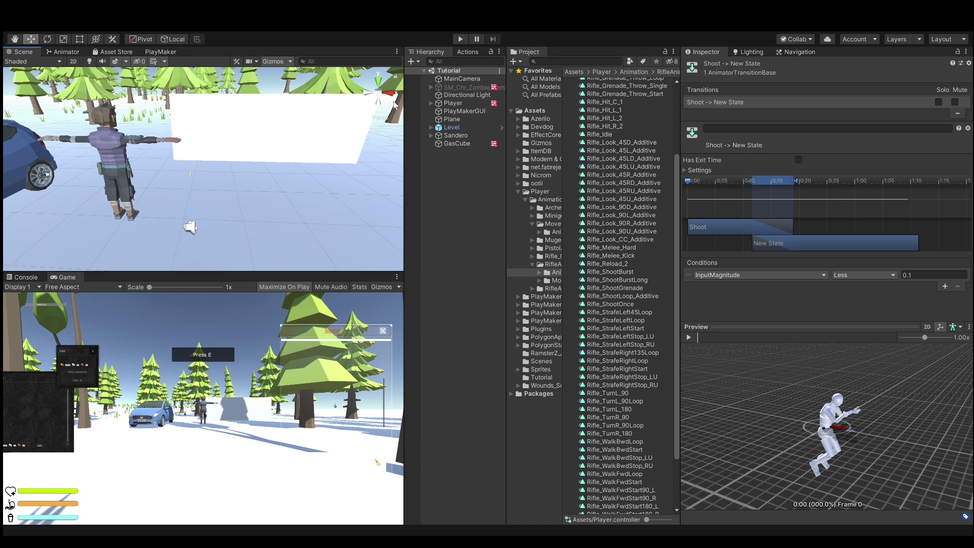
Run the game in Play mode and press I to bring out the character's rifle
left_click(466, 39)
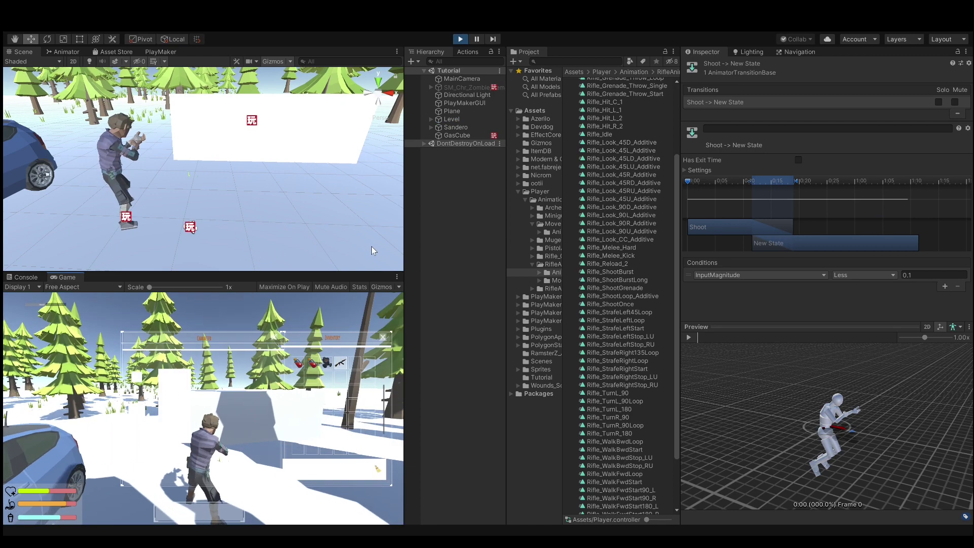
key("i")
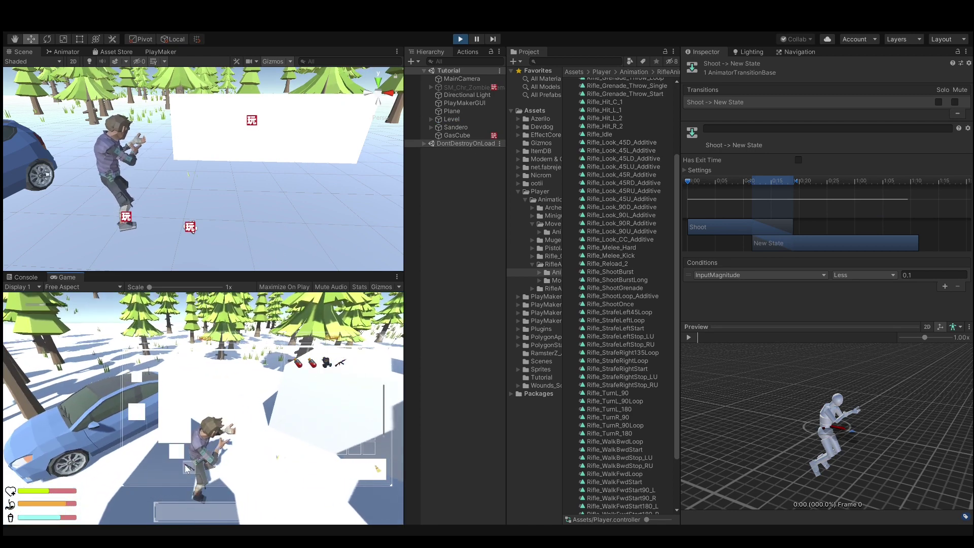
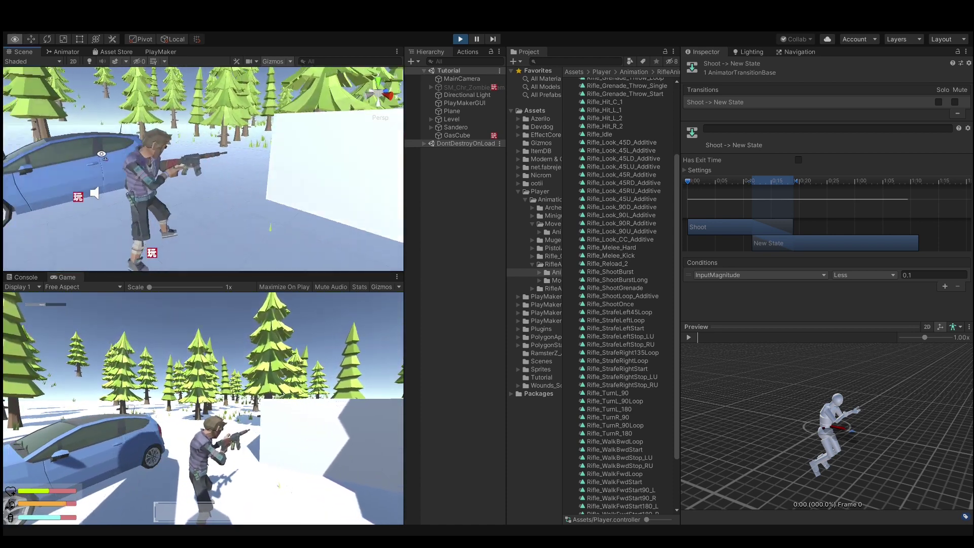
During play, switch the Animator from the upper-body state graph to its Layers list
left_click(260, 374)
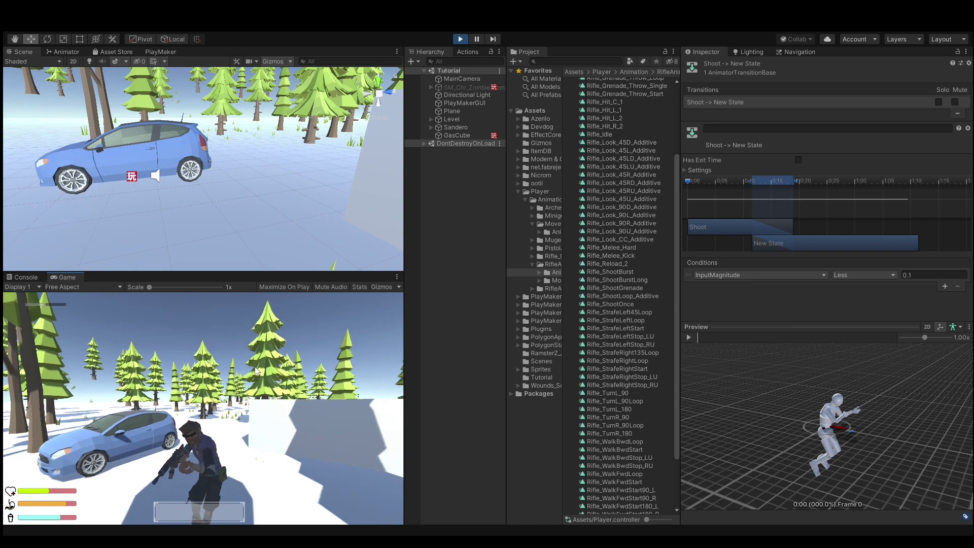
left_click(69, 51)
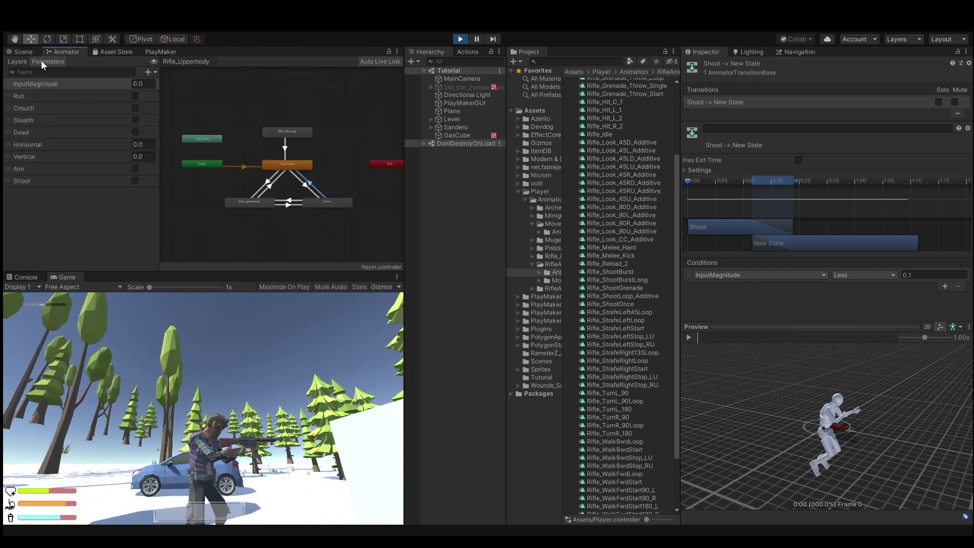
left_click(19, 61)
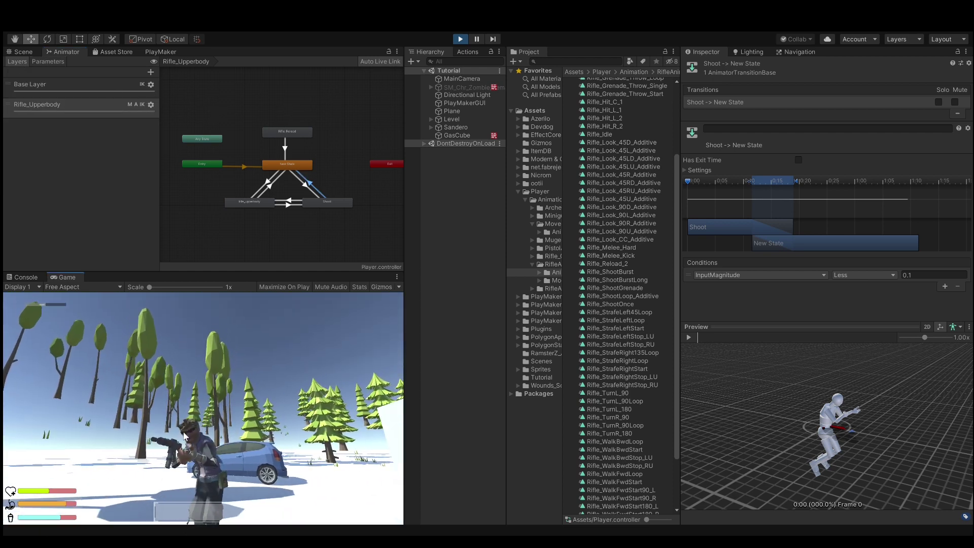
Inspect the runtime PlayerModel under DontDestroyOnLoad > Player, then stop the game
left_click(430, 143)
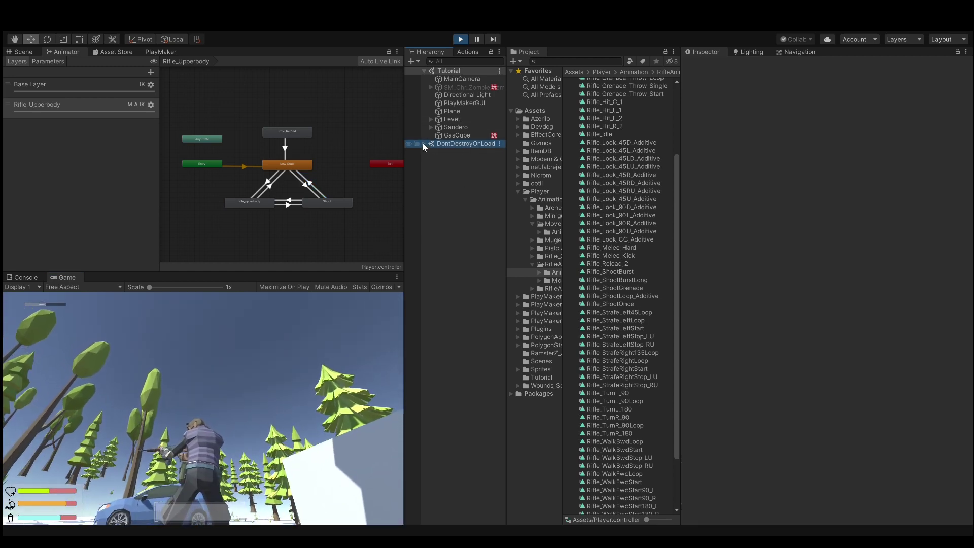
left_click(423, 144)
left_click(430, 151)
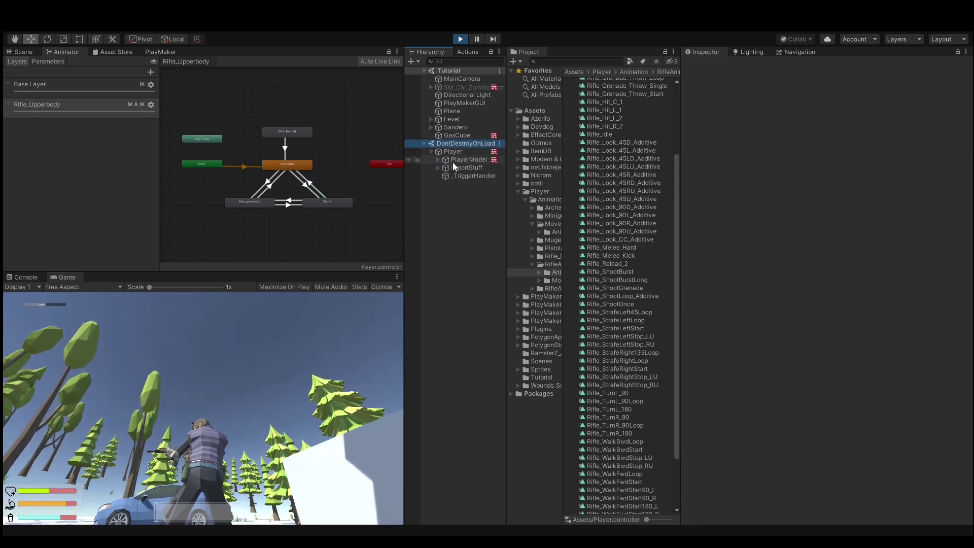
left_click(452, 161)
left_click(439, 159)
left_click(440, 160)
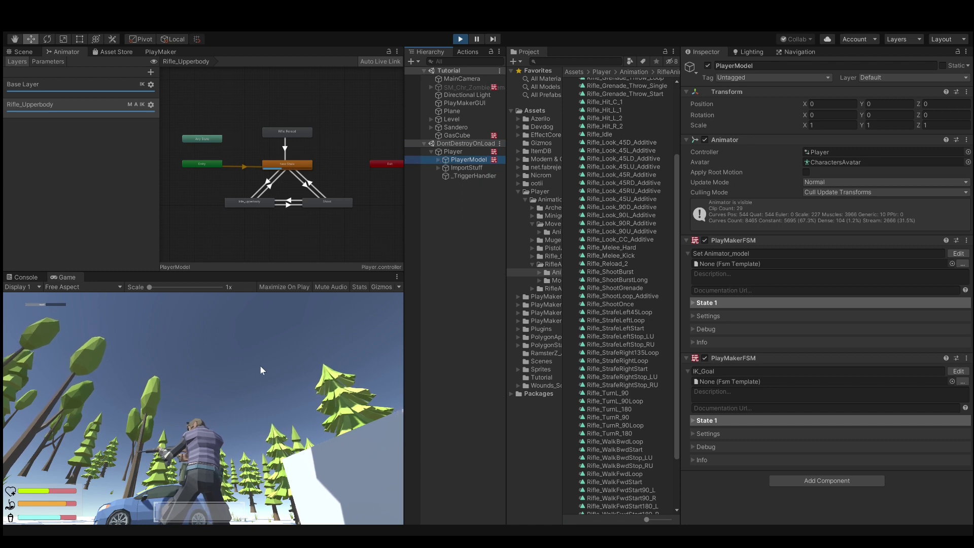
left_click(260, 365)
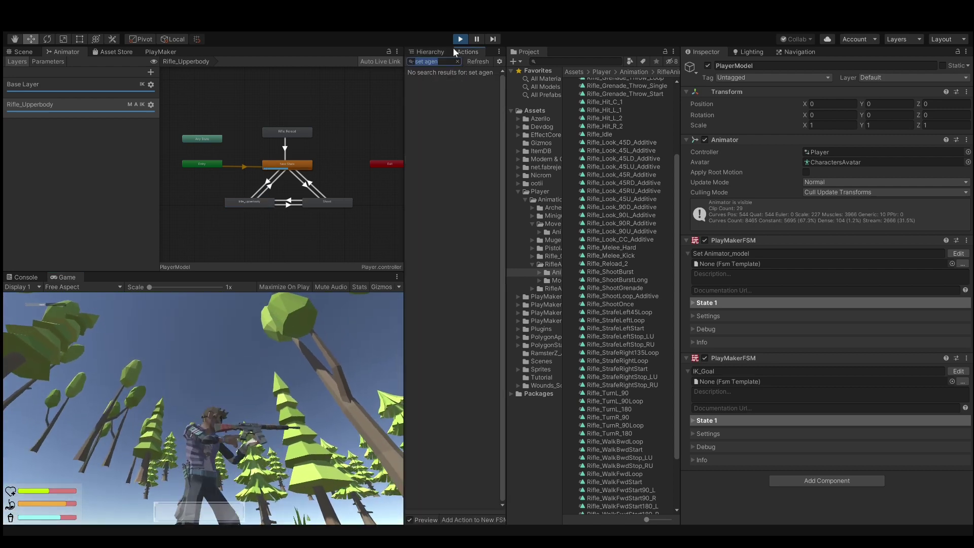
left_click(459, 41)
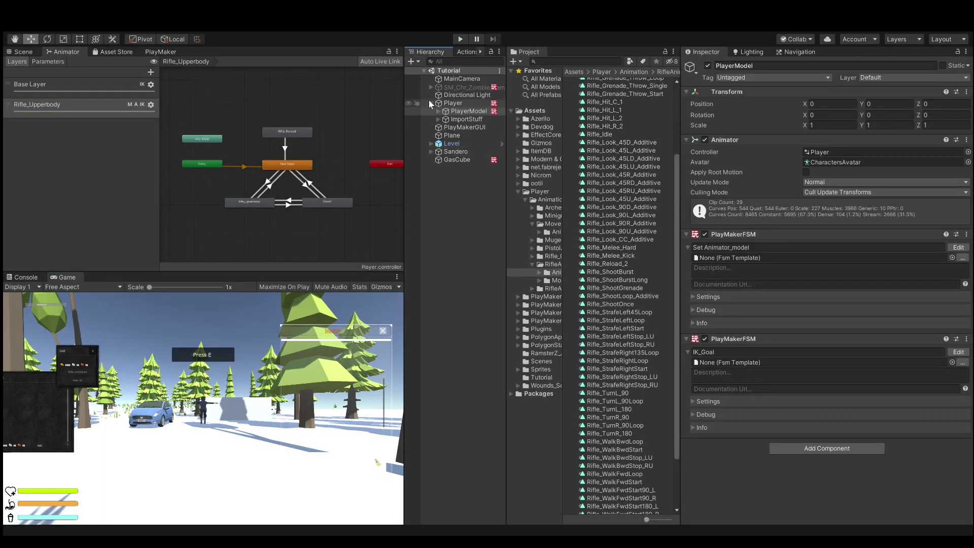
Select the IKHandling script in Assets and read through its OnAnimatorIK hand-weight code
left_click(430, 103)
left_click(432, 103)
left_click(533, 111)
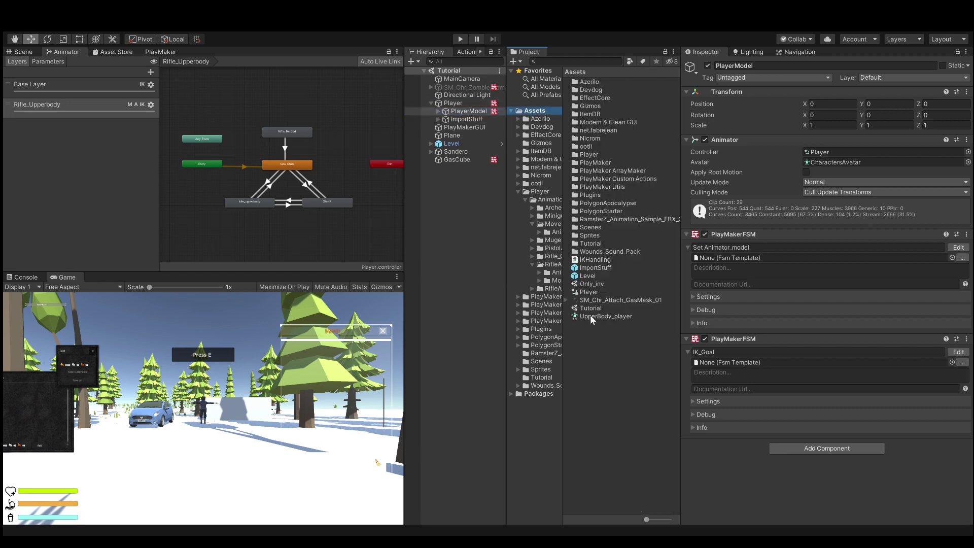
left_click(580, 261)
scroll(886, 299, "down", 2)
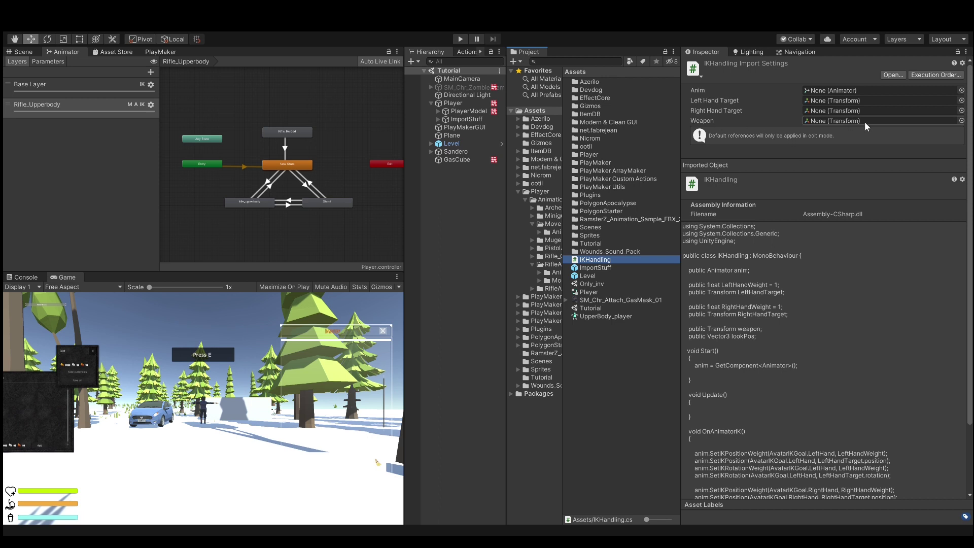
scroll(804, 296, "down", 3)
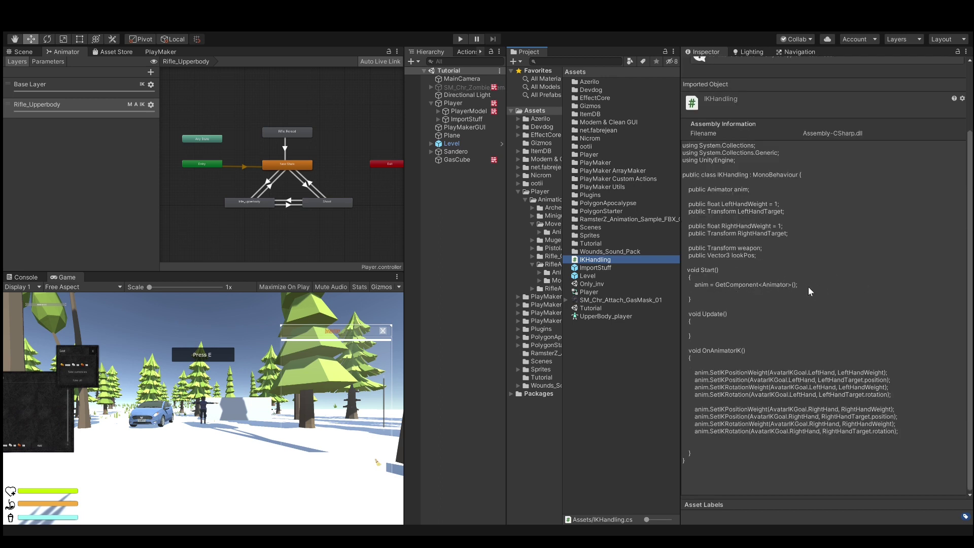
scroll(794, 162, "up", 3)
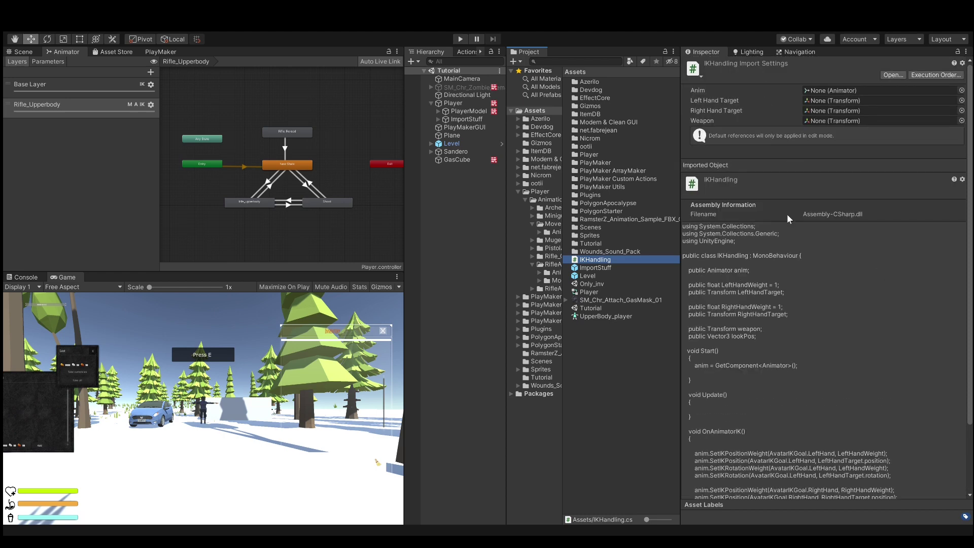
scroll(812, 285, "down", 3)
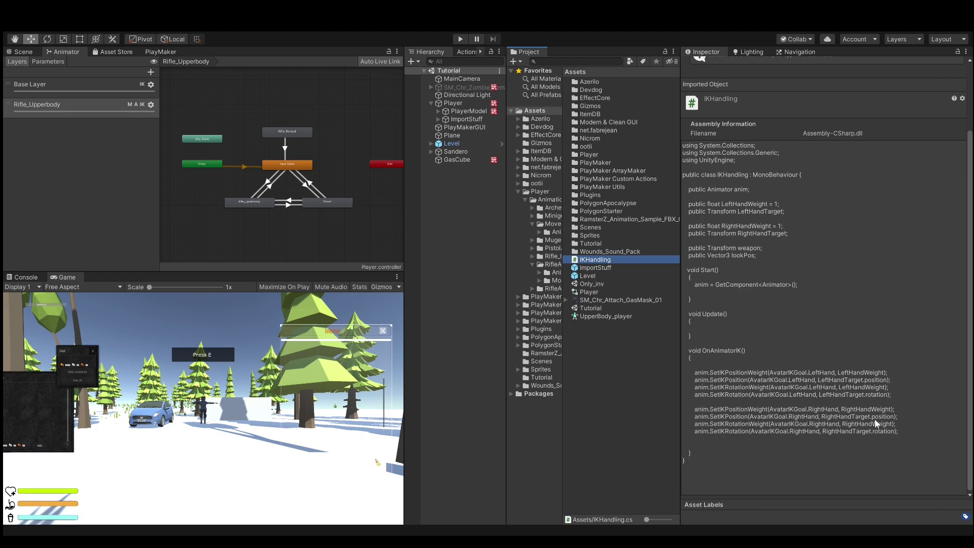
scroll(882, 299, "up", 3)
scroll(813, 223, "down", 3)
Add IKHandling to PlayerModel and assign PlayerModel's Animator to its Anim field
left_click(453, 103)
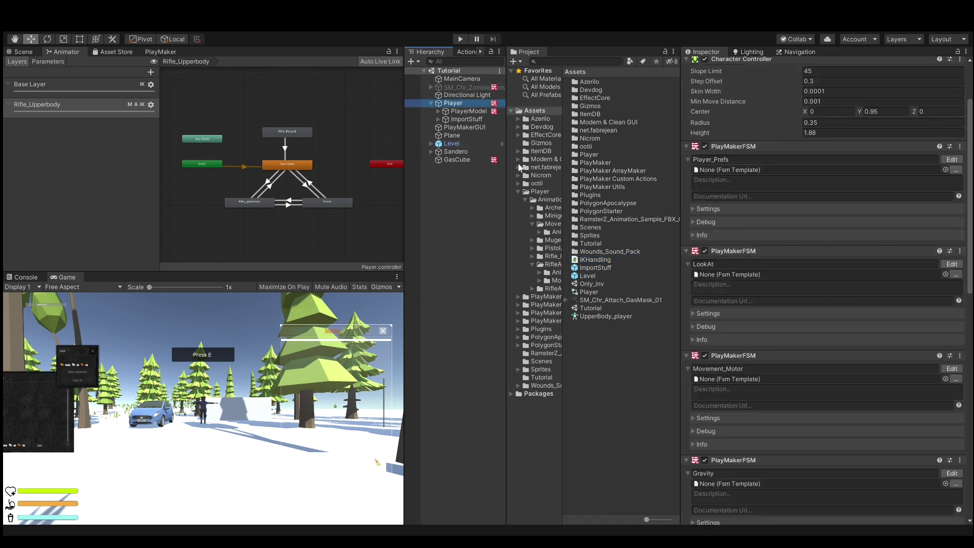
left_click(483, 110)
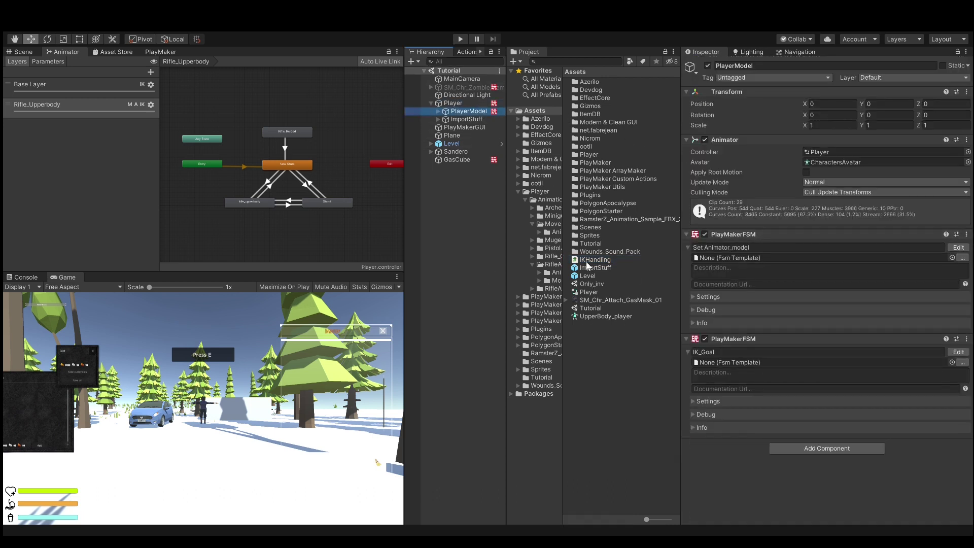
left_click_drag(586, 260, 720, 446)
scroll(805, 393, "down", 2)
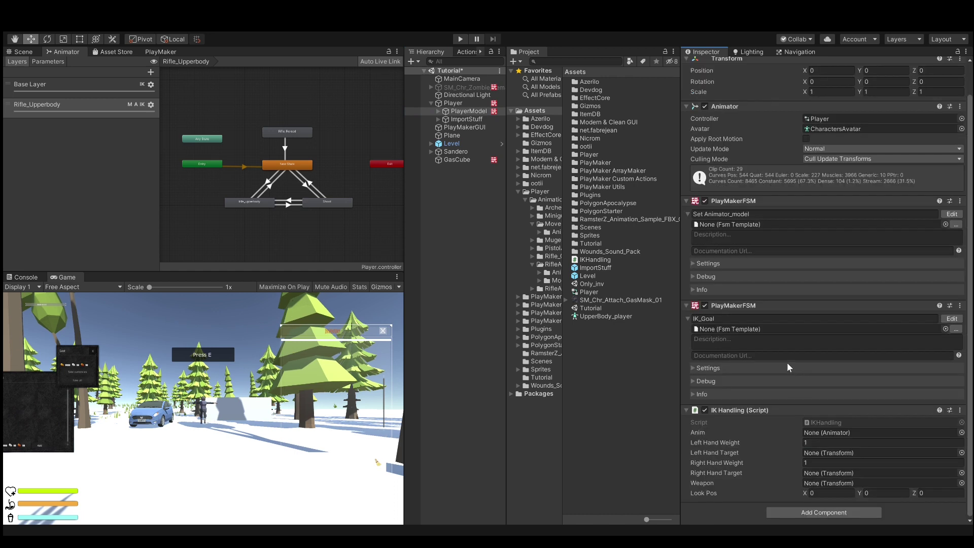
mouse_move(755, 107)
left_mouse_down()
mouse_move(819, 373)
mouse_move(823, 429)
left_mouse_up()
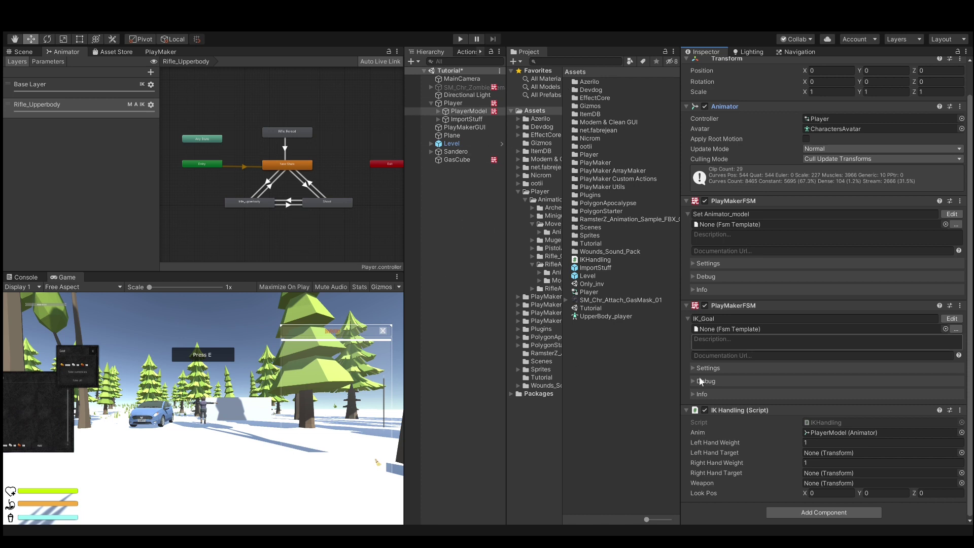
Widen the Hierarchy and expand PlayerModel's bones down through Spine_01, Spine_02 and Spine_03
left_click(438, 121)
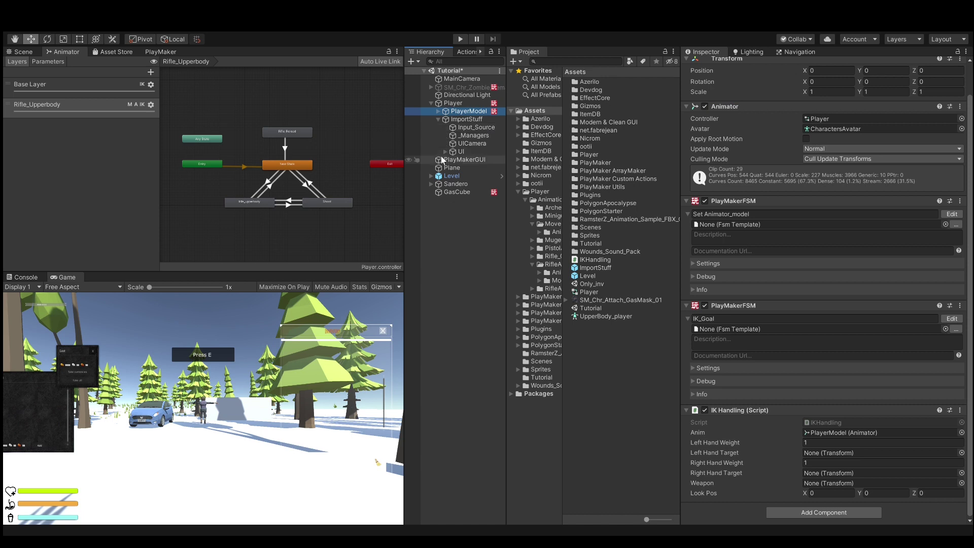
left_click(438, 120)
left_click(439, 111)
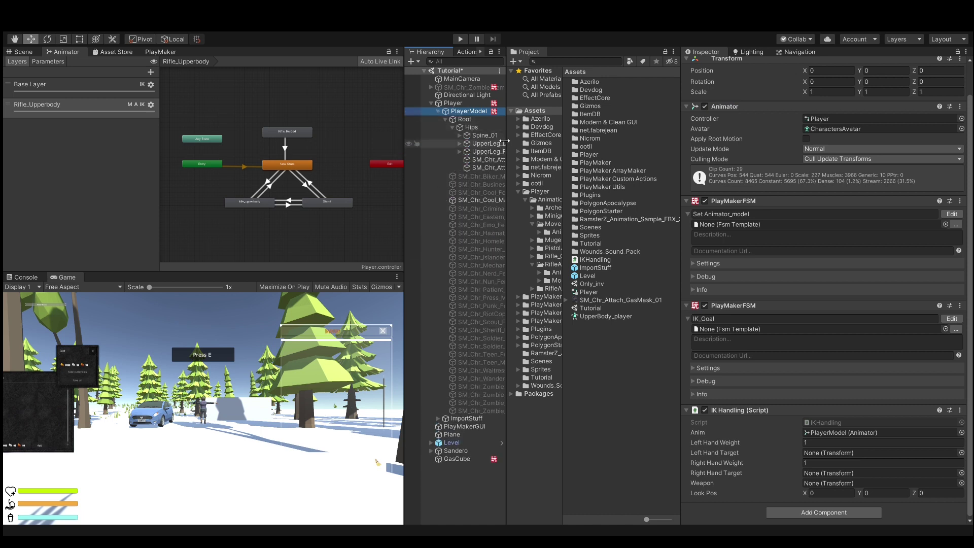
left_click_drag(507, 229, 561, 291)
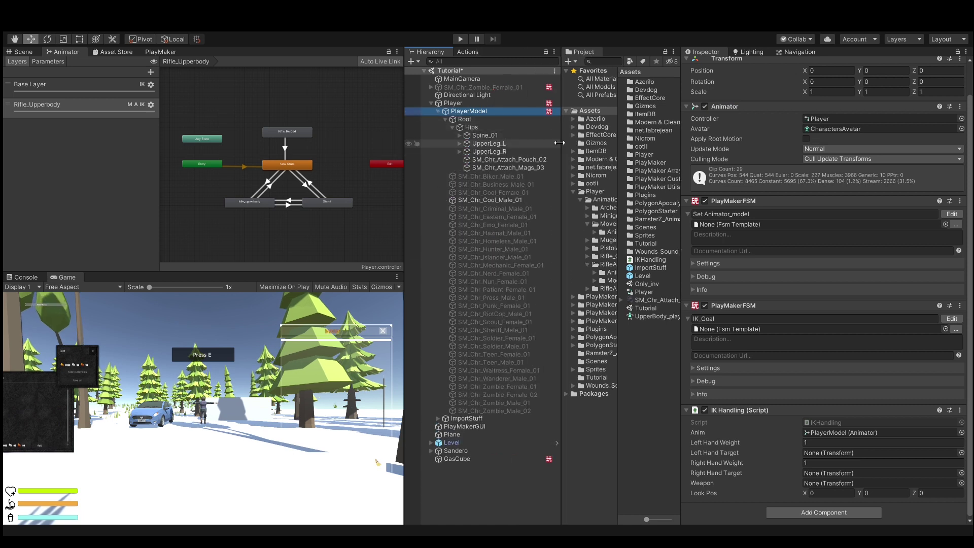
left_click(459, 143)
left_click(458, 144)
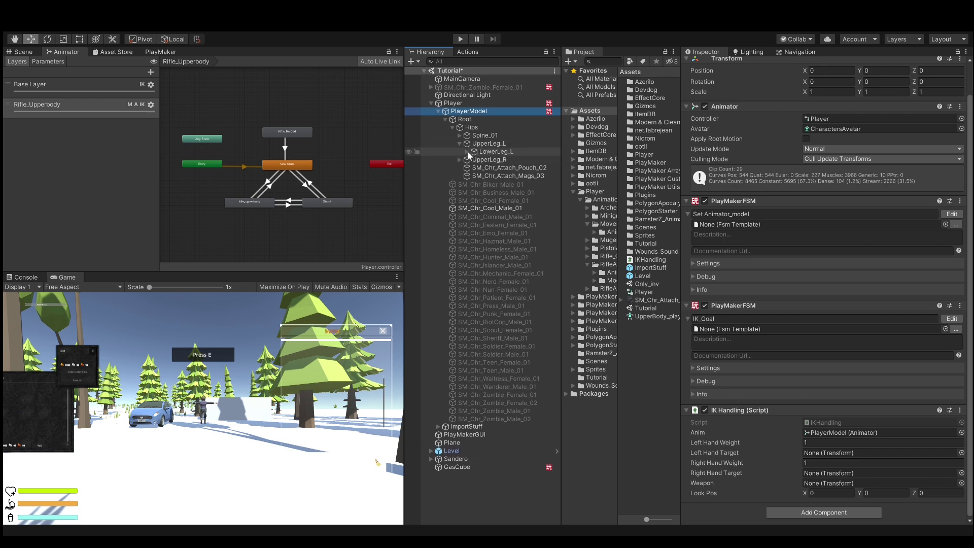
left_click(460, 135)
left_click(464, 144)
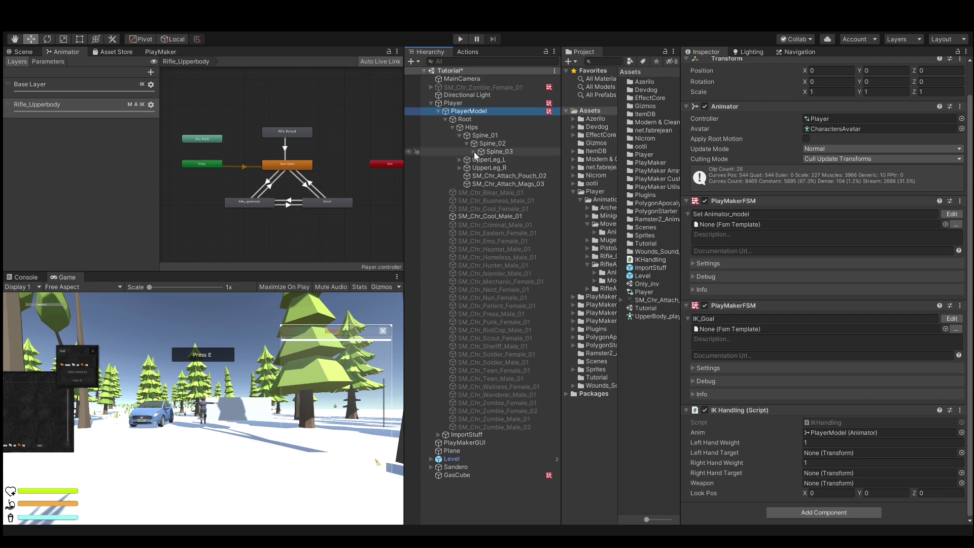
left_click(473, 151)
Expand Clavicle_R > Shoulder_R > Elbow_R > Hand_R > Weapon_Holder > Test_rifle to reveal both IK targets
left_click(480, 176)
left_click(479, 176)
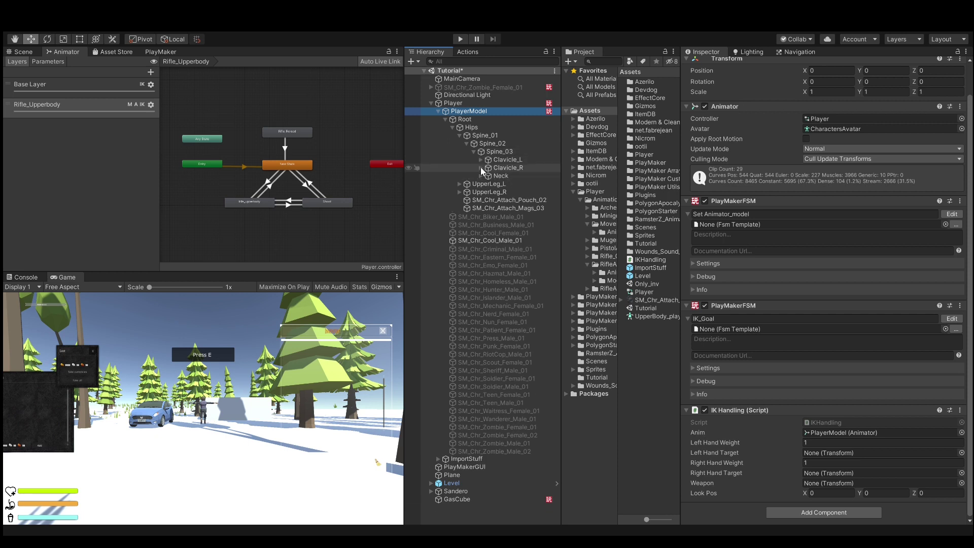
left_click(480, 167)
left_click(492, 177)
left_click(494, 184)
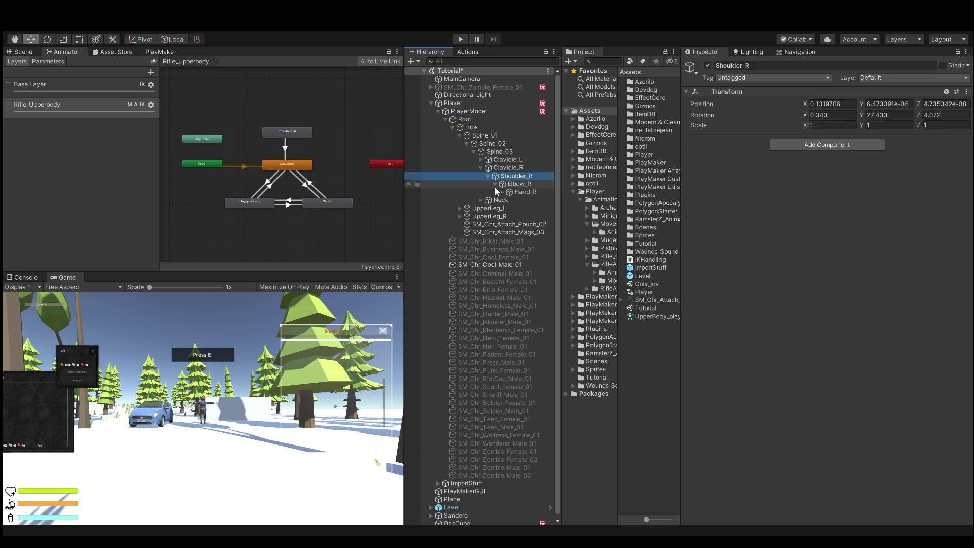
left_click(502, 192)
left_click_drag(562, 220, 648, 222)
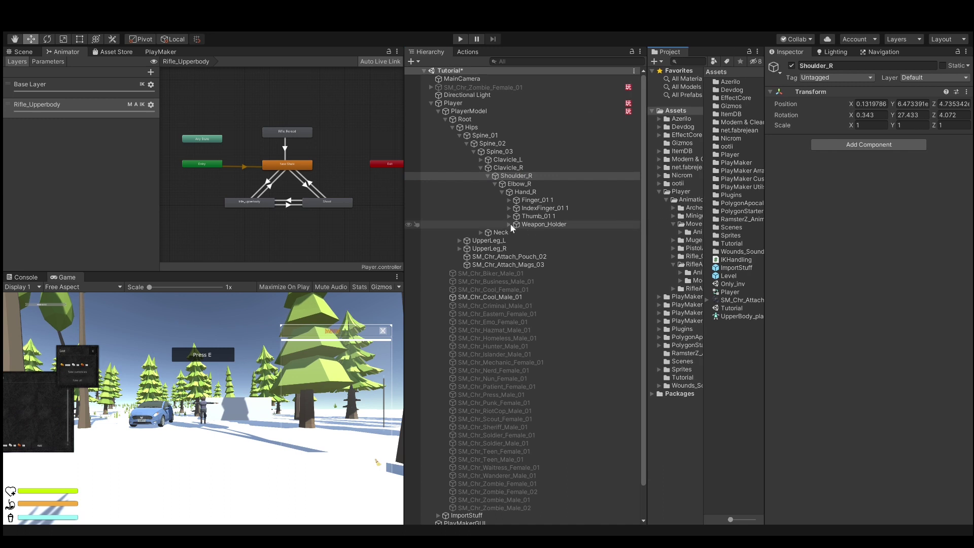
left_click(510, 224)
left_click(532, 224)
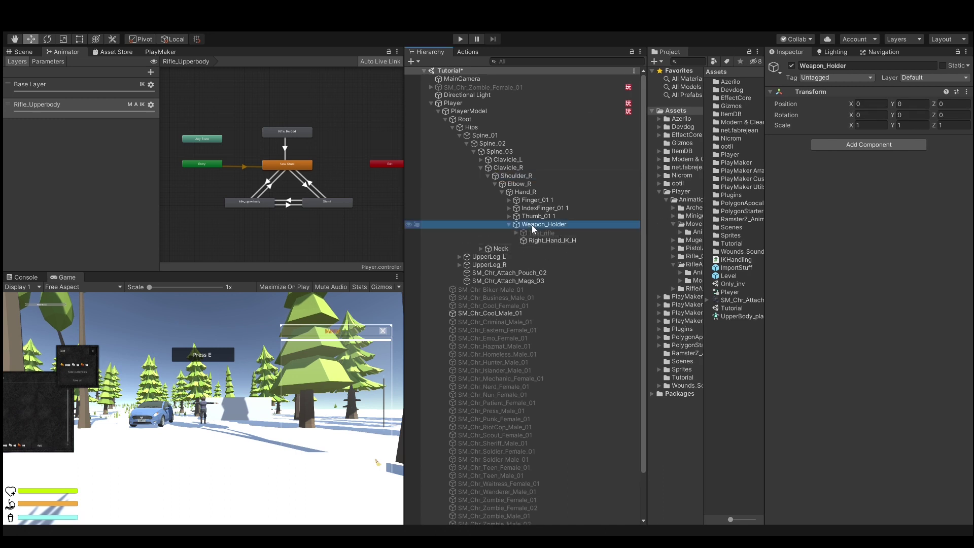
left_click(553, 241)
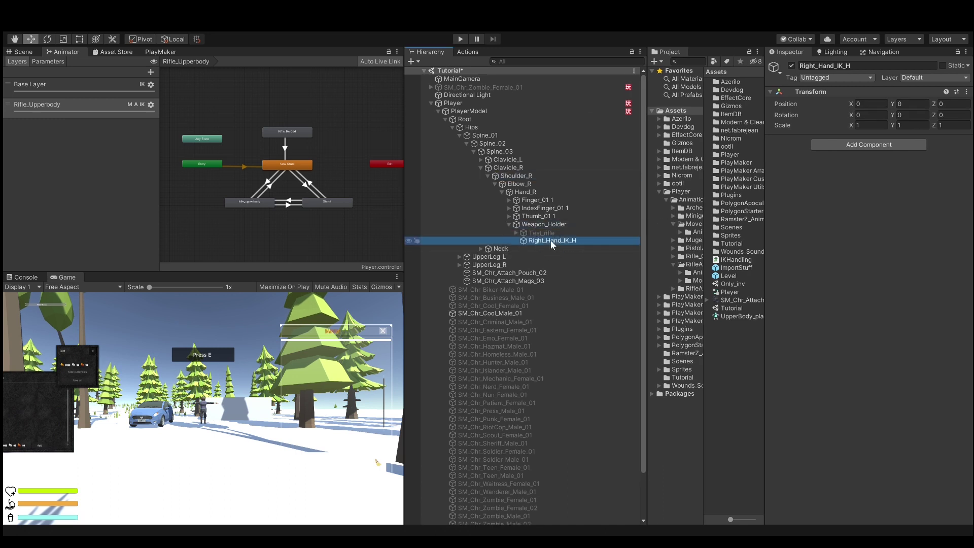
left_click(516, 233)
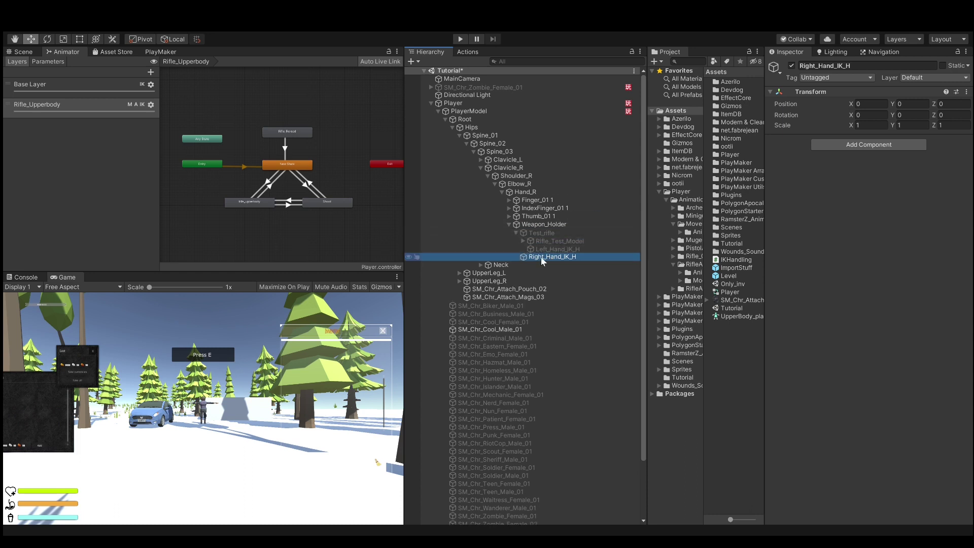
left_click(461, 101)
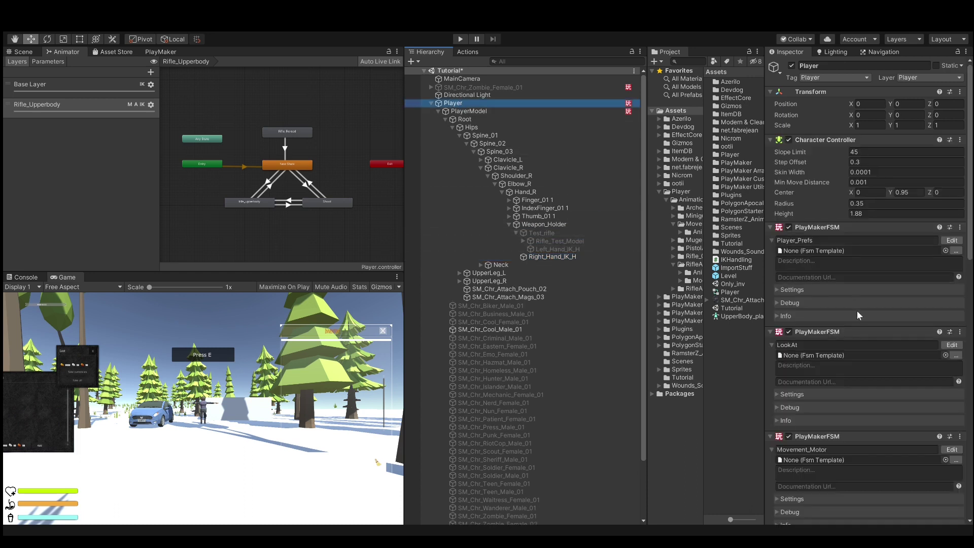
Fill IK Handling's Right Hand Target, Weapon and Left Hand Target with Right_Hand_IK_H, Test_rifle and Left_Hand_IK_H
scroll(854, 337, "down", 10)
left_click(479, 112)
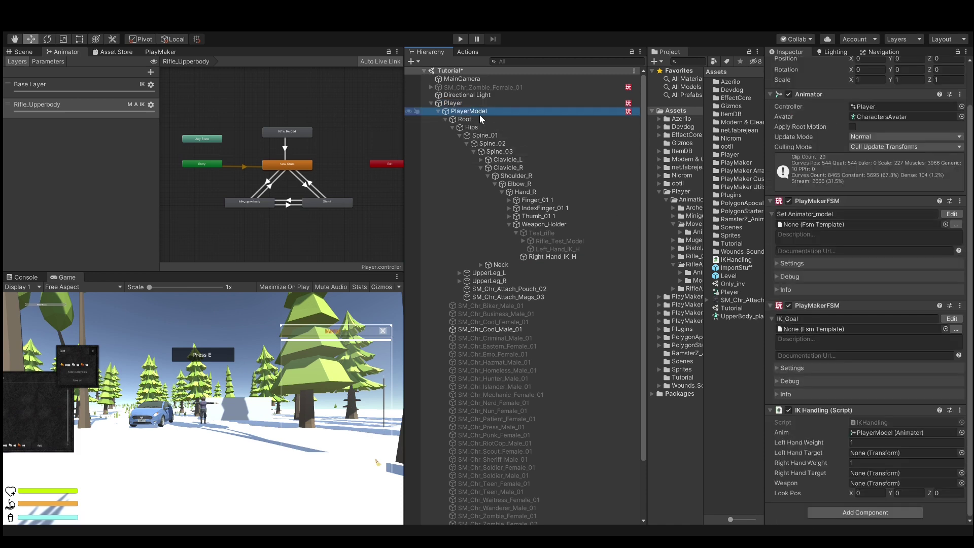
mouse_move(552, 254)
left_mouse_down()
mouse_move(849, 467)
mouse_move(872, 473)
left_mouse_up()
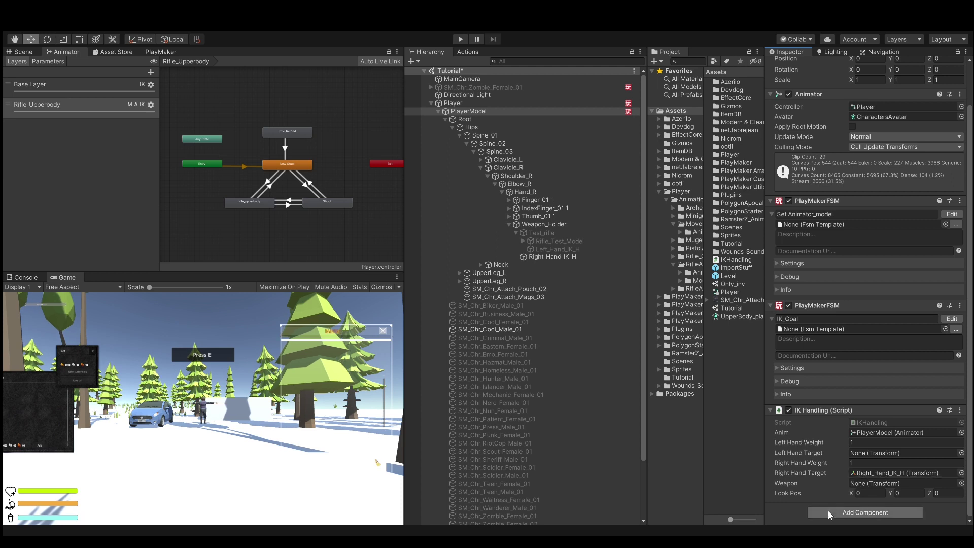
left_click_drag(553, 257, 920, 482)
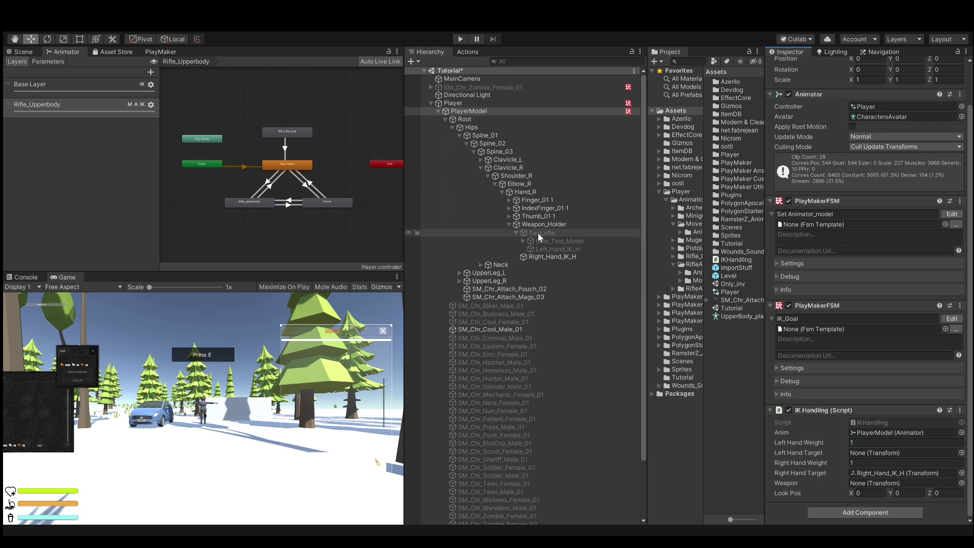
left_click_drag(538, 233, 854, 483)
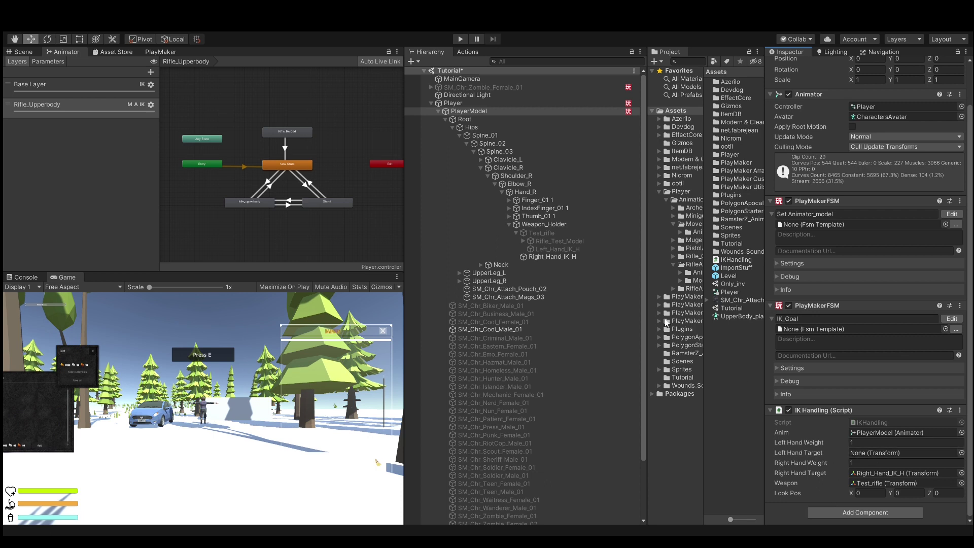
left_click_drag(565, 249, 868, 453)
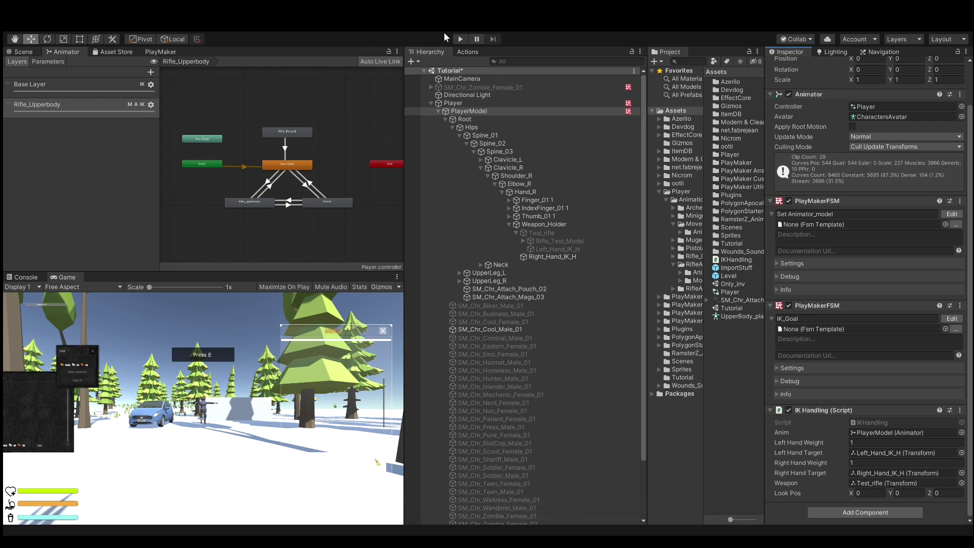
In play mode, drag Left_Hand_IK_H down in the Scene view to bend the arm, then stop
left_click(460, 40)
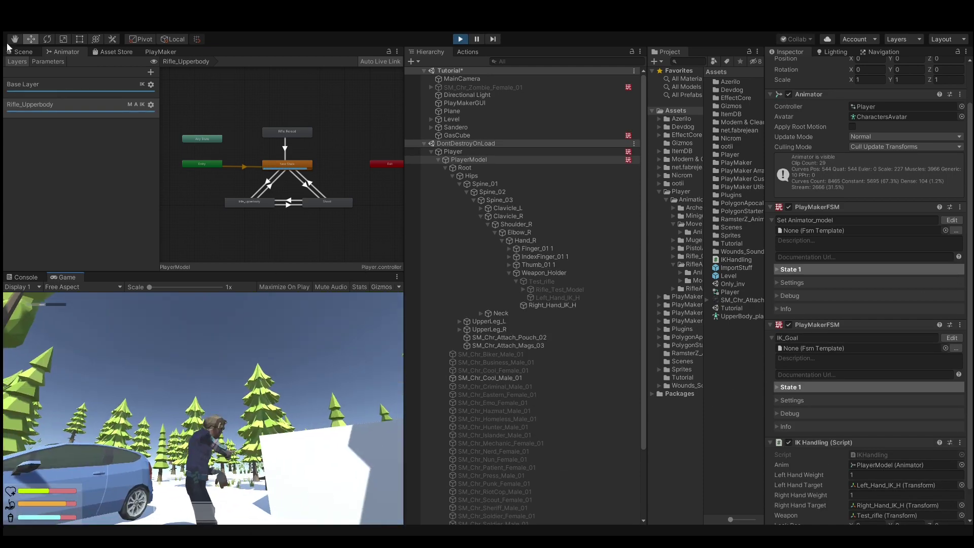
left_click(23, 51)
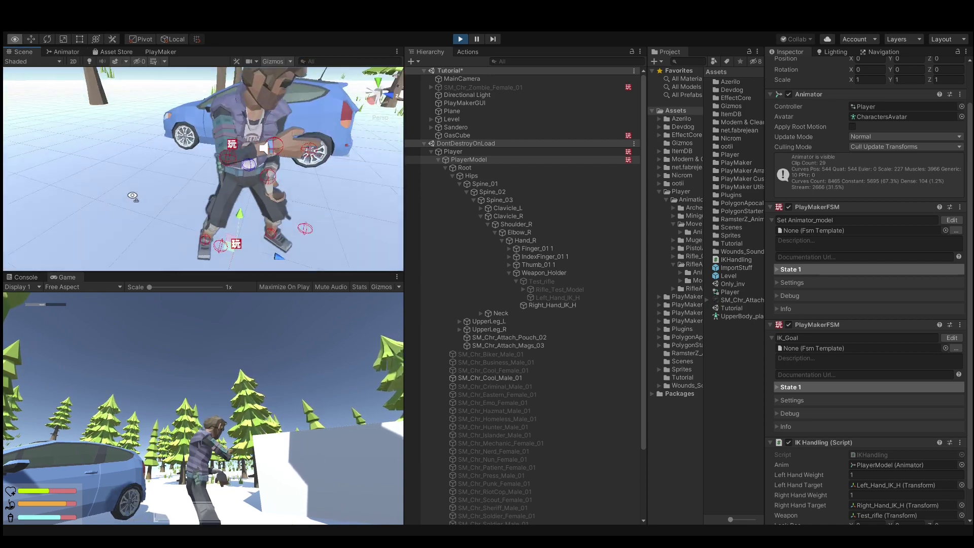
left_click_drag(244, 146, 883, 164, "alt")
mouse_move(824, 166)
left_mouse_down("alt")
mouse_move(230, 167)
mouse_move(388, 158)
mouse_move(403, 167)
left_mouse_up("alt")
left_click(554, 299)
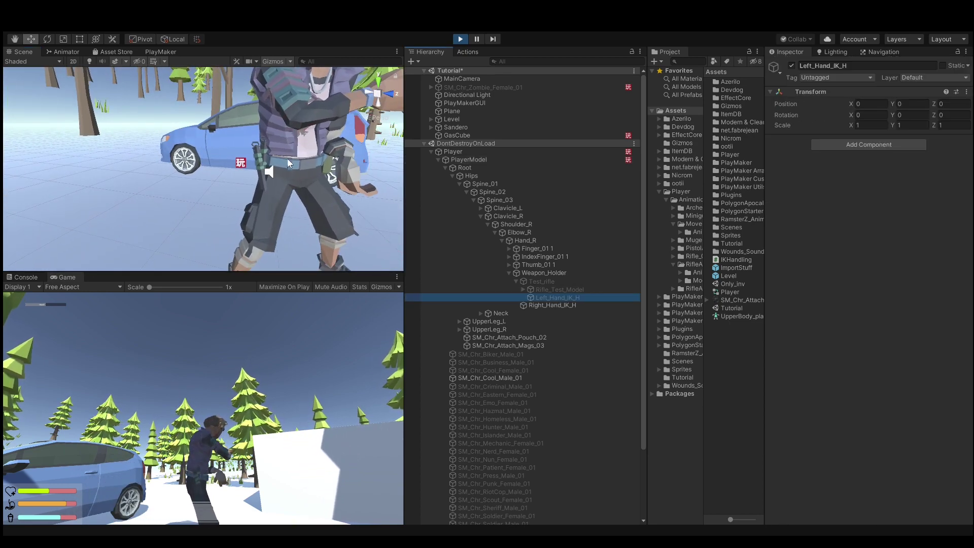
mouse_move(196, 227)
left_mouse_down("alt")
mouse_move(183, 251)
mouse_move(179, 50)
left_mouse_up("alt")
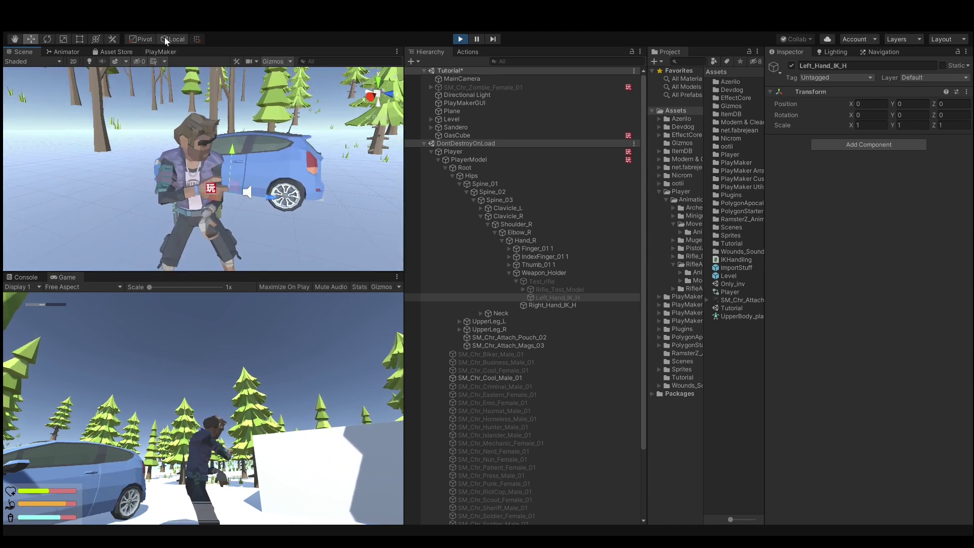
mouse_move(234, 161)
left_mouse_down()
mouse_move(234, 174)
mouse_move(235, 142)
left_mouse_up()
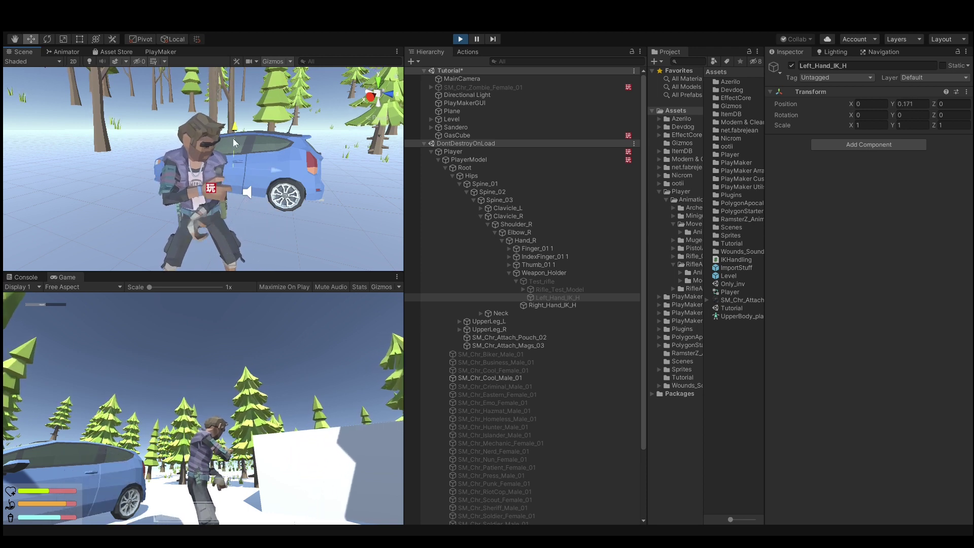
mouse_move(234, 141)
left_mouse_down()
mouse_move(257, 261)
mouse_move(38, 190)
mouse_move(172, 176)
left_mouse_up()
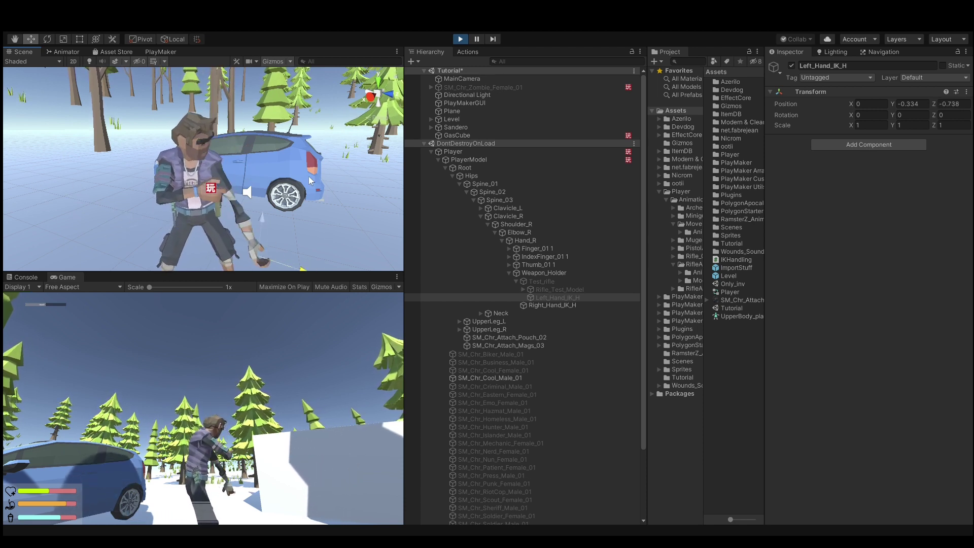
key("ctrl+p")
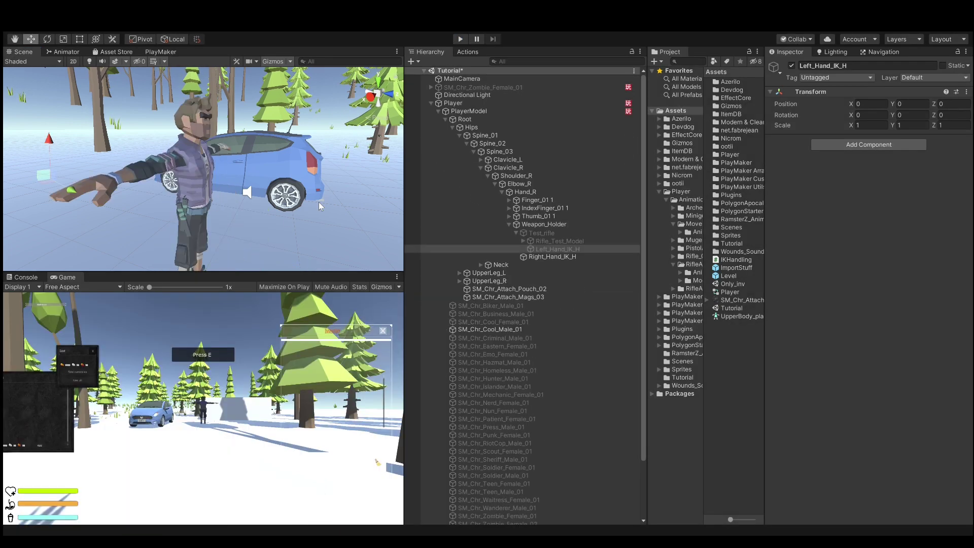
Select Test_rifle in the Hierarchy to show its transform in the Inspector
left_click(539, 234)
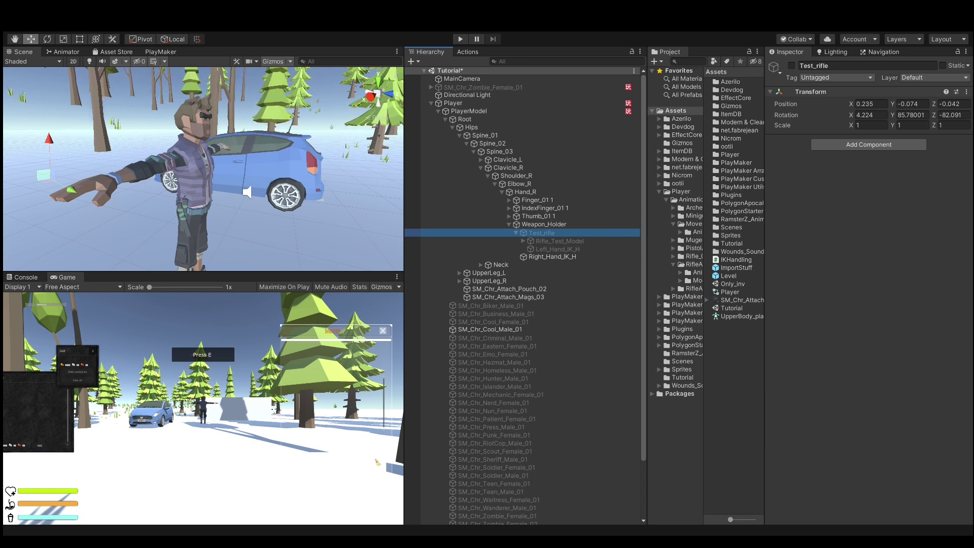
Add a PlayMakerFSM named 'Set IK Hands' to Test_rifle and open it in an enlarged editor
left_click(833, 184)
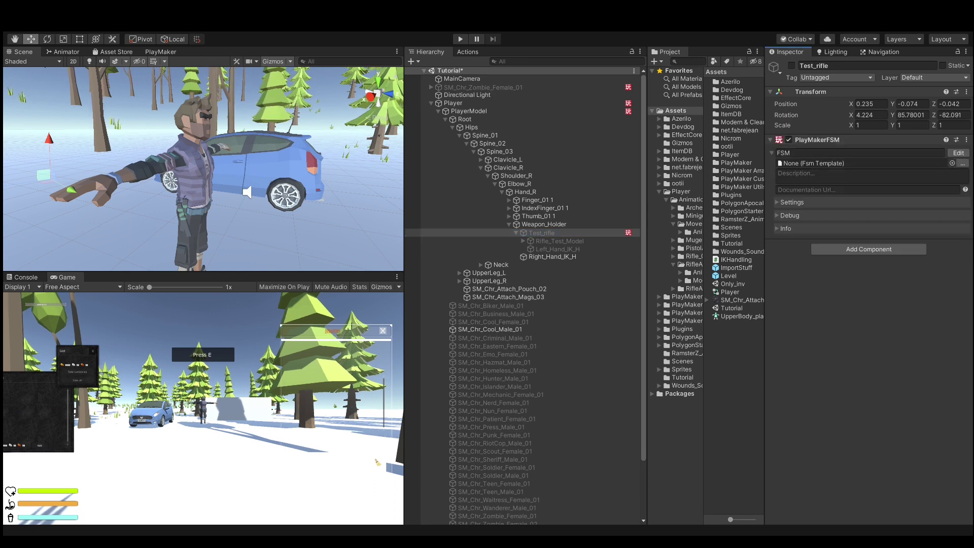
left_click(798, 153)
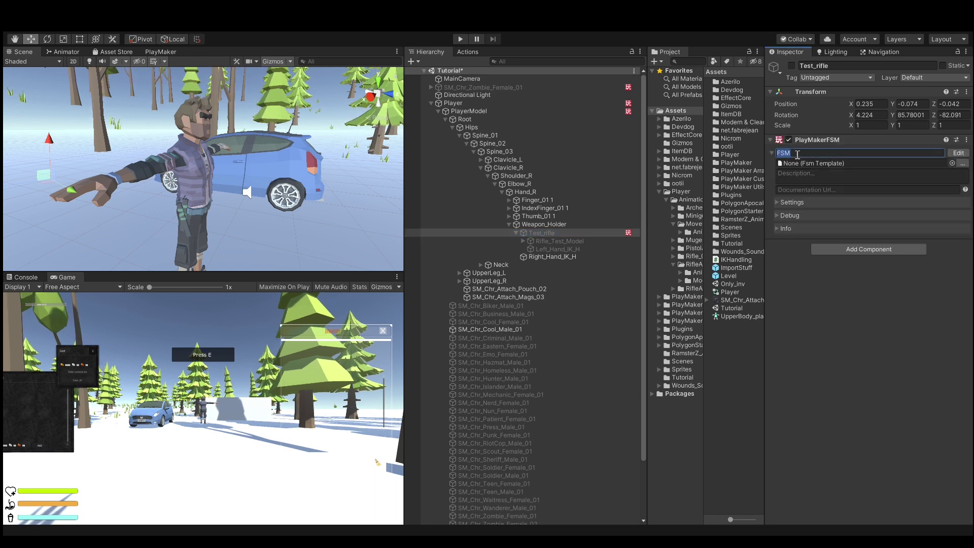
type("Set IK")
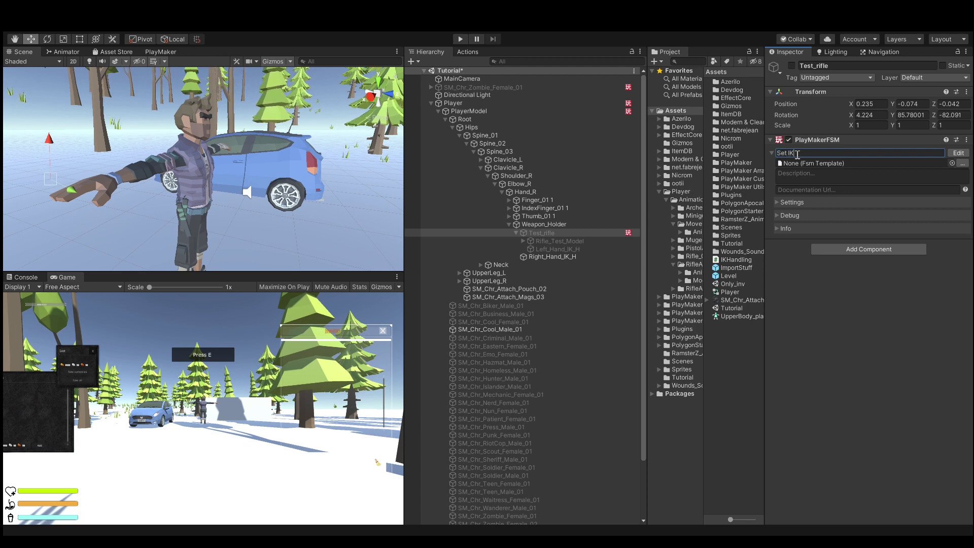
type(" Hands")
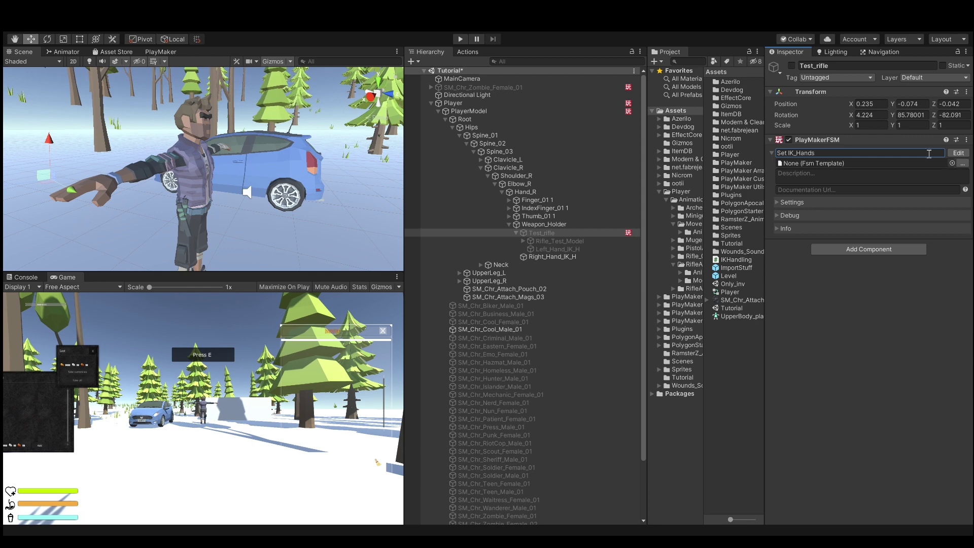
left_click(959, 153)
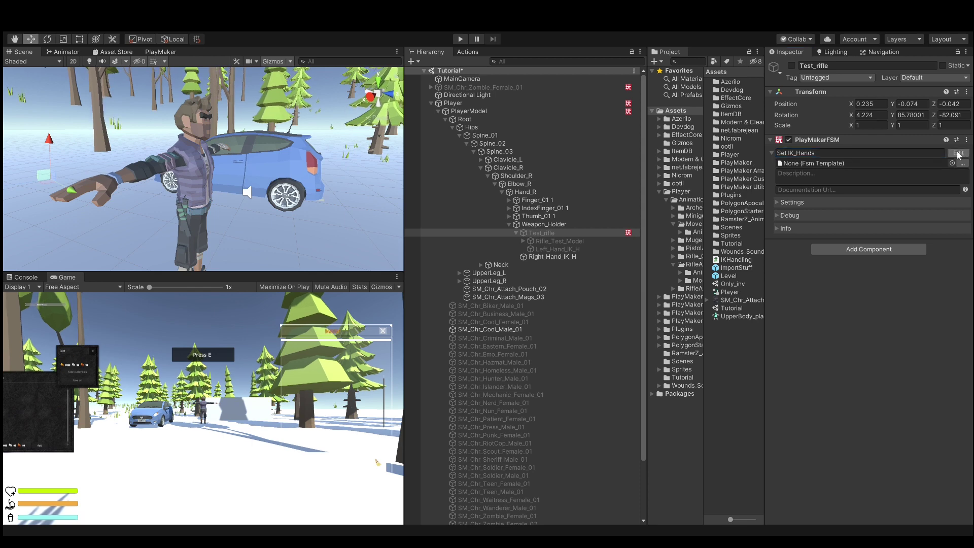
left_click_drag(234, 273, 235, 363)
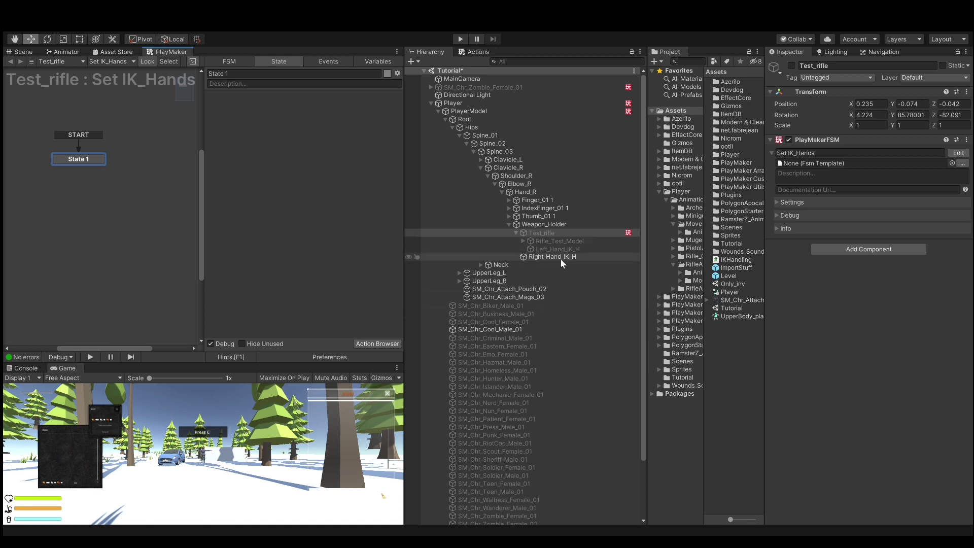
Add a Set Position action to State 1 by searching 'set posit'
left_click(479, 53)
type("se")
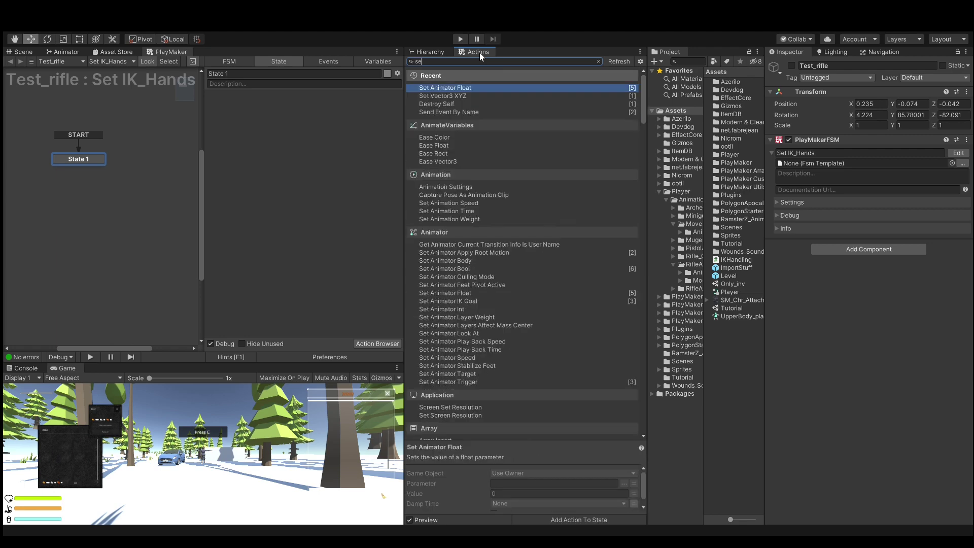
type("t posit")
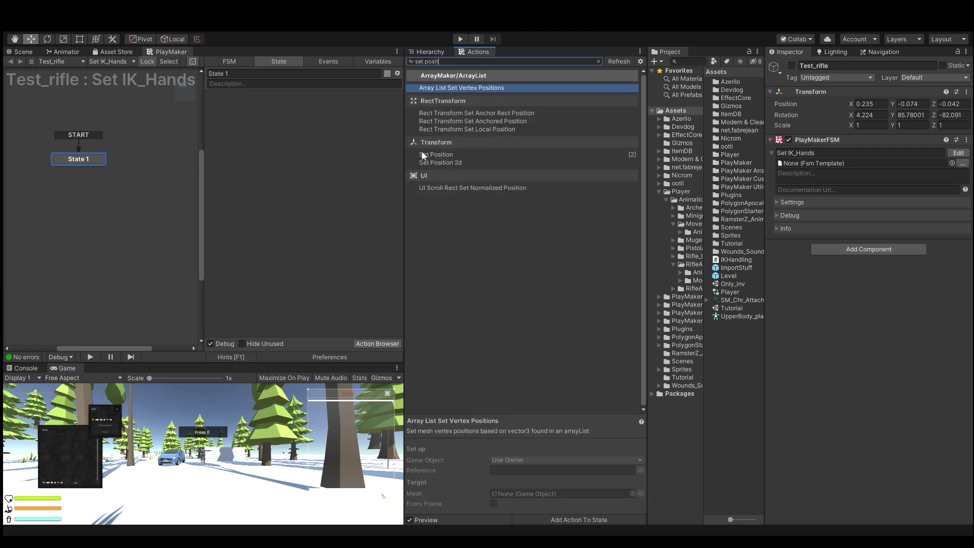
double_click(422, 155)
Target Right_Hand_IK_H and give X, Y and Z fixed values of 0
left_click(429, 52)
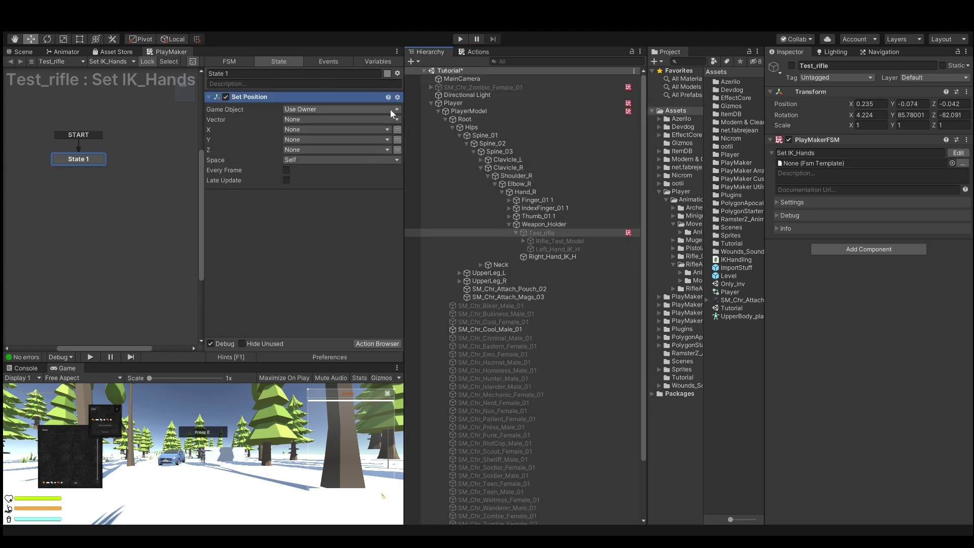
left_click(361, 127)
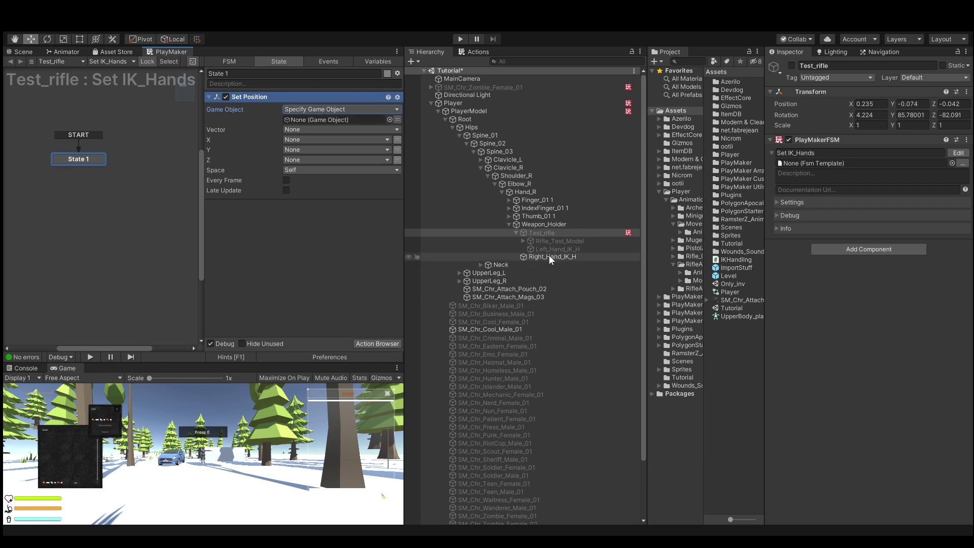
mouse_move(551, 256)
left_mouse_down()
mouse_move(332, 135)
mouse_move(336, 120)
left_mouse_up()
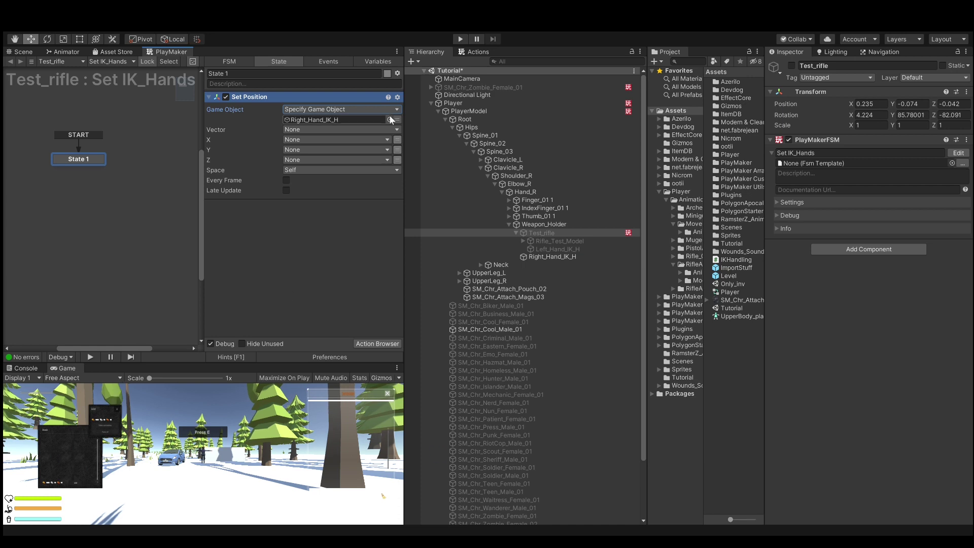
left_click(398, 140)
left_click(397, 160)
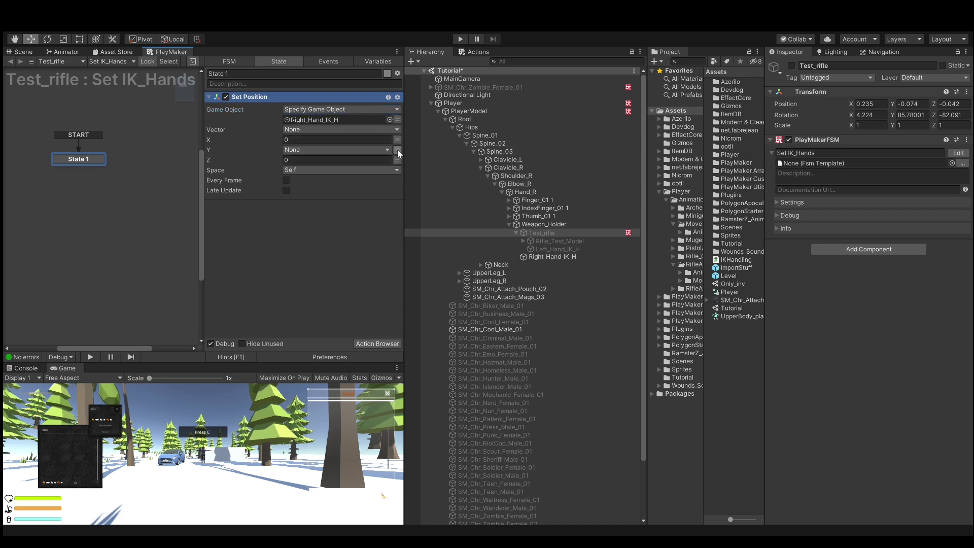
left_click(397, 150)
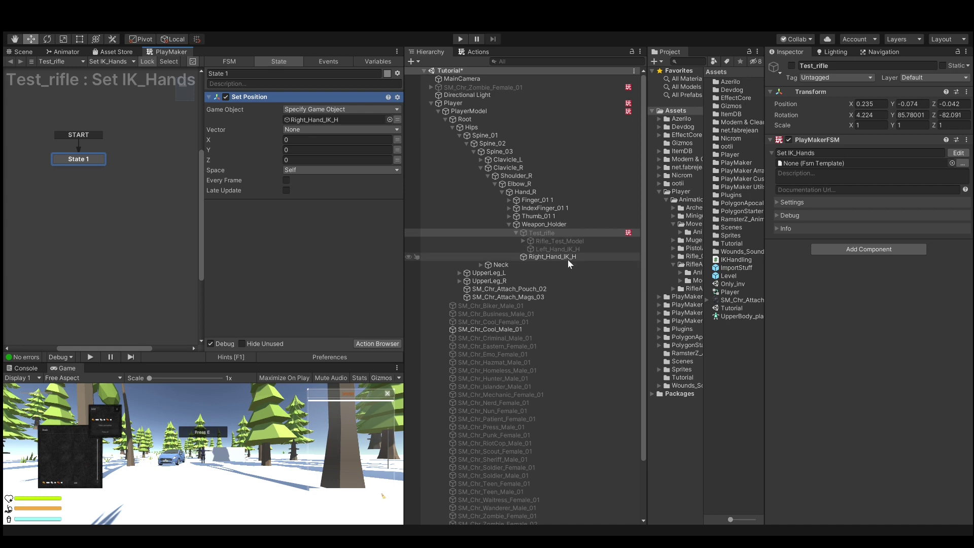
left_click(546, 257)
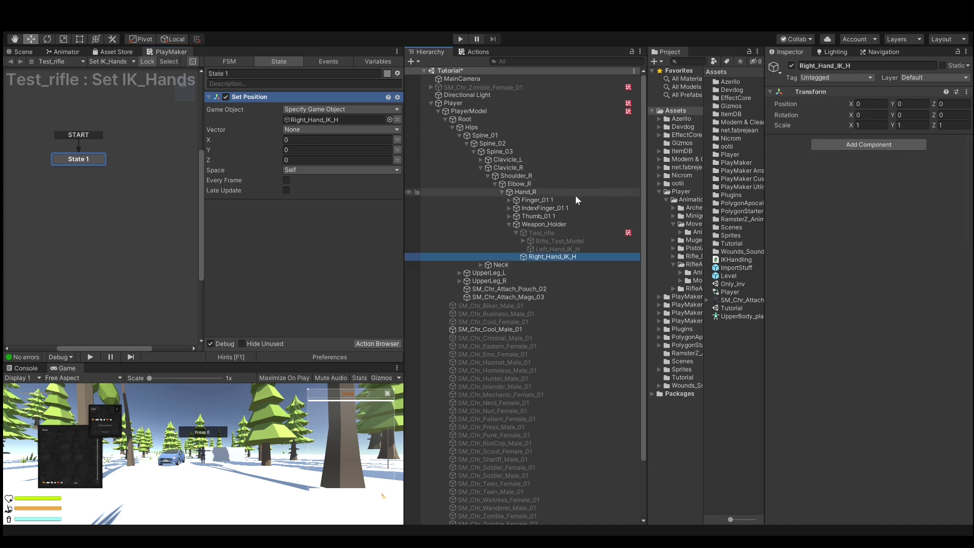
left_click(538, 233)
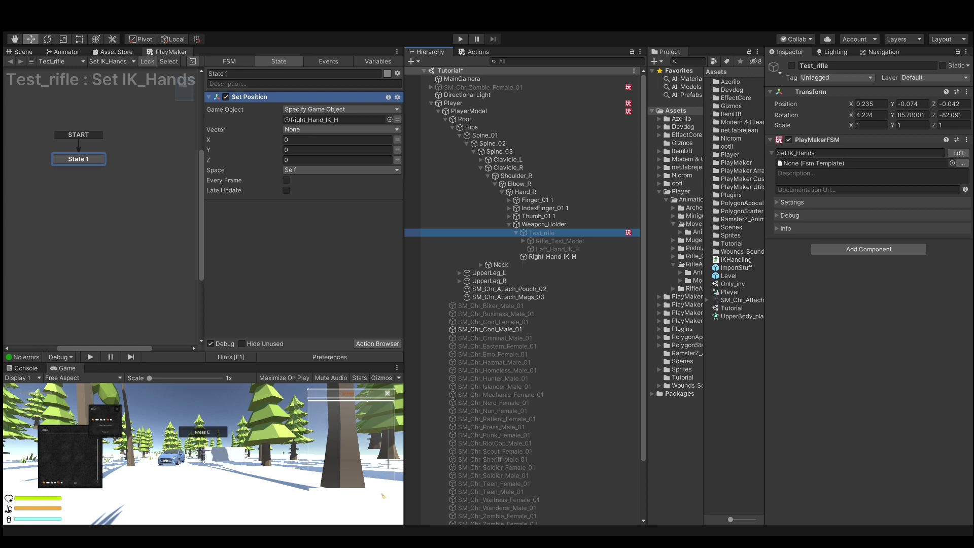
Add a Set Rotation action to State 1, ordered below Set Position
left_click(462, 53)
type("set")
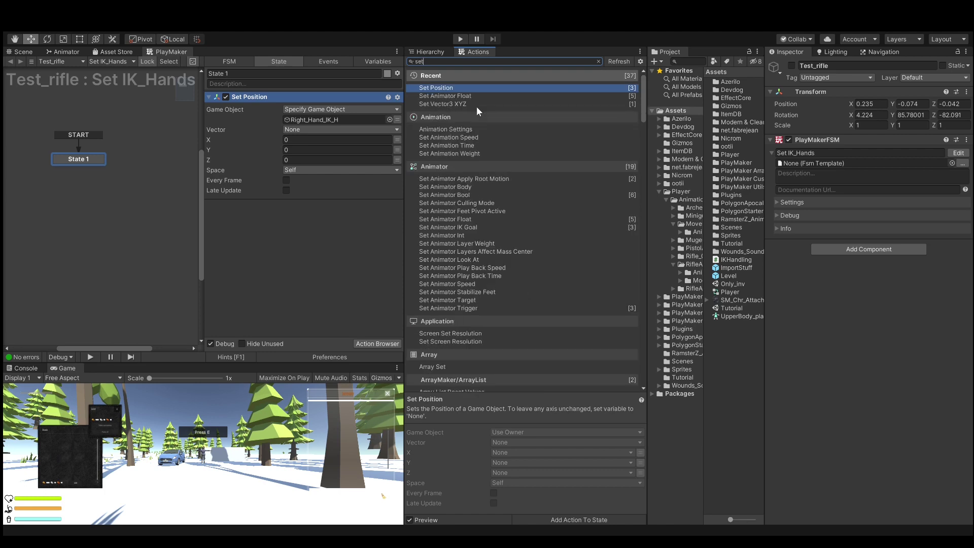
type(" rotation")
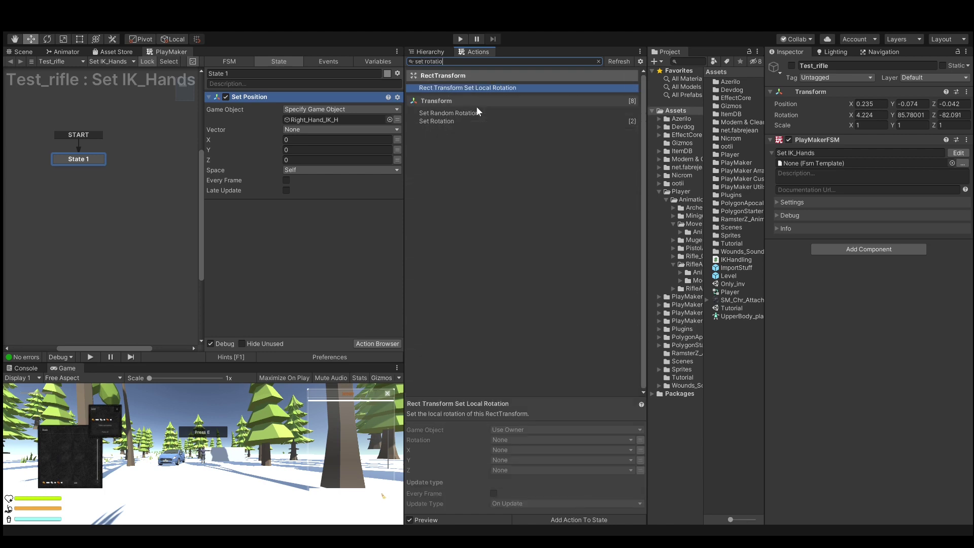
double_click(452, 121)
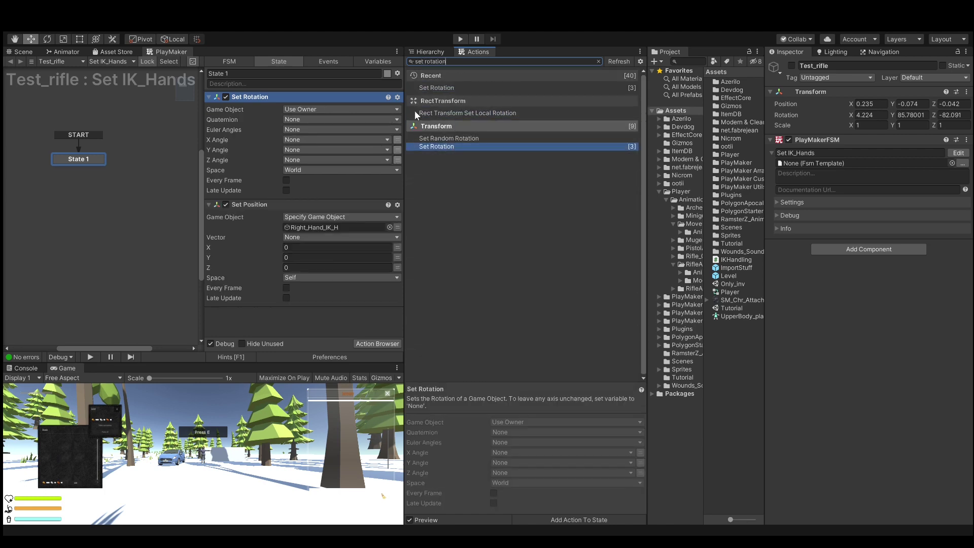
left_click_drag(249, 204, 256, 113)
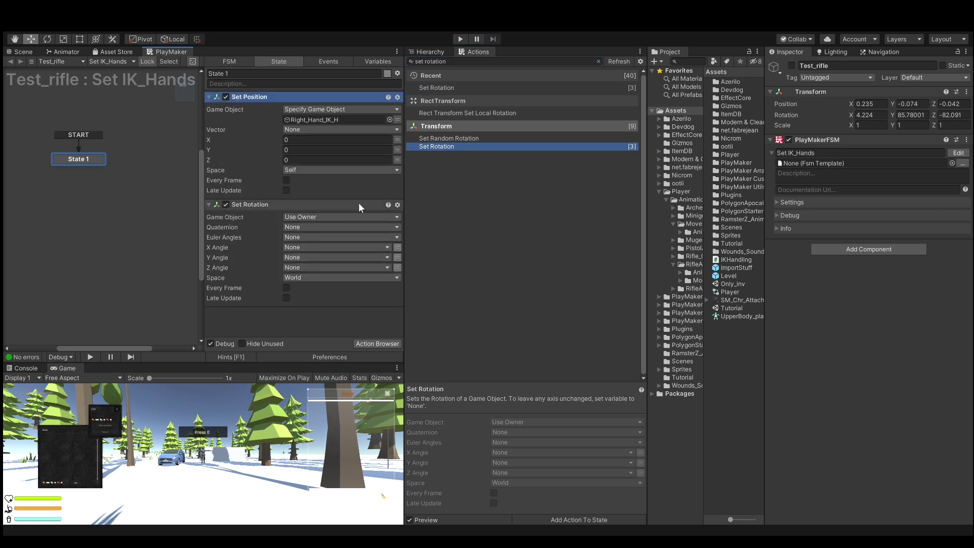
Point Set Rotation at Right_Hand_IK_H and make its X, Y, Z Angles plain values
left_click(391, 218)
left_click(360, 235)
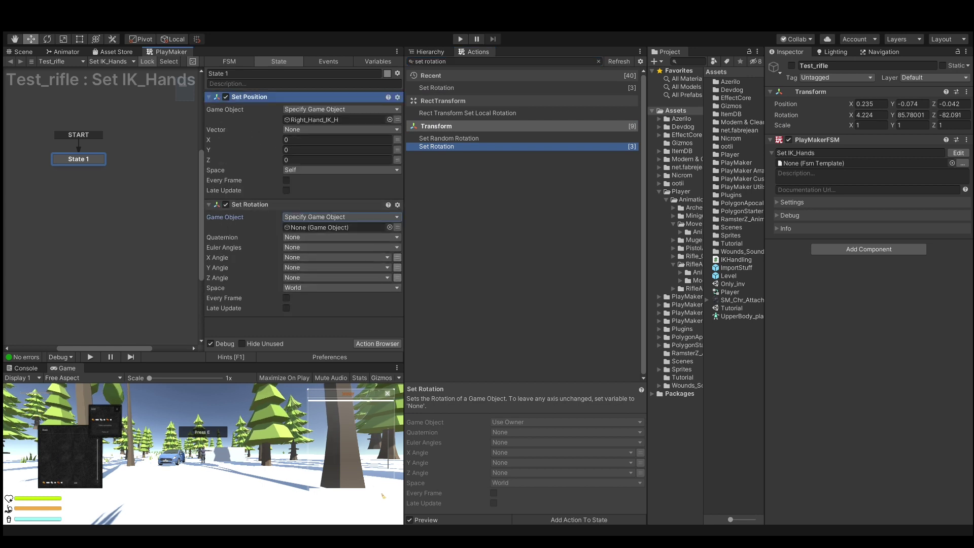
left_click(338, 121)
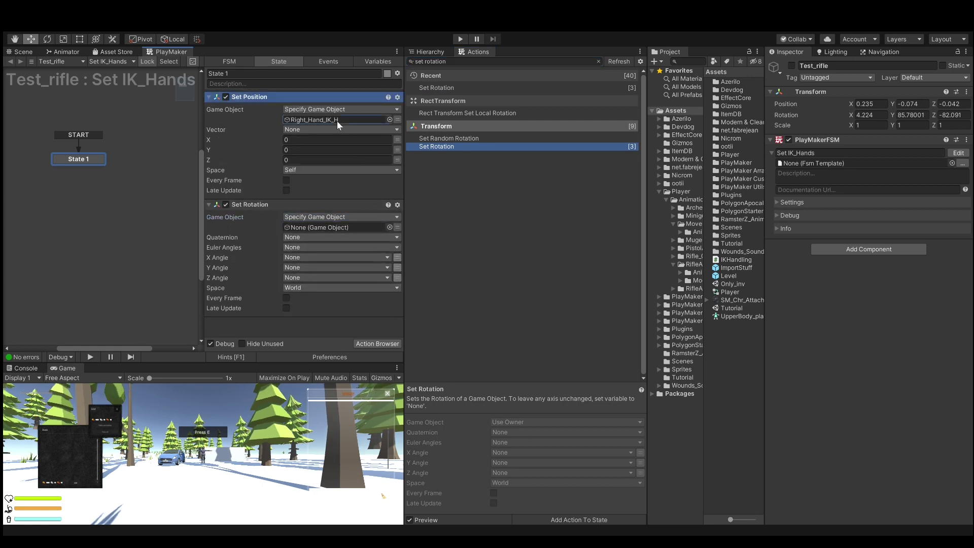
left_click(430, 52)
left_click_drag(551, 256, 325, 228)
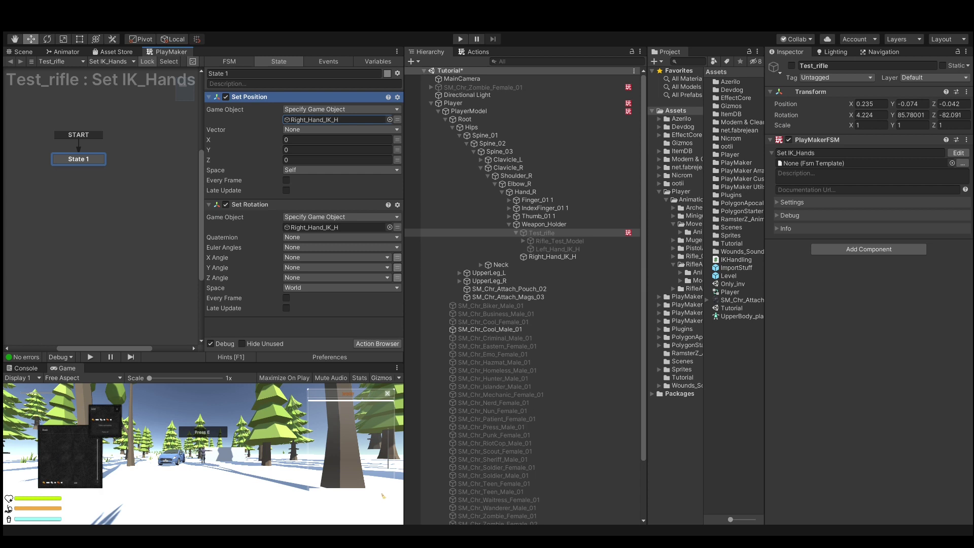
left_click(397, 258)
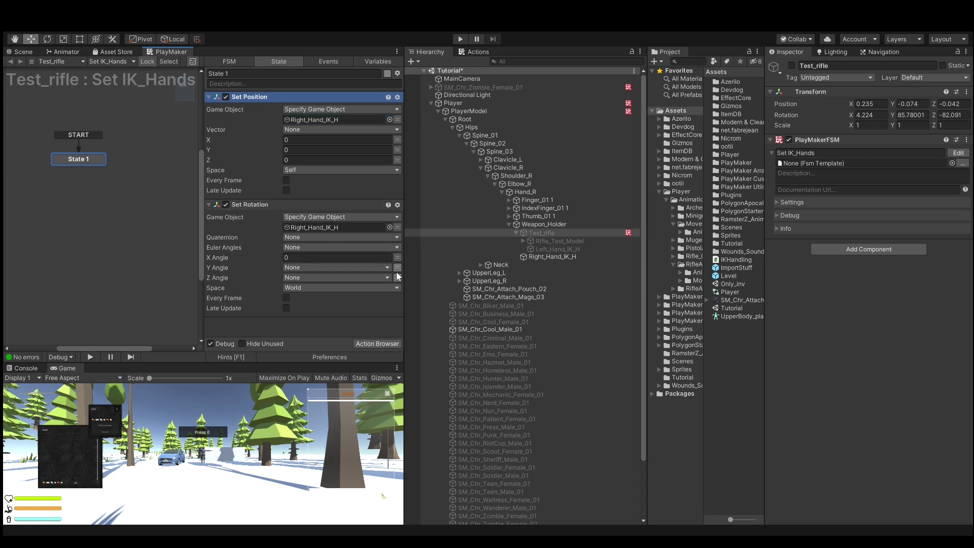
left_click(398, 268)
left_click(398, 278)
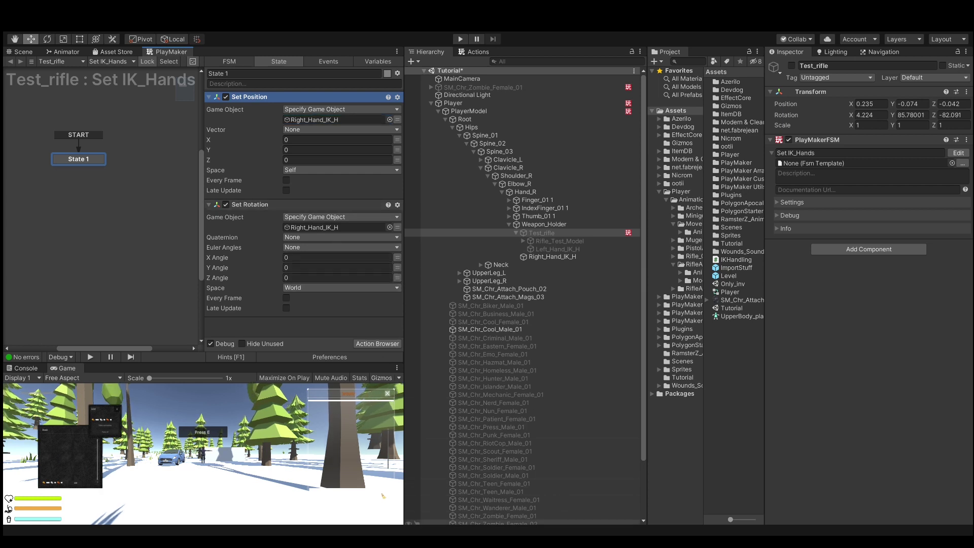
Enter rotation angles X 10, Y 90 and Z -110, correcting Y from -90
left_click(315, 257)
type("1")
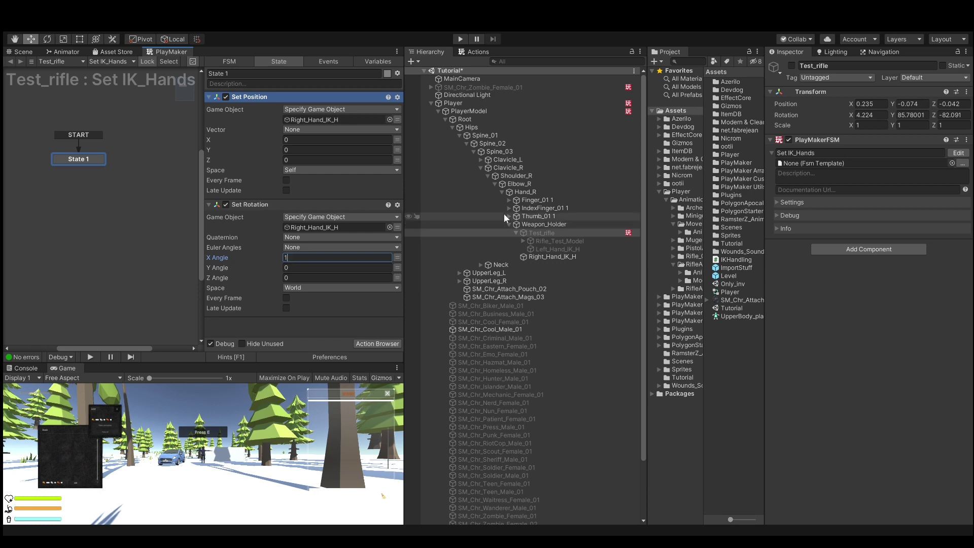
type("0")
left_click(314, 267)
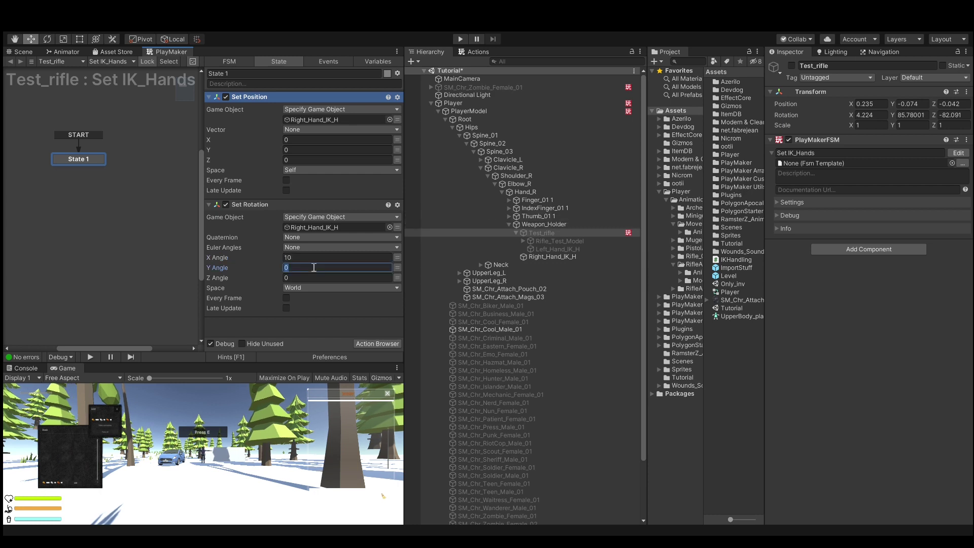
type("-90")
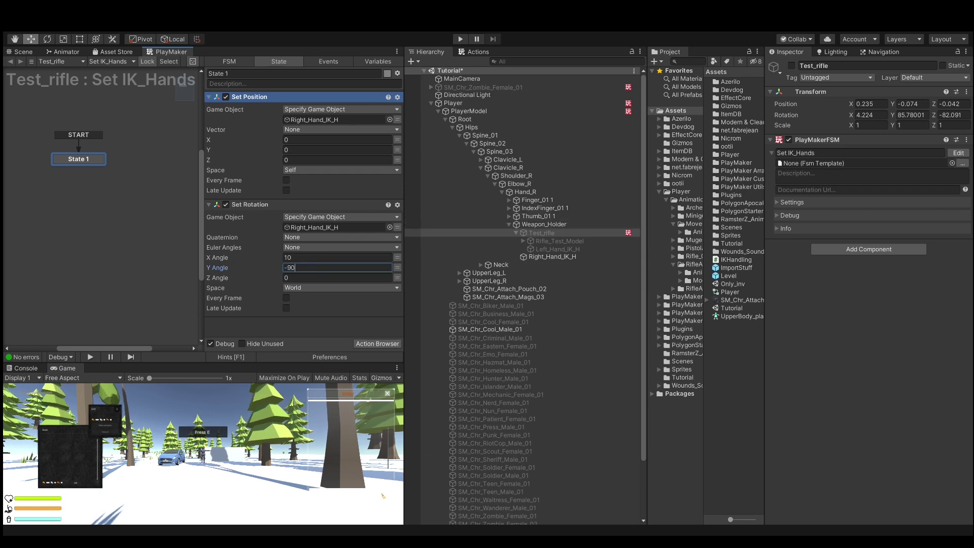
left_click(307, 277)
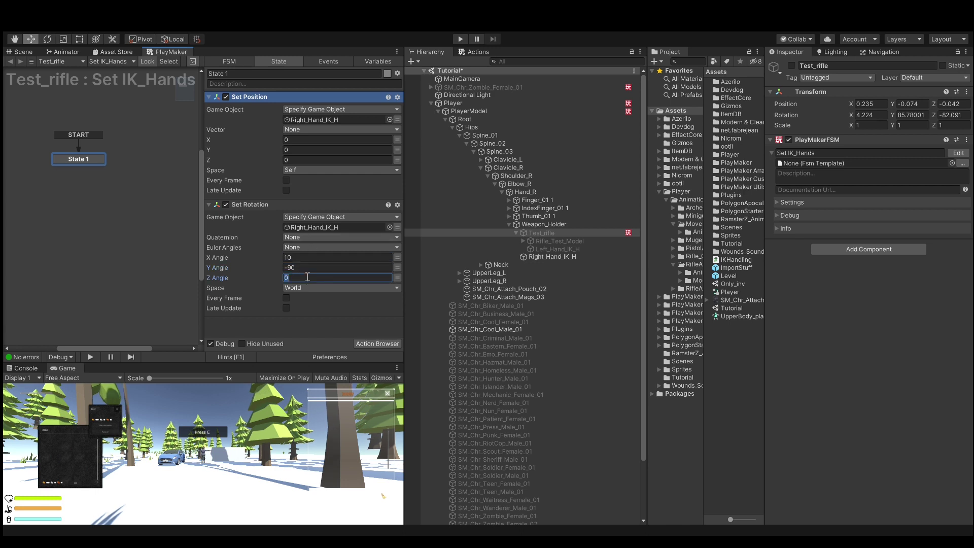
type("-110")
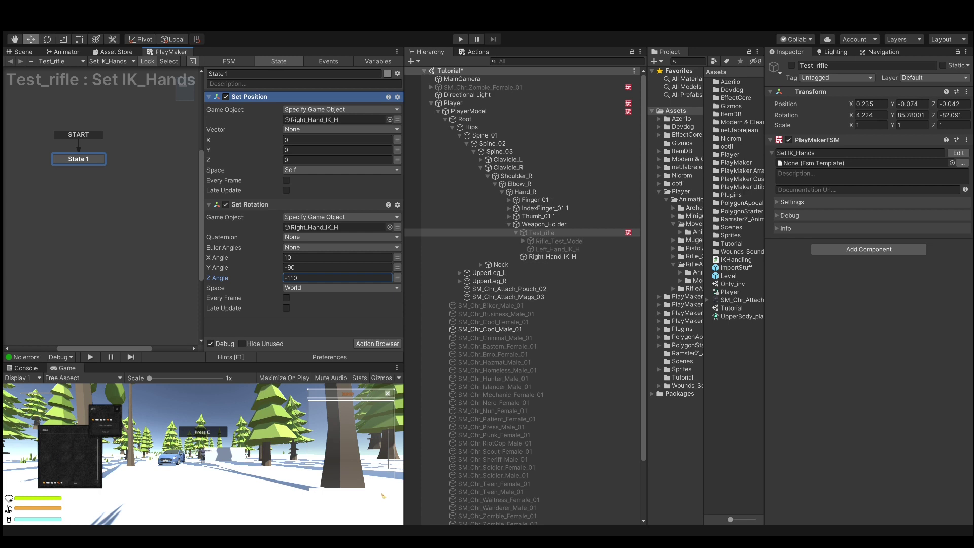
left_click(290, 269)
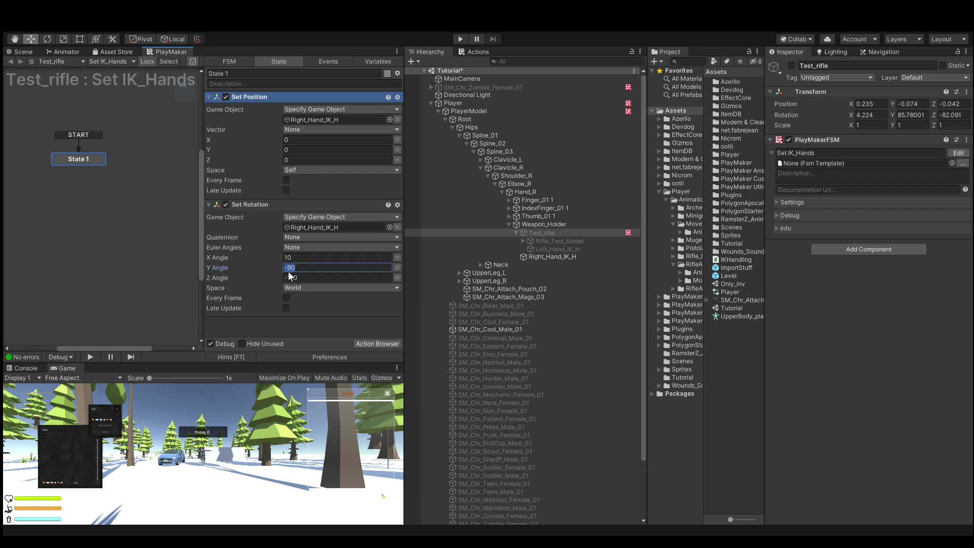
type("90")
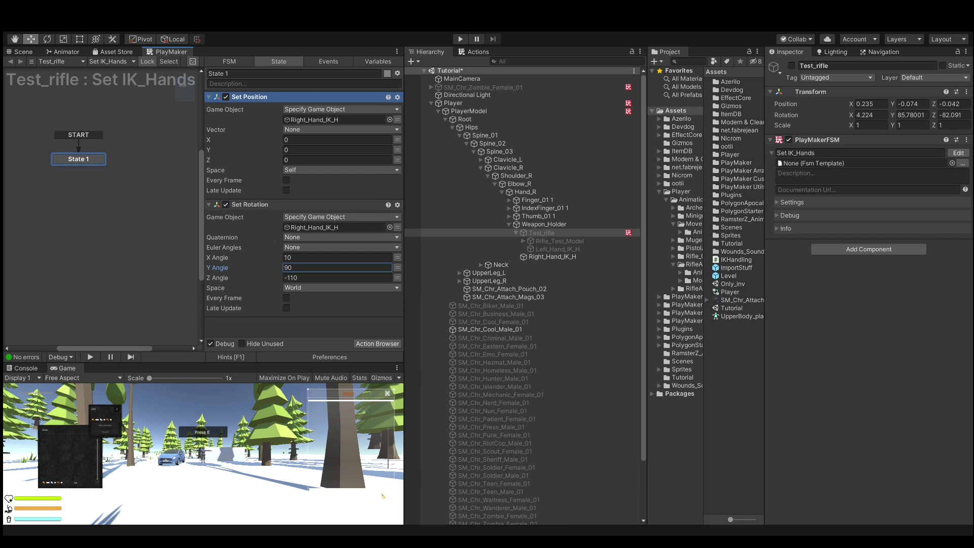
Create a new FSM variable named IK_handler
left_click(363, 61)
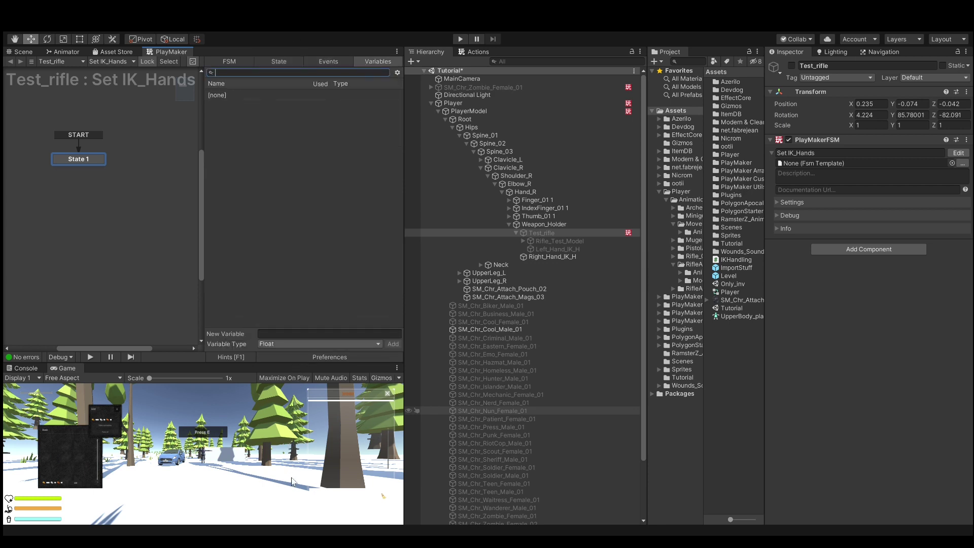
left_click(285, 334)
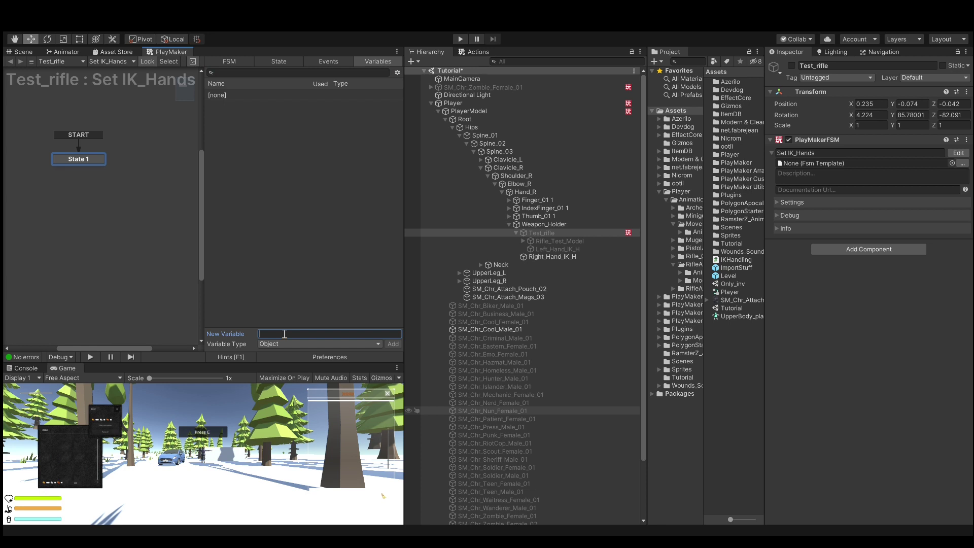
type("IK_handl")
type("er")
key("Return")
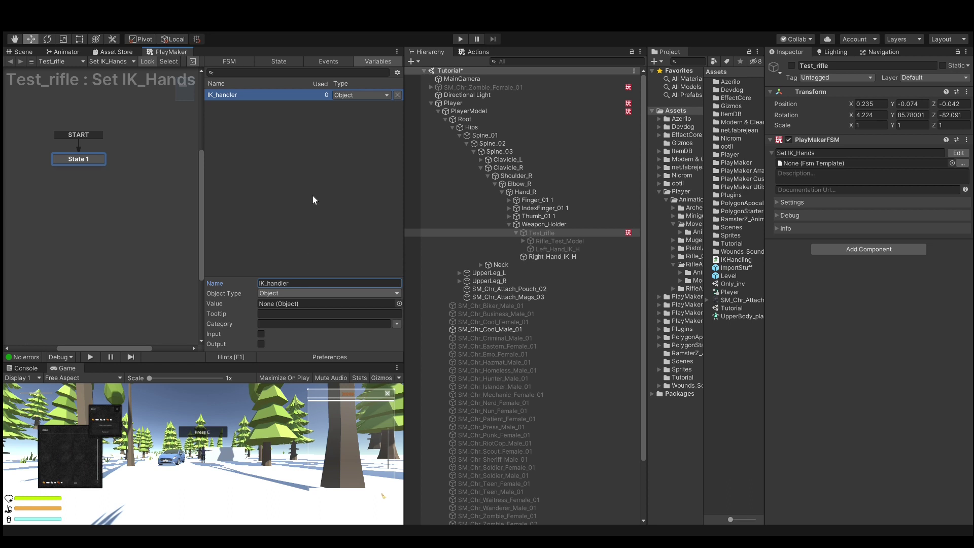
Add a Get Component action to State 1 that stores its result in IK_handler
left_click(61, 158)
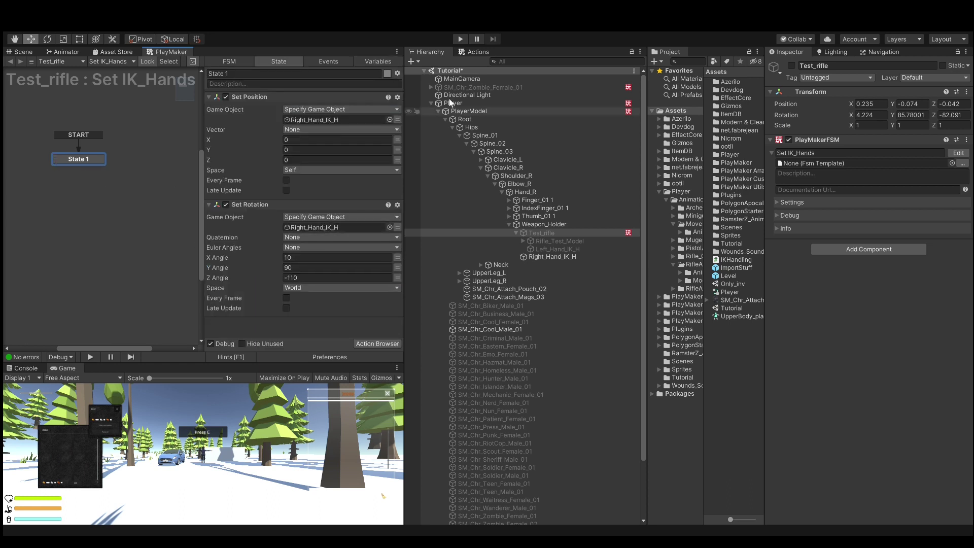
left_click(475, 52)
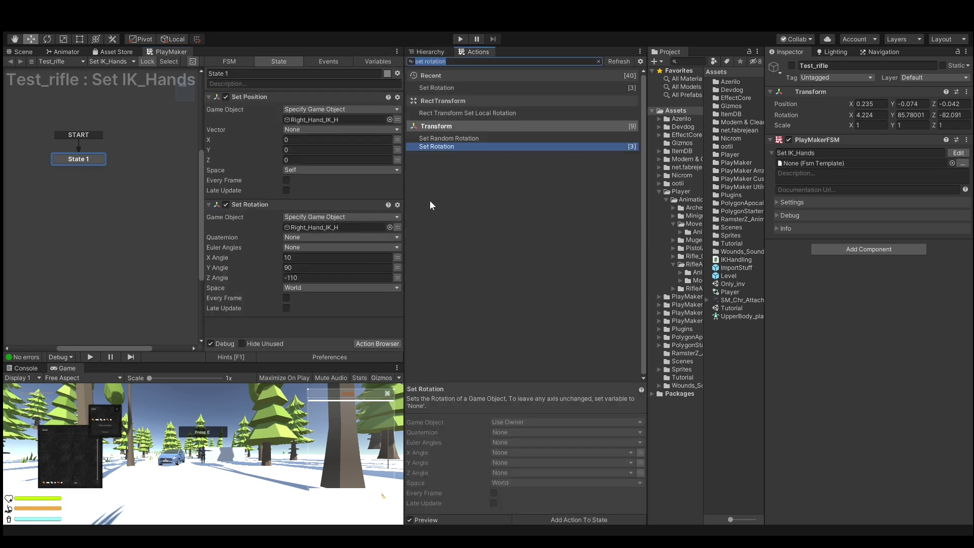
type("get ")
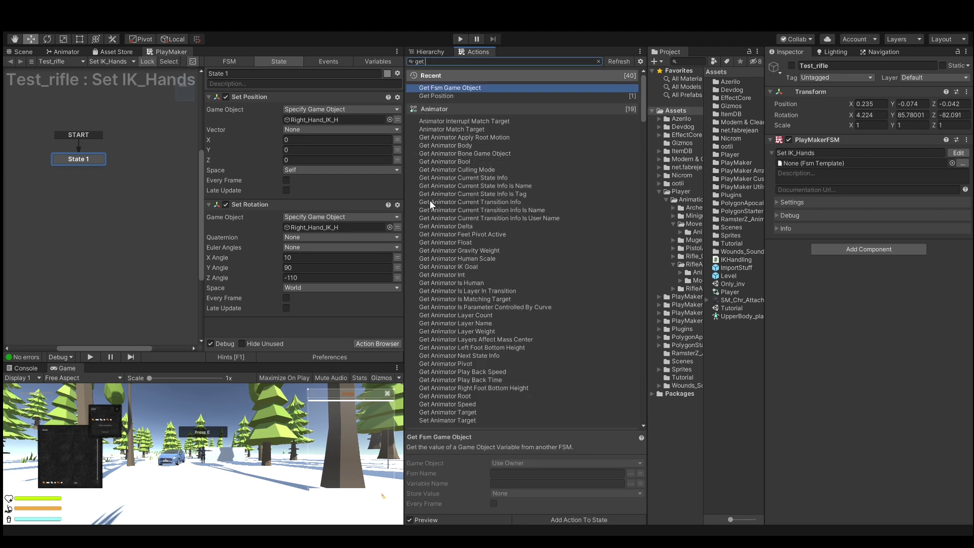
type("comp")
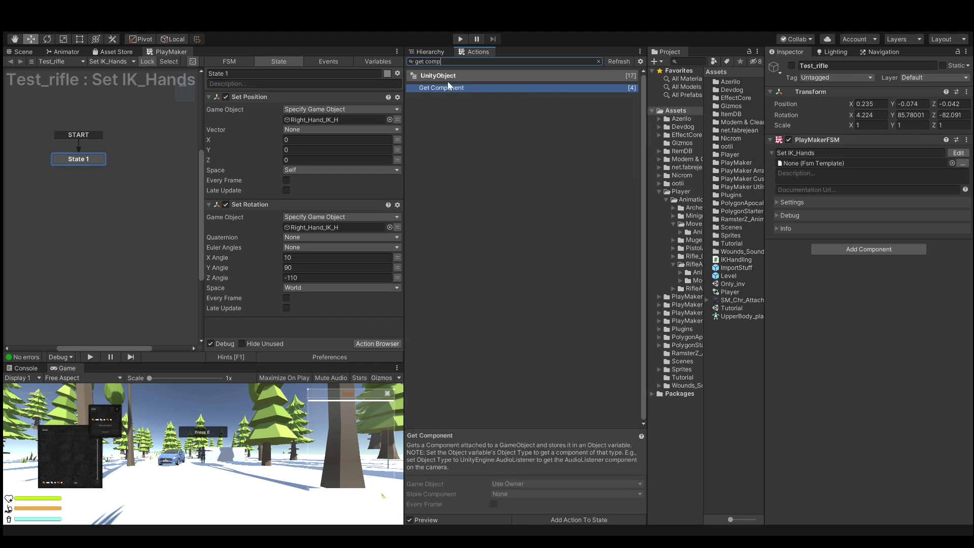
double_click(429, 88)
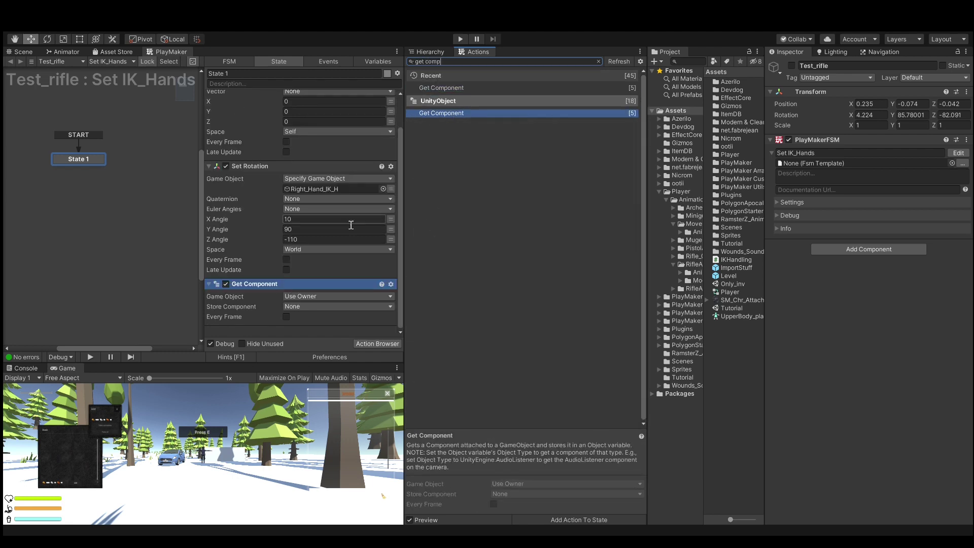
left_click(318, 306)
left_click(318, 325)
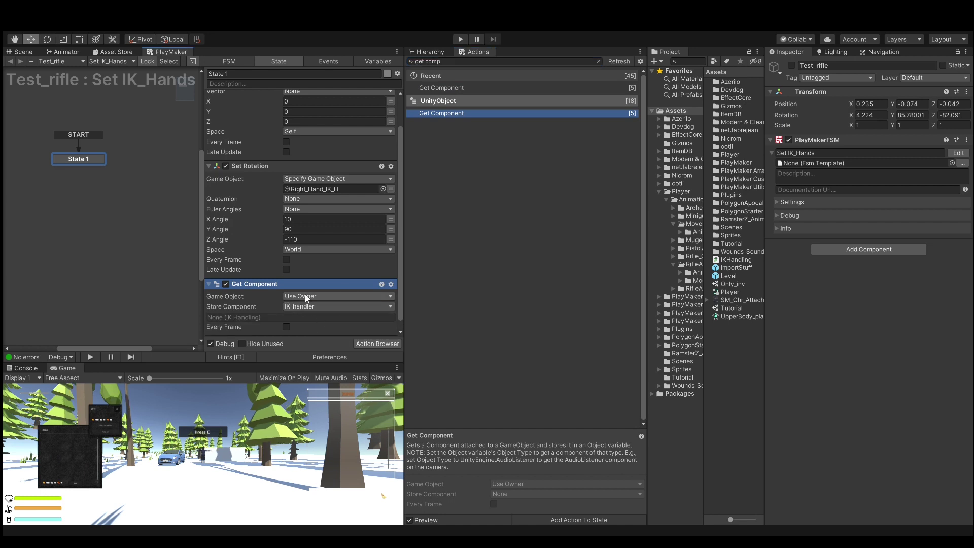
Set Get Component's game object to AnimatorModel and make it run every frame
left_click(305, 297)
left_click(321, 306)
left_click(431, 51)
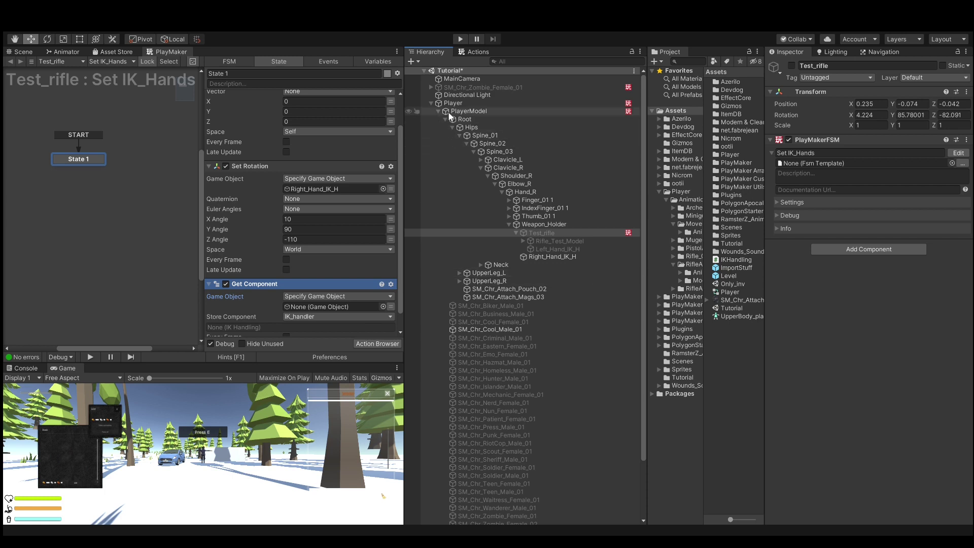
left_click(392, 307)
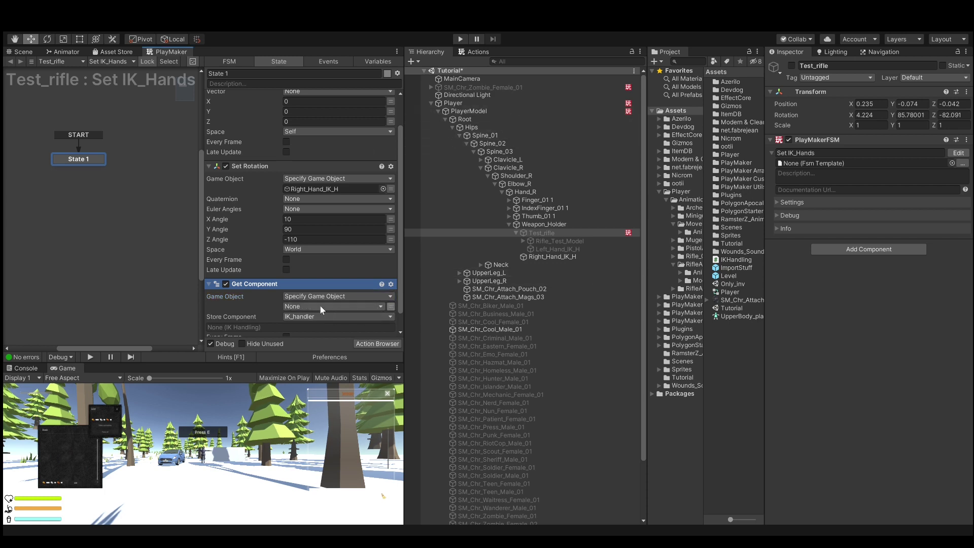
left_click(381, 307)
left_click(382, 320)
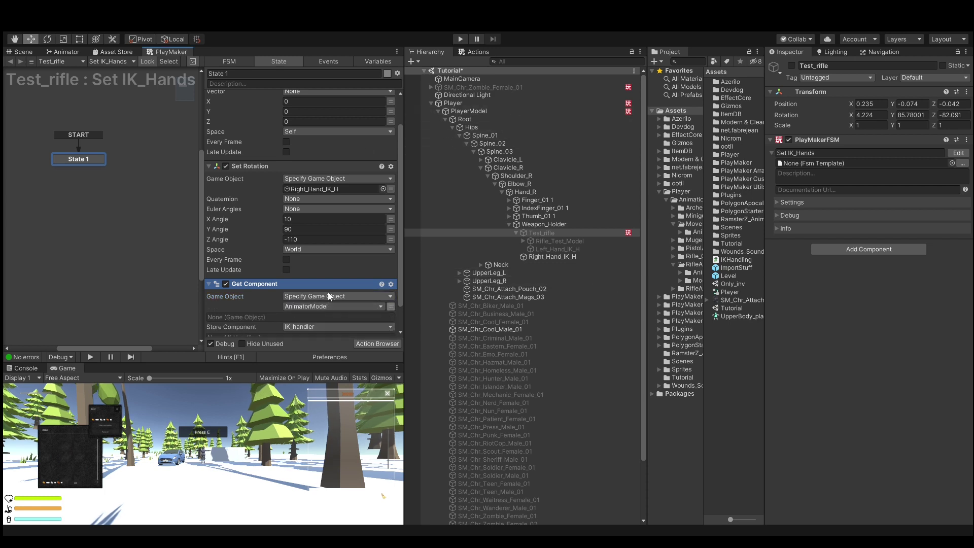
scroll(345, 248, "down", 3)
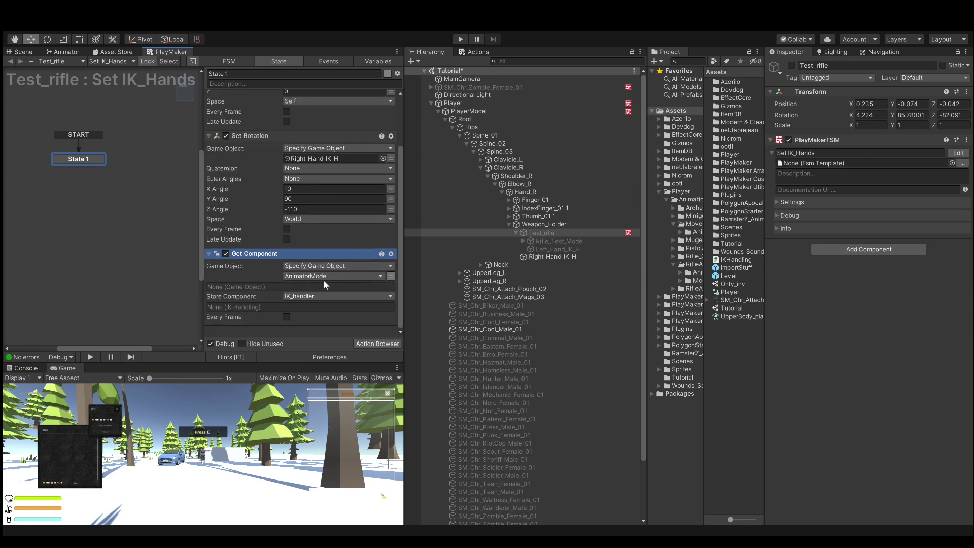
left_click(286, 317)
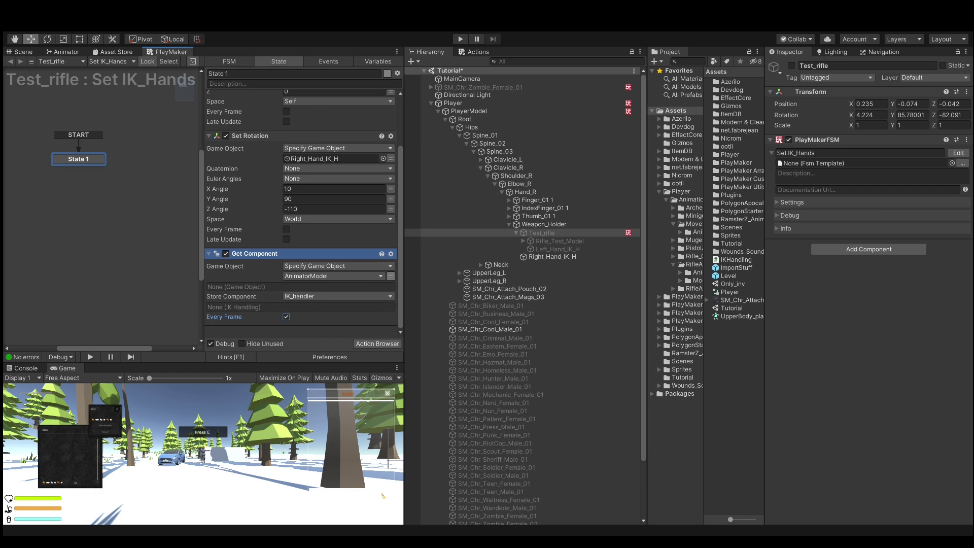
Add a Set Property action below Get Component, targeting IK_handler
left_click(477, 52)
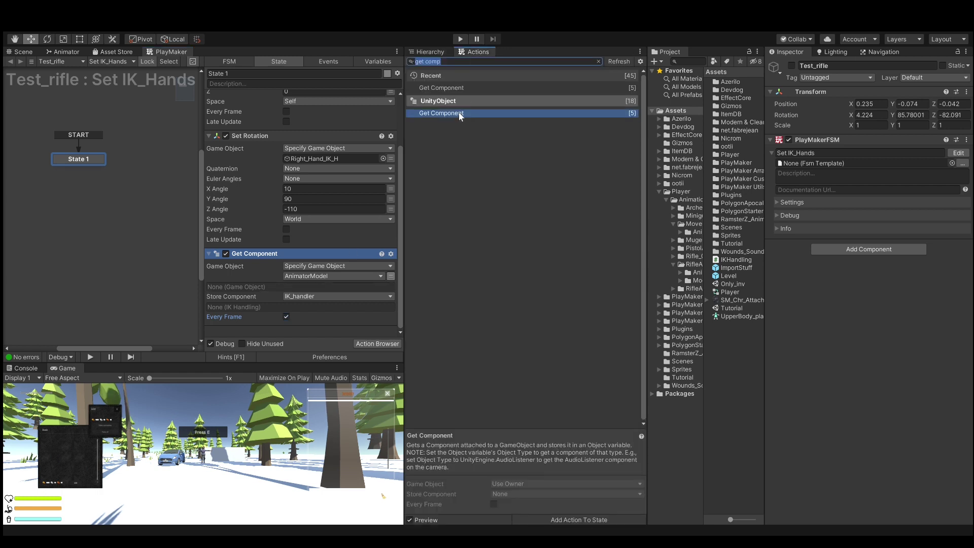
type("set")
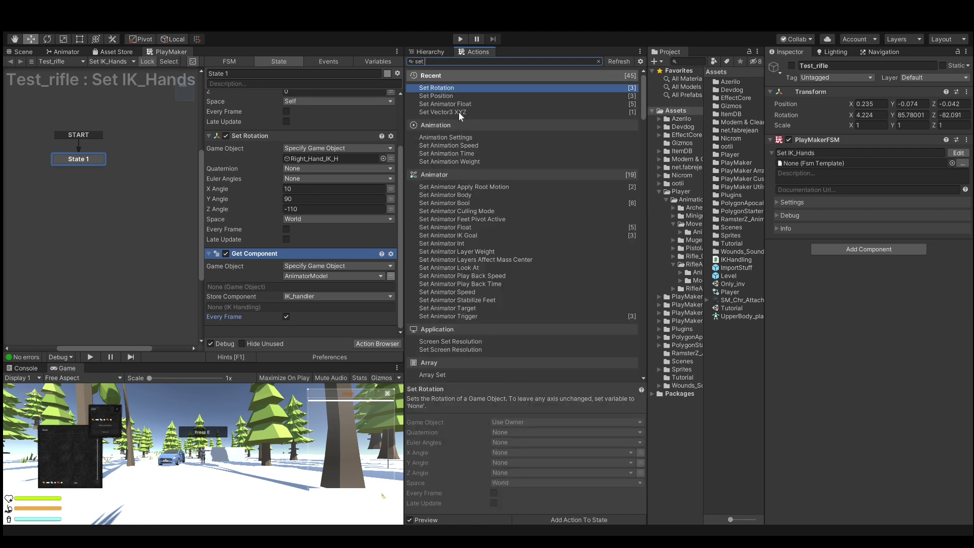
type(" prop")
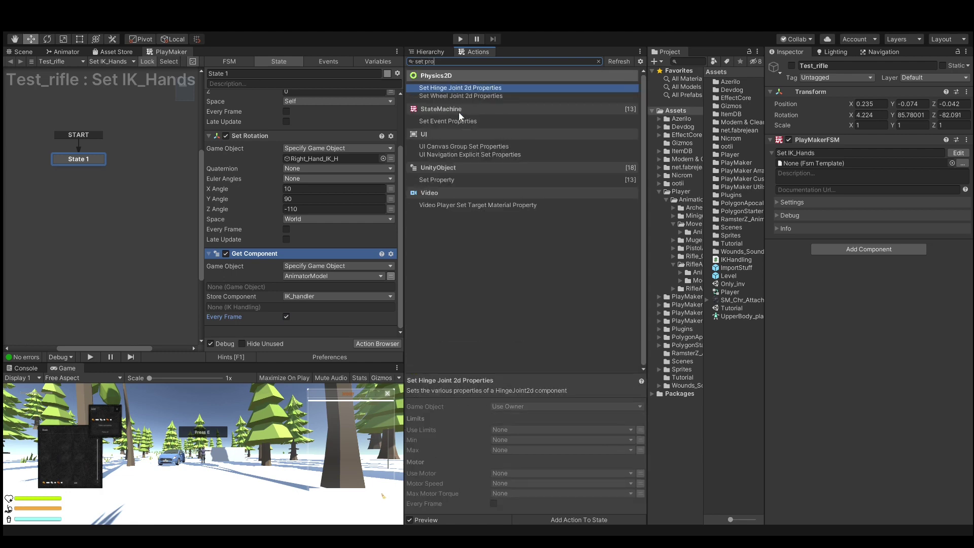
double_click(446, 178)
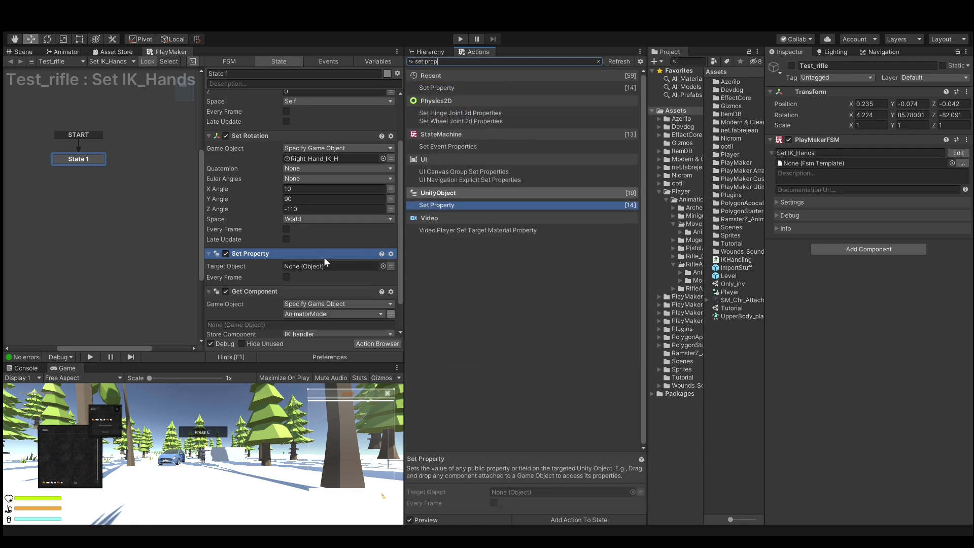
left_click_drag(248, 253, 333, 266)
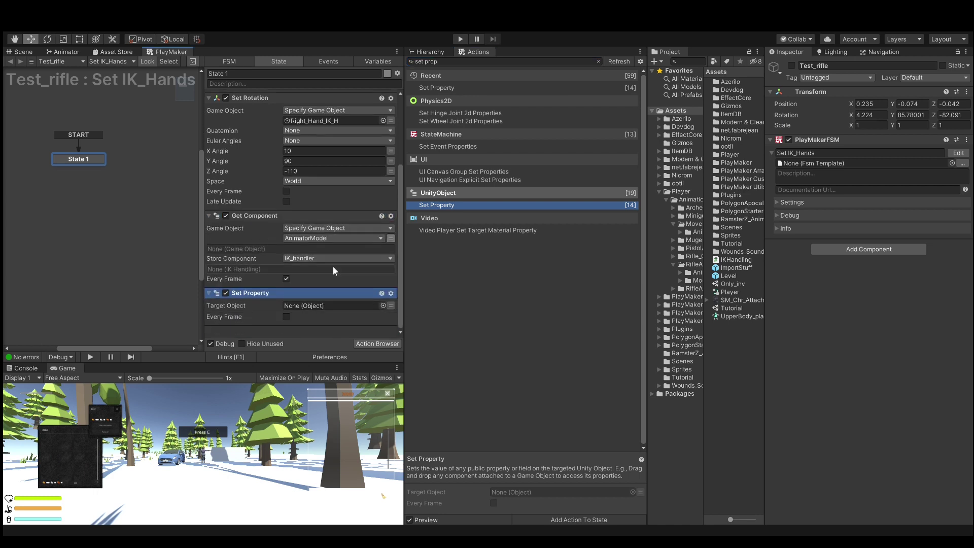
left_click(332, 305)
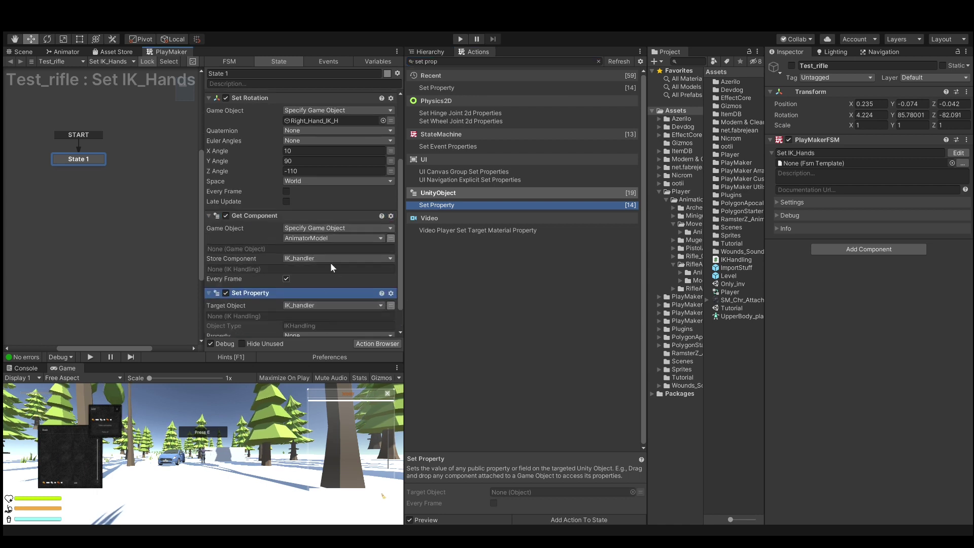
left_click(330, 262)
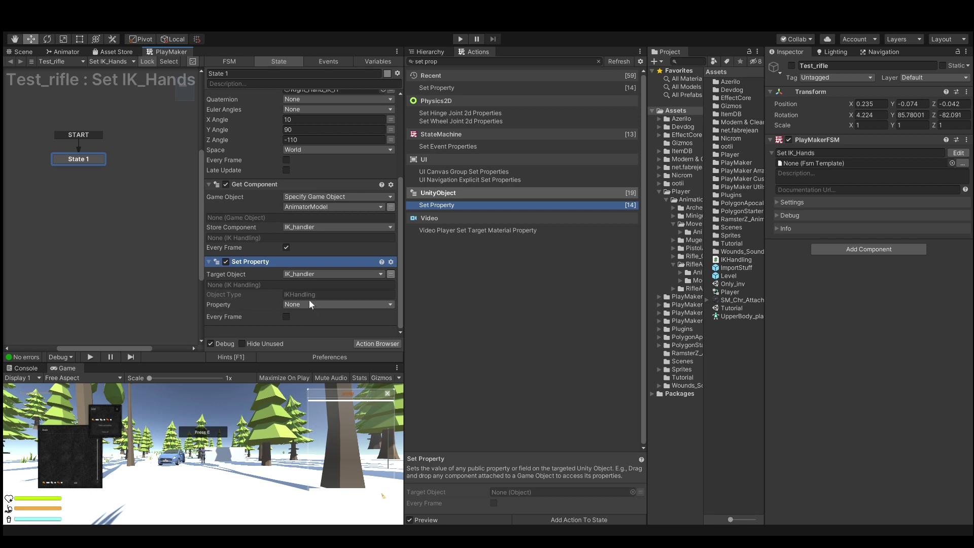
Make Set Property switch IK_handler's enabled to true, and add a second Set Property action
left_click(317, 360)
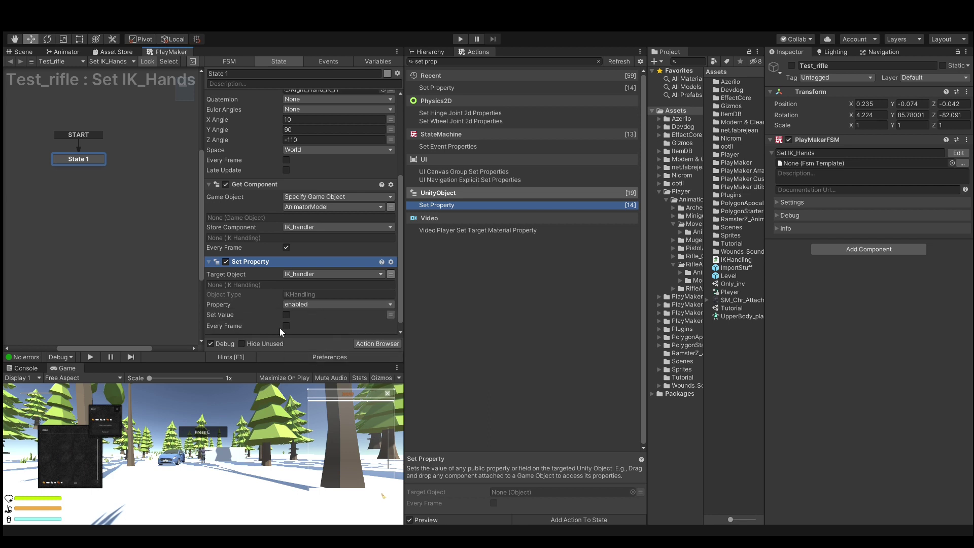
scroll(330, 277, "down", 1)
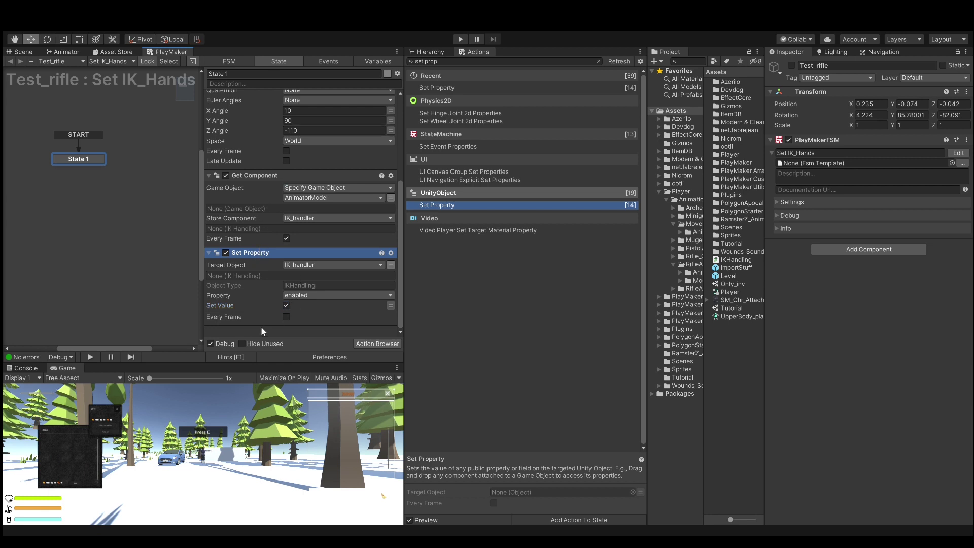
key("Return")
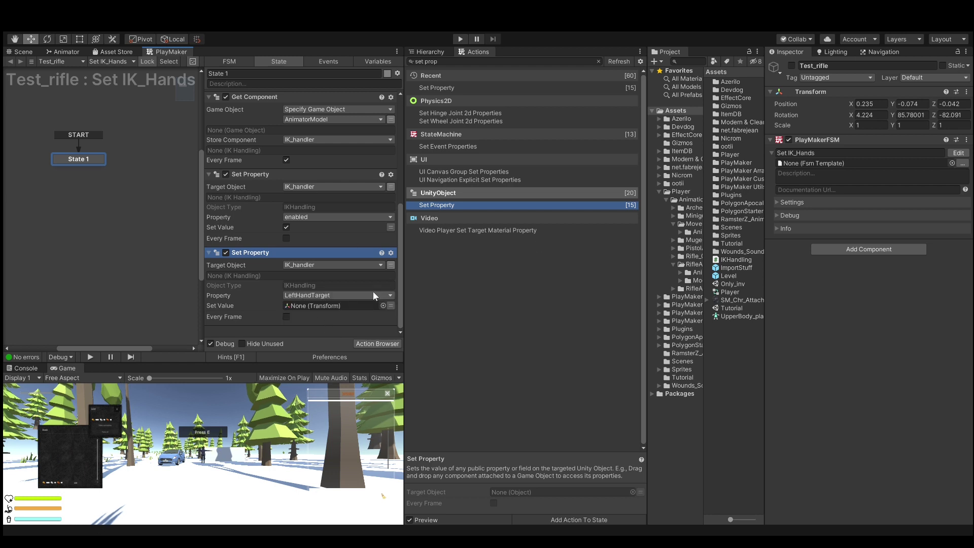
Assign Left_Hand_IK_H as LeftHandTarget and Test_rifle as the third Set Property's weapon value
left_click(427, 52)
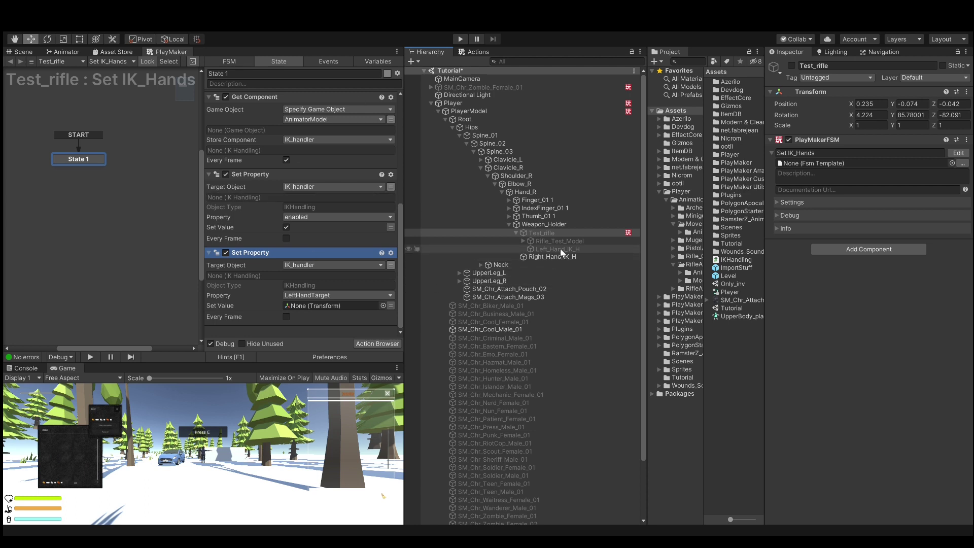
left_click_drag(558, 249, 336, 303)
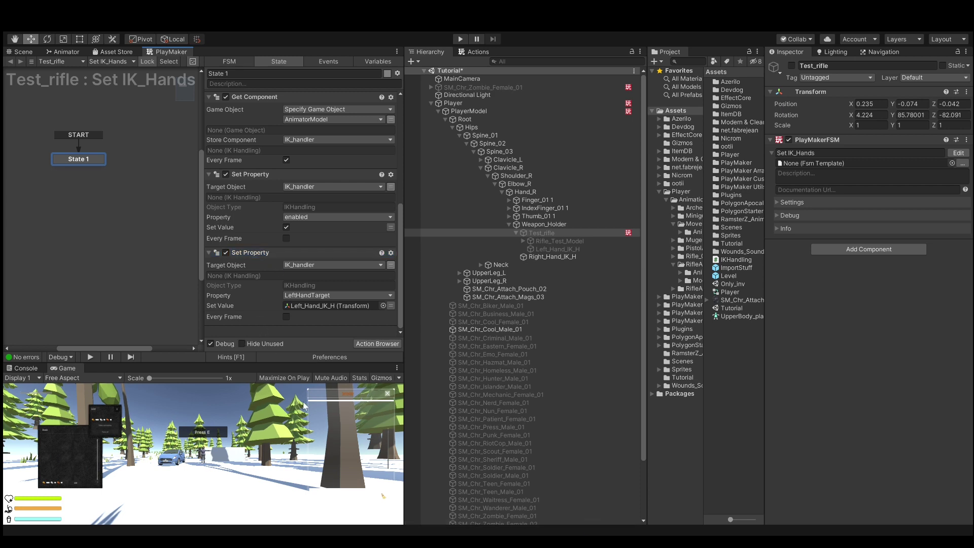
scroll(319, 274, "down", 3)
scroll(318, 270, "down", 3)
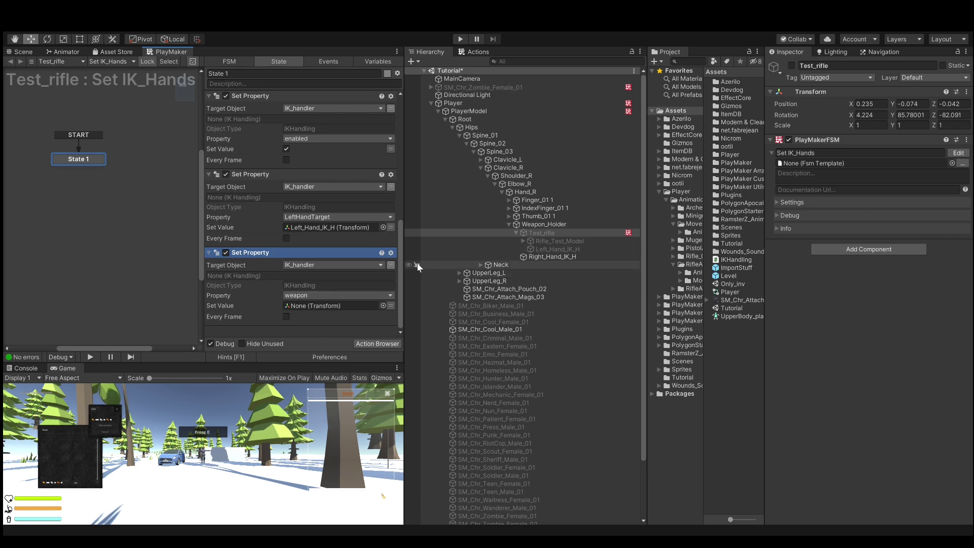
left_click_drag(537, 232, 333, 304)
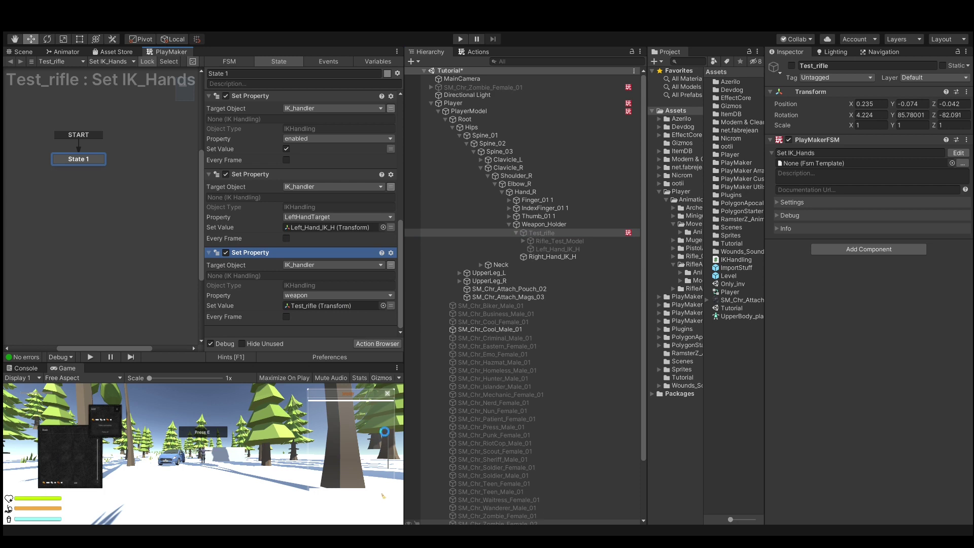
middle_click_drag(136, 157, 100, 175)
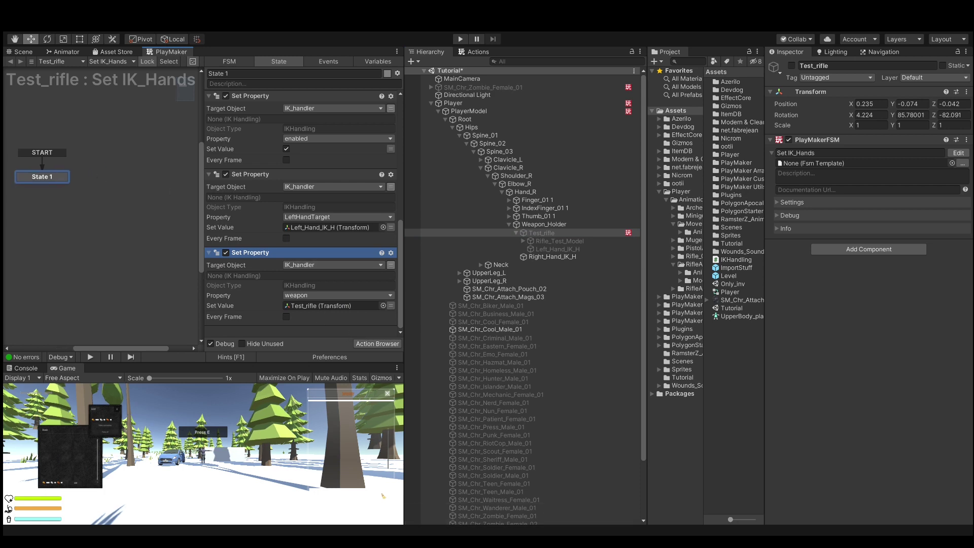
Add a Startphase event to Set IK_Hands and go back to State 1's action list
left_click(329, 61)
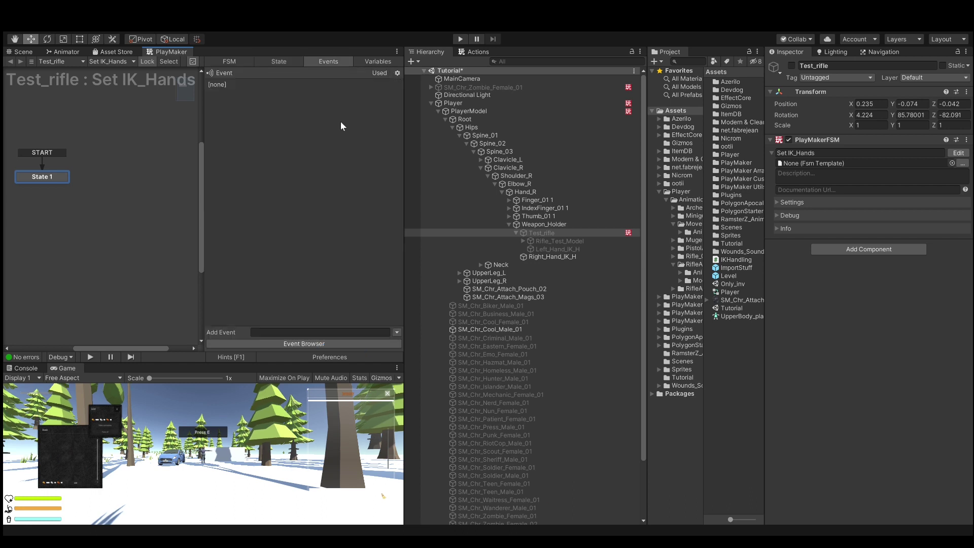
left_click(315, 333)
type("Startphase")
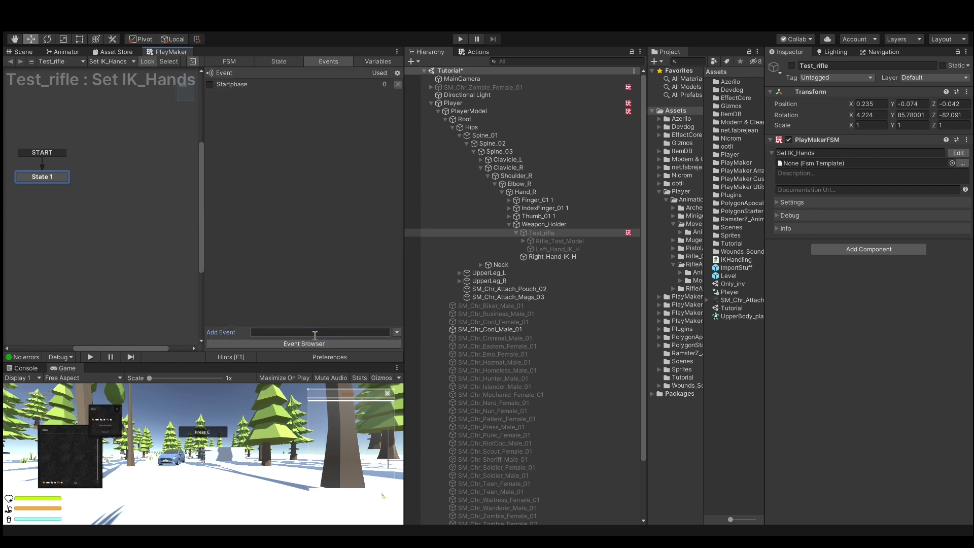
key("Return")
left_click(36, 176)
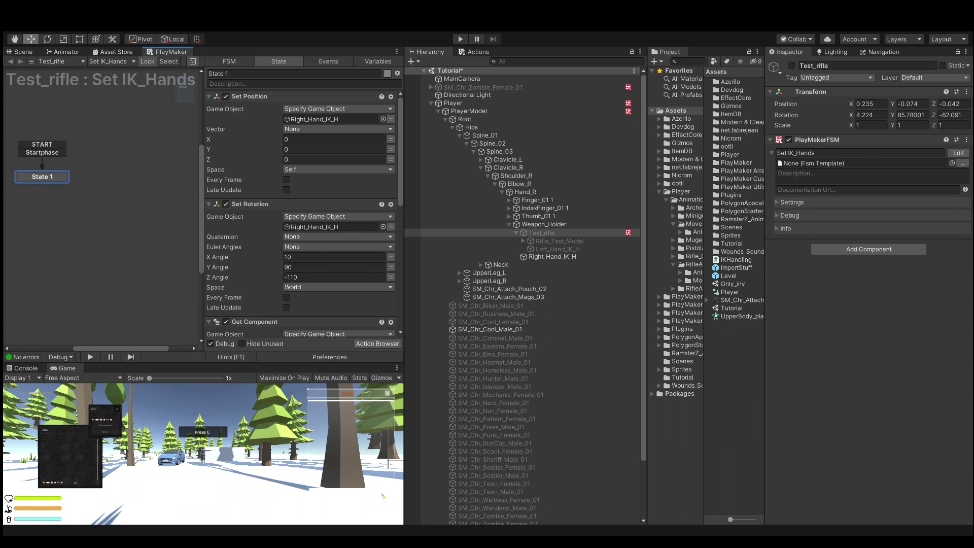
scroll(305, 190, "down", 5)
scroll(299, 190, "down", 5)
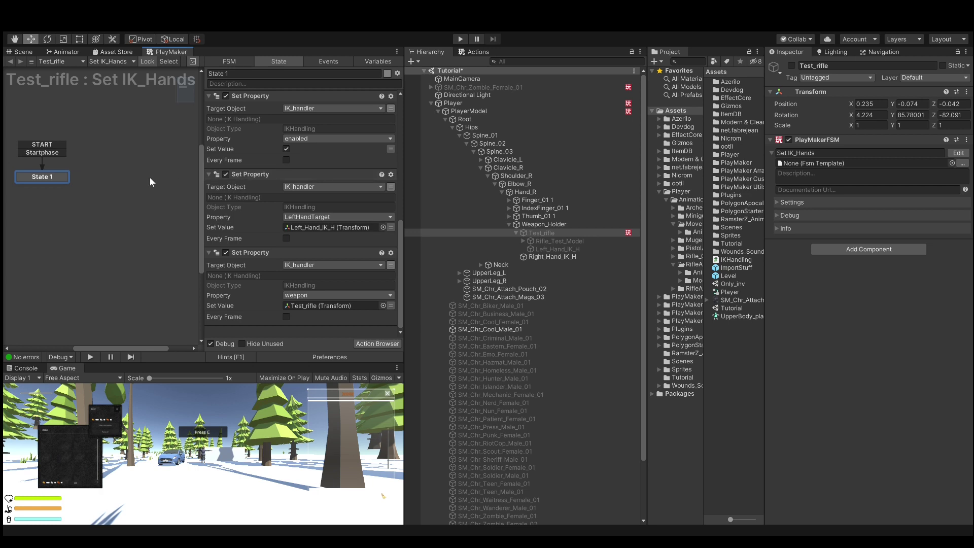
Play the Rifle_Reload_2 clip preview from the Rifle Reload state, then reselect Test_rifle
left_click(56, 51)
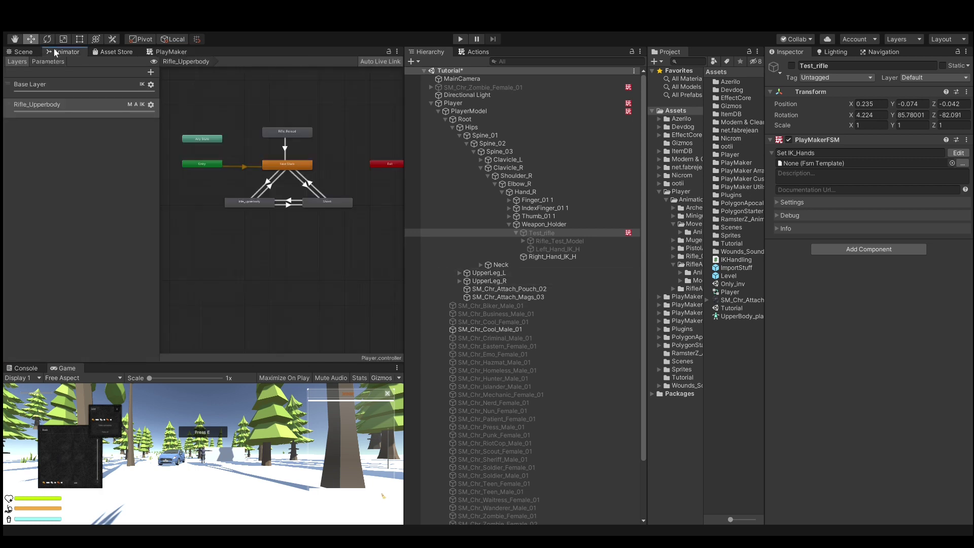
left_click(287, 131)
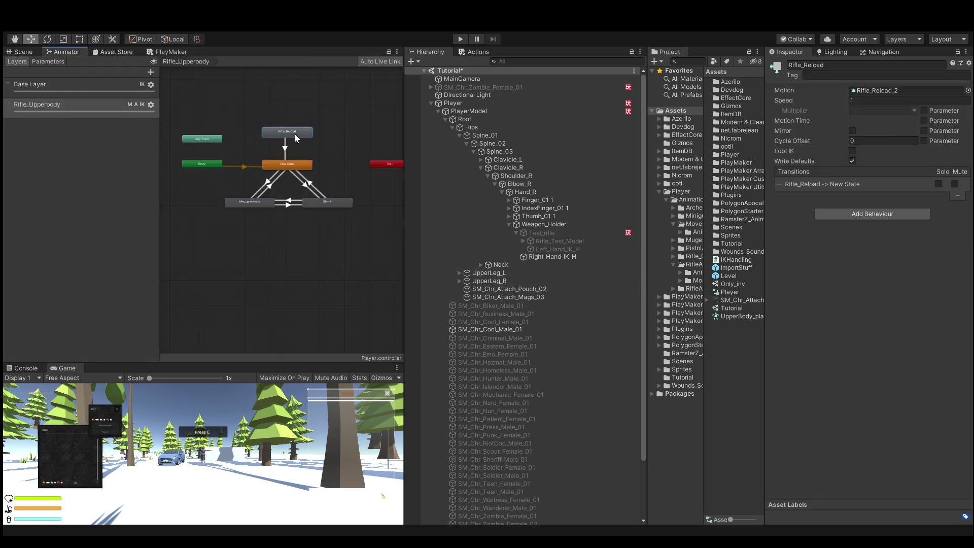
left_click(893, 90)
left_click(749, 296)
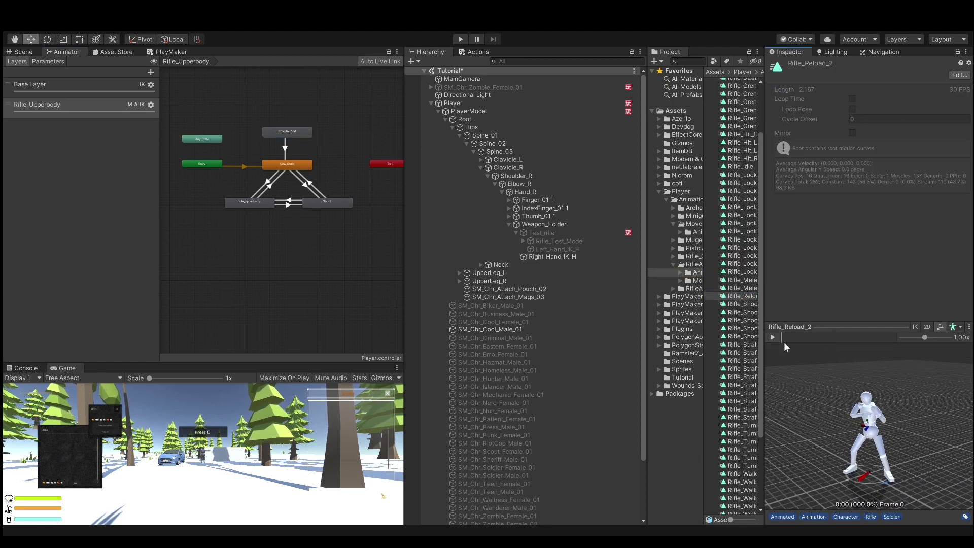
left_click(772, 337)
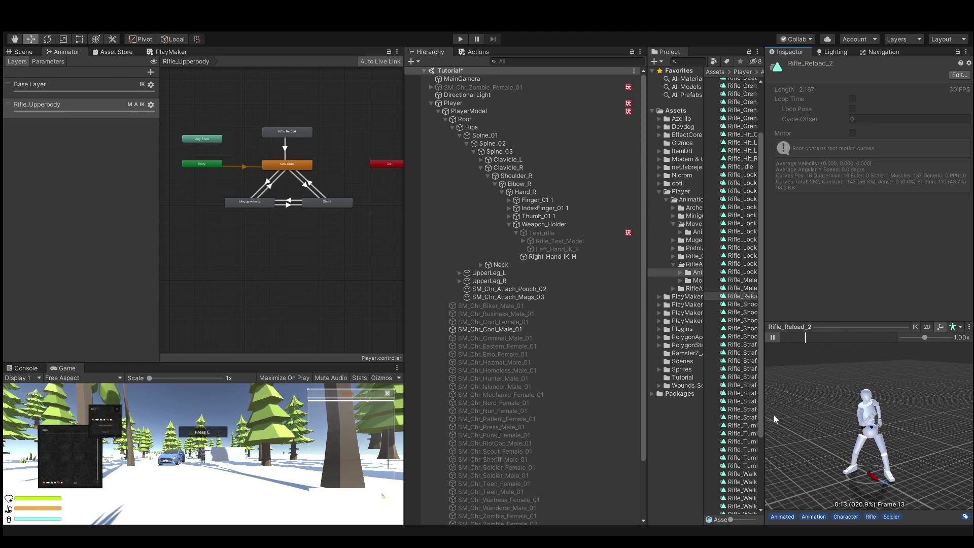
left_click_drag(878, 414, 898, 413)
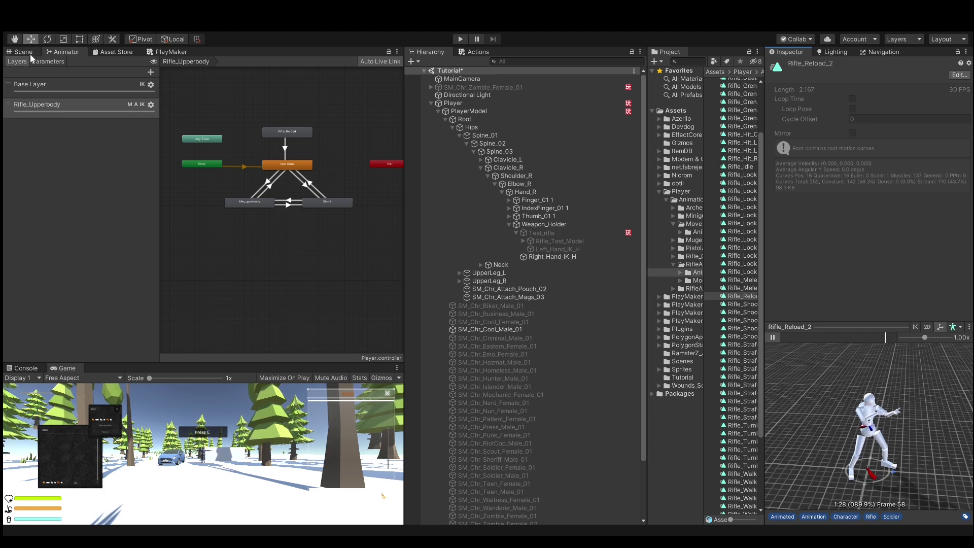
left_click(509, 233)
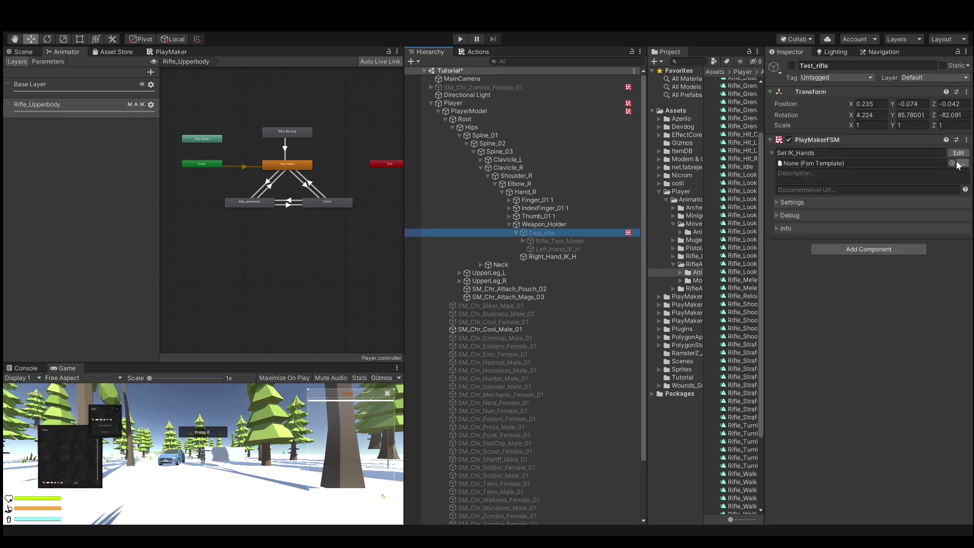
Add an OFF event and drag it into the graph to create Zustand 1 with a global OFF transition
left_click(959, 153)
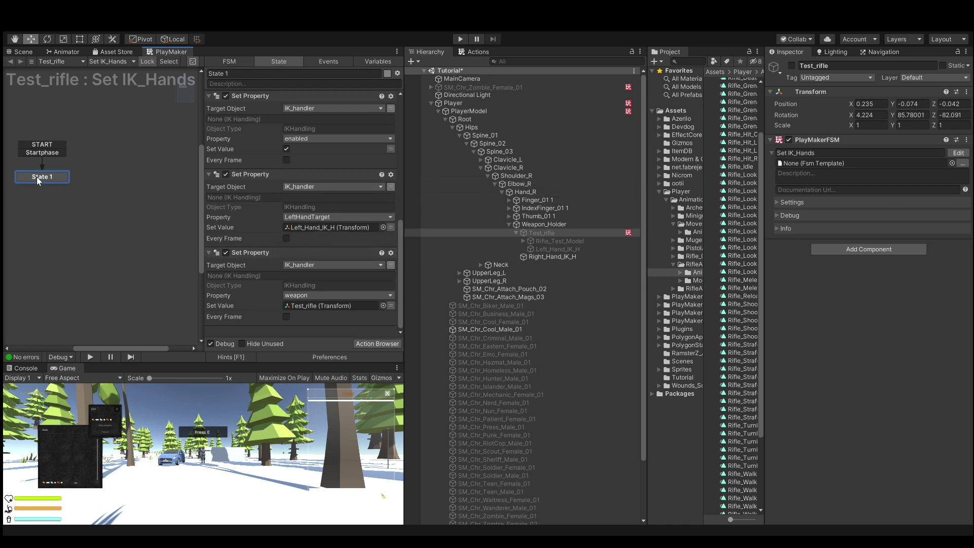
left_click(554, 250)
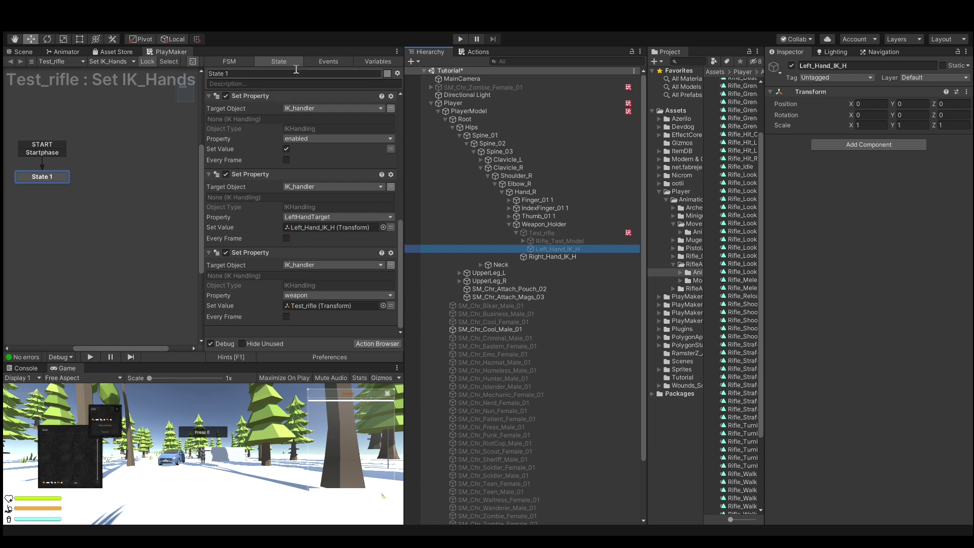
left_click(326, 61)
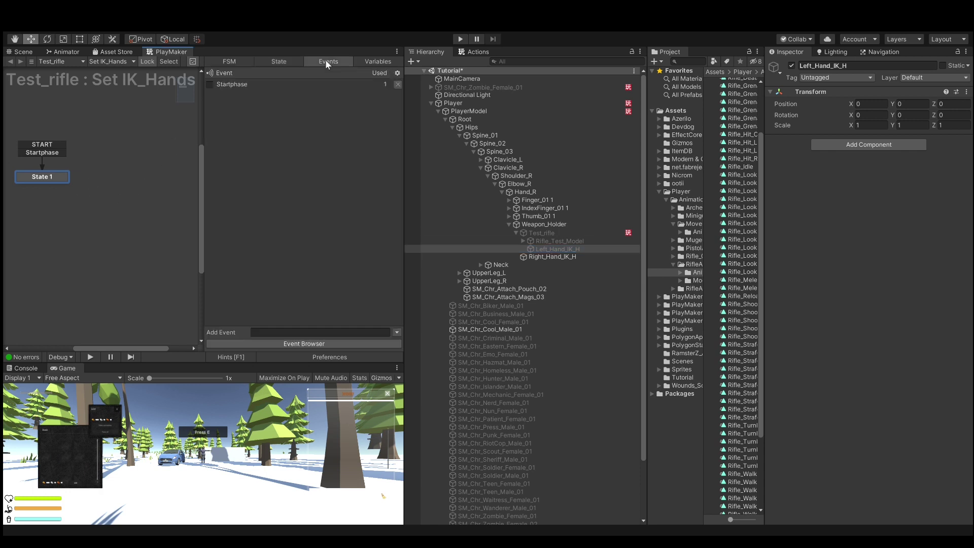
left_click(286, 330)
type("O")
type("FF")
key("Return")
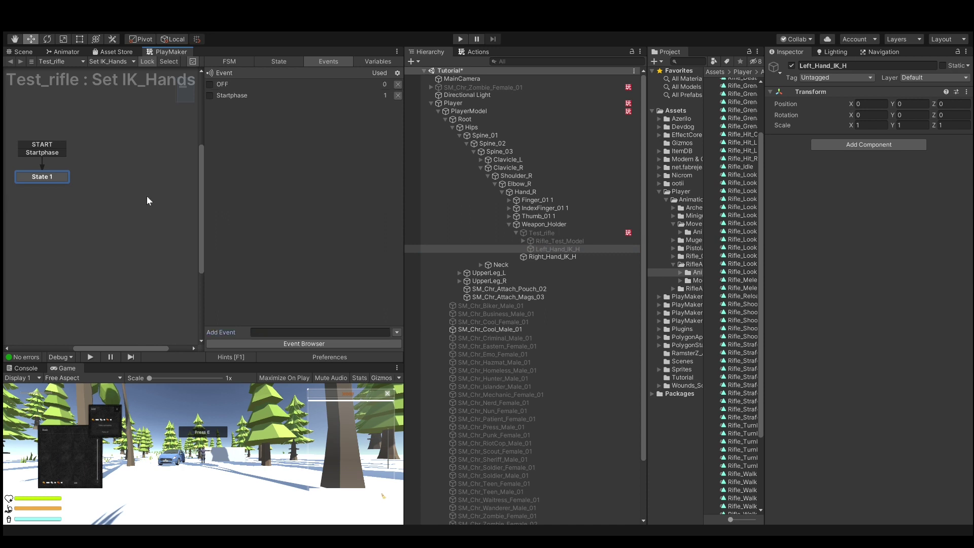
left_click(124, 186)
left_click_drag(222, 84, 152, 178)
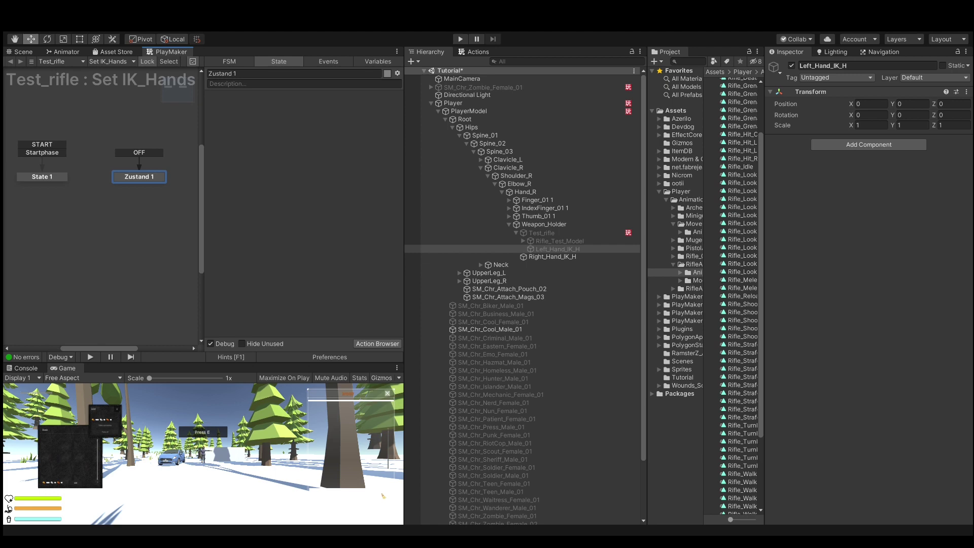
Copy State 1's Get Component and Set Property actions into Zustand 1
left_click(57, 177)
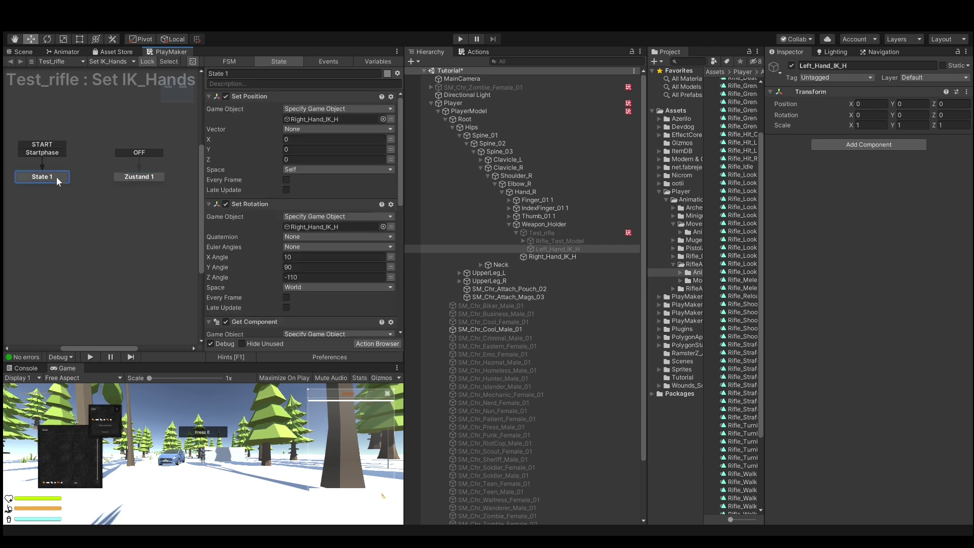
scroll(304, 170, "down", 3)
left_click(256, 172)
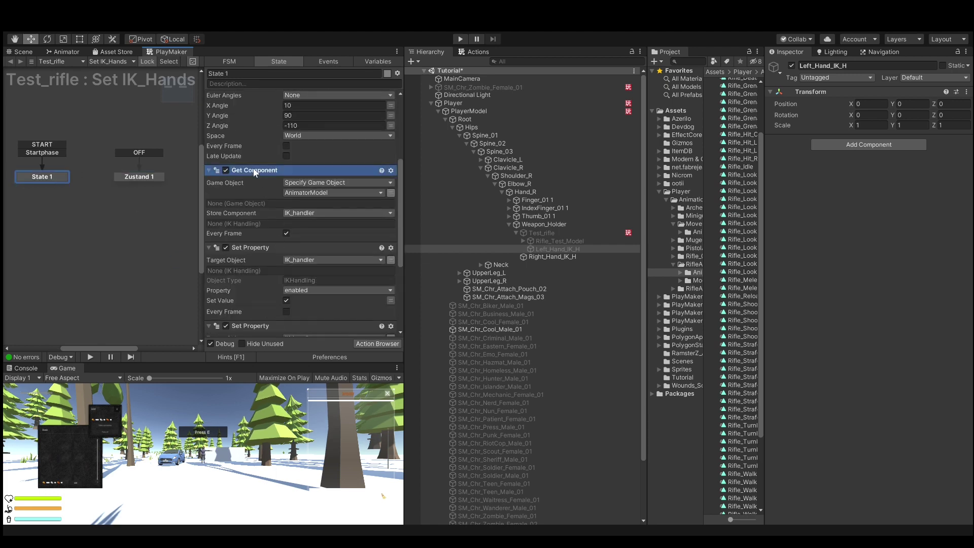
left_click(254, 249, "ctrl")
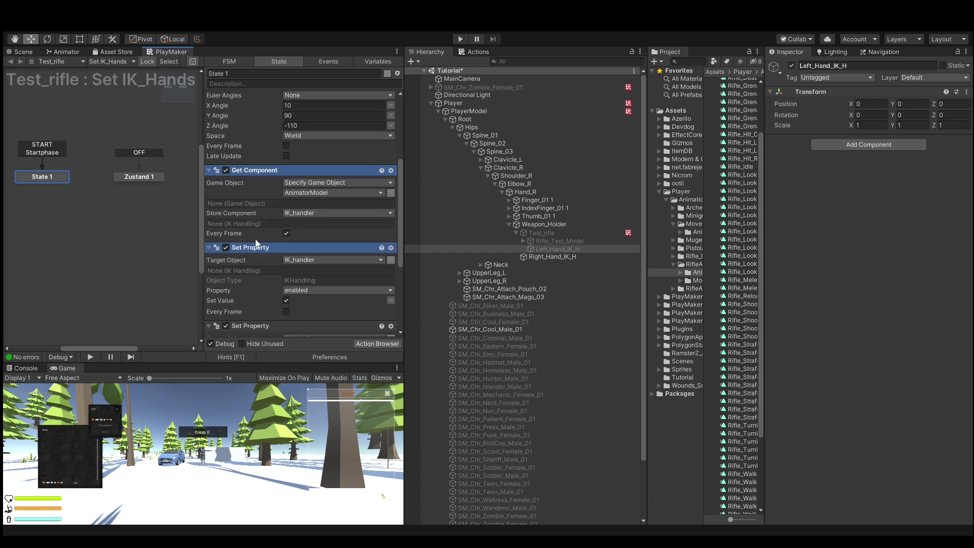
left_click(145, 177)
key("ctrl+v")
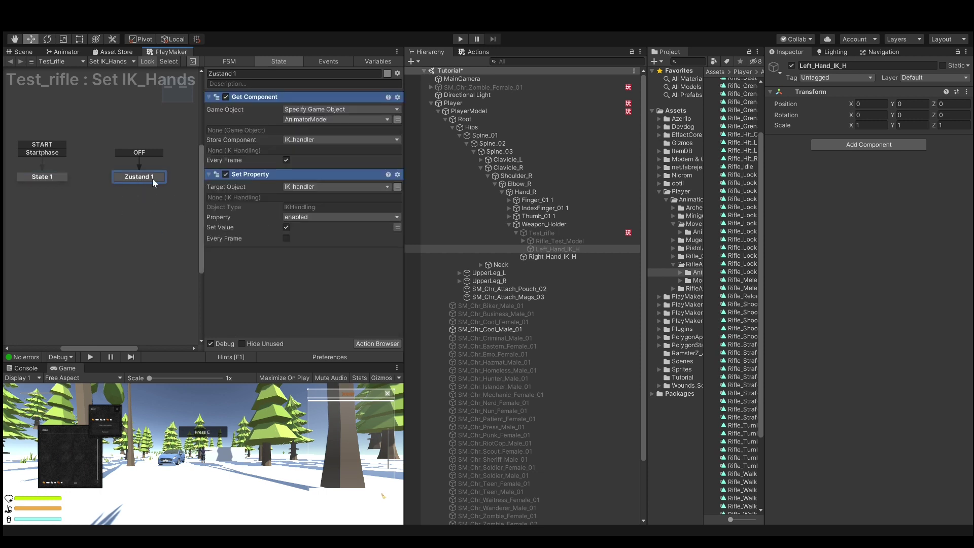
left_click_drag(148, 179, 130, 184)
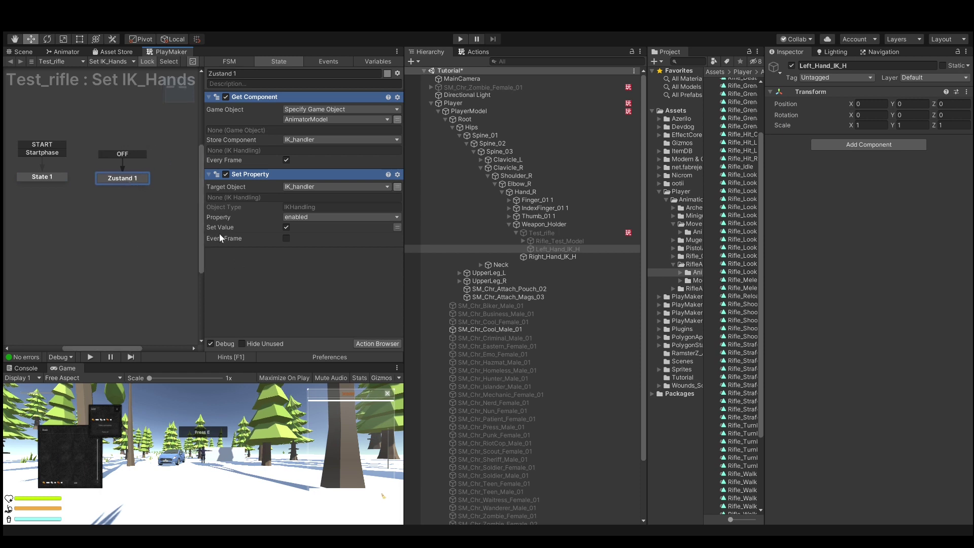
Make Zustand 1's Set Property turn enabled off, then inspect PlayerModel's IK Handling component
left_click(286, 228)
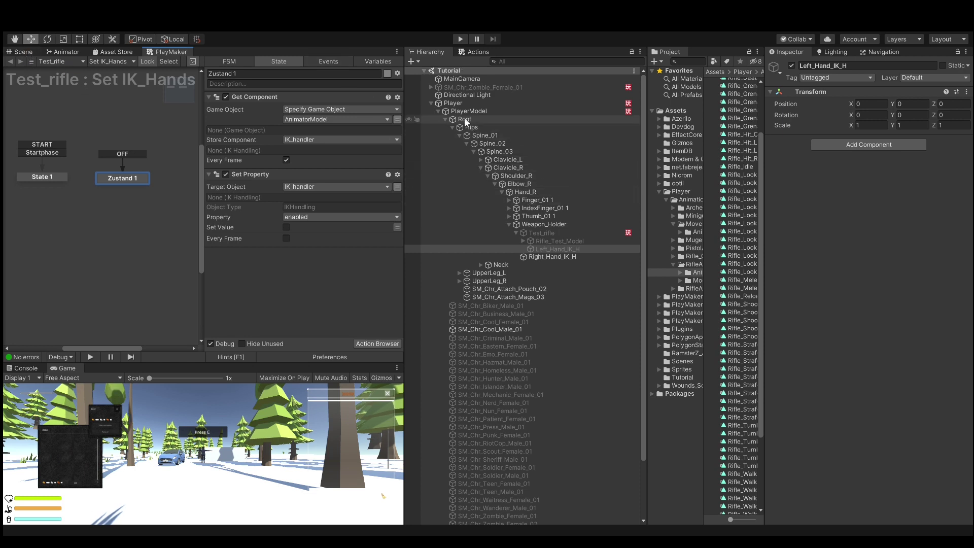
left_click(512, 111)
scroll(834, 460, "down", 3)
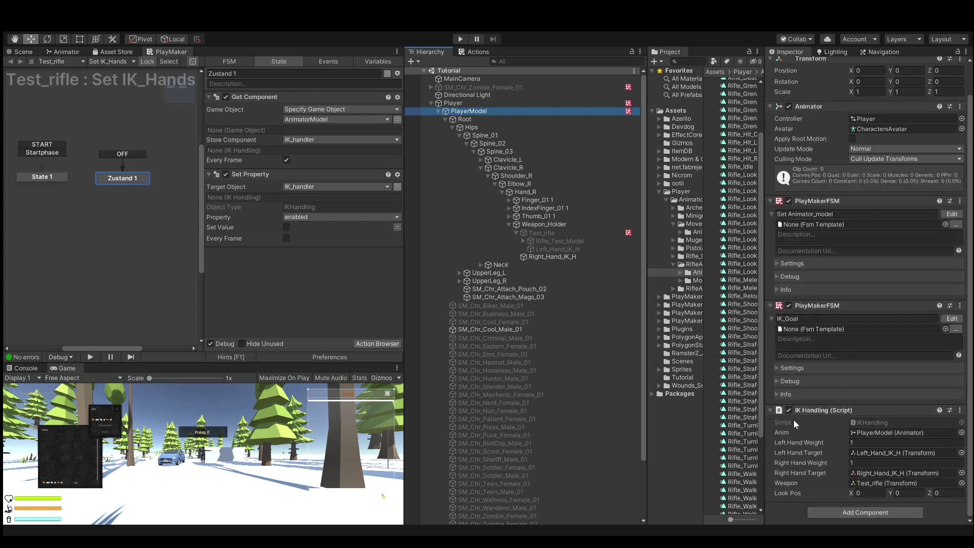
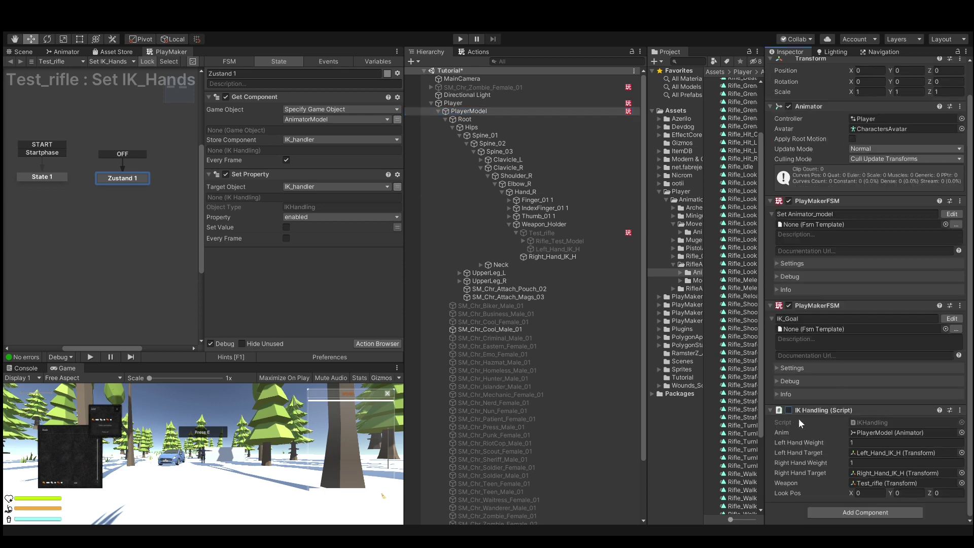
Start Play mode, enlarge the Game view, and equip the test rifle from the in-game inventory
left_click(461, 39)
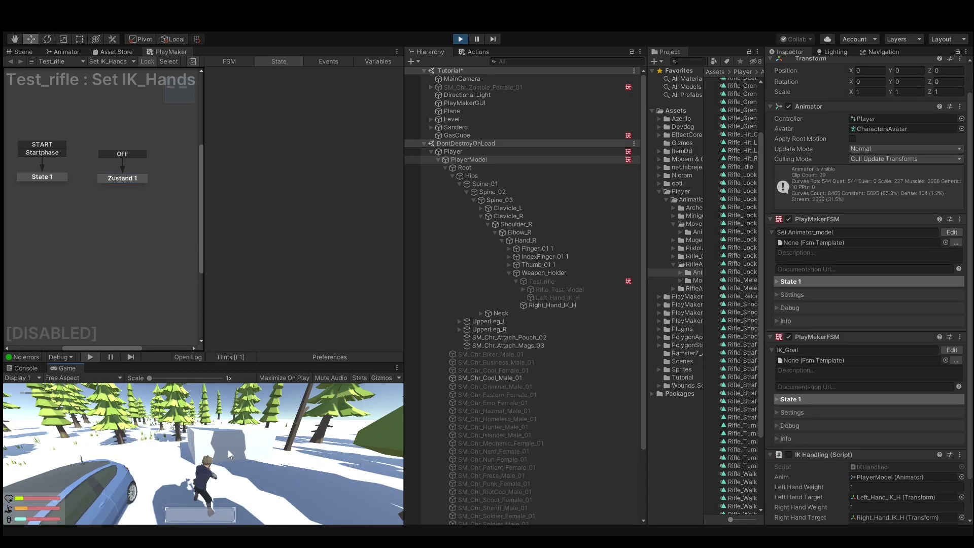
left_click_drag(299, 362, 297, 238)
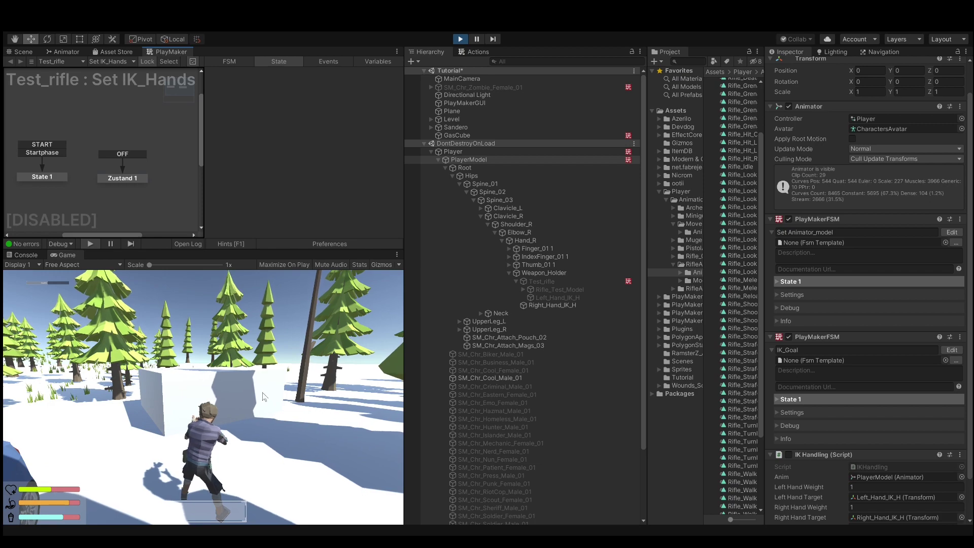
key("i")
mouse_move(311, 385)
left_mouse_down()
mouse_move(176, 445)
mouse_move(433, 313)
mouse_move(170, 441)
left_mouse_up()
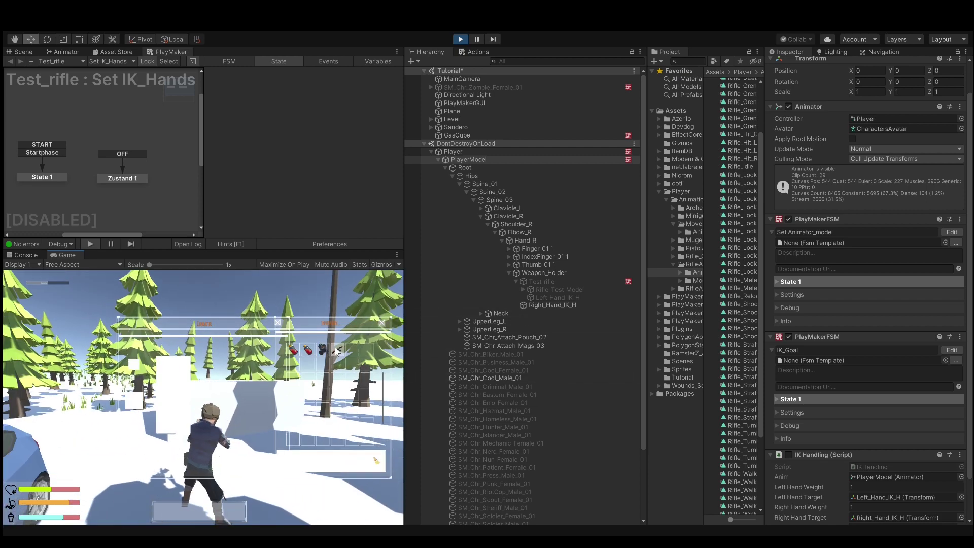
left_click(169, 440)
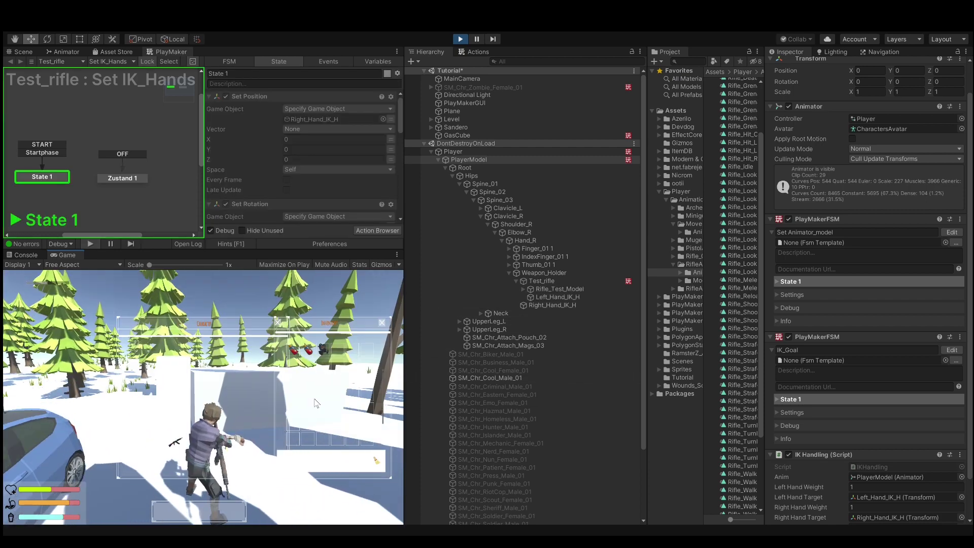
Orbit the Scene view to the player's front and inspect Rifle_Test_Model and Right_Hand_IK_H's rotation
left_click(21, 52)
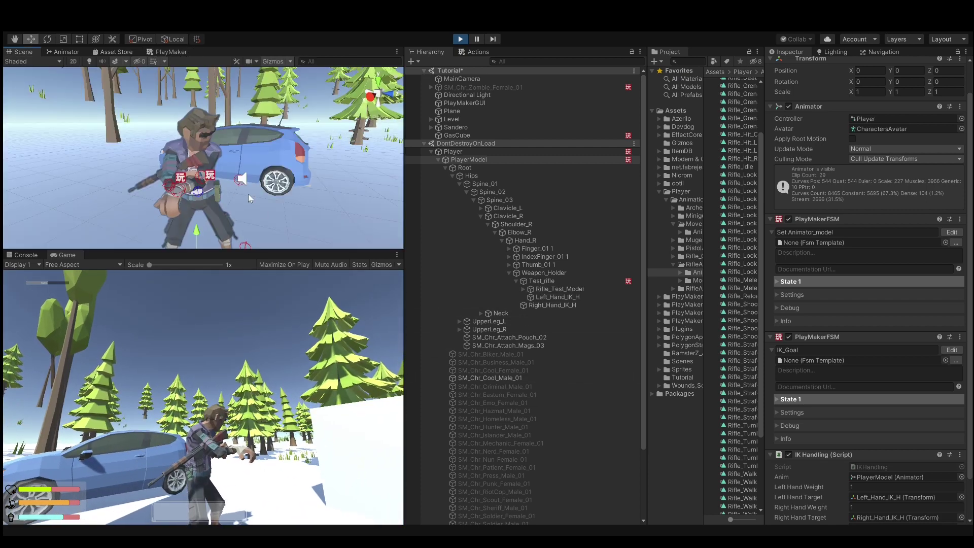
left_click_drag(248, 194, 342, 205, "alt")
scroll(341, 204, "up", 8)
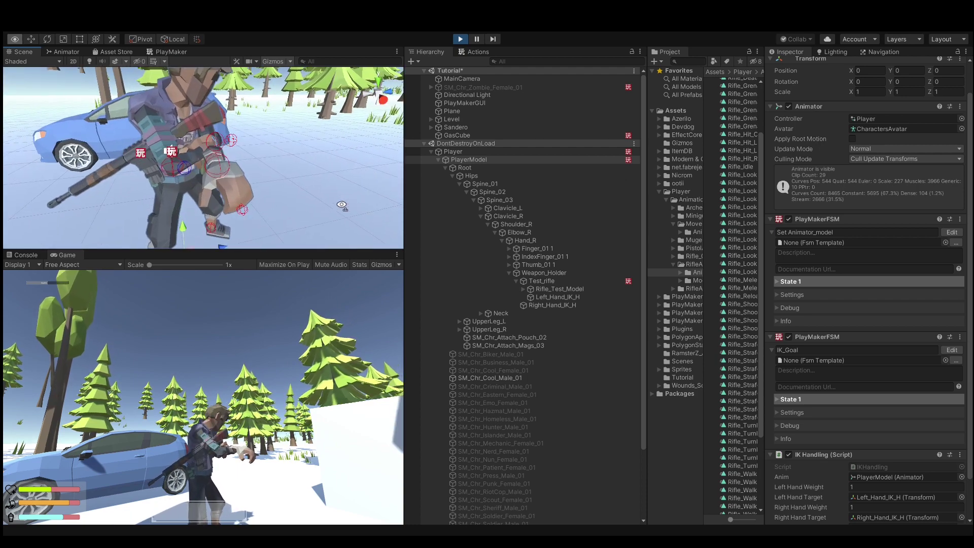
mouse_move(374, 205)
left_mouse_down("alt")
mouse_move(136, 191)
mouse_move(304, 193)
left_mouse_up("alt")
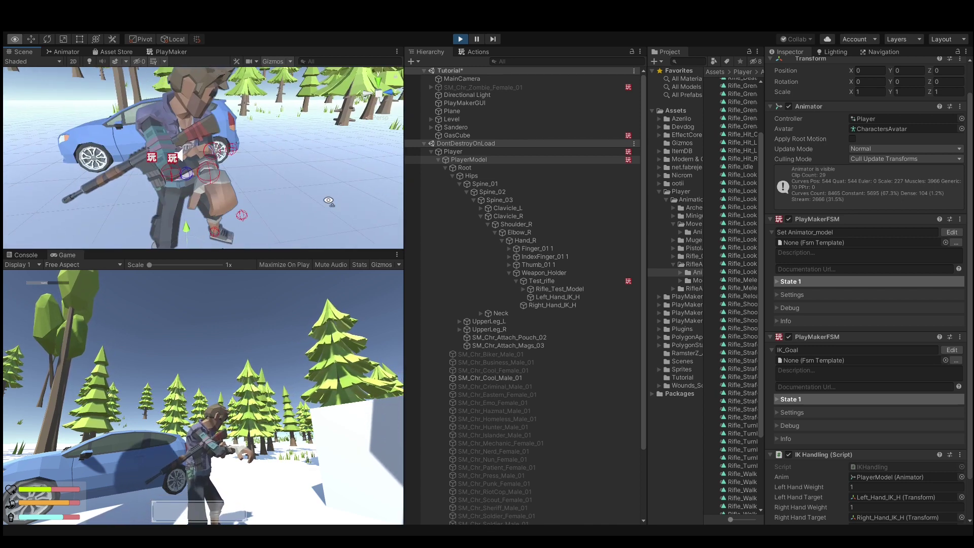
left_click(570, 287)
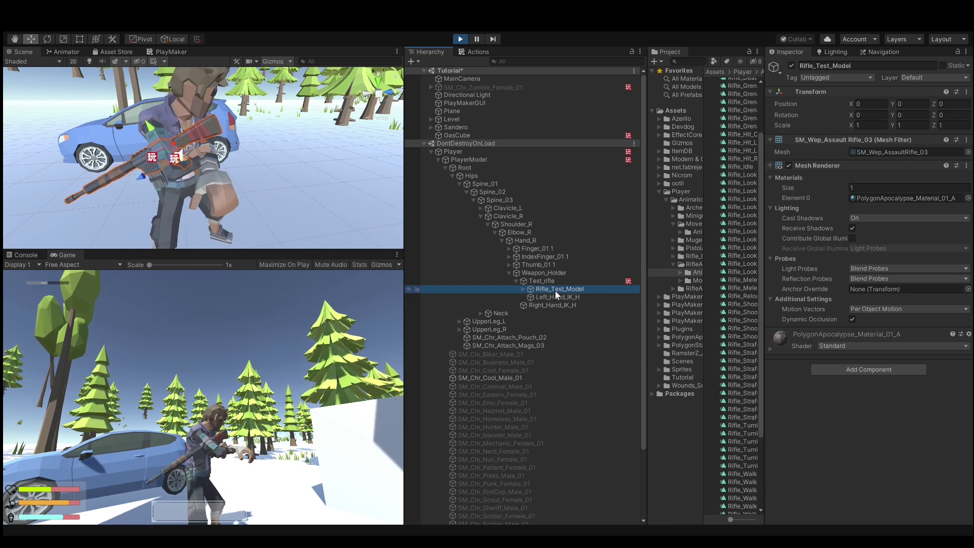
left_click(558, 304)
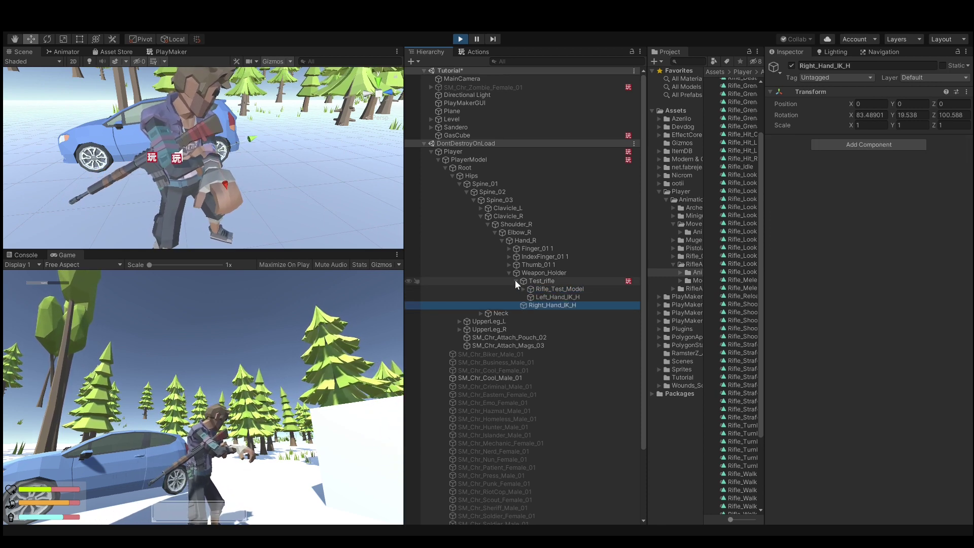
Open Test_rifle's PlayMakerFSM and review its Set Rotation action of 10, 90, -110
left_click(546, 281)
left_click(959, 153)
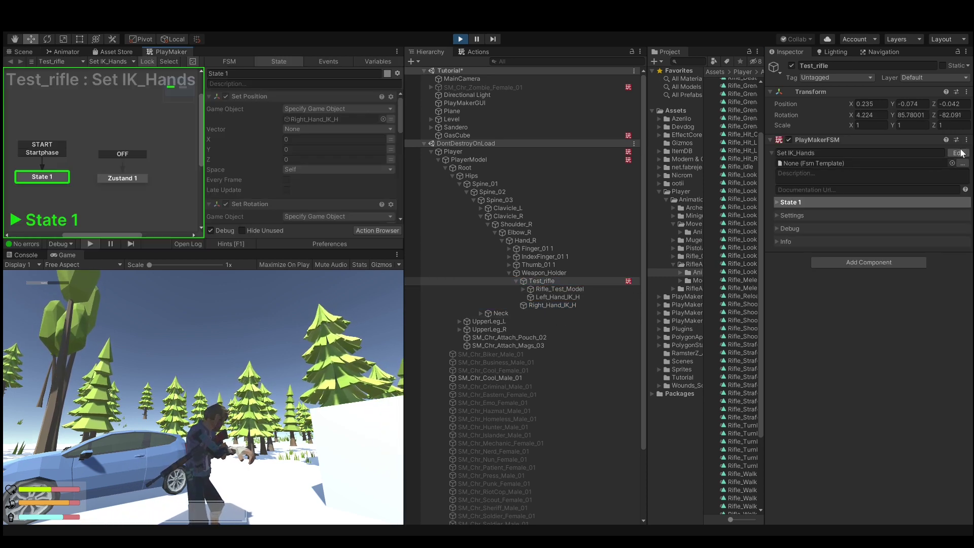
scroll(346, 147, "down", 3)
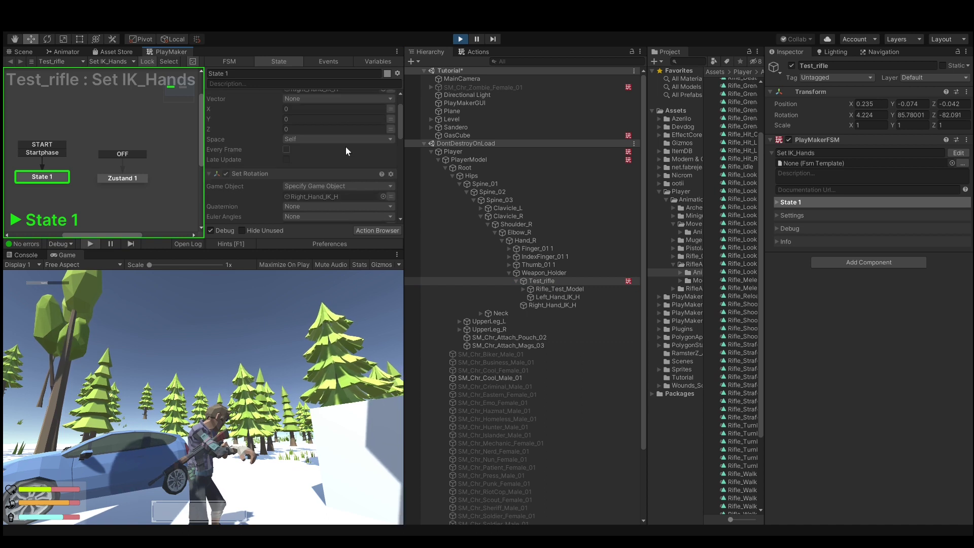
left_click(324, 163)
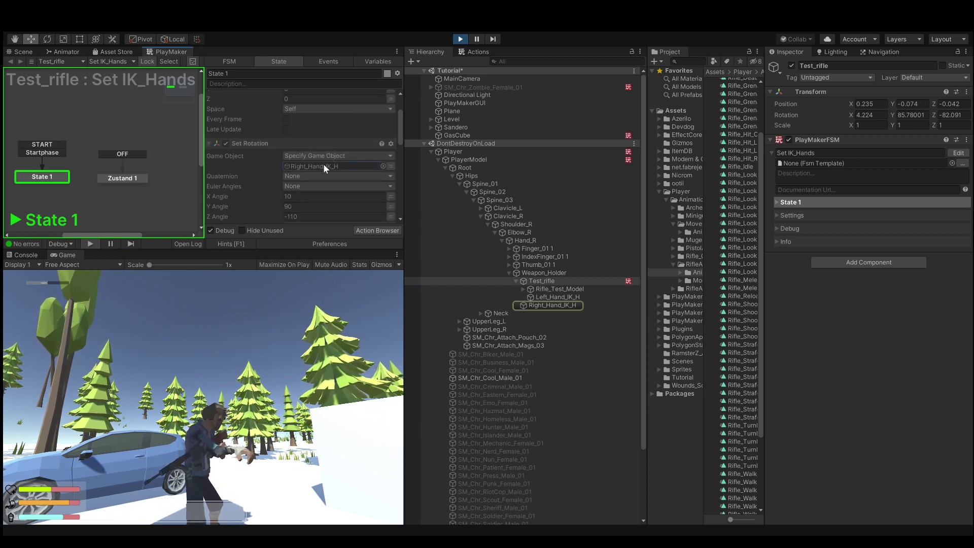
scroll(334, 169, "down", 3)
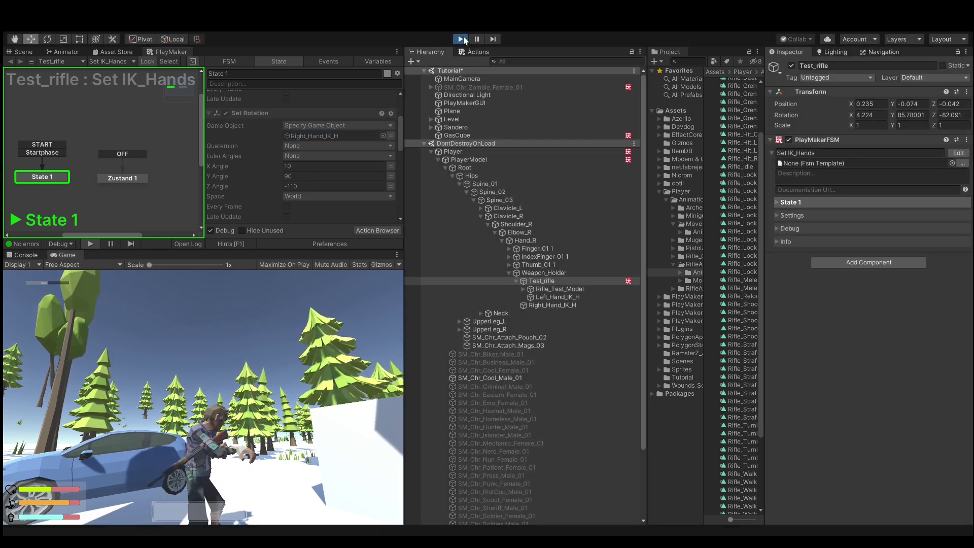
Restart Play mode, equip the test rifle with key 1, and close the inventory
left_click(304, 196)
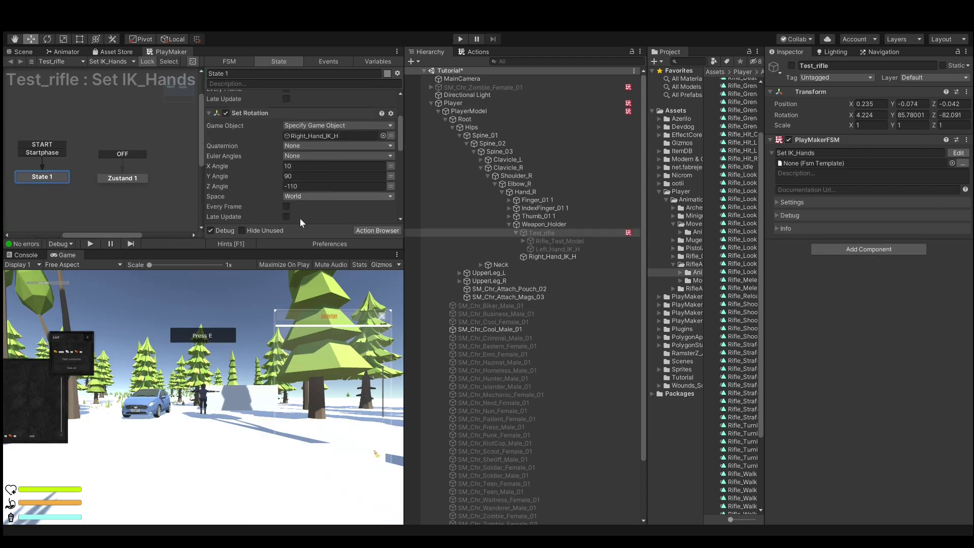
left_click(300, 218)
left_click(460, 39)
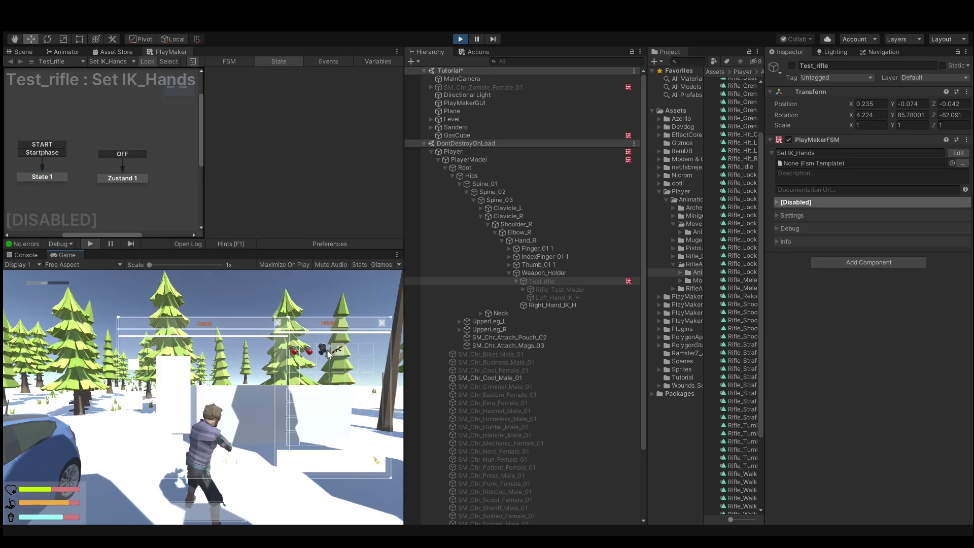
key("1")
key("Tab")
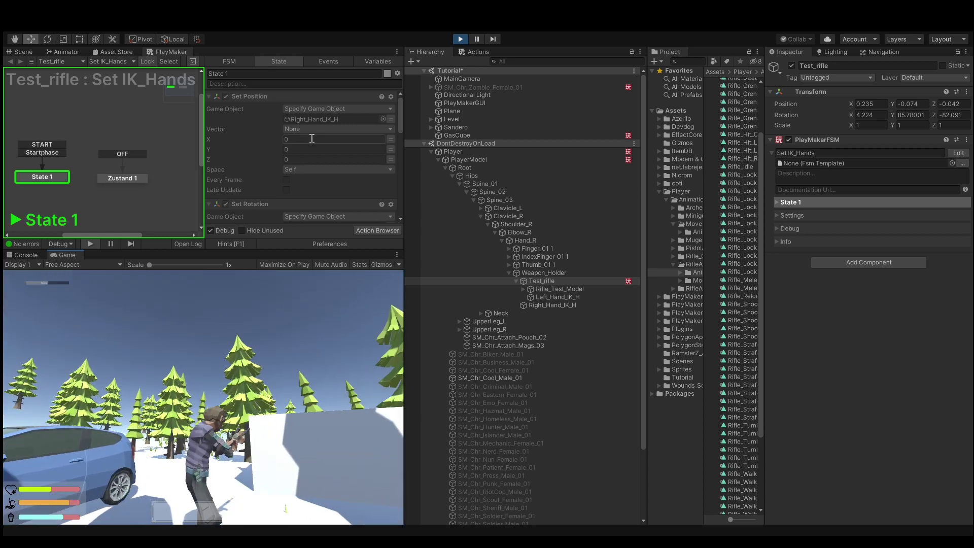
Frame Right_Hand_IK_H and rotate it with Global handles until the right hand grips the rifle, then stop play
left_click(551, 305)
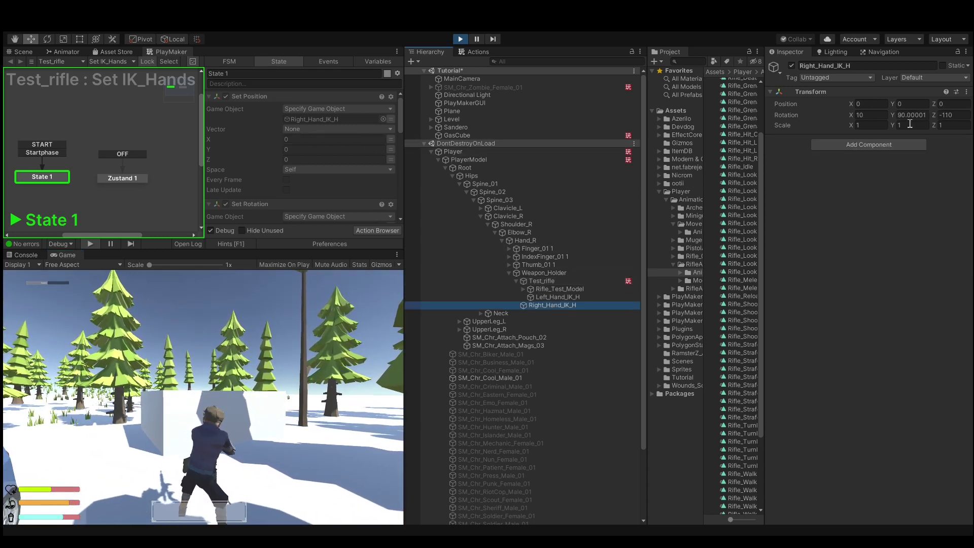
left_click(23, 51)
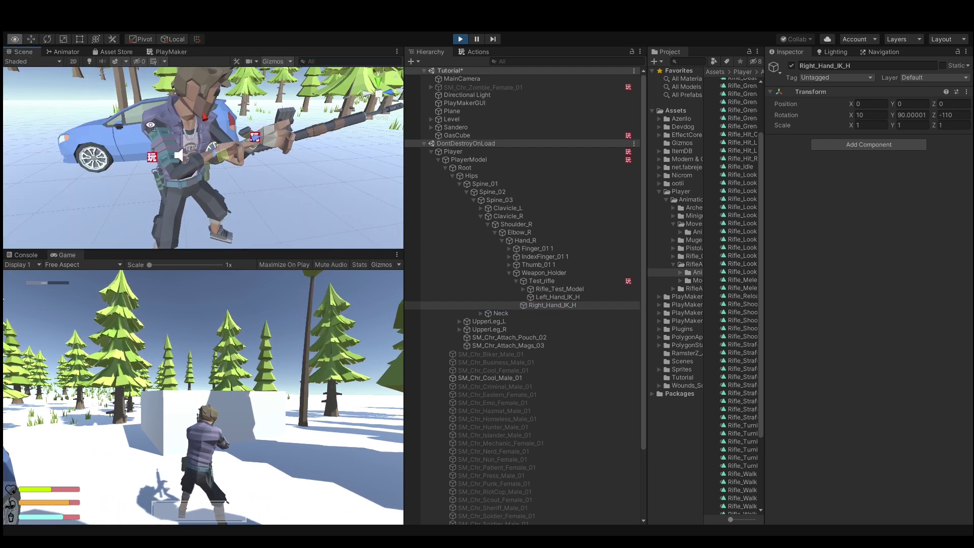
middle_click_drag(153, 152, 212, 144)
key("f")
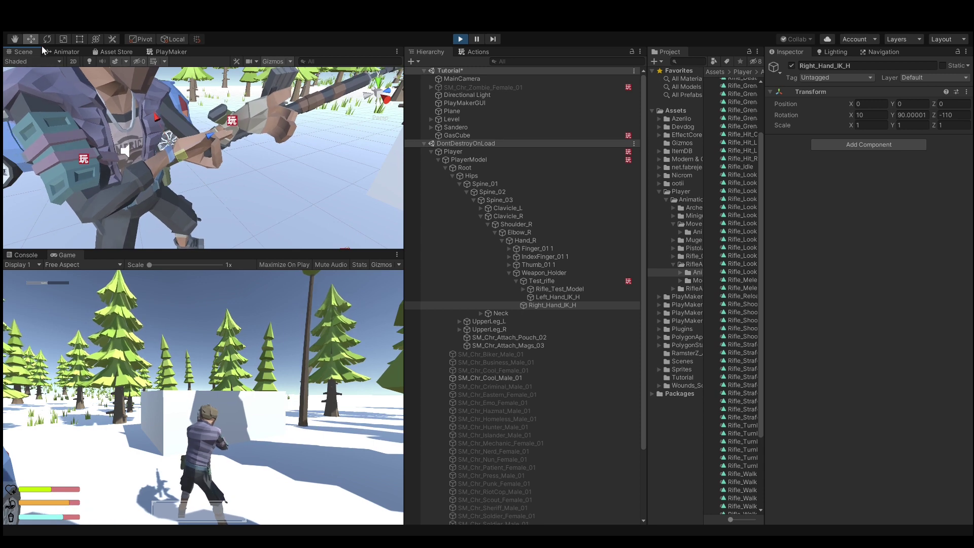
key("e")
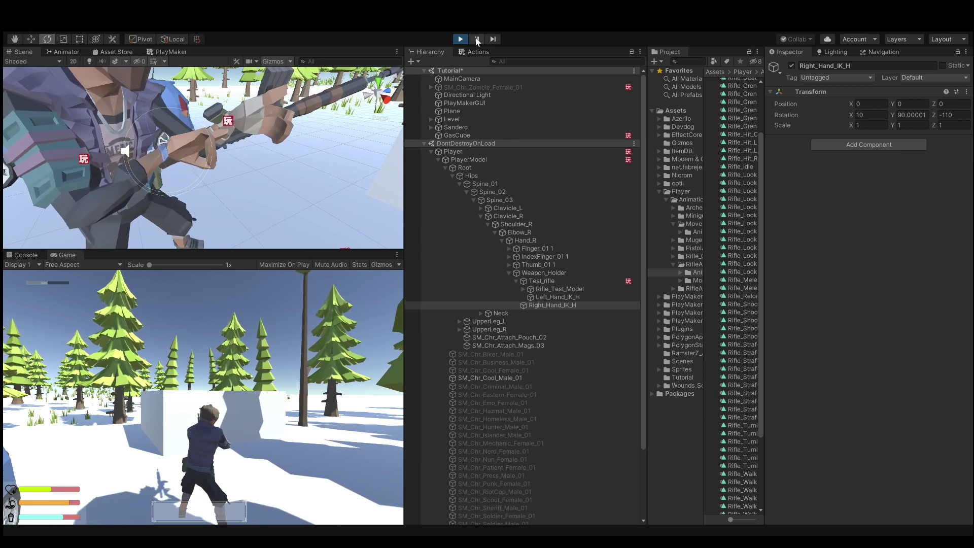
left_click_drag(156, 138, 154, 144)
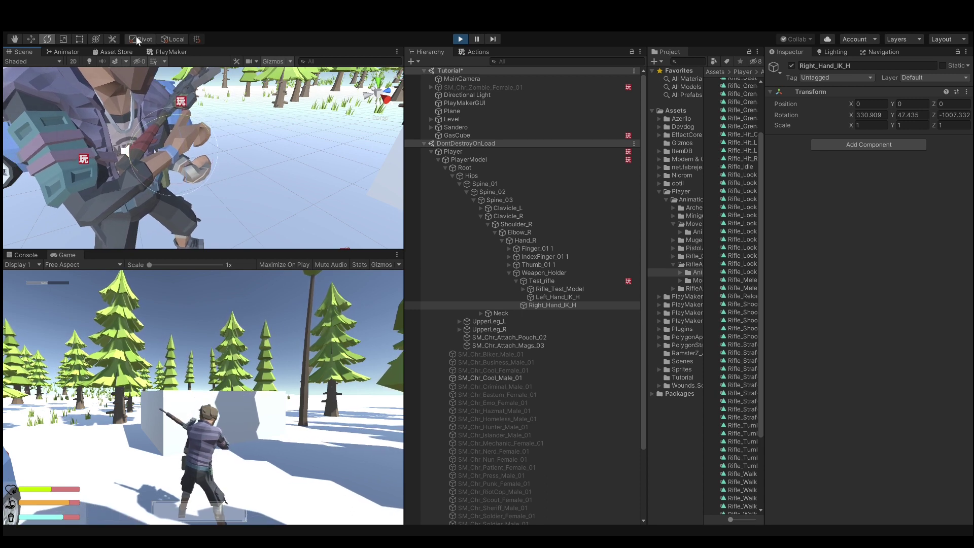
left_click(161, 39)
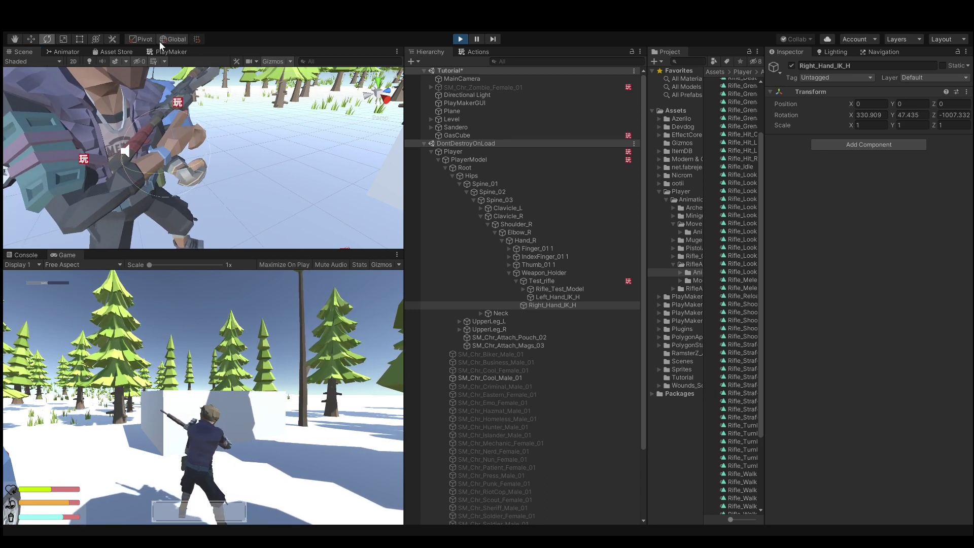
mouse_move(178, 126)
left_mouse_down()
mouse_move(181, 172)
mouse_move(174, 166)
left_mouse_up()
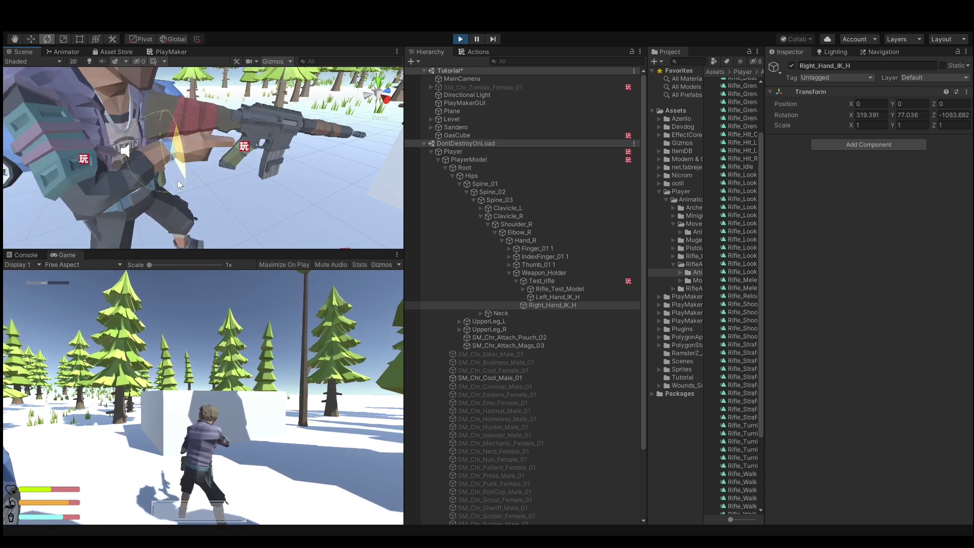
left_click_drag(174, 166, 175, 172)
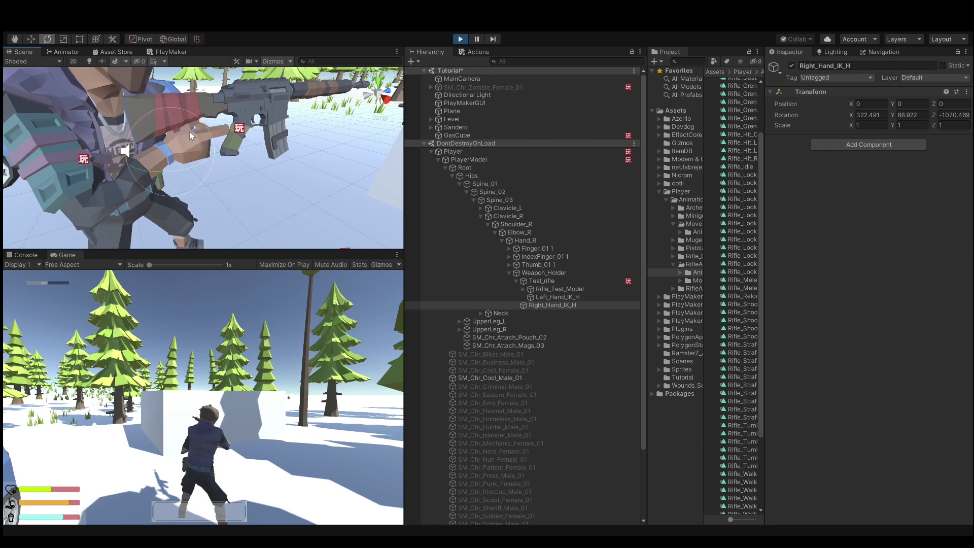
left_click(460, 39)
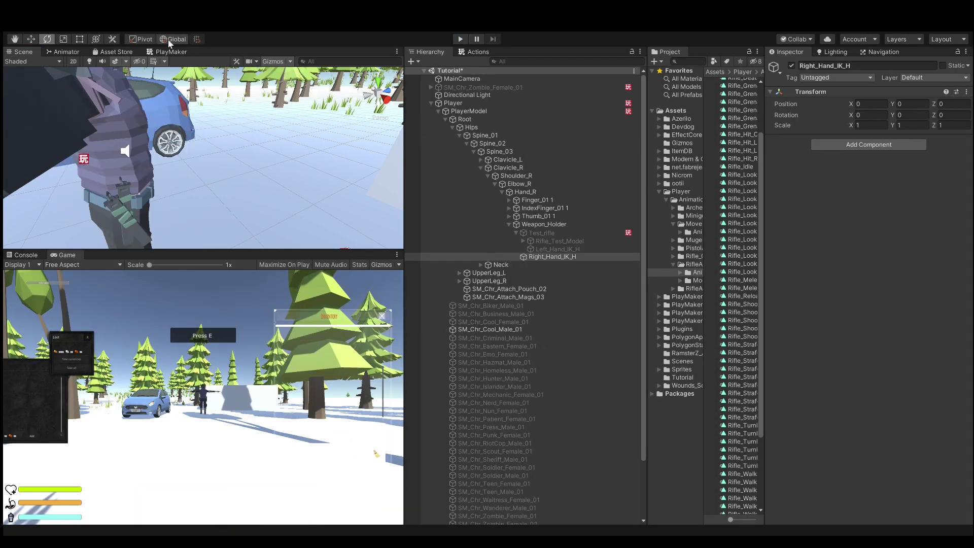
left_click(467, 39)
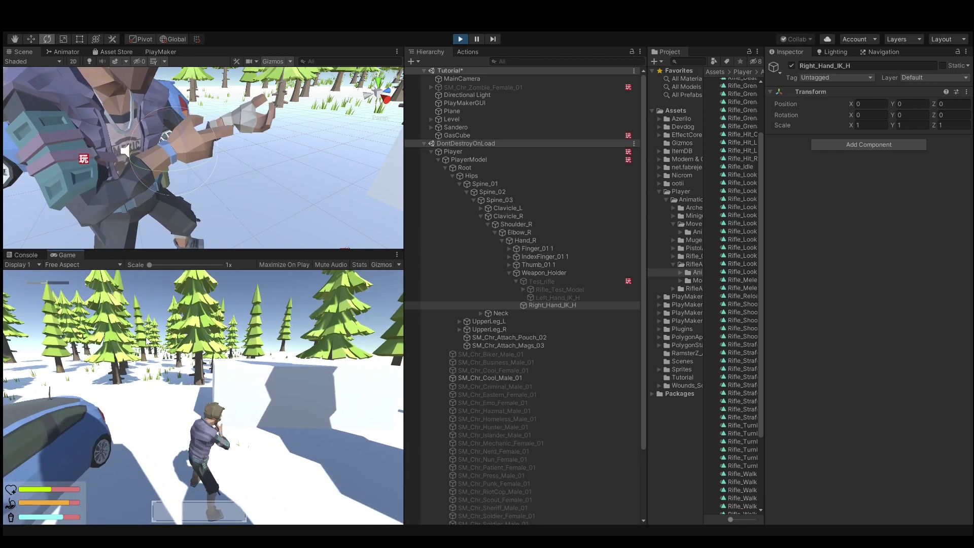
key("i")
left_click(336, 349)
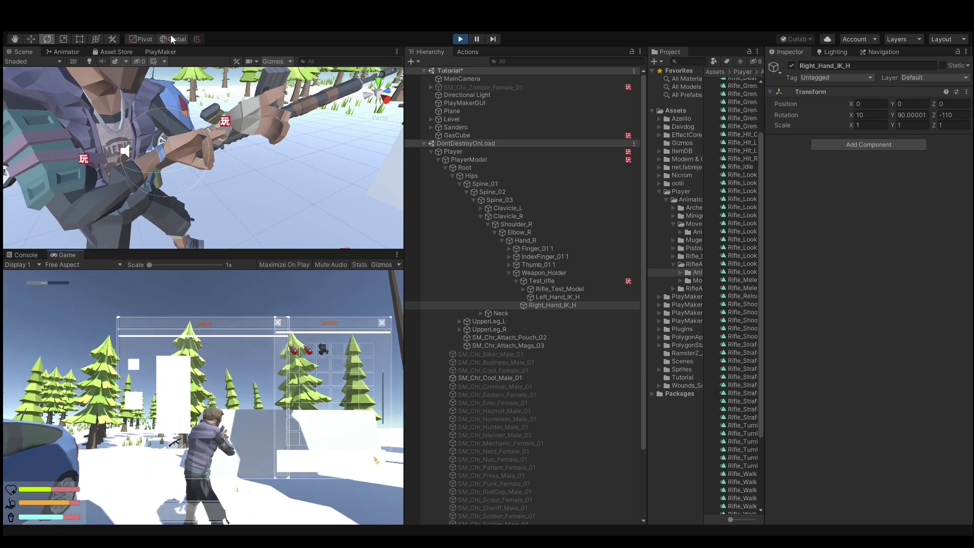
mouse_move(179, 121)
left_mouse_down()
mouse_move(177, 177)
mouse_move(173, 171)
mouse_move(284, 167)
left_mouse_up()
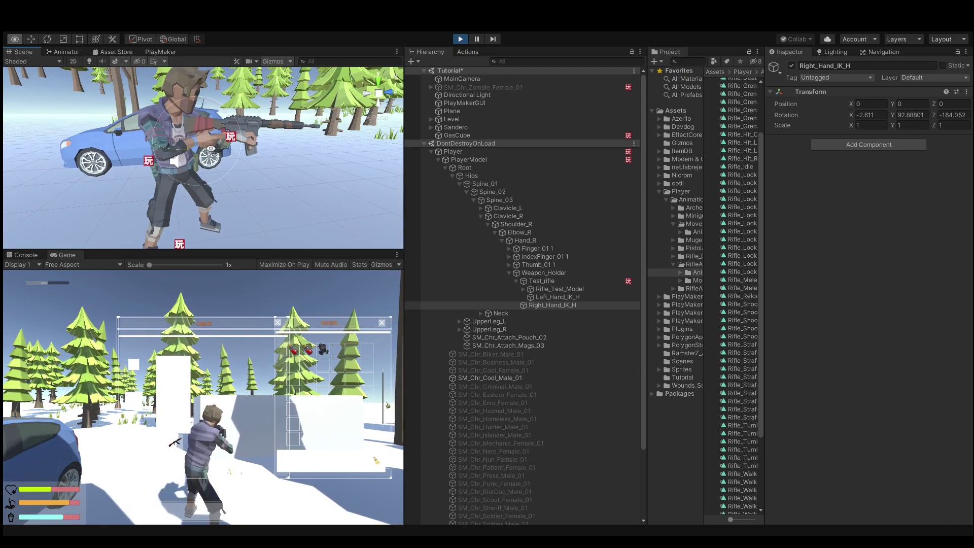
mouse_move(203, 158)
left_mouse_down("alt")
mouse_move(240, 105)
mouse_move(430, 131)
left_mouse_up("alt")
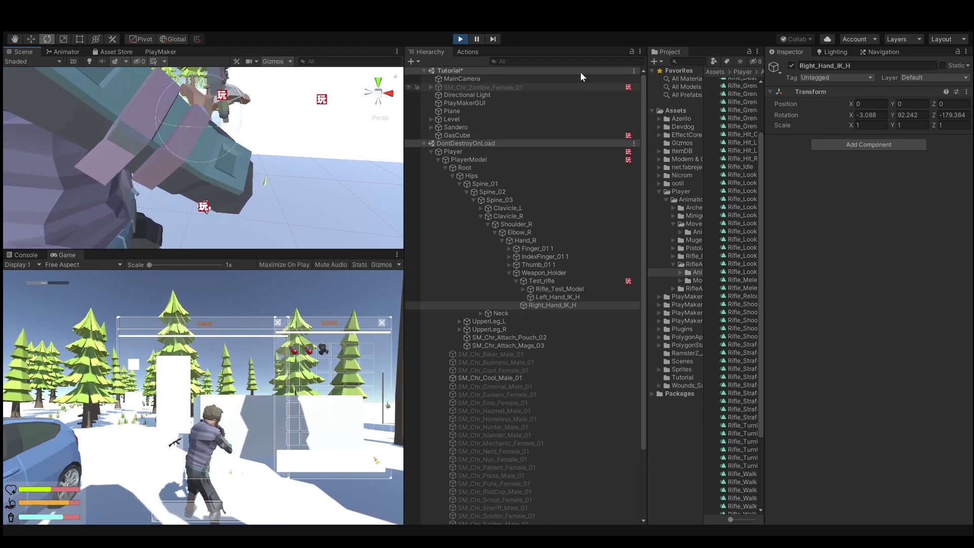
left_click(477, 39)
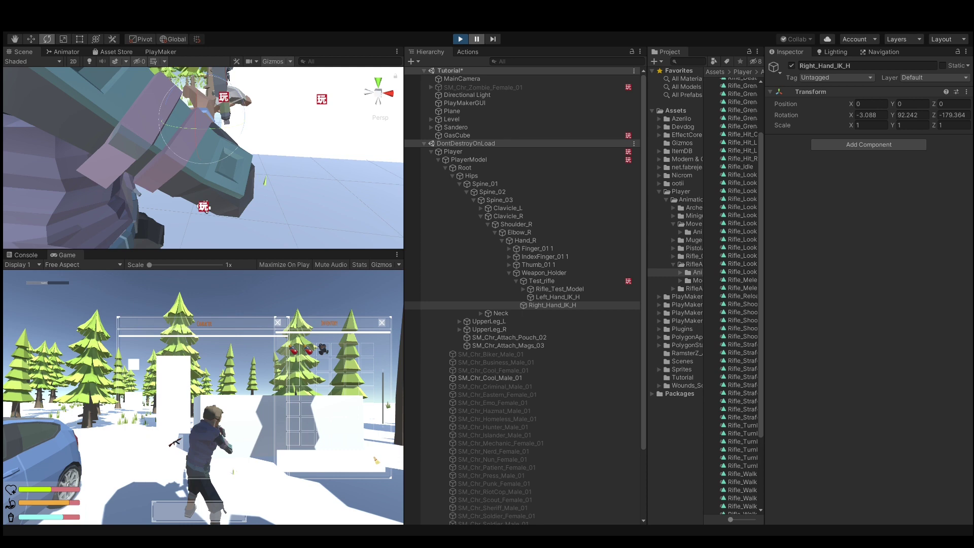
key("ctrl+p")
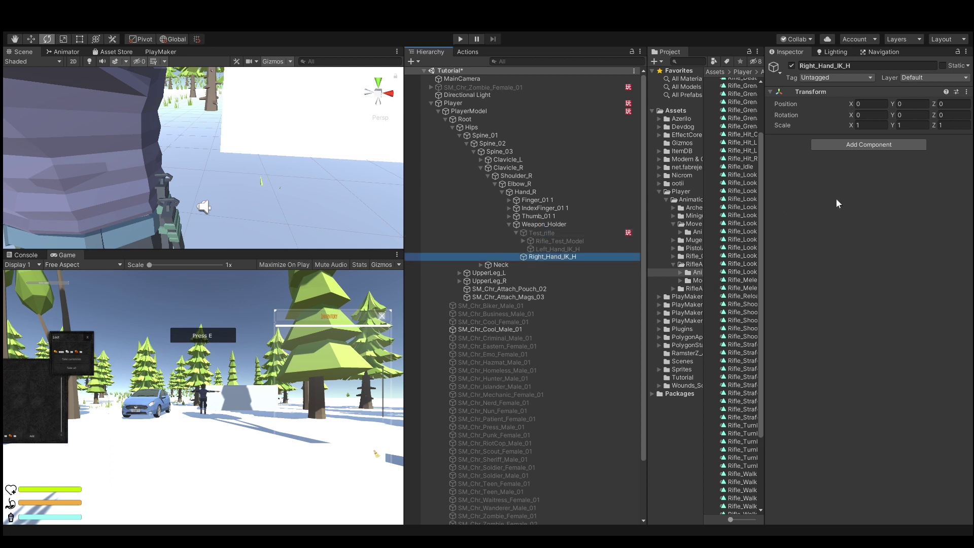
In Test_rifle's PlayMakerFSM, enter Set Rotation angles X -0.3, Y 93, Z -180, then press Play
left_click(958, 152)
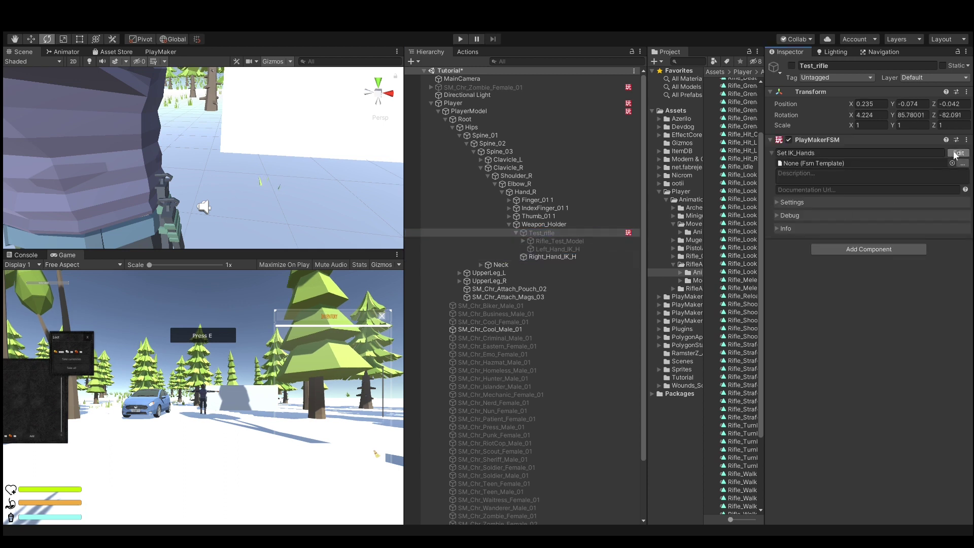
scroll(319, 178, "down", 3)
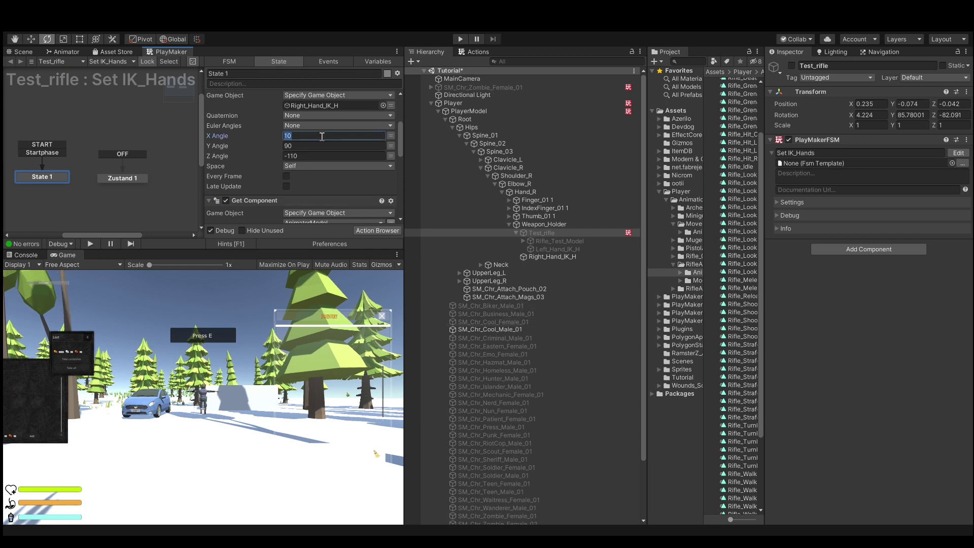
type("-")
scroll(321, 136, "down", 2)
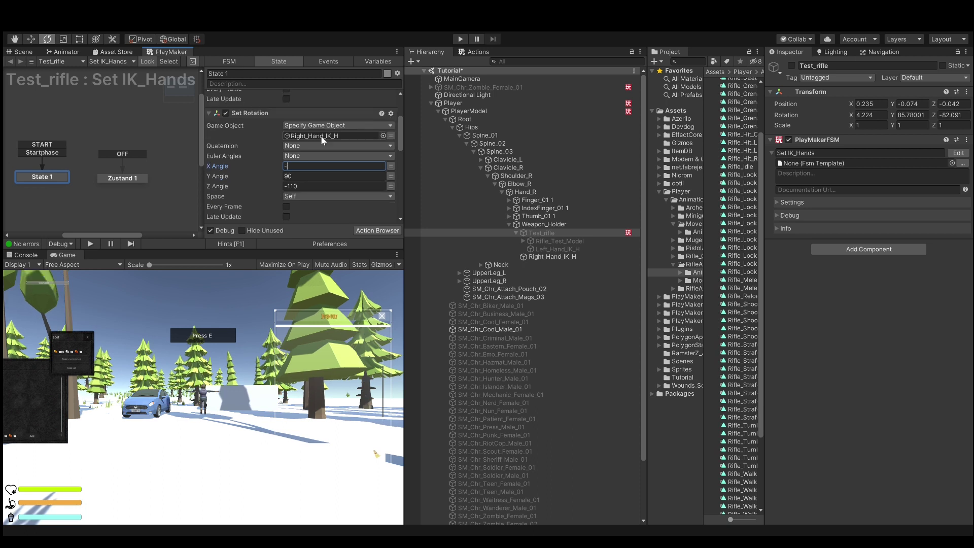
type("3")
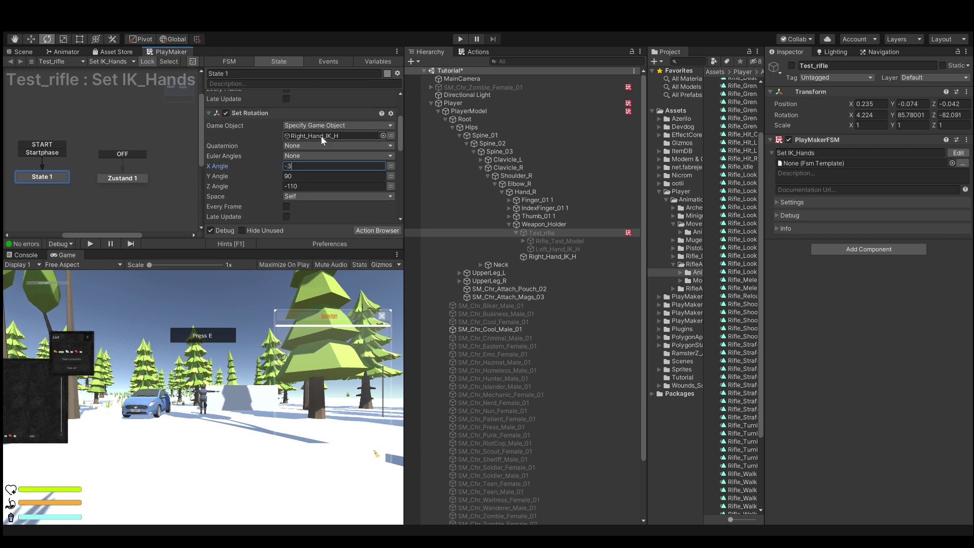
key("BackSpace")
type("0.3")
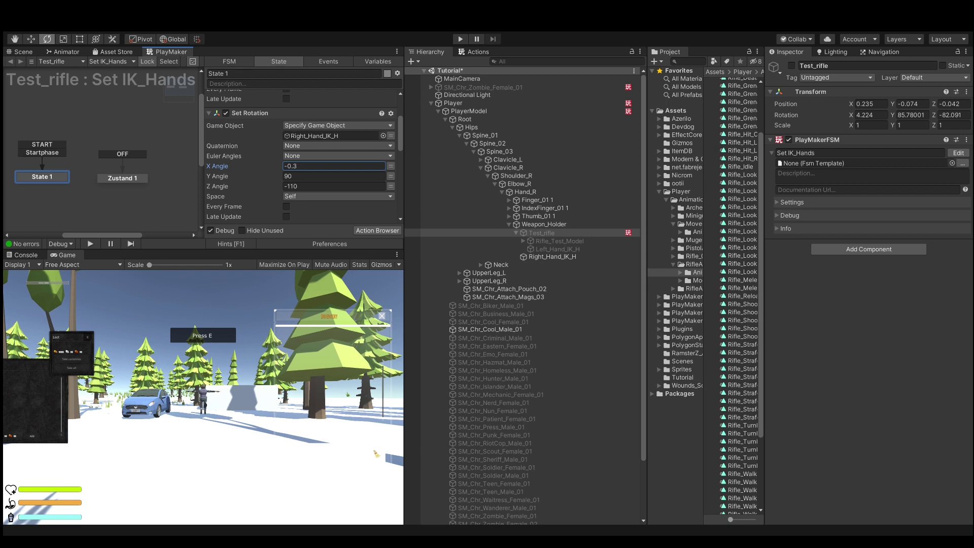
left_click(334, 177)
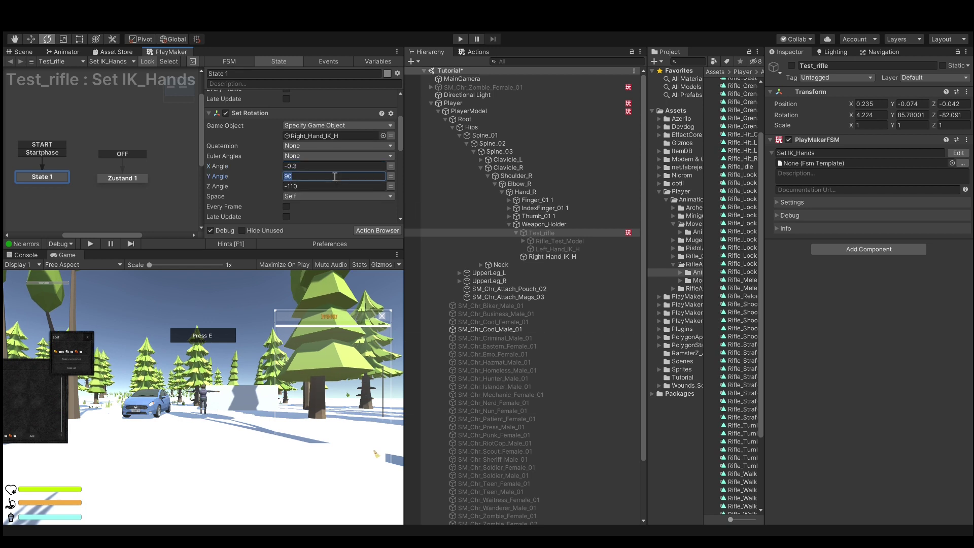
type("93")
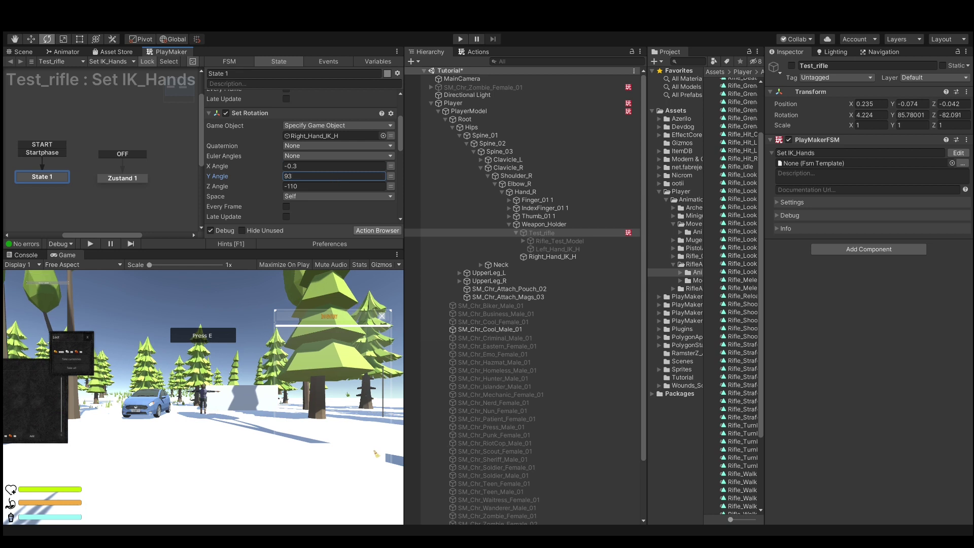
left_click(325, 187)
type("-180")
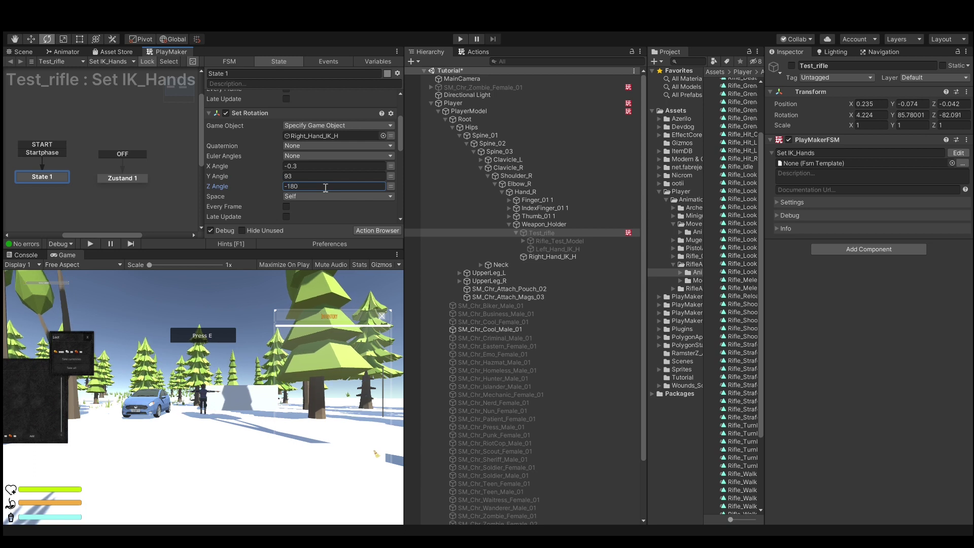
left_click(461, 39)
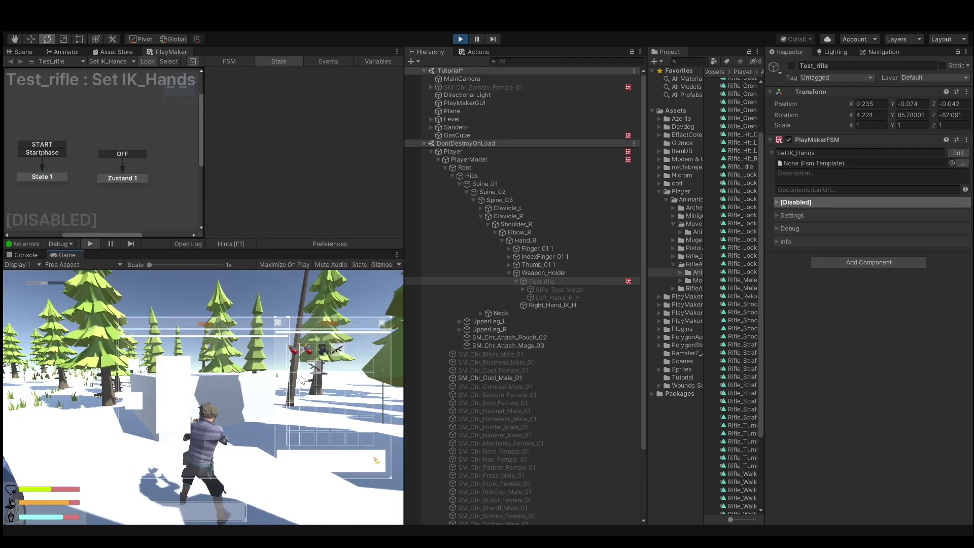
Equip the rifle and drag Test_rifle with the Move gizmo to about 0.107, 0.012, -0.025
key("1")
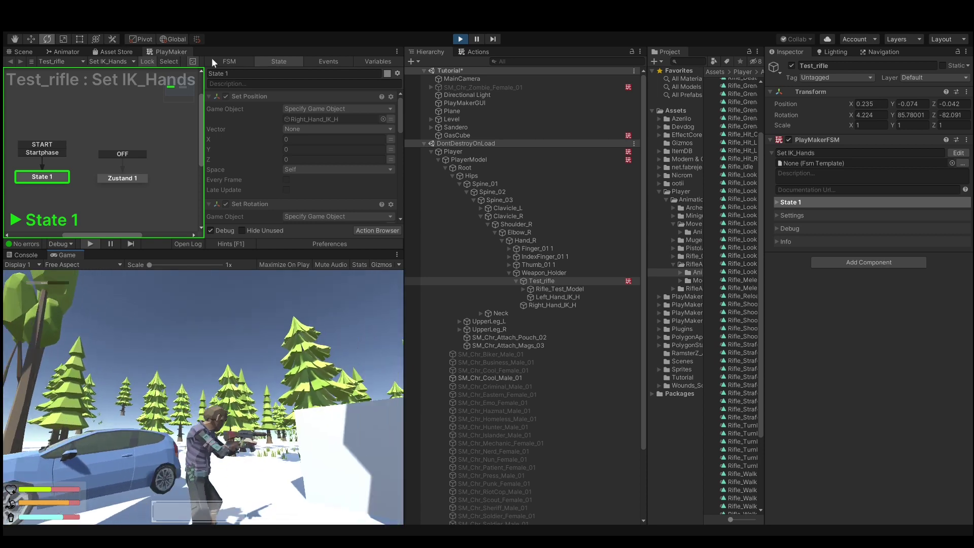
left_click(23, 52)
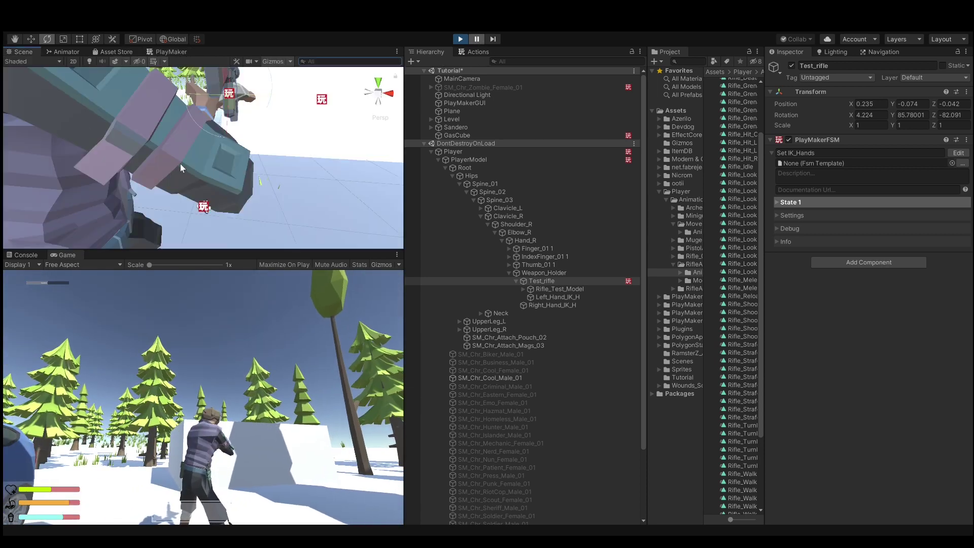
right_click_drag(180, 163, 927, 199)
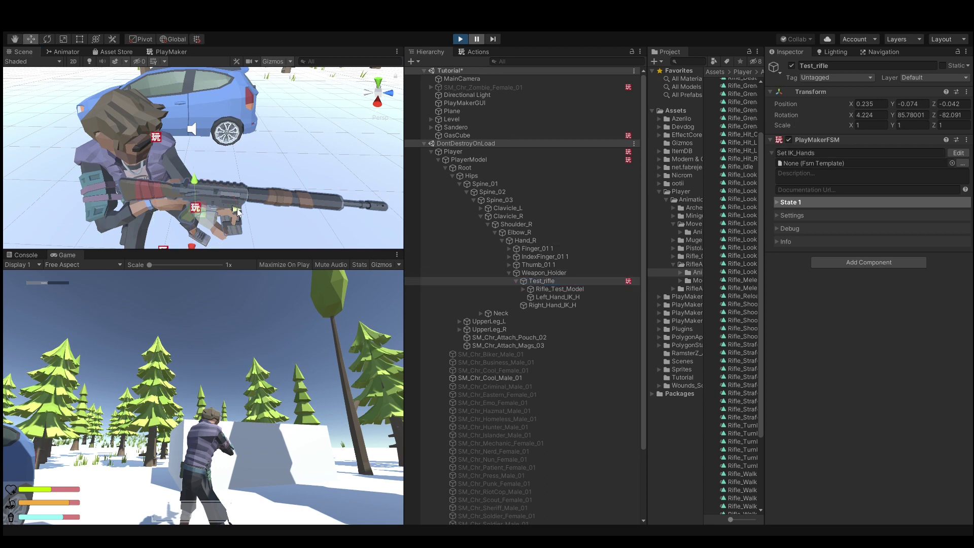
left_click_drag(234, 210, 170, 198)
mouse_move(170, 198)
right_mouse_down()
mouse_move(116, 185)
mouse_move(159, 153)
mouse_move(225, 137)
right_mouse_up()
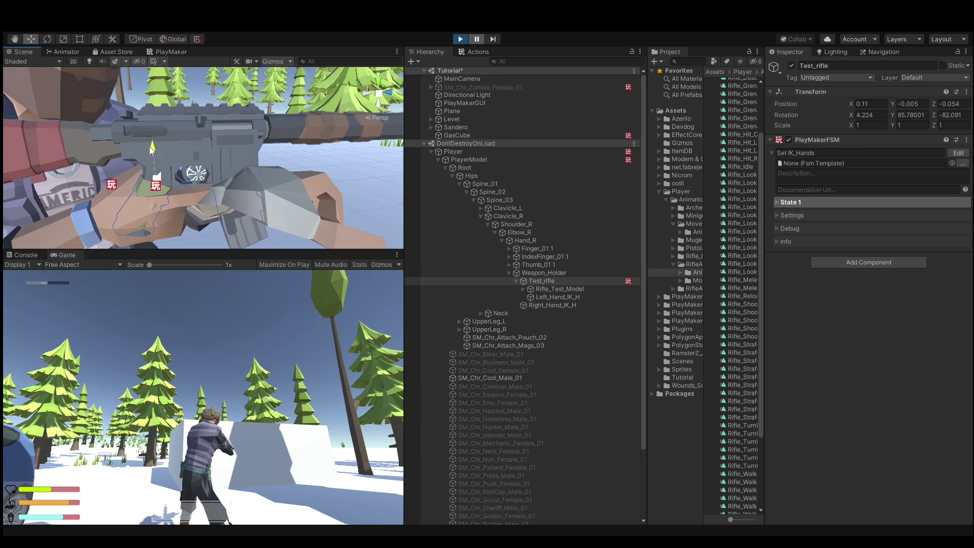
left_click_drag(151, 148, 155, 130)
right_click_drag(337, 106, 6, 198)
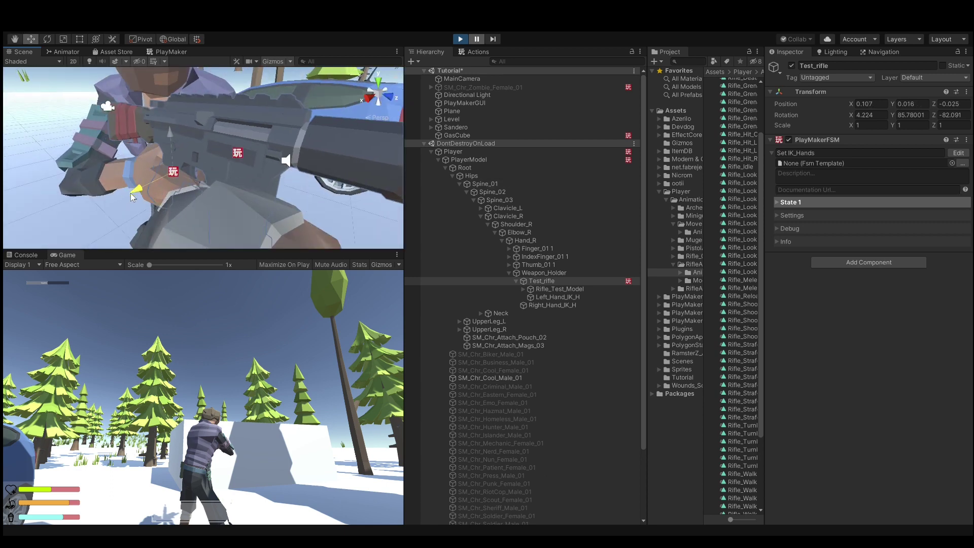
mouse_move(130, 193)
right_mouse_down()
mouse_move(235, 173)
mouse_move(497, 175)
mouse_move(4, 39)
right_mouse_up()
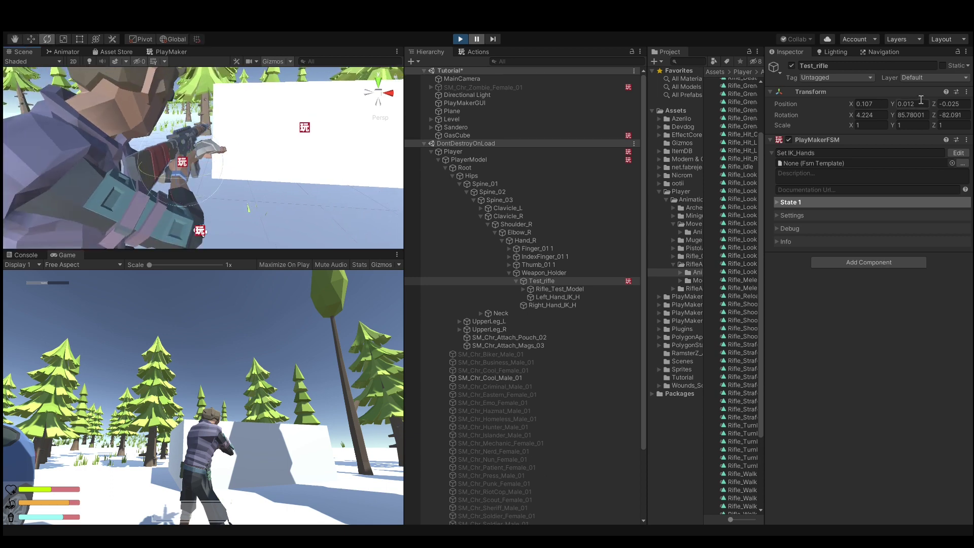
right_click_drag(242, 125, 276, 116)
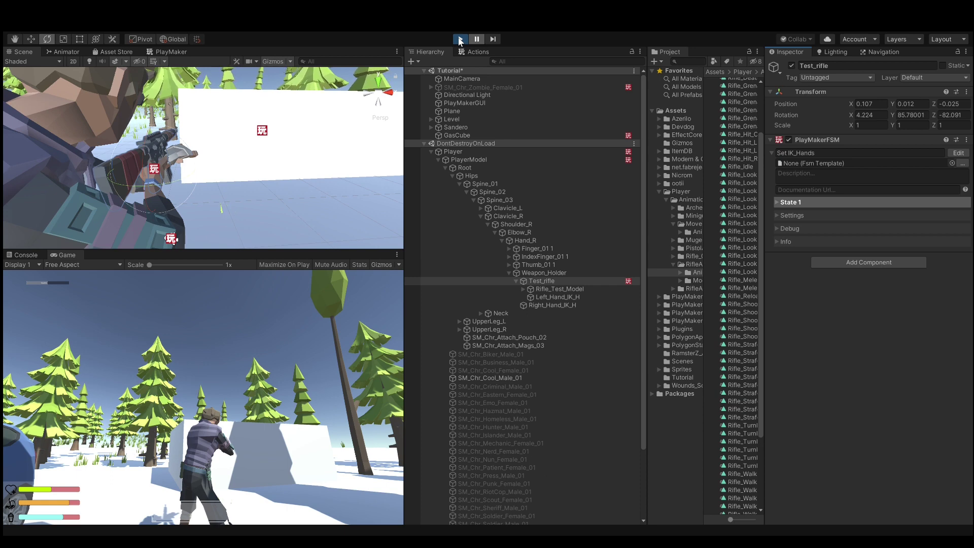
Re-equip the rifle by dragging it from the loot into the hotbar
left_click(460, 41)
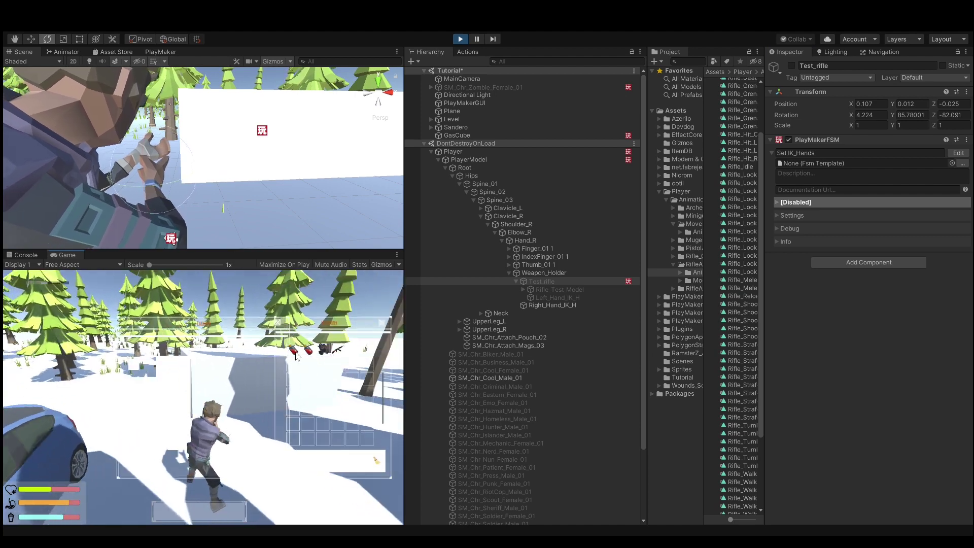
left_click_drag(336, 349, 179, 441)
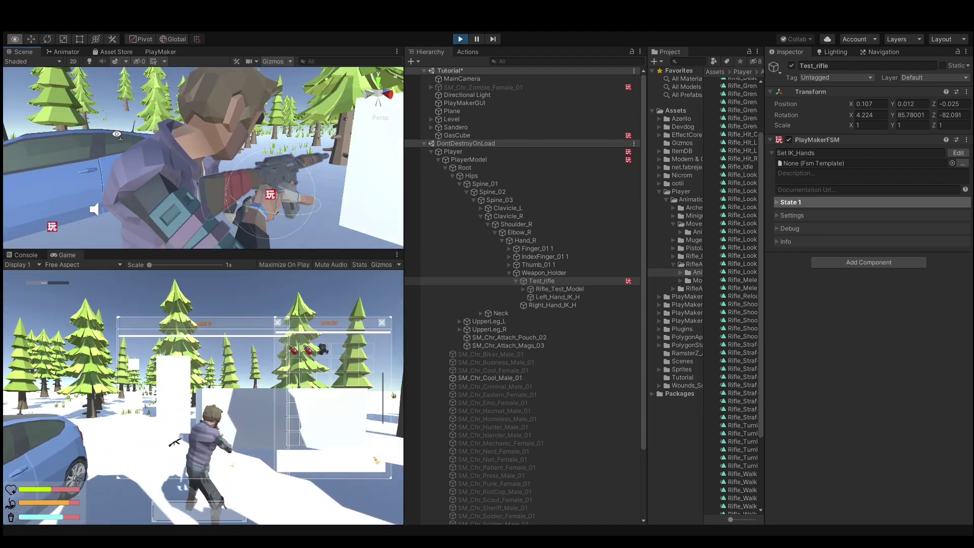
left_click_drag(117, 133, 163, 140, "alt")
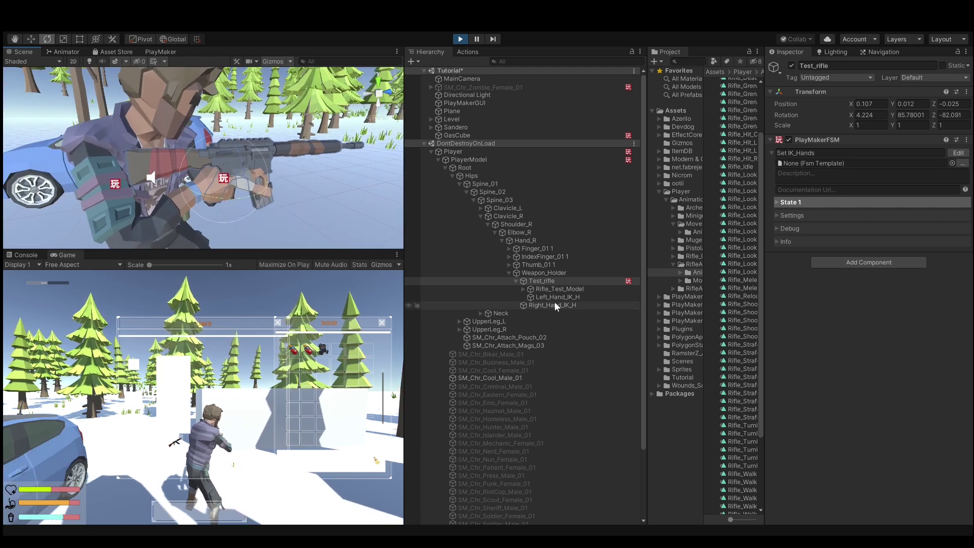
Rotate and nudge Right_Hand_IK_H so the right hand sits on the rifle grip
left_click(555, 305)
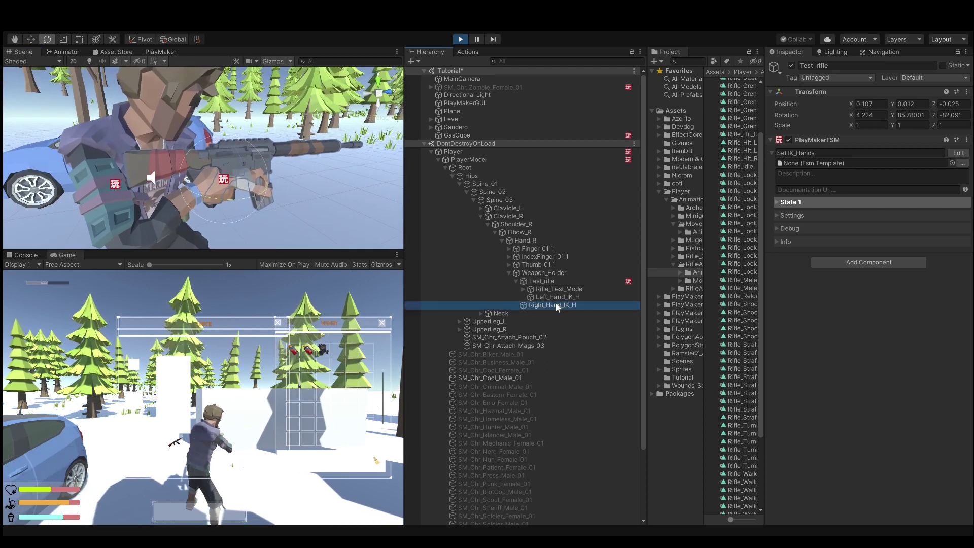
left_click(202, 171)
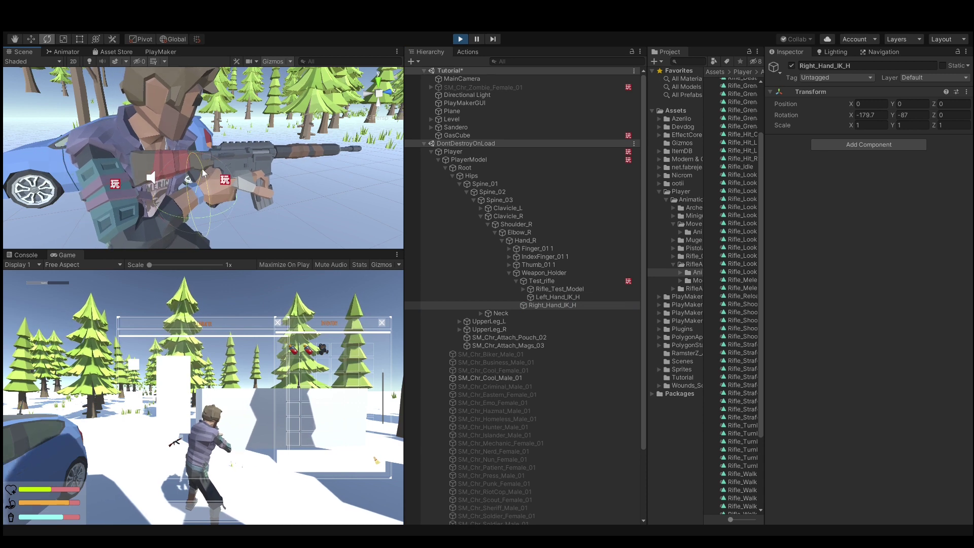
mouse_move(203, 172)
left_mouse_down()
mouse_move(181, 159)
mouse_move(325, 167)
mouse_move(264, 175)
left_mouse_up()
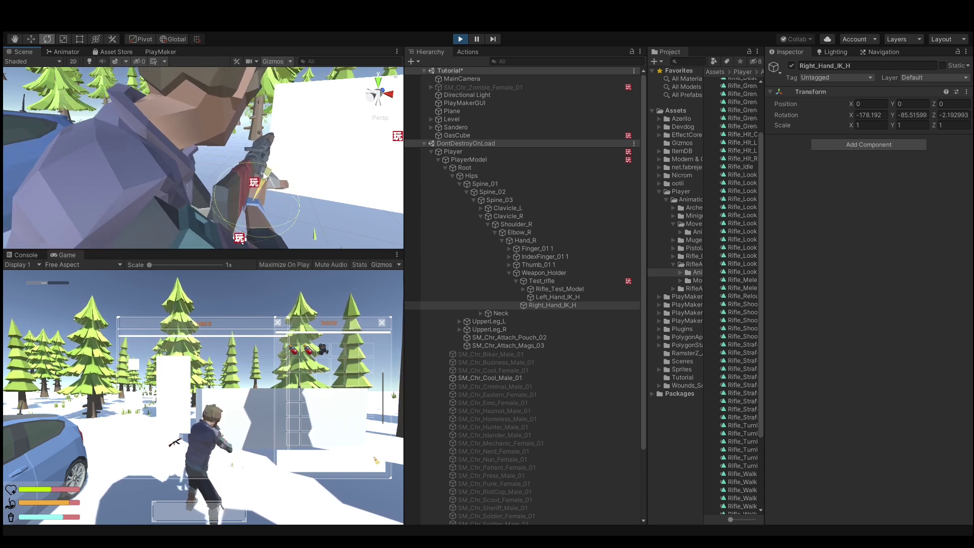
left_click_drag(263, 175, 121, 177, "alt")
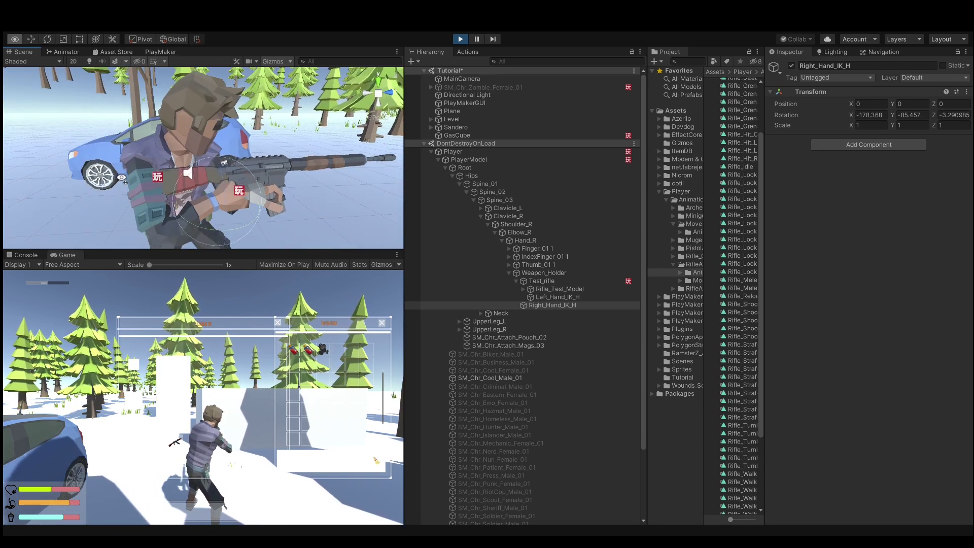
mouse_move(122, 177)
left_mouse_down("alt")
mouse_move(381, 227)
mouse_move(243, 205)
left_mouse_up("alt")
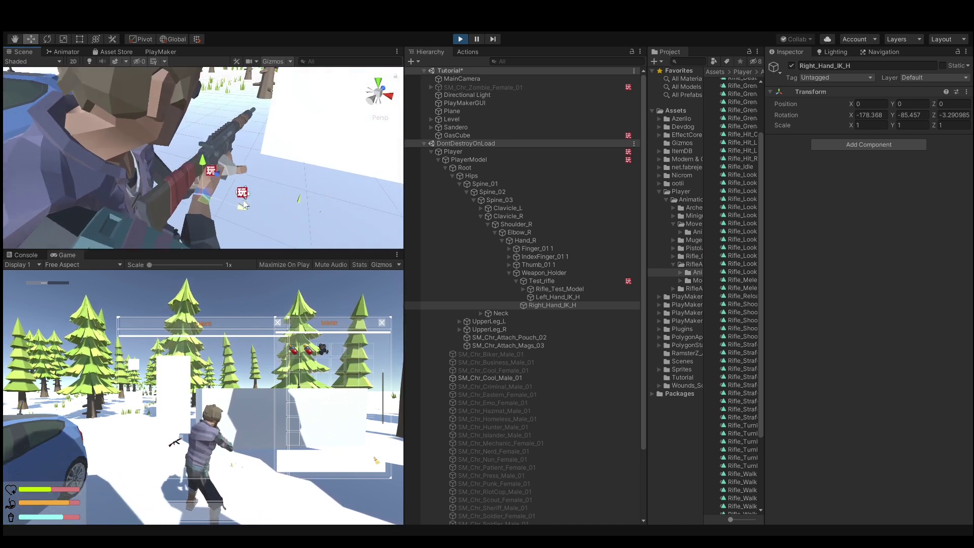
mouse_move(239, 206)
left_mouse_down()
mouse_move(146, 194)
mouse_move(120, 151)
mouse_move(936, 188)
mouse_move(278, 176)
mouse_move(297, 160)
mouse_move(325, 172)
left_mouse_up()
Check the left-hand IK target around the rifle, reselect Right_Hand_IK_H, and stop play
left_click(553, 297)
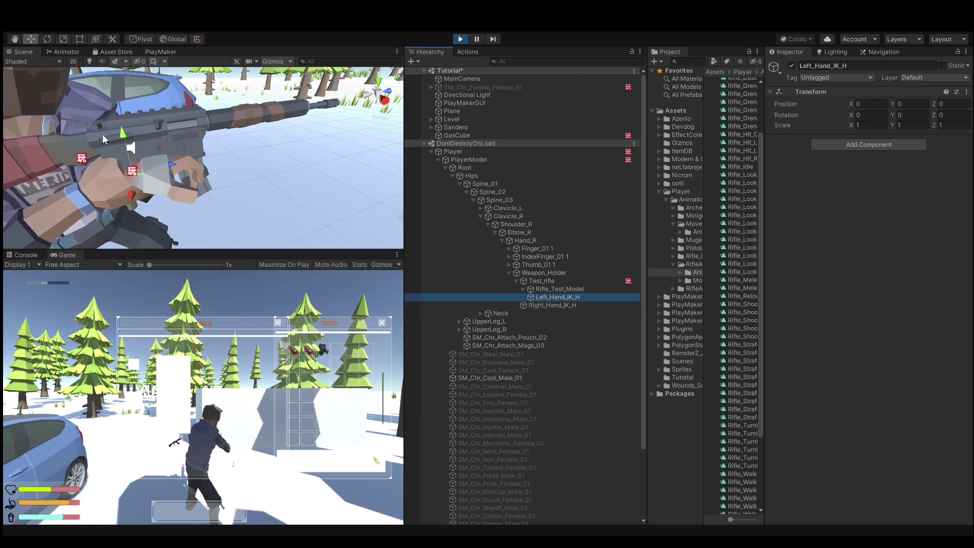
mouse_move(102, 134)
left_mouse_down("alt")
mouse_move(172, 176)
mouse_move(269, 192)
left_mouse_up("alt")
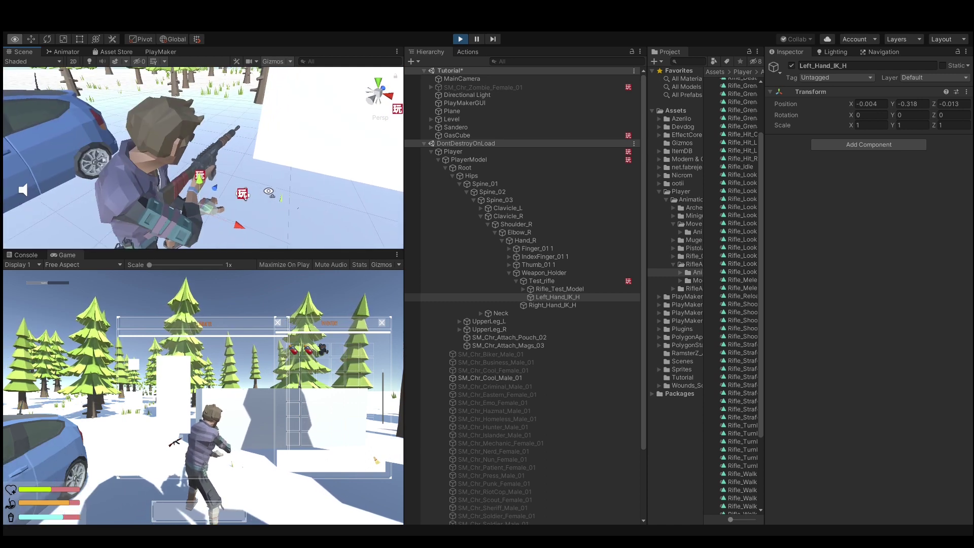
left_click_drag(269, 192, 325, 198, "alt")
left_click(543, 303)
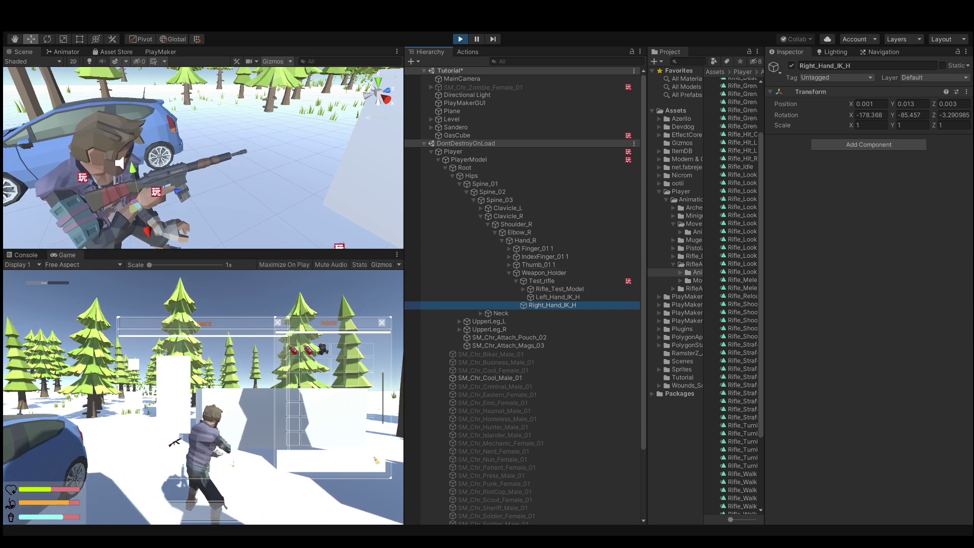
left_click(463, 39)
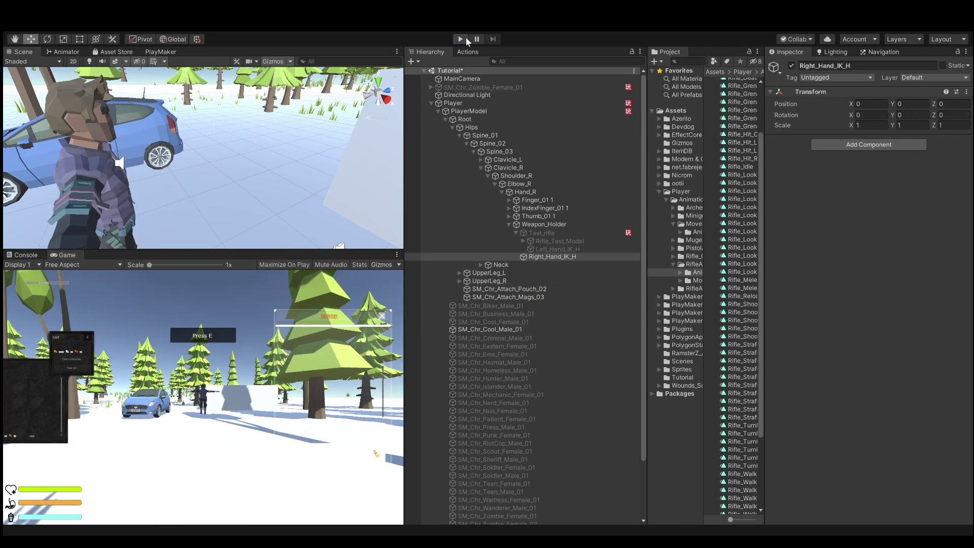
Open Test_rifle's Set IK_Hands FSM and set the Set Rotation angles to -180, -85, -3
left_click(559, 233)
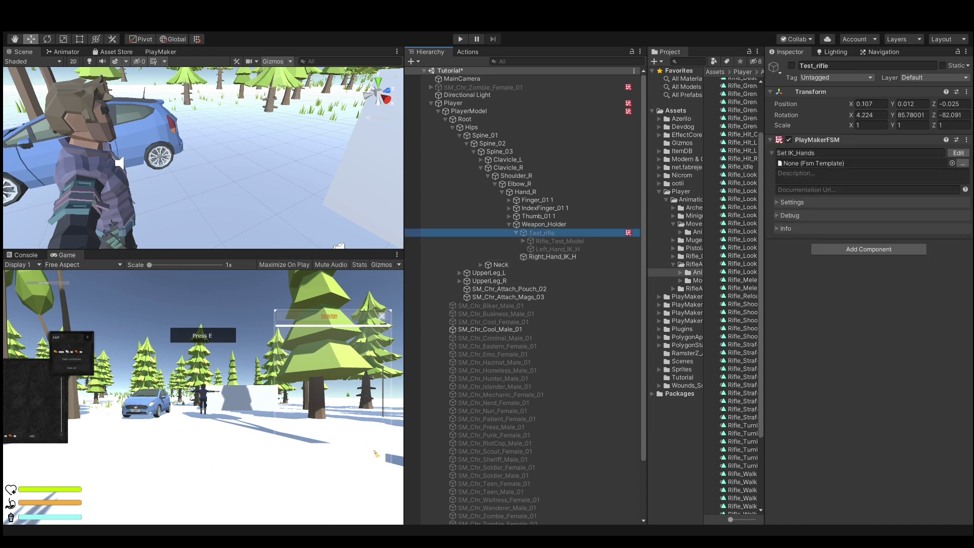
left_click(830, 268)
left_click(957, 157)
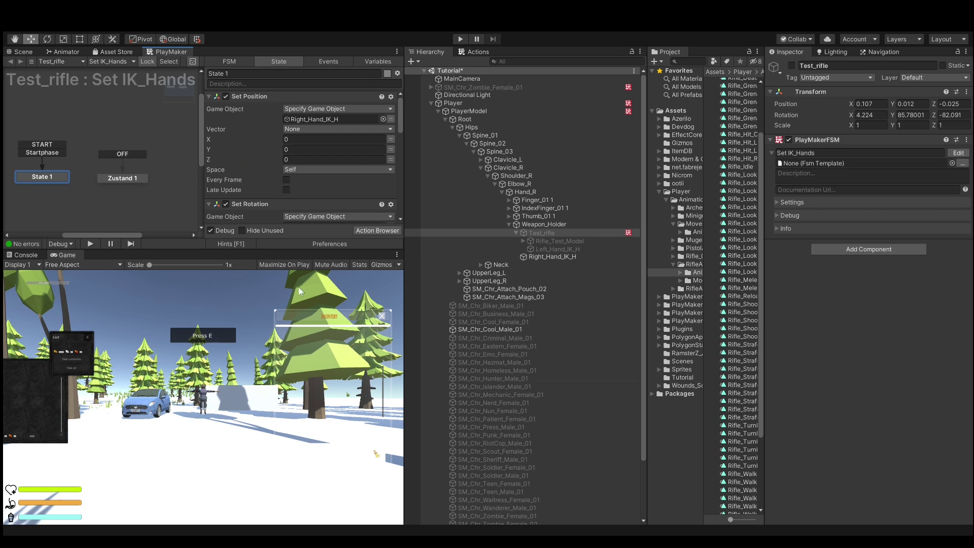
scroll(288, 143, "down", 3)
scroll(288, 163, "down", 3)
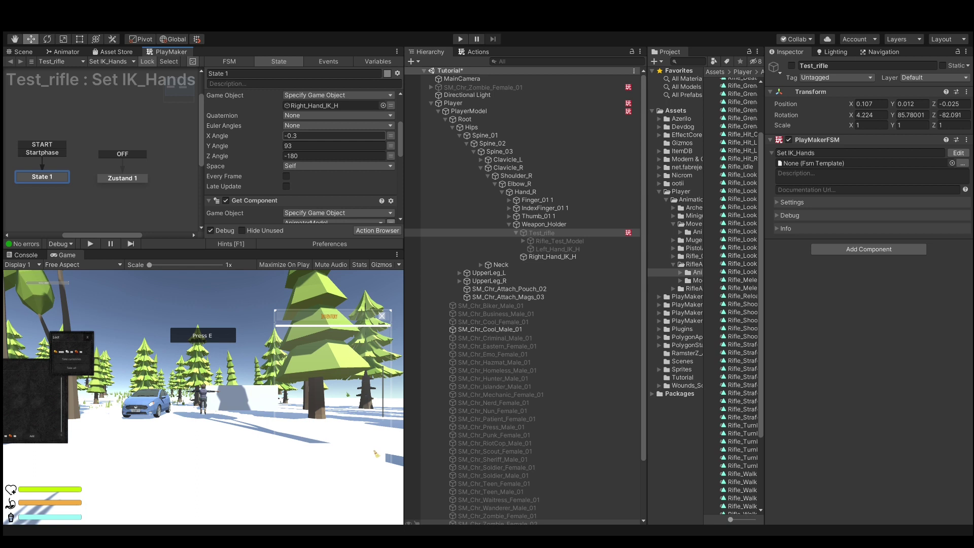
left_click(301, 158)
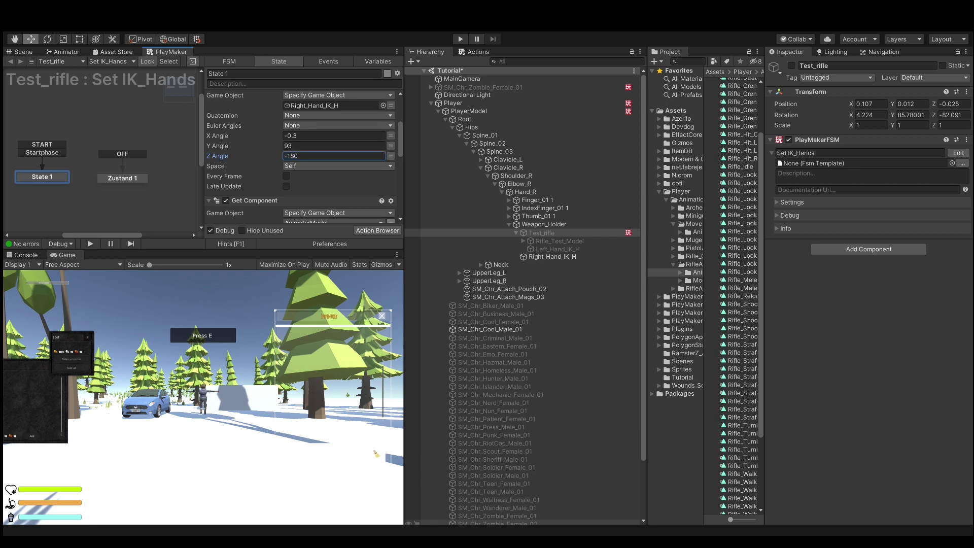
left_click(322, 146)
type("-85")
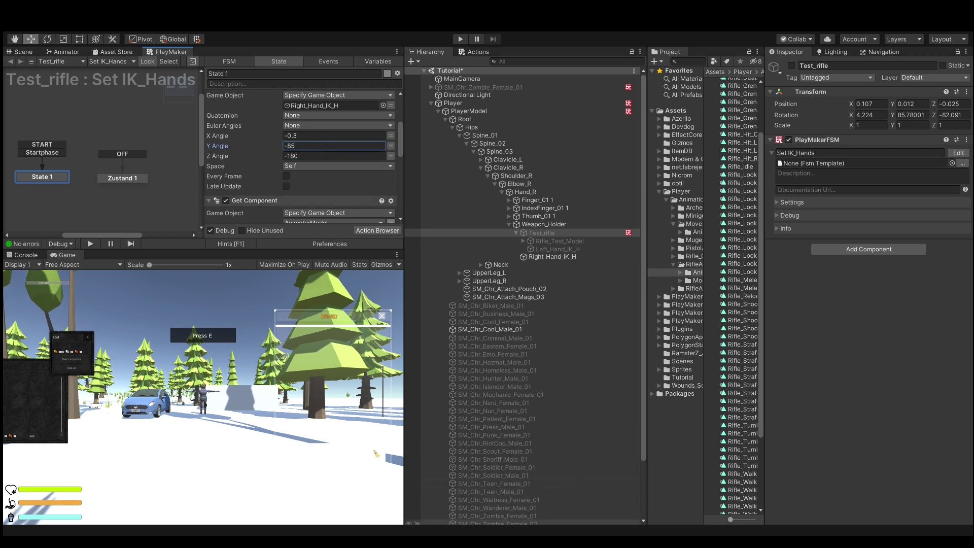
left_click(310, 136)
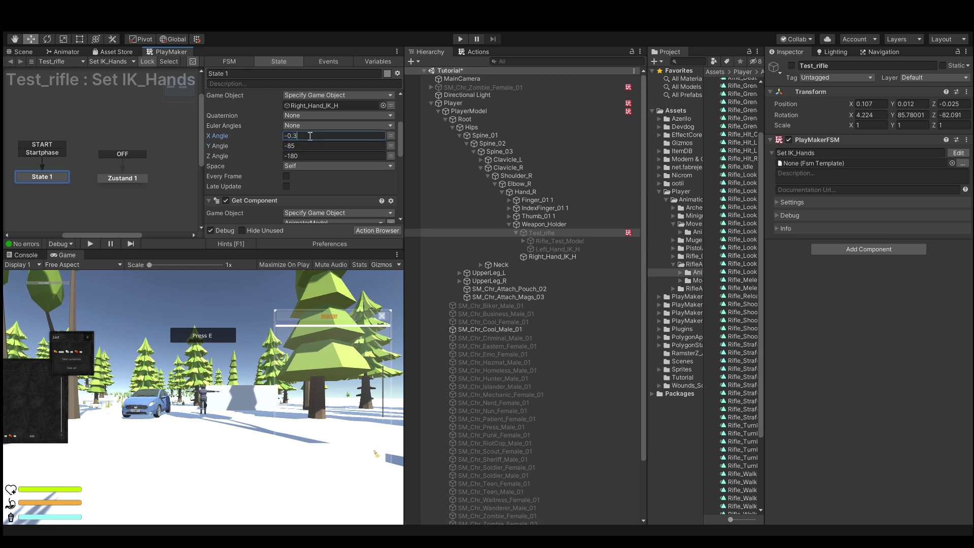
type("-0")
type("180")
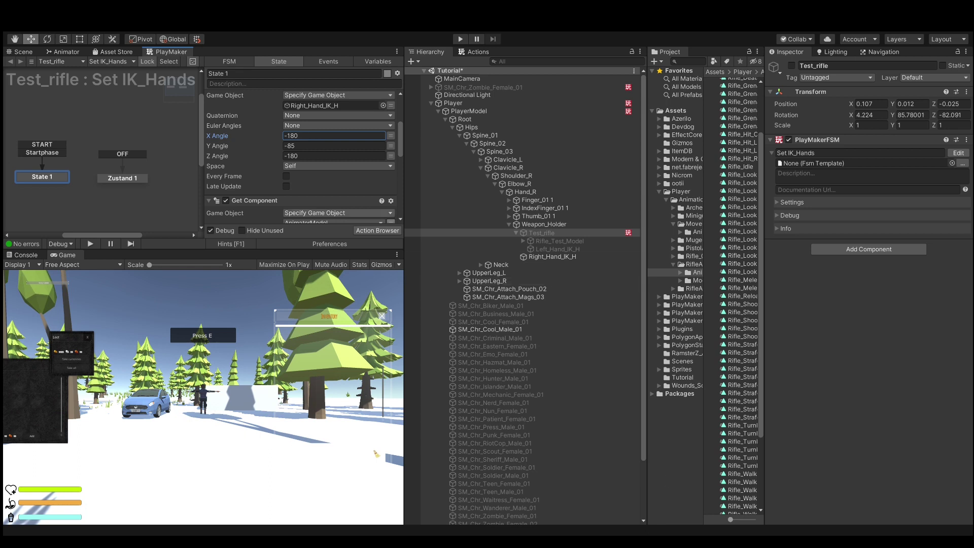
left_click(306, 155)
type("-3")
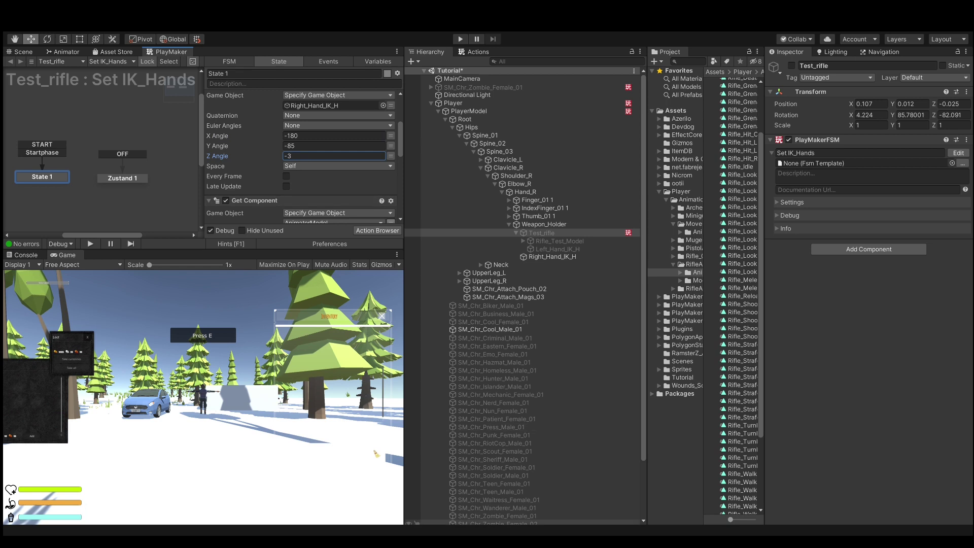
Set the Set Position values to 0.001, 0.013, 0.003 and start Play mode
scroll(302, 152, "up", 4)
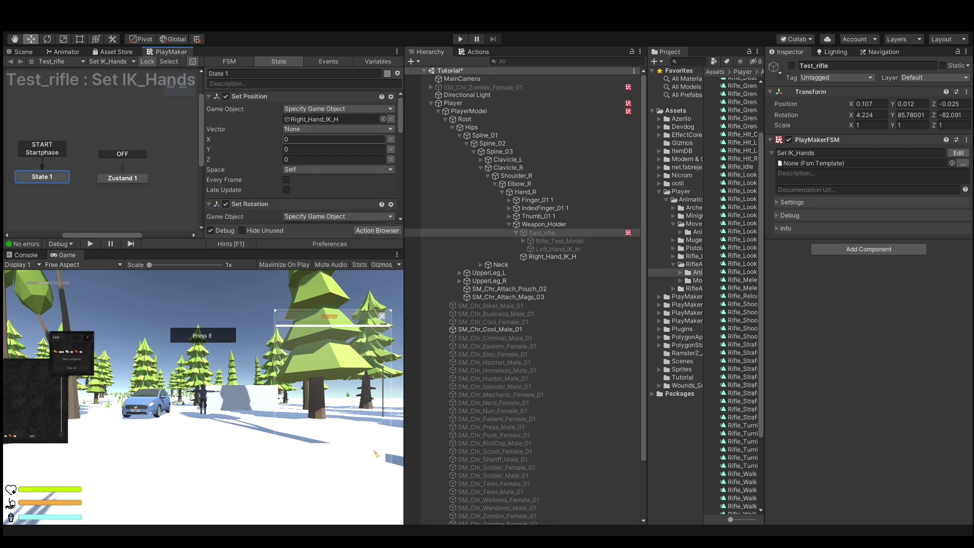
left_click(306, 139)
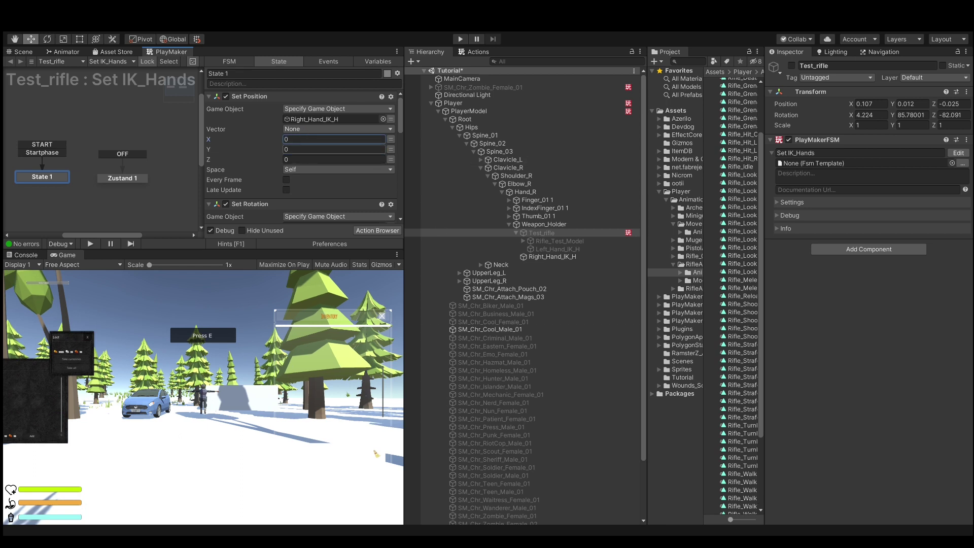
type("0.001")
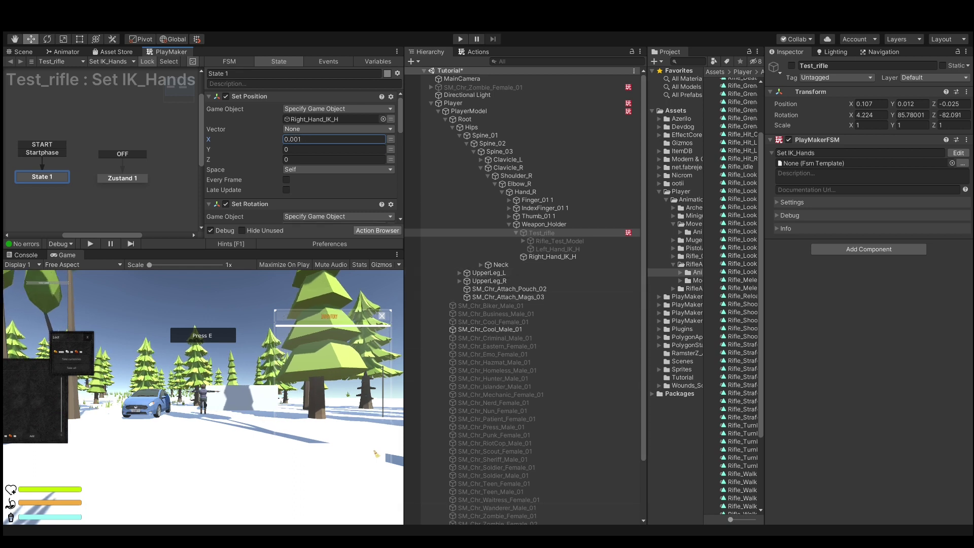
left_click(322, 149)
type("0.0")
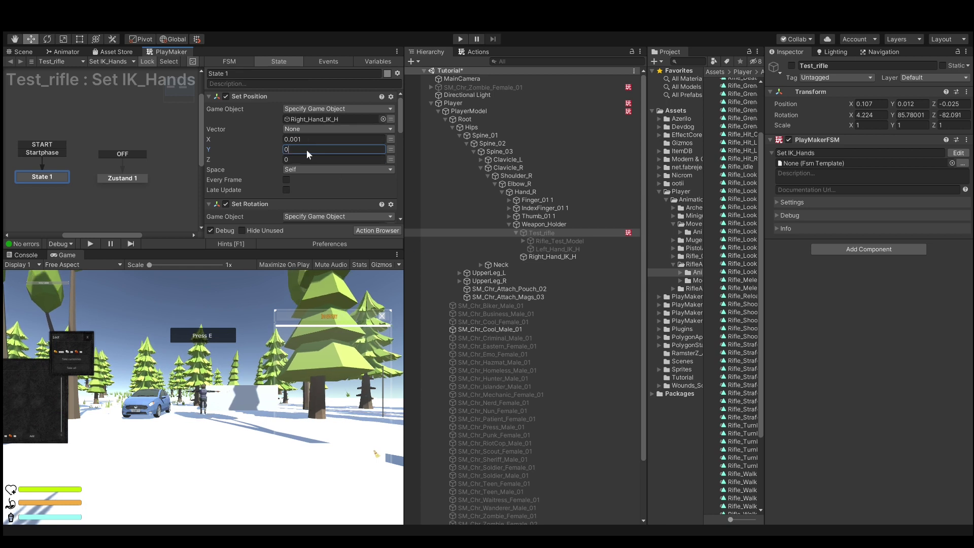
type(".013")
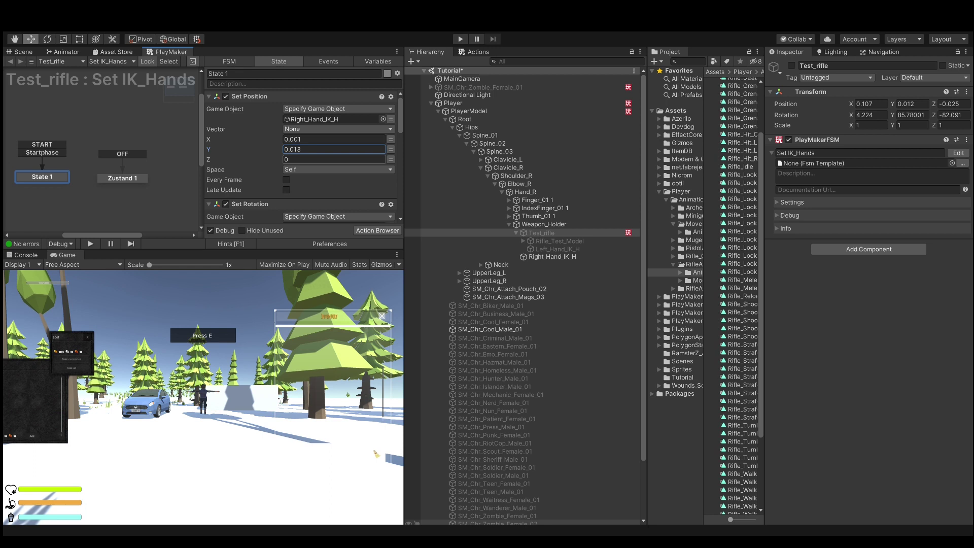
left_click(309, 158)
type("0.")
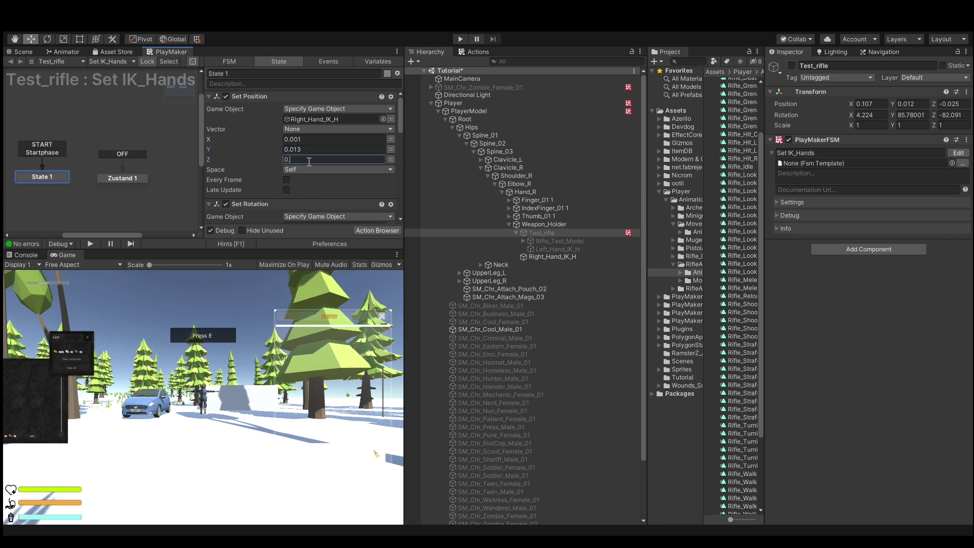
type("003")
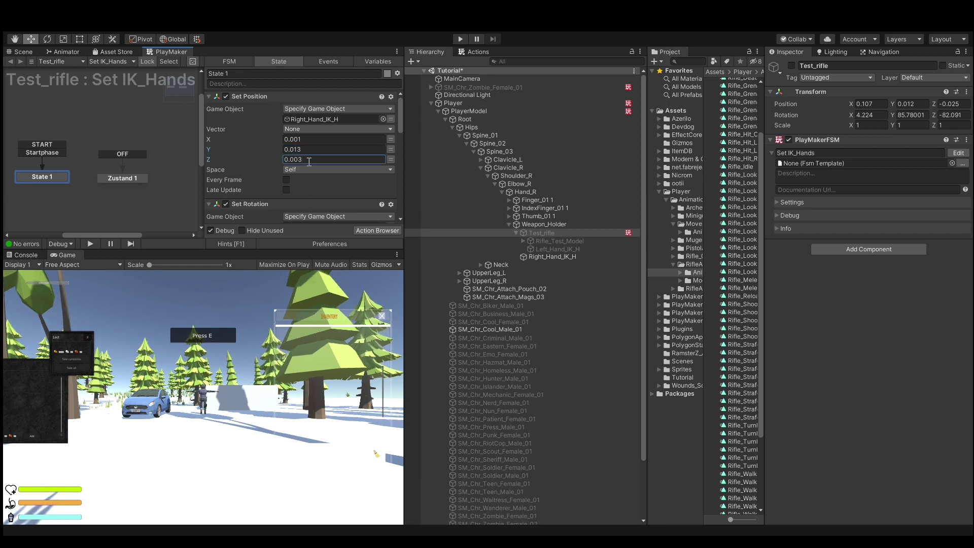
left_click(459, 41)
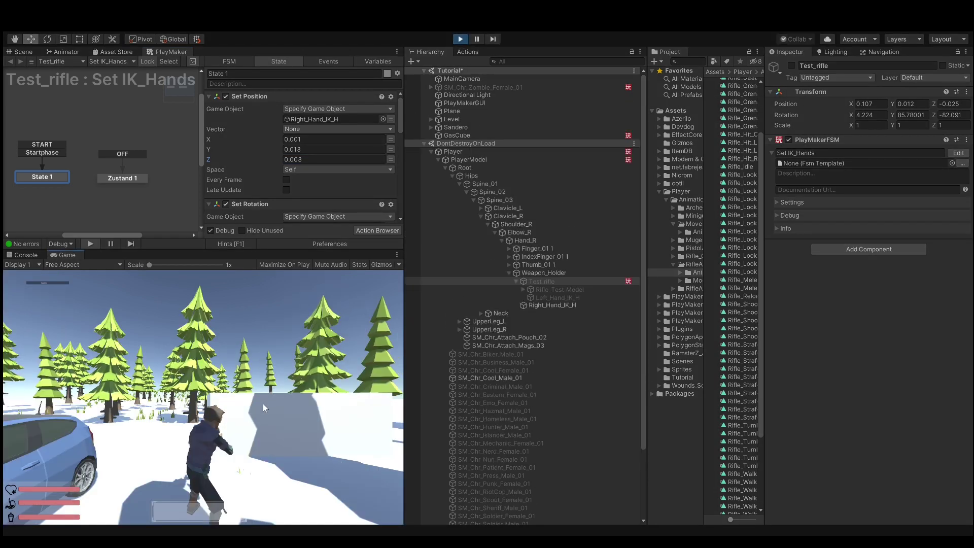
Equip the rifle from the inventory, close it, and select Left_Hand_IK_H in the Scene view
left_click_drag(337, 349, 175, 445)
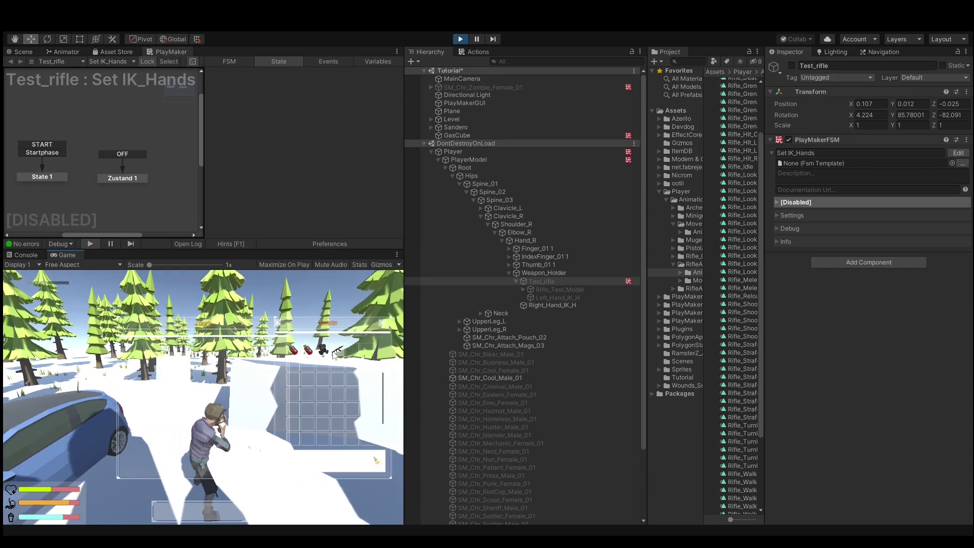
key("Tab")
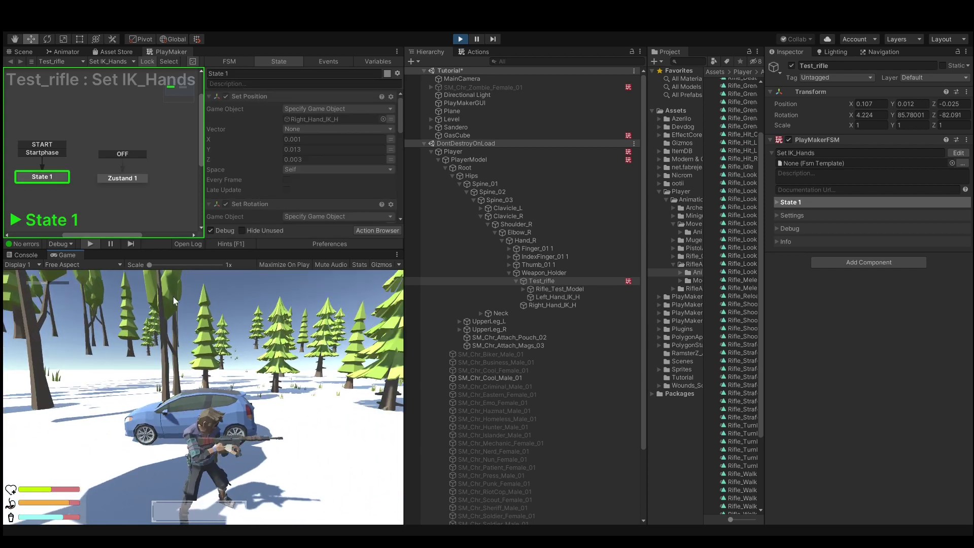
left_click(15, 51)
mouse_move(124, 150)
left_mouse_down("alt")
mouse_move(955, 196)
mouse_move(609, 213)
left_mouse_up("alt")
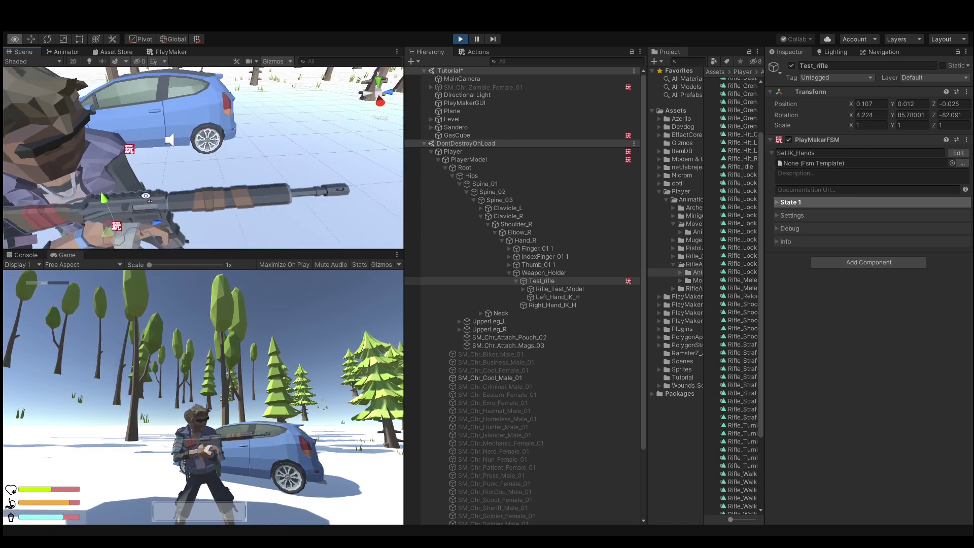
left_click(557, 296)
mouse_move(230, 198)
left_mouse_down("alt")
mouse_move(205, 174)
mouse_move(261, 127)
left_mouse_up("alt")
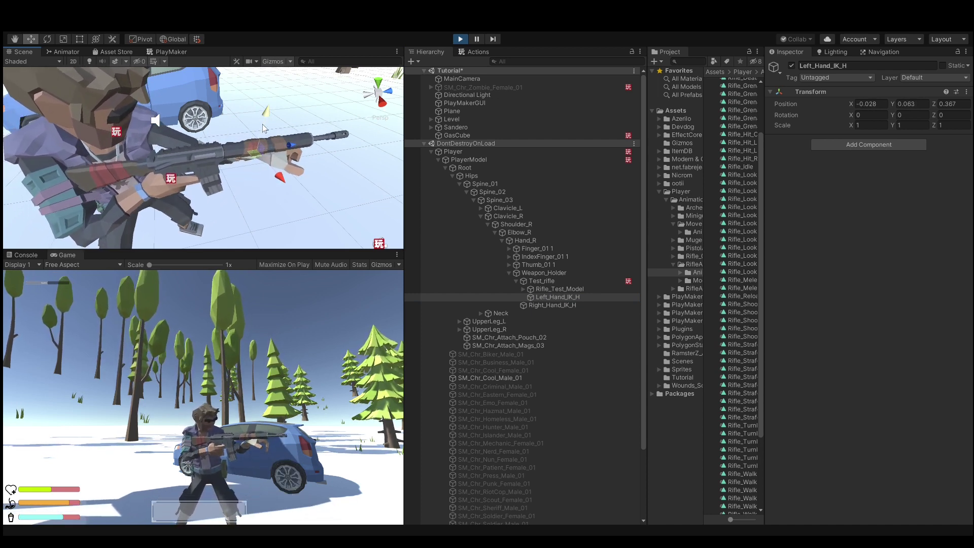
Rotate Left_Hand_IK_H to about 0.588, 79.134, 176.824 so the left hand holds the barrel, then stop play
left_click(47, 39)
mouse_move(268, 178)
left_mouse_down()
mouse_move(247, 136)
mouse_move(270, 138)
mouse_move(126, 161)
left_mouse_up()
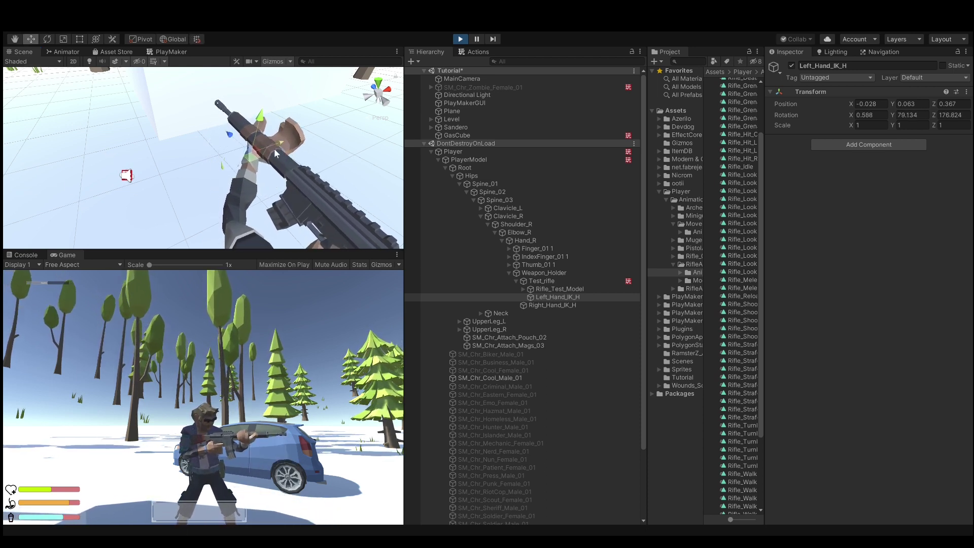
key("alt")
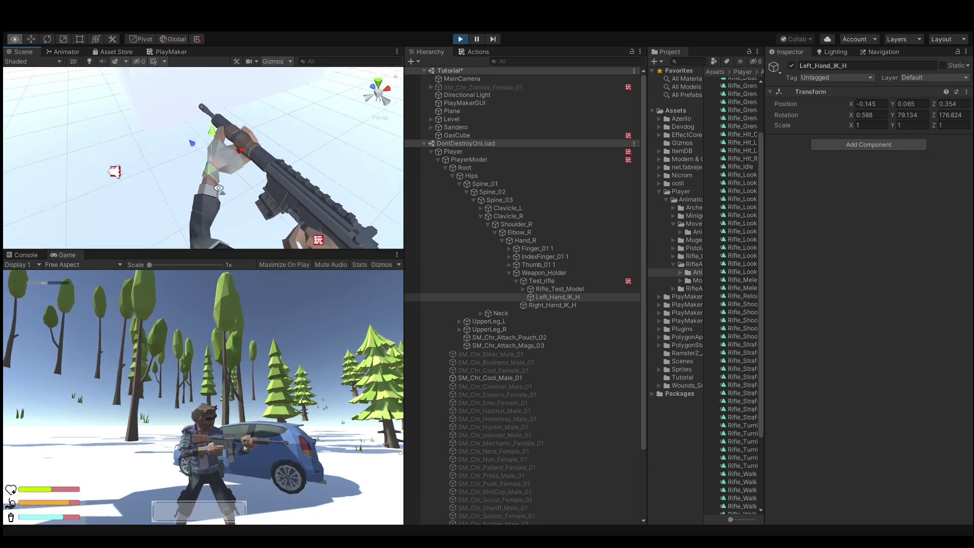
left_click_drag(218, 189, 206, 170, "alt")
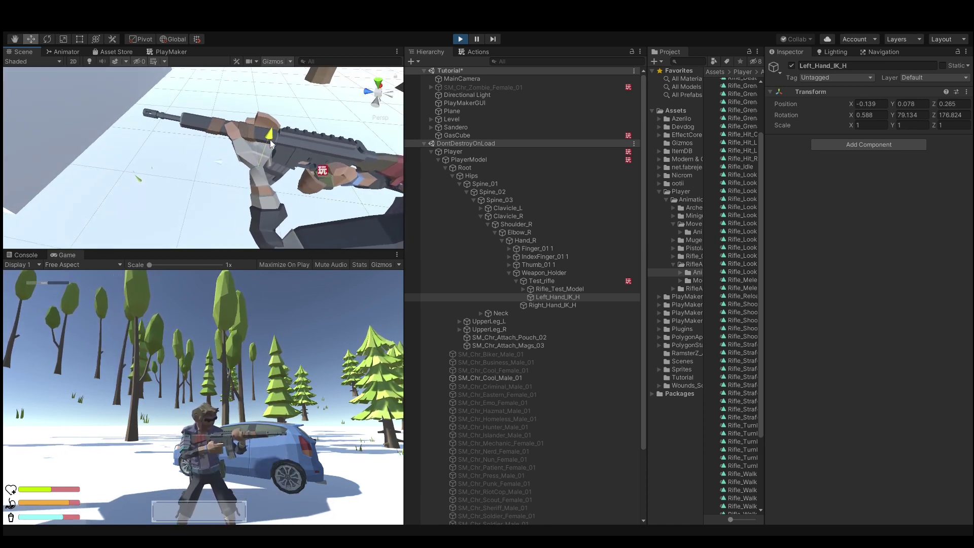
mouse_move(223, 157)
left_mouse_down("alt")
mouse_move(702, 119)
mouse_move(736, 98)
left_mouse_up("alt")
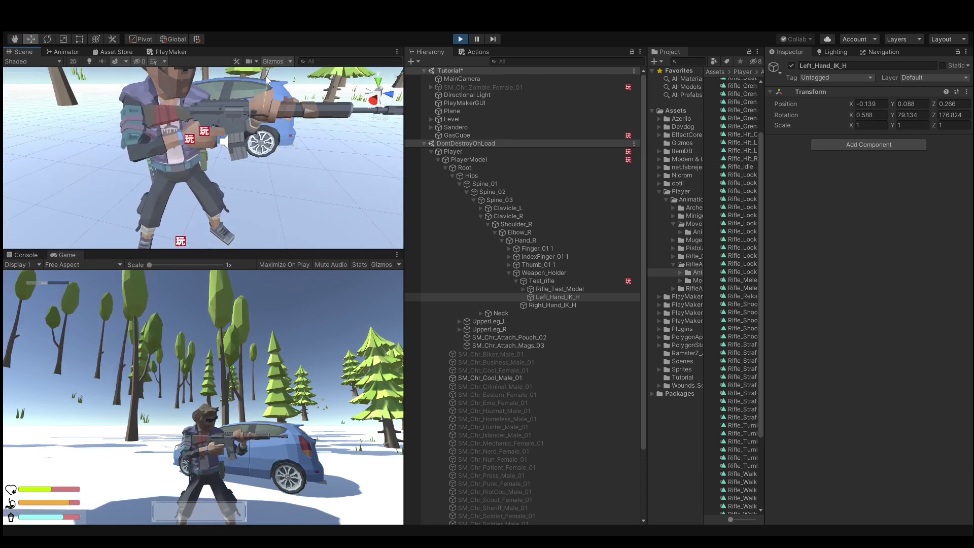
mouse_move(268, 81)
left_mouse_down("alt")
mouse_move(104, 157)
mouse_move(351, 150)
left_mouse_up("alt")
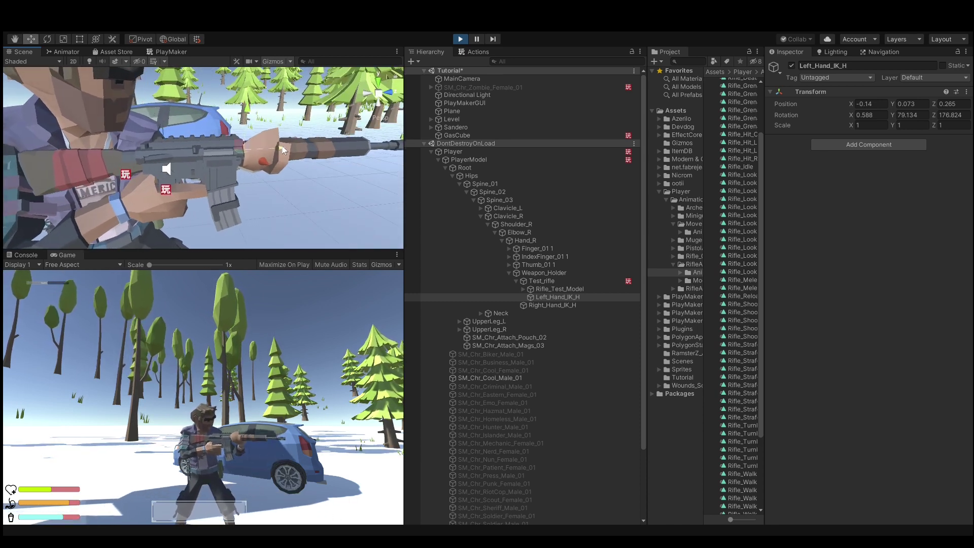
mouse_move(282, 149)
left_mouse_down("alt")
mouse_move(357, 163)
mouse_move(92, 197)
mouse_move(229, 194)
left_mouse_up("alt")
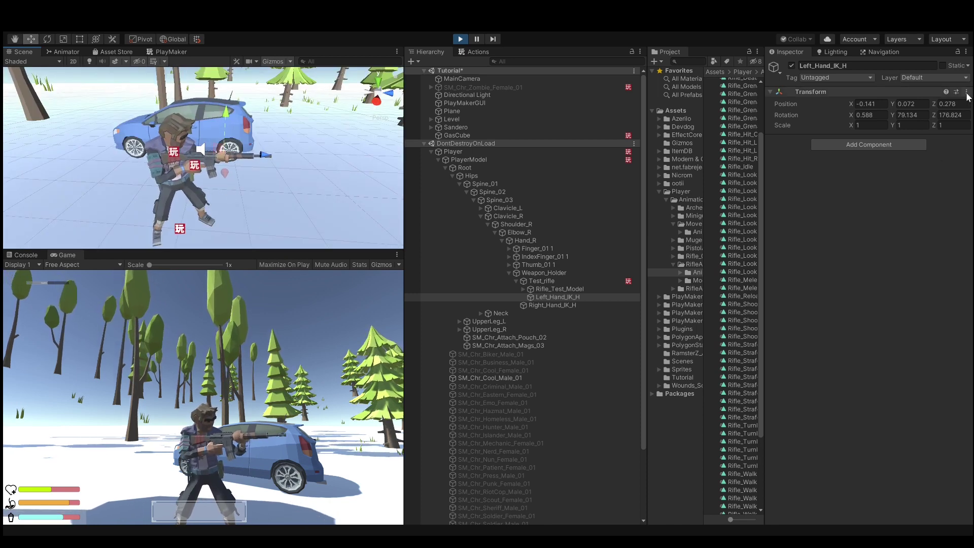
left_click(460, 39)
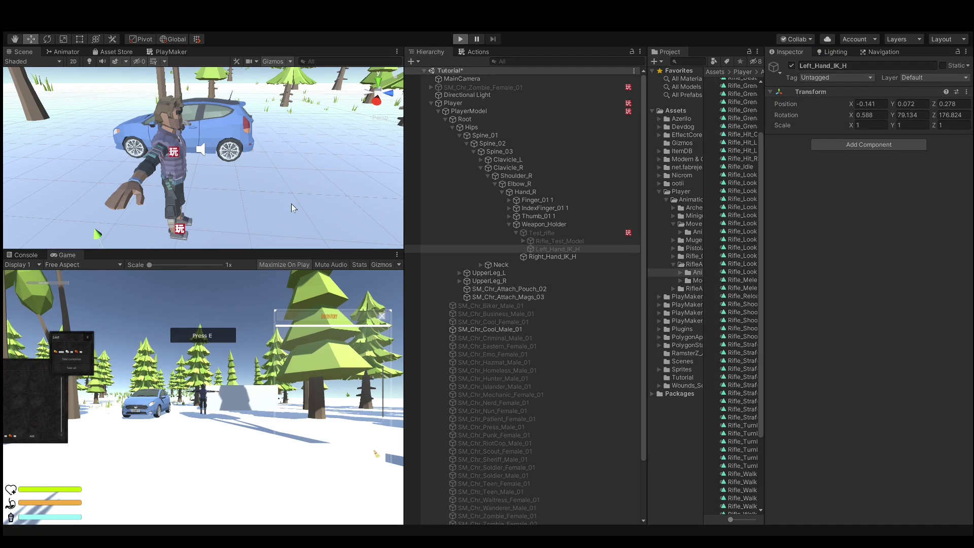
key("shift+space")
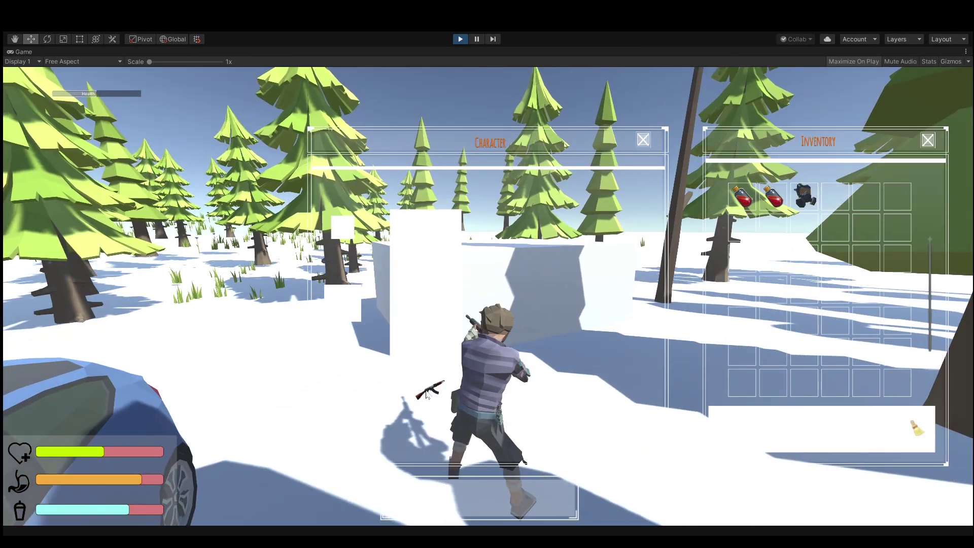
key("Tab")
key("1")
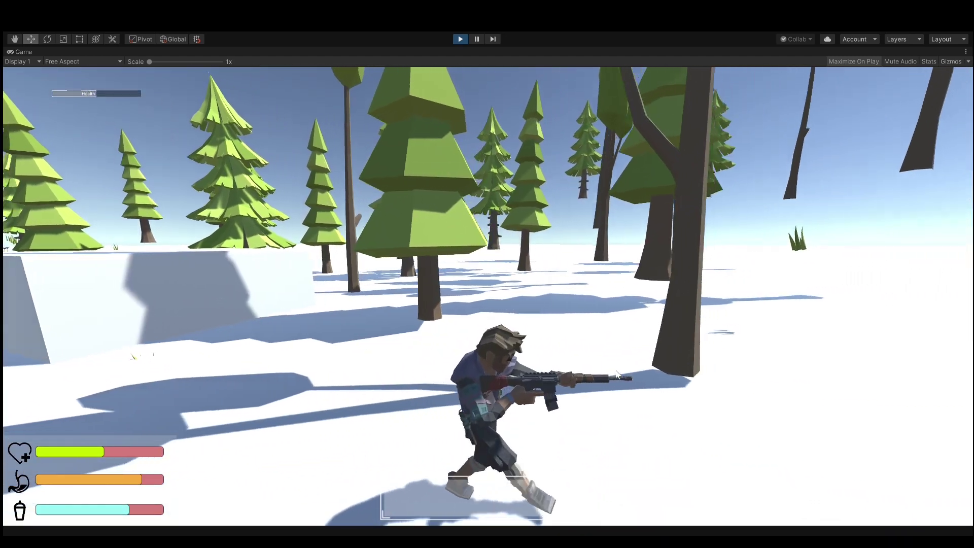
key("s")
key("w")
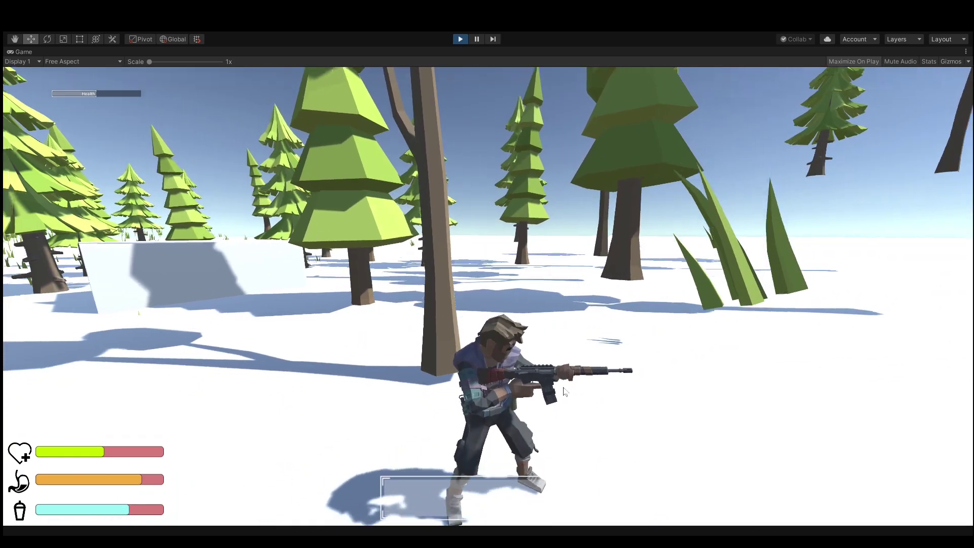
key("s")
key("w")
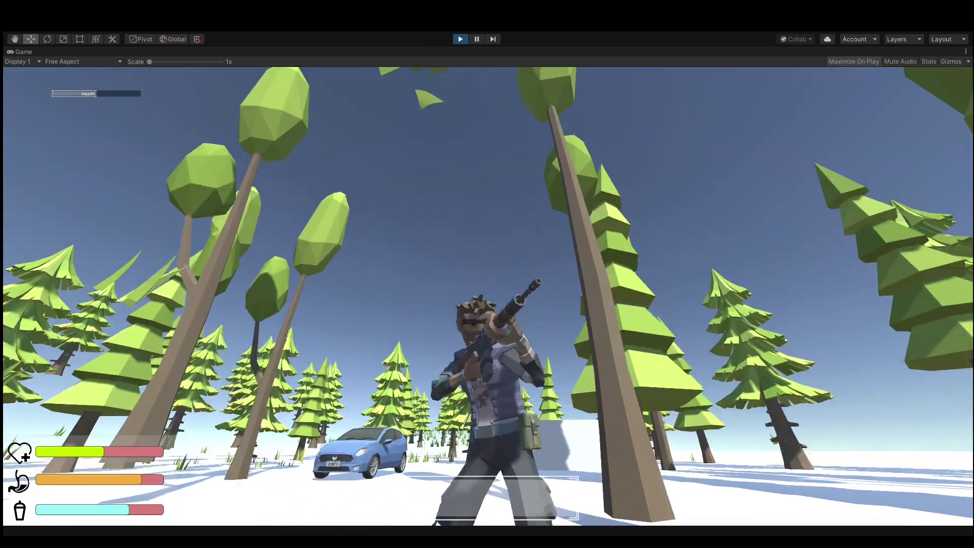
key("w")
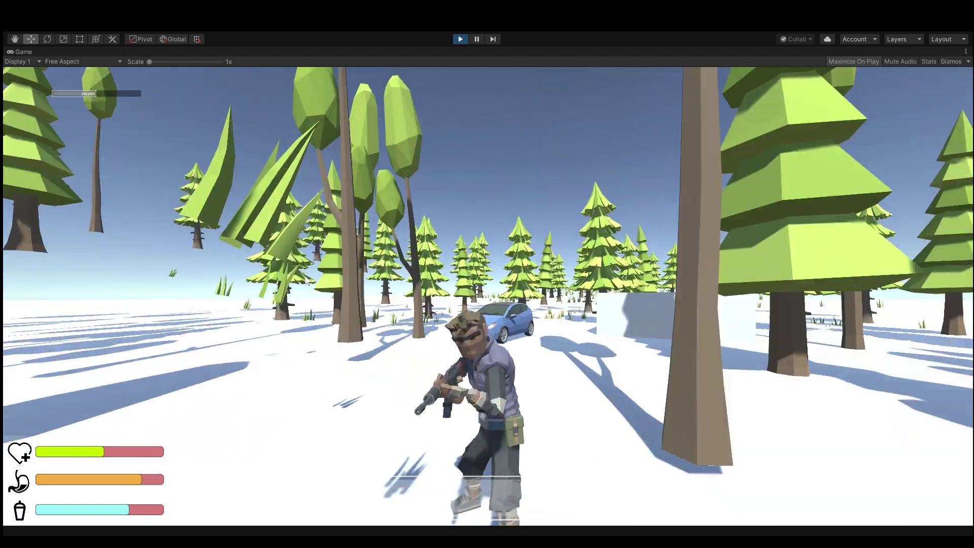
key("w")
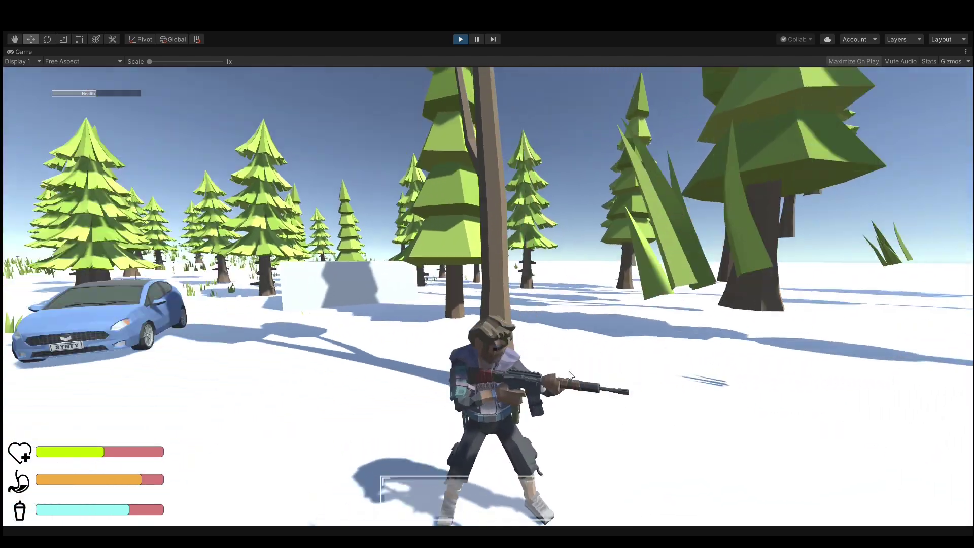
key("w")
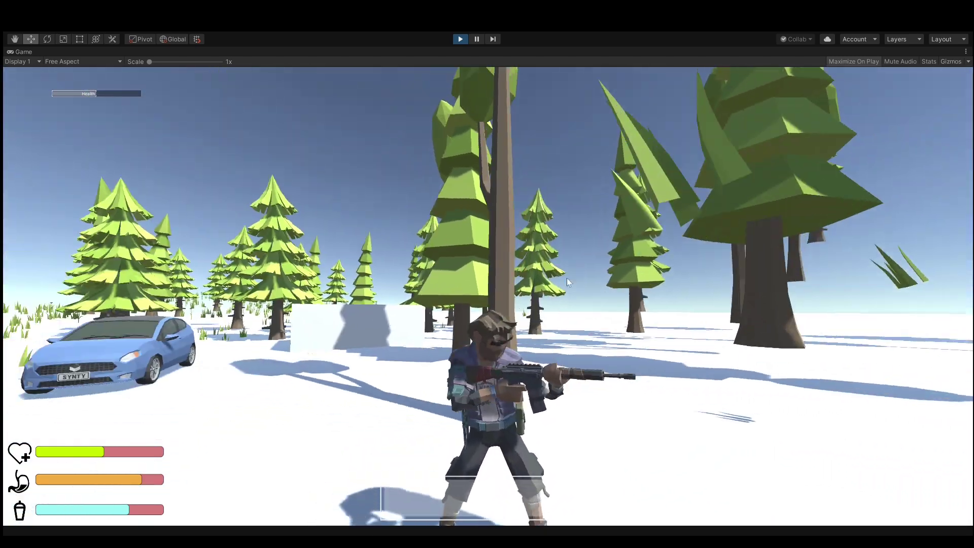
key("w")
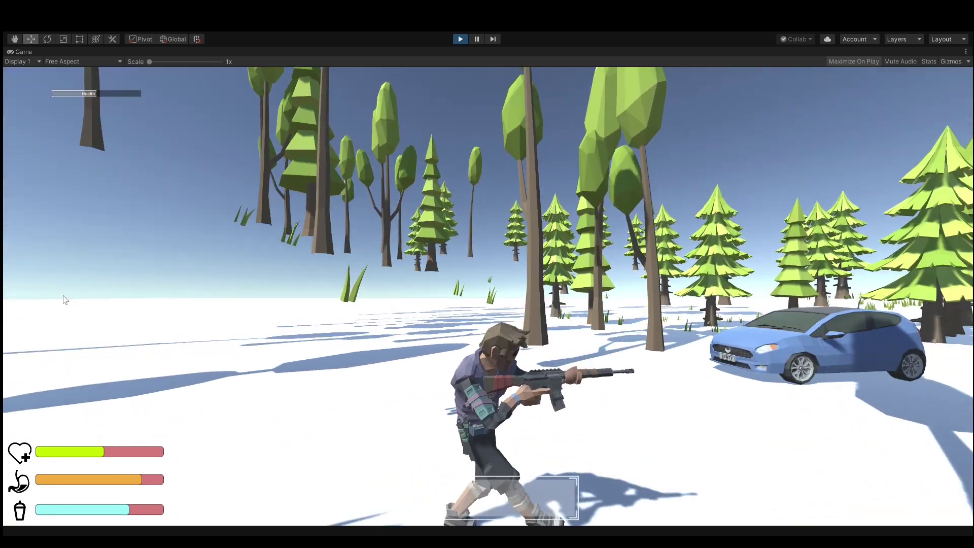
key("w")
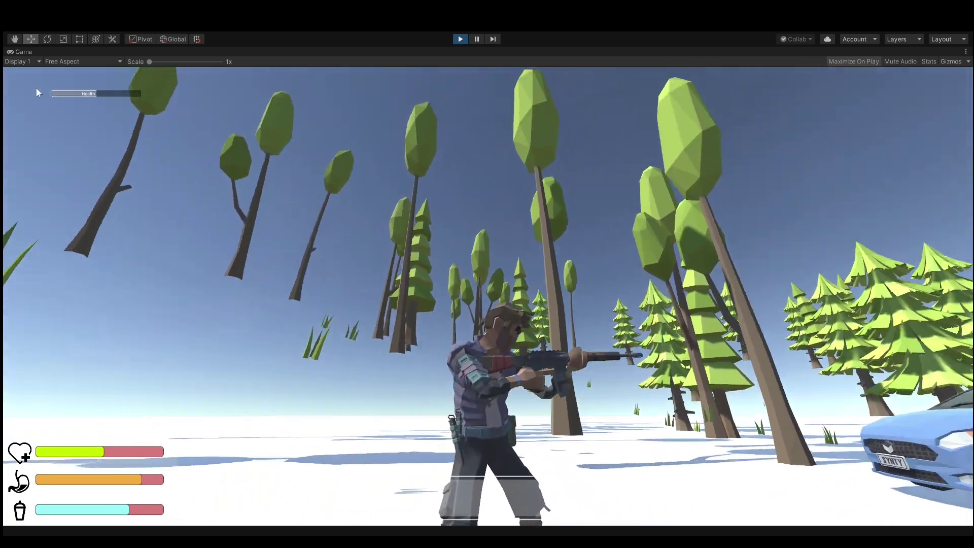
key("w")
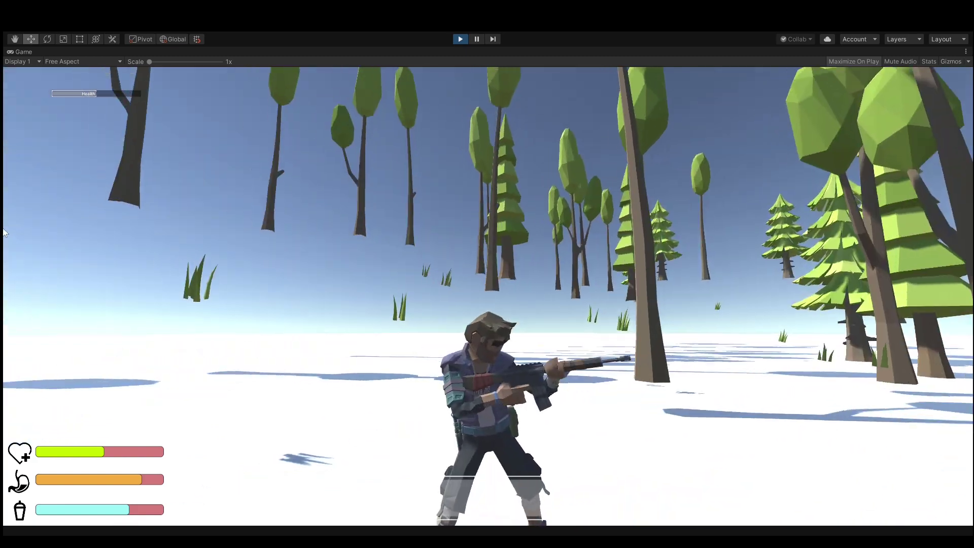
key("w")
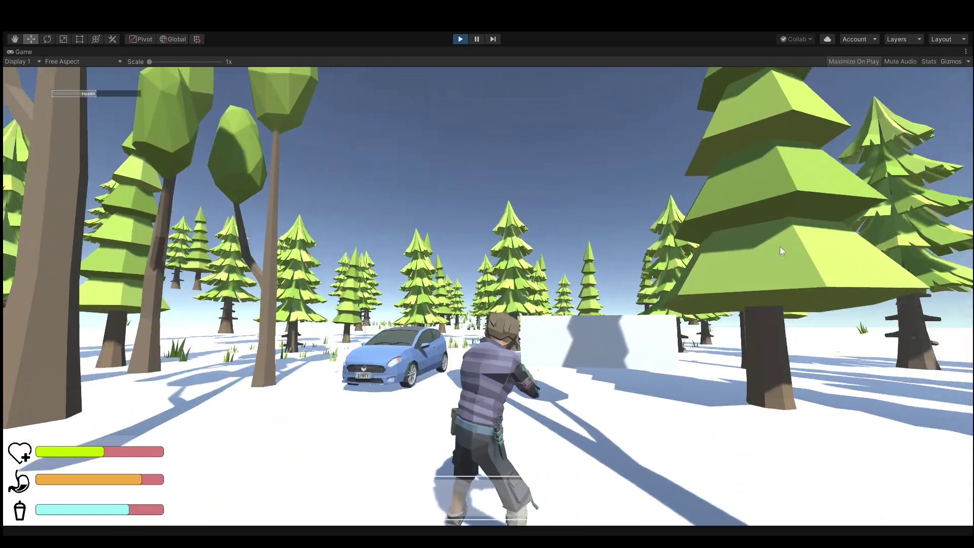
key("w")
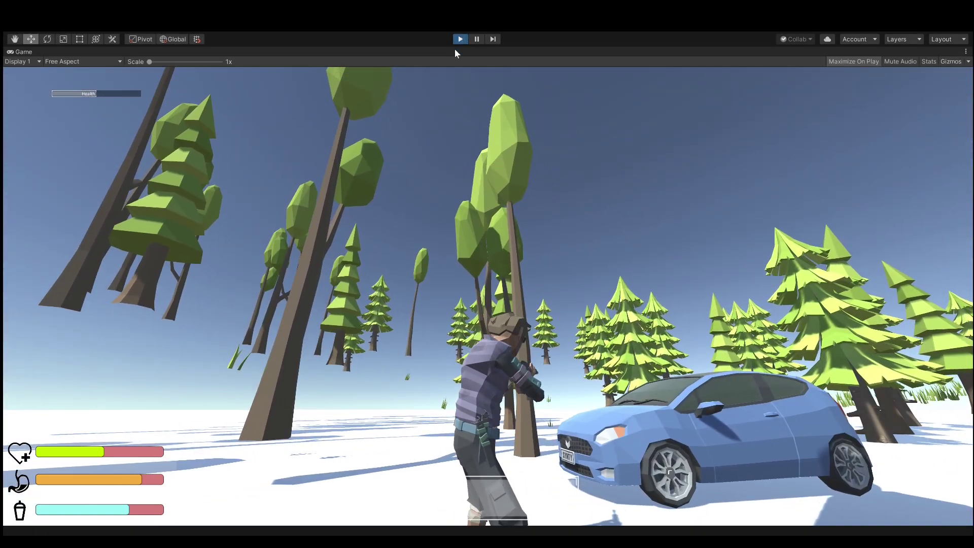
left_click(461, 39)
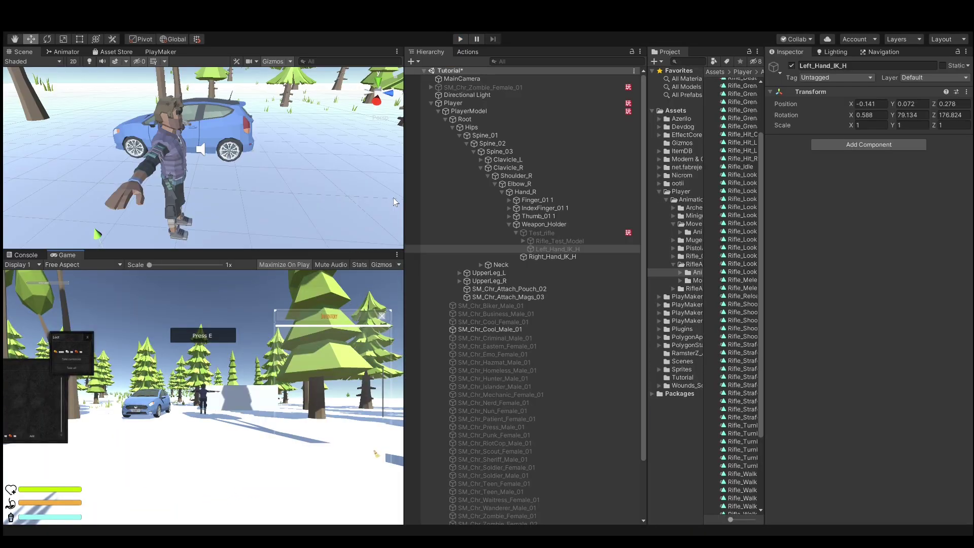